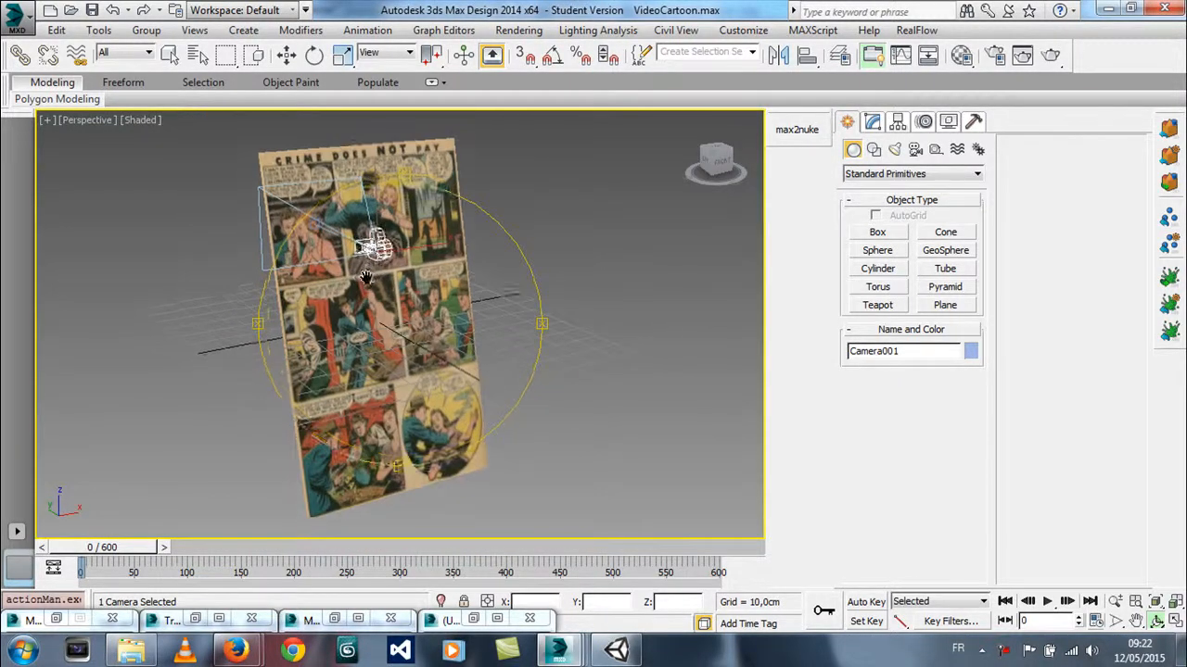
Create a box beside the comic page in the front view, about 3.2 cm long and 3.6 cm wide
{"action": "left_click_drag", "start_coordinate": [460, 389], "coordinate": [384, 273]}
{"action": "middle_click_drag", "start_coordinate": [383, 273], "coordinate": [382, 338]}
{"action": "scroll", "coordinate": [382, 338], "scroll_direction": "up", "scroll_amount": 5}
{"action": "mouse_move", "coordinate": [382, 338]}
{"action": "left_mouse_down"}
{"action": "mouse_move", "coordinate": [370, 375]}
{"action": "mouse_move", "coordinate": [394, 353]}
{"action": "mouse_move", "coordinate": [380, 349]}
{"action": "left_mouse_up"}
{"action": "scroll", "coordinate": [380, 351], "scroll_direction": "down", "scroll_amount": 3}
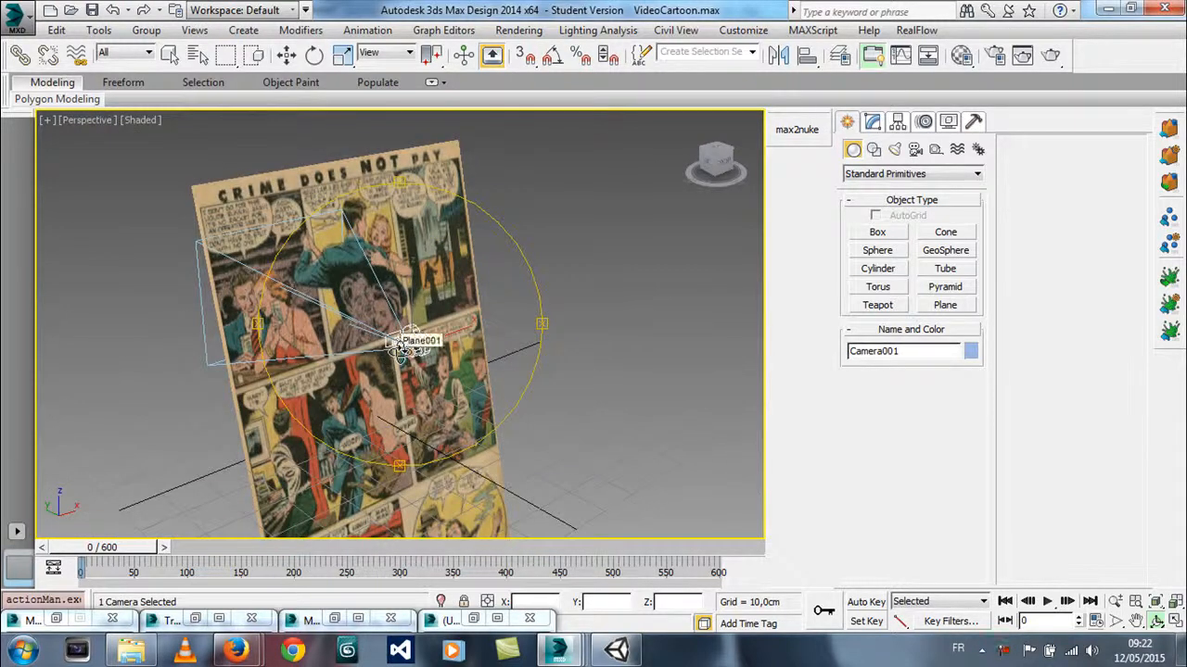
{"action": "left_click_drag", "start_coordinate": [402, 349], "coordinate": [436, 345]}
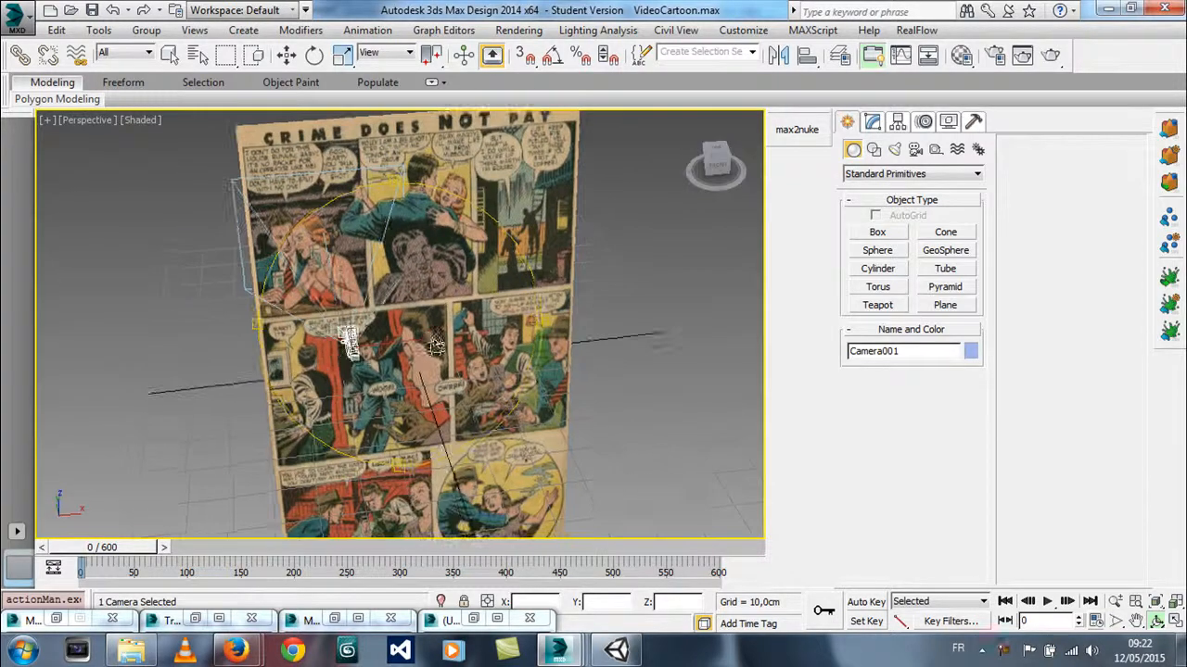
{"action": "left_click", "coordinate": [872, 233]}
{"action": "key", "text": "f"}
{"action": "middle_click_drag", "start_coordinate": [415, 330], "coordinate": [478, 349]}
{"action": "left_click_drag", "start_coordinate": [158, 320], "coordinate": [178, 340]}
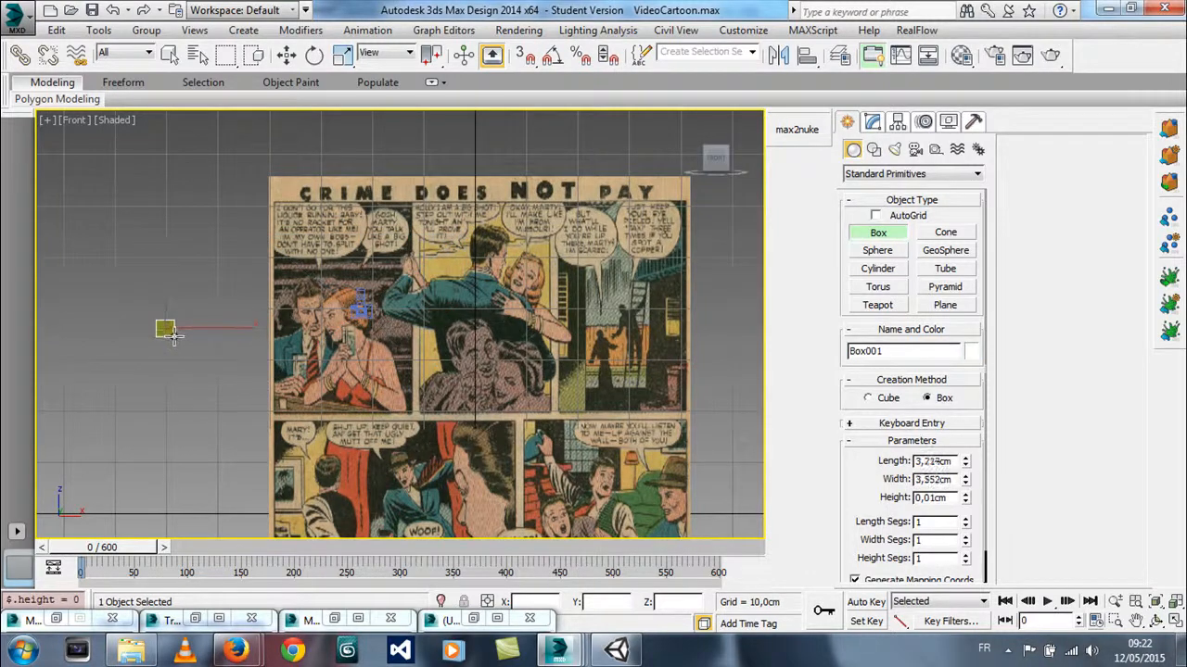
{"action": "right_click", "coordinate": [179, 289]}
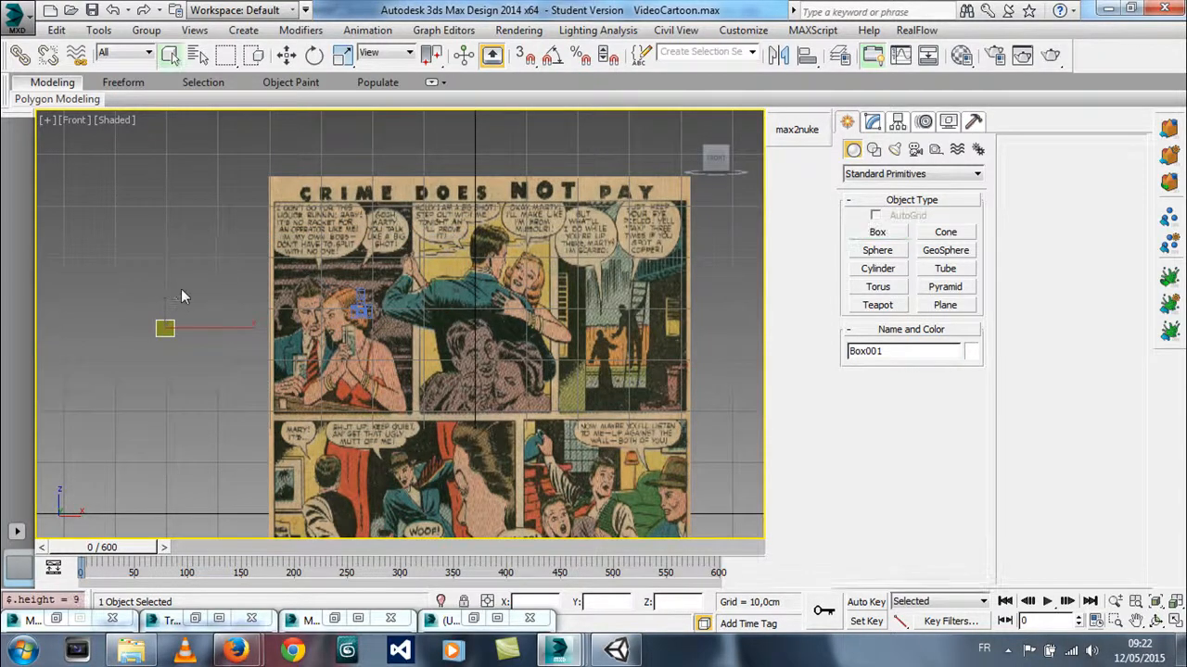
Convert the box to an Editable Poly
{"action": "key", "text": "t"}
{"action": "middle_click_drag", "start_coordinate": [245, 331], "coordinate": [272, 445]}
{"action": "scroll", "coordinate": [317, 351], "scroll_direction": "up", "scroll_amount": 3}
{"action": "middle_click_drag", "start_coordinate": [317, 351], "coordinate": [364, 336]}
{"action": "middle_click_drag", "start_coordinate": [356, 266], "coordinate": [352, 339]}
{"action": "scroll", "coordinate": [375, 334], "scroll_direction": "up", "scroll_amount": 2}
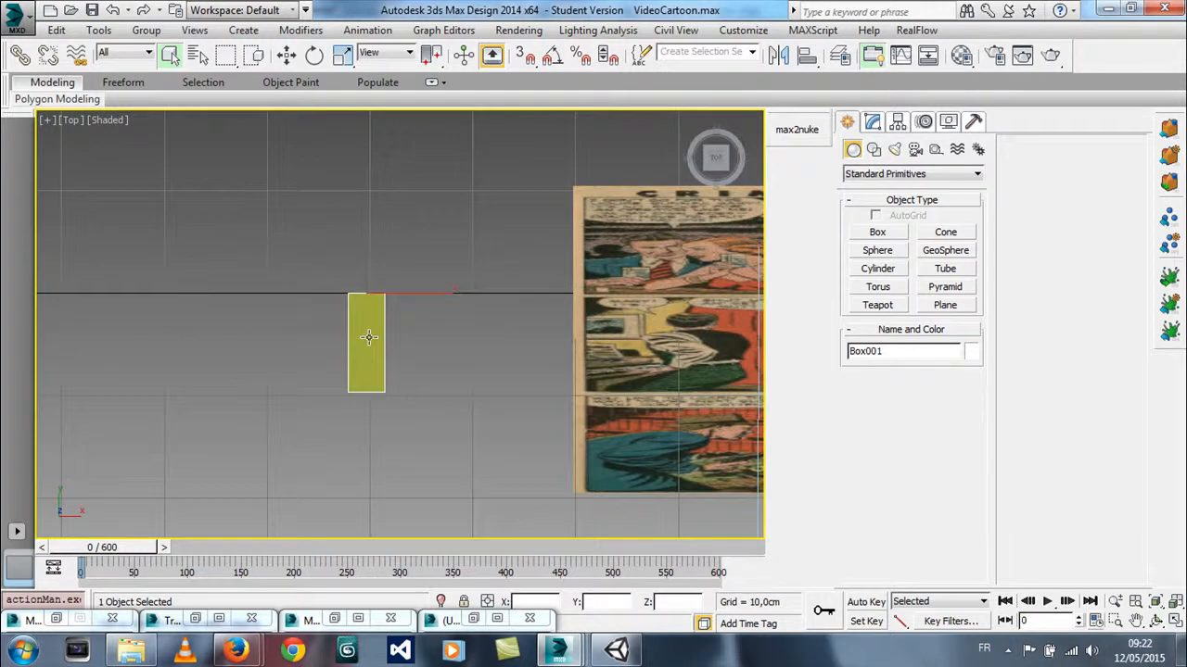
{"action": "right_click", "coordinate": [368, 338]}
{"action": "mouse_move", "coordinate": [491, 496]}
{"action": "left_click", "coordinate": [591, 509]}
Bevel the box's front end polygon outward and taper it to a point, forming an arrowhead on the shaft
{"action": "left_click", "coordinate": [928, 297]}
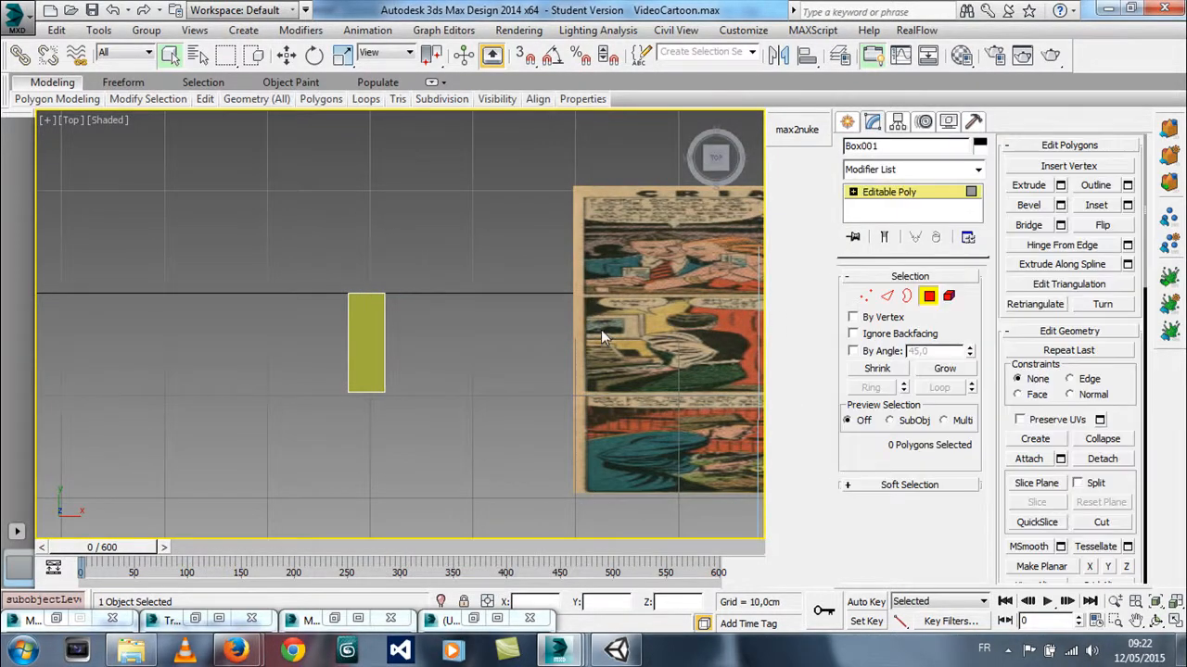
{"action": "key", "text": "p"}
{"action": "middle_click_drag", "start_coordinate": [532, 336], "coordinate": [349, 293], "text": "alt"}
{"action": "left_click", "coordinate": [371, 364]}
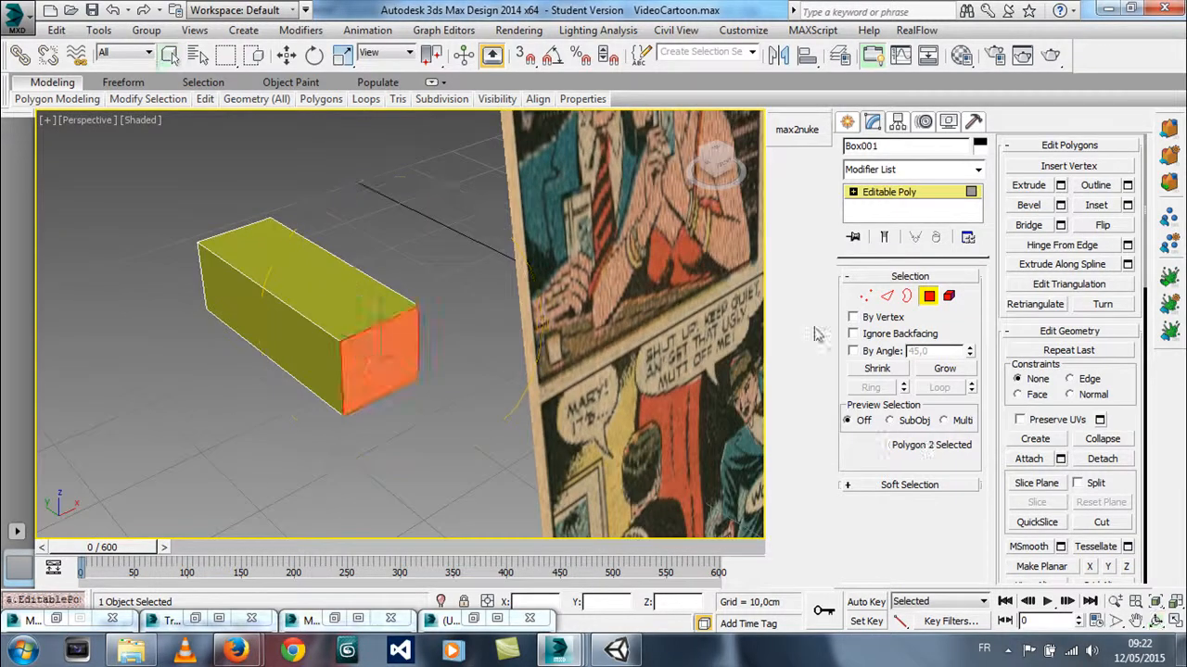
{"action": "left_click", "coordinate": [1026, 208]}
{"action": "left_click_drag", "start_coordinate": [379, 352], "coordinate": [390, 336]}
{"action": "left_click", "coordinate": [386, 339]}
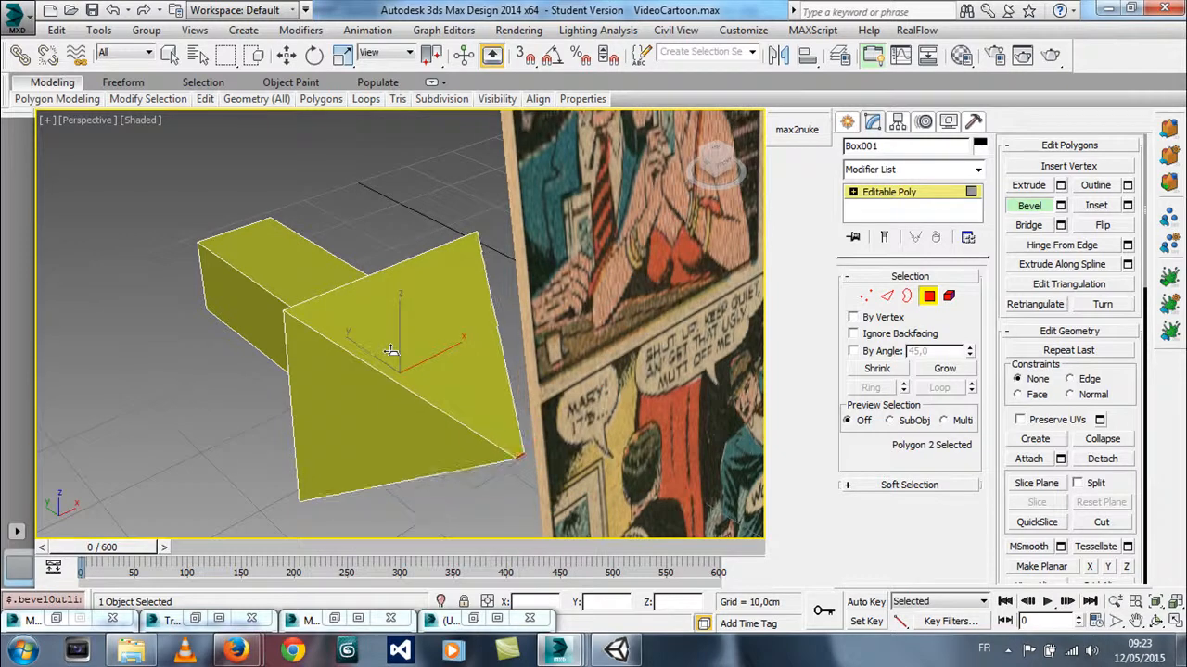
{"action": "key", "text": "ctrl+r"}
{"action": "left_click_drag", "start_coordinate": [389, 350], "coordinate": [511, 355]}
{"action": "scroll", "coordinate": [462, 365], "scroll_direction": "down", "scroll_amount": 5}
{"action": "middle_click_drag", "start_coordinate": [462, 365], "coordinate": [500, 289]}
{"action": "mouse_move", "coordinate": [456, 300]}
{"action": "left_mouse_down"}
{"action": "mouse_move", "coordinate": [498, 328]}
{"action": "mouse_move", "coordinate": [466, 318]}
{"action": "left_mouse_up"}
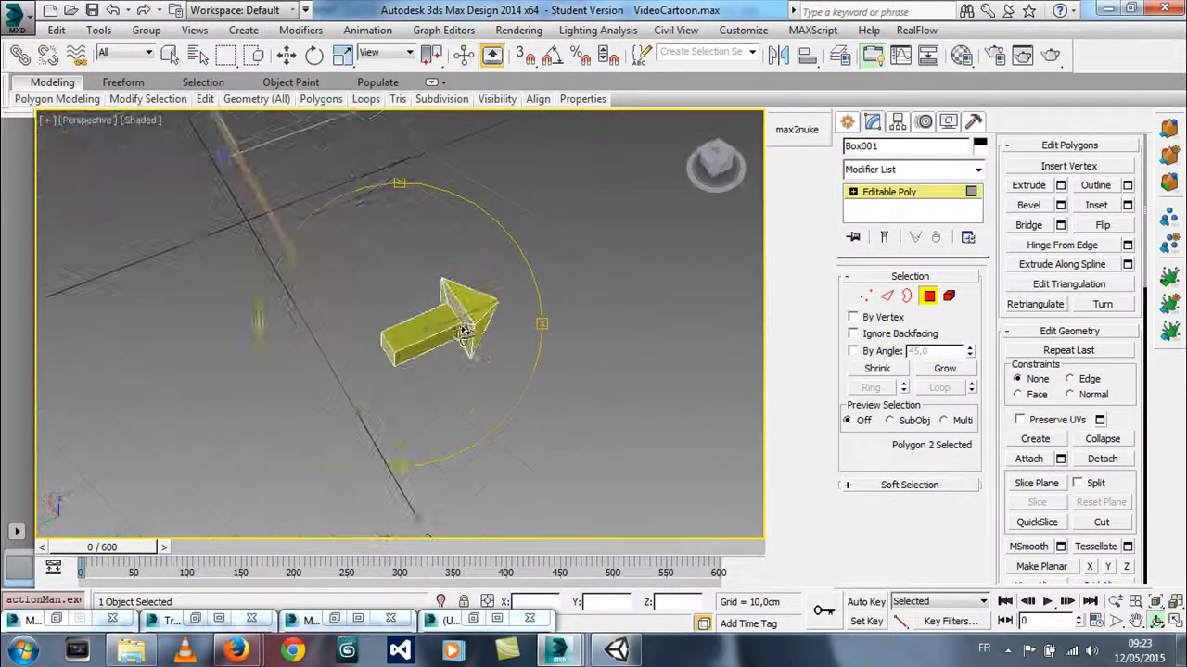
{"action": "right_click", "coordinate": [590, 317]}
{"action": "left_click", "coordinate": [890, 194]}
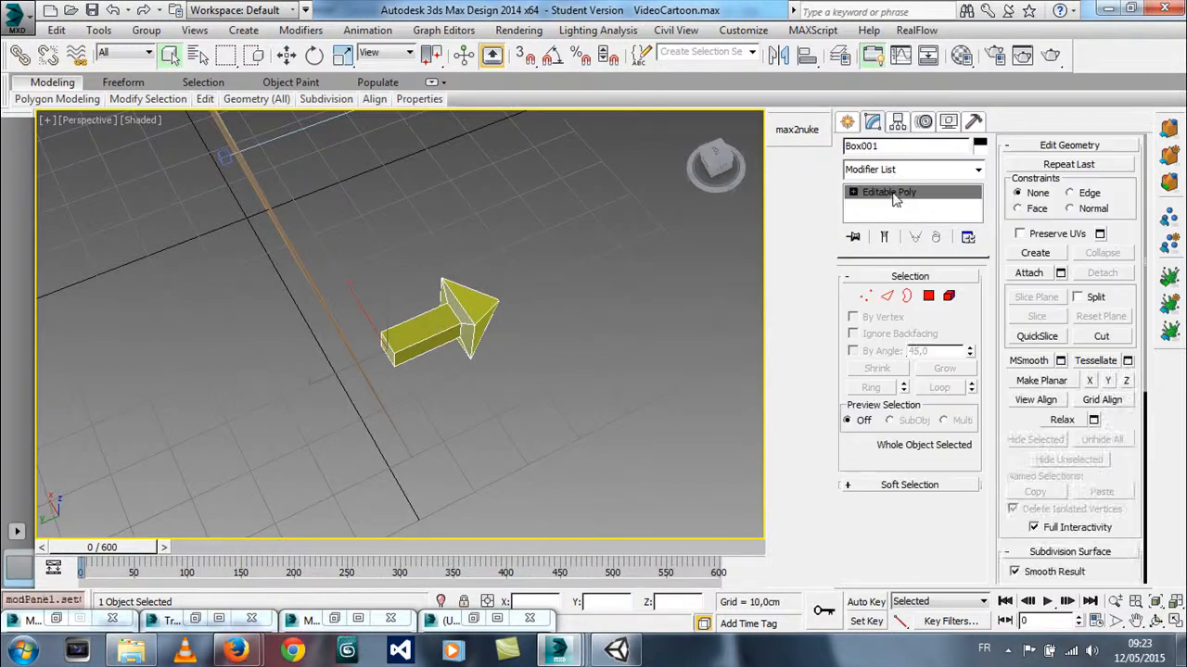
Center the arrow's pivot on the object with only the pivot affected
{"action": "left_click", "coordinate": [897, 125]}
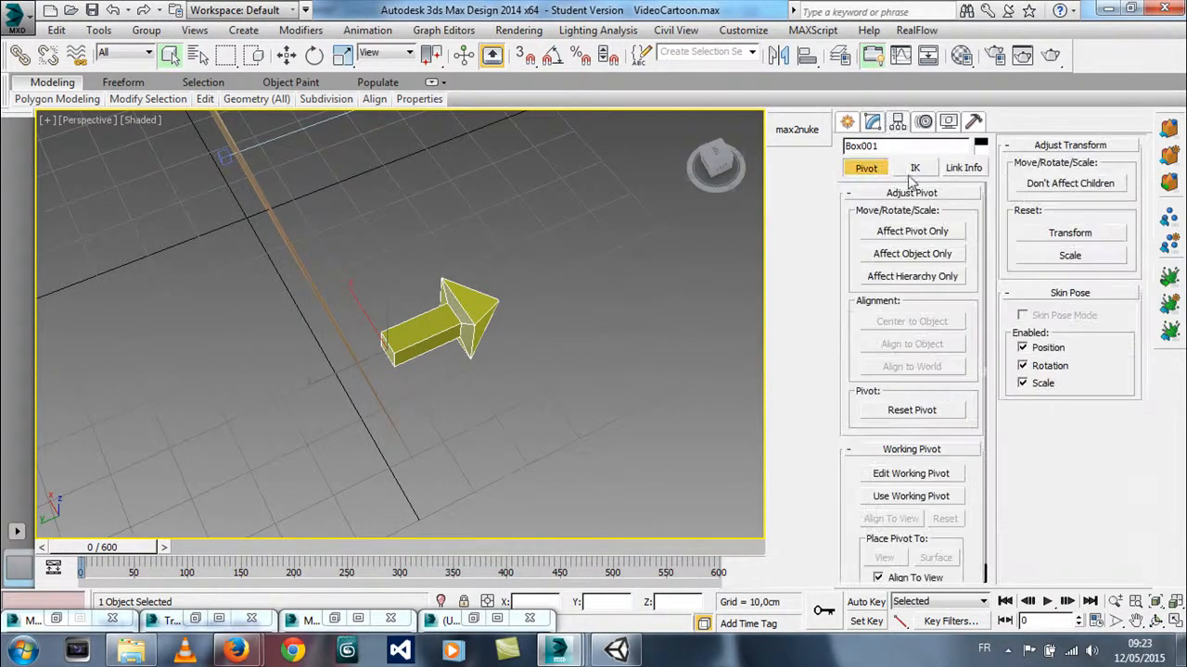
{"action": "left_click", "coordinate": [911, 230]}
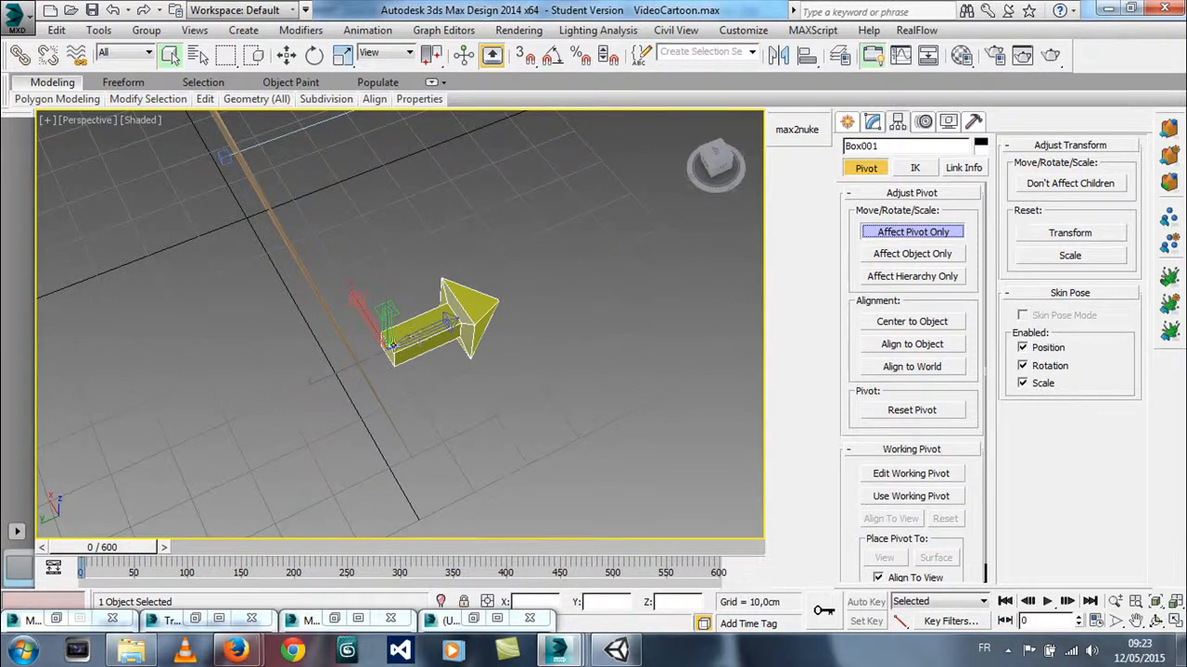
{"action": "key", "text": "ctrl+r"}
{"action": "left_click_drag", "start_coordinate": [390, 342], "coordinate": [469, 379]}
{"action": "middle_click_drag", "start_coordinate": [456, 386], "coordinate": [453, 355]}
{"action": "scroll", "coordinate": [454, 355], "scroll_direction": "up", "scroll_amount": 5}
{"action": "left_click_drag", "start_coordinate": [400, 185], "coordinate": [405, 283]}
{"action": "left_click", "coordinate": [911, 322]}
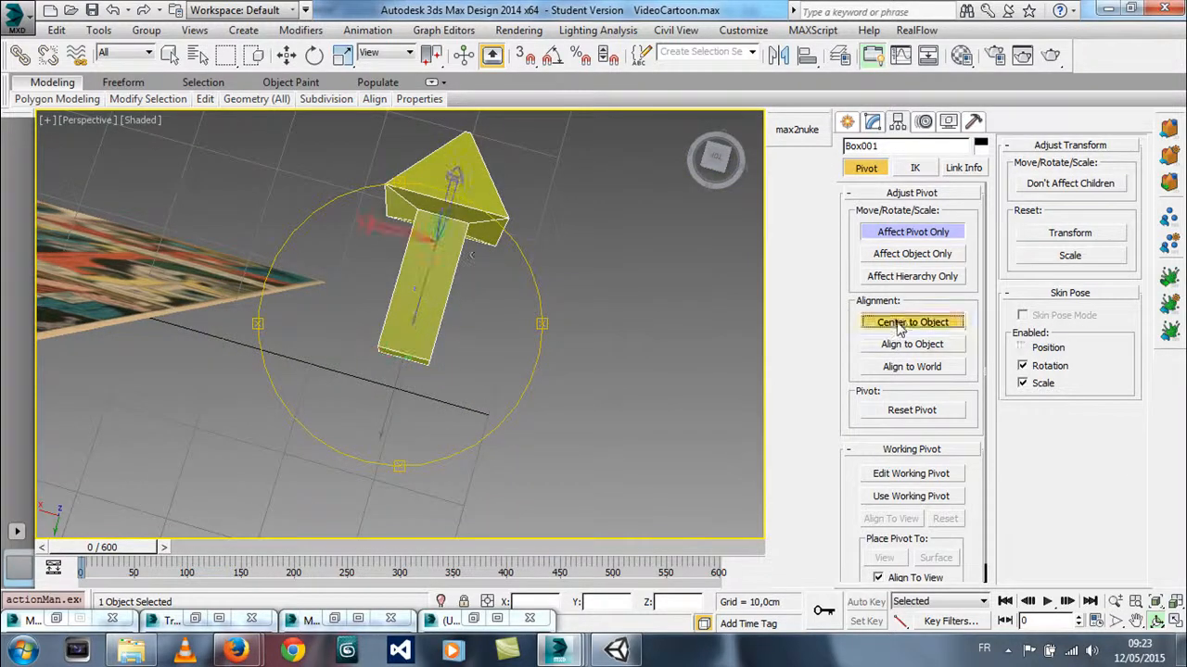
Try moving the arrow's pivot along its X axis, away from the arrow
{"action": "right_click", "coordinate": [408, 259]}
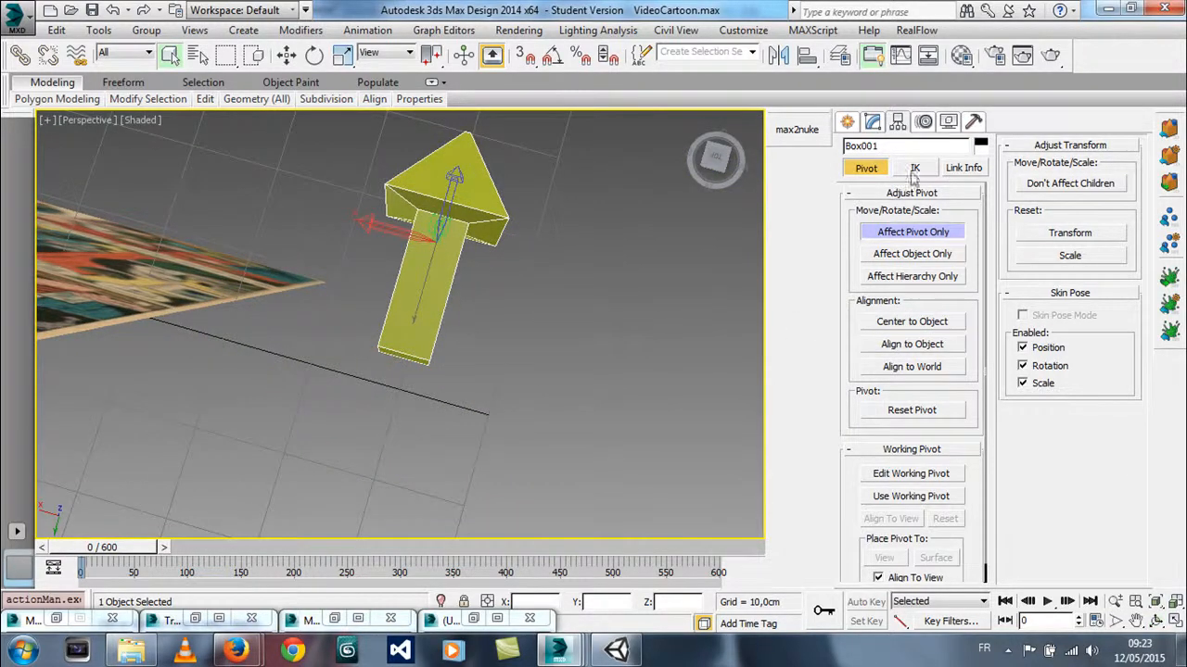
{"action": "right_click", "coordinate": [419, 241]}
{"action": "left_click", "coordinate": [434, 253]}
{"action": "left_click_drag", "start_coordinate": [399, 232], "coordinate": [206, 177]}
{"action": "left_click", "coordinate": [873, 123]}
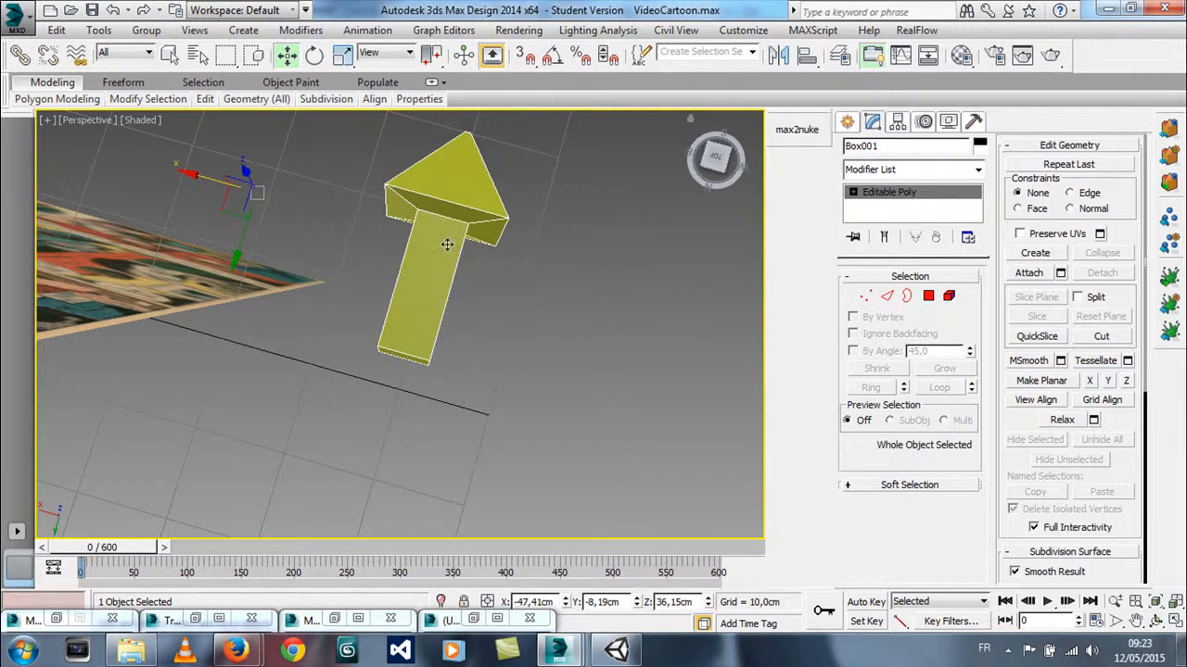
Reset the displaced pivot to the center of the arrow
{"action": "left_click", "coordinate": [895, 122]}
{"action": "left_click", "coordinate": [912, 232]}
{"action": "left_click", "coordinate": [912, 321]}
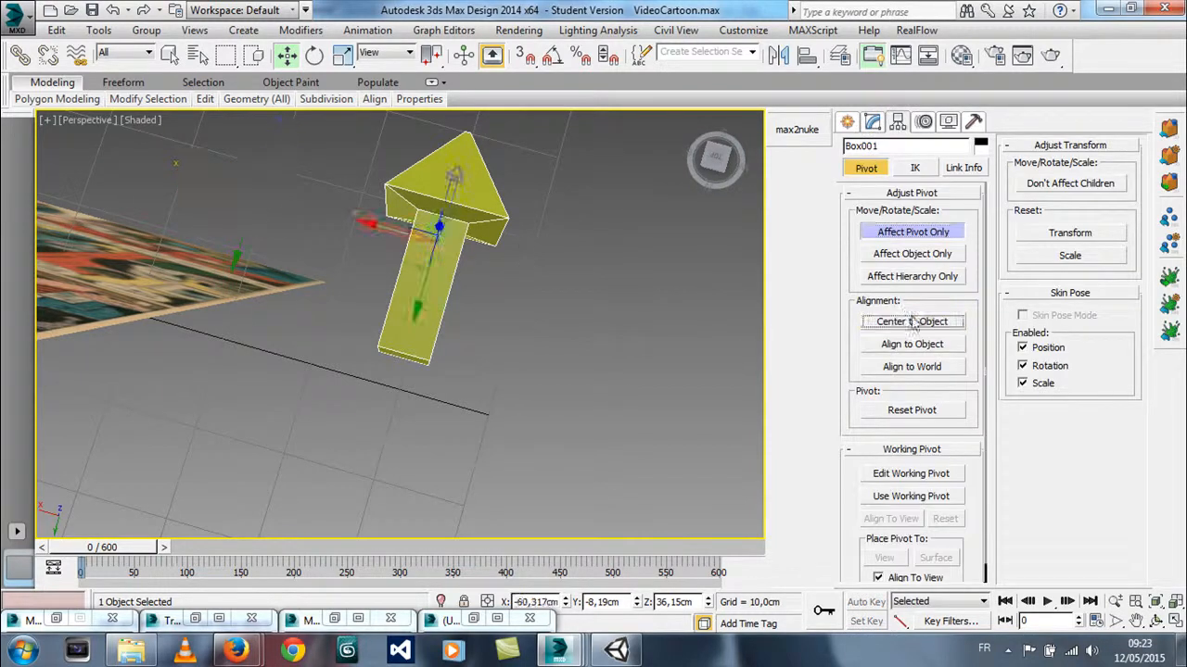
Move the pivot along Y to the tail end of the shaft, at about Y -0.03 cm, and leave pivot editing
{"action": "left_click_drag", "start_coordinate": [423, 291], "coordinate": [395, 409]}
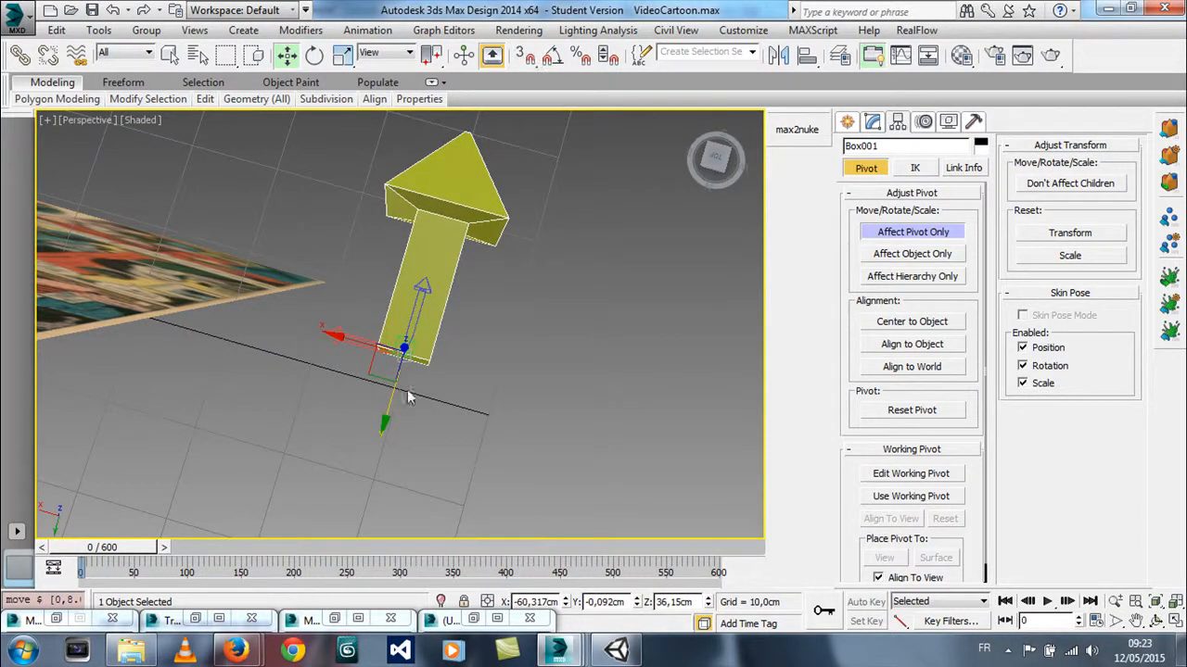
{"action": "key", "text": "ctrl+r"}
{"action": "left_click_drag", "start_coordinate": [363, 363], "coordinate": [381, 387]}
{"action": "key", "text": "t"}
{"action": "middle_click_drag", "start_coordinate": [422, 384], "coordinate": [405, 403]}
{"action": "scroll", "coordinate": [432, 331], "scroll_direction": "up", "scroll_amount": 2}
{"action": "middle_click_drag", "start_coordinate": [358, 323], "coordinate": [428, 345]}
{"action": "key", "text": "w"}
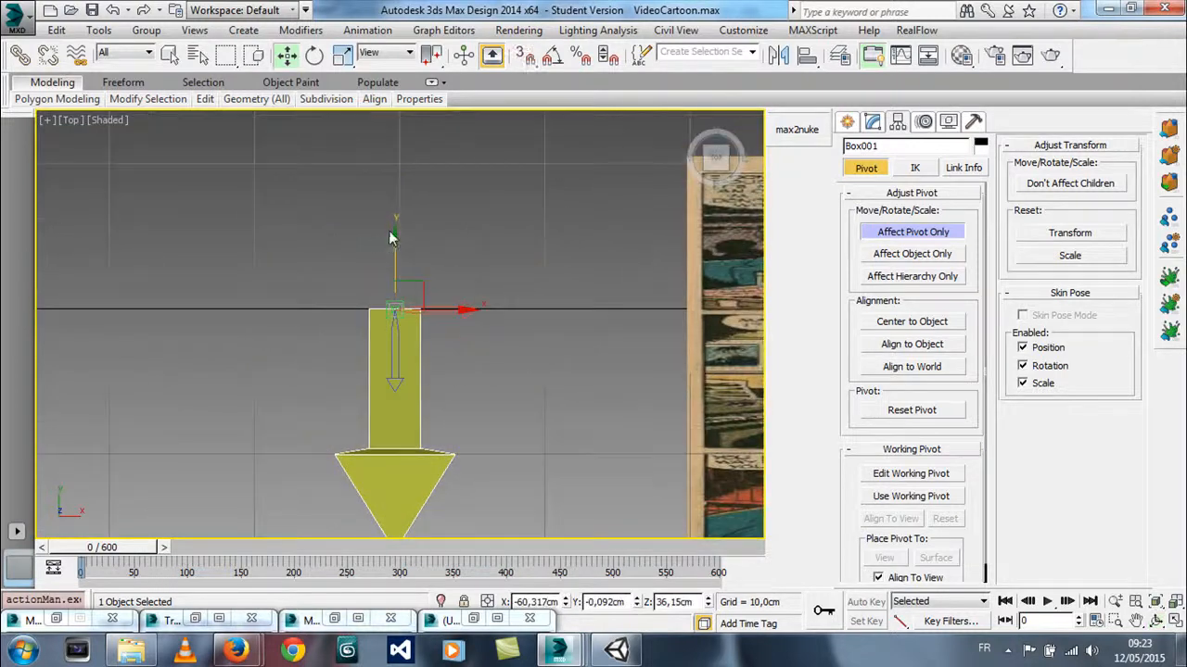
{"action": "left_click_drag", "start_coordinate": [393, 257], "coordinate": [394, 256]}
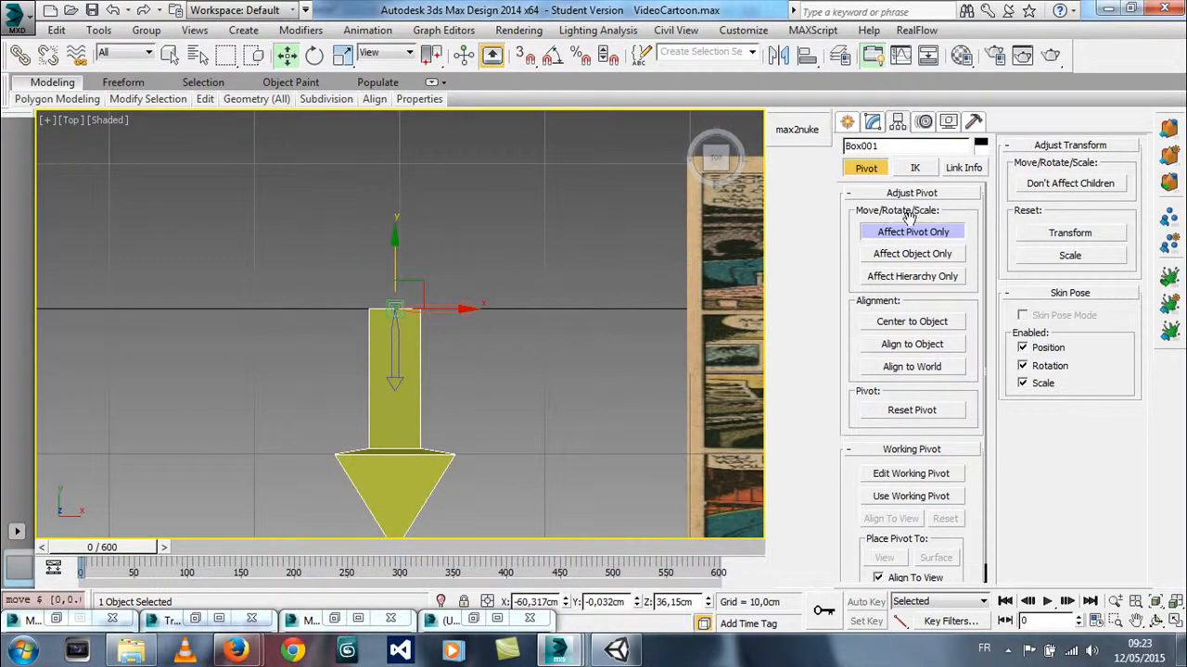
{"action": "left_click", "coordinate": [872, 124]}
Scale the arrow down into a slimmer shape, about 32% in X and Y and 72% in Z
{"action": "key", "text": "ctrl+r"}
{"action": "left_click_drag", "start_coordinate": [536, 339], "coordinate": [411, 344]}
{"action": "key", "text": "w"}
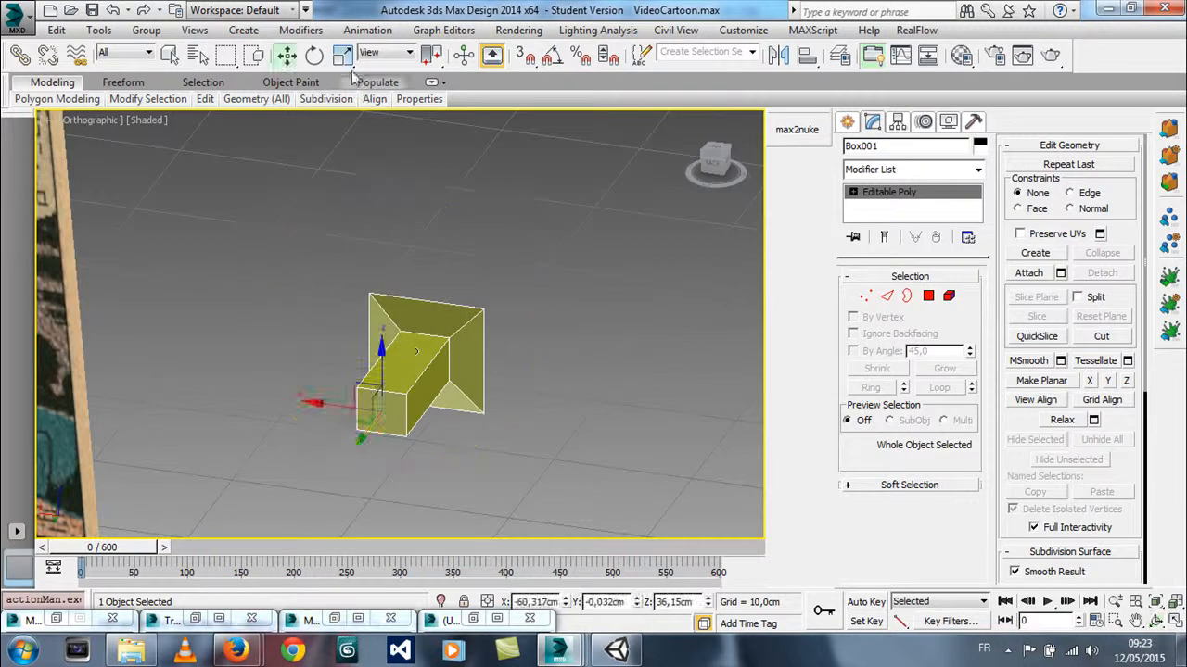
{"action": "left_click", "coordinate": [342, 54]}
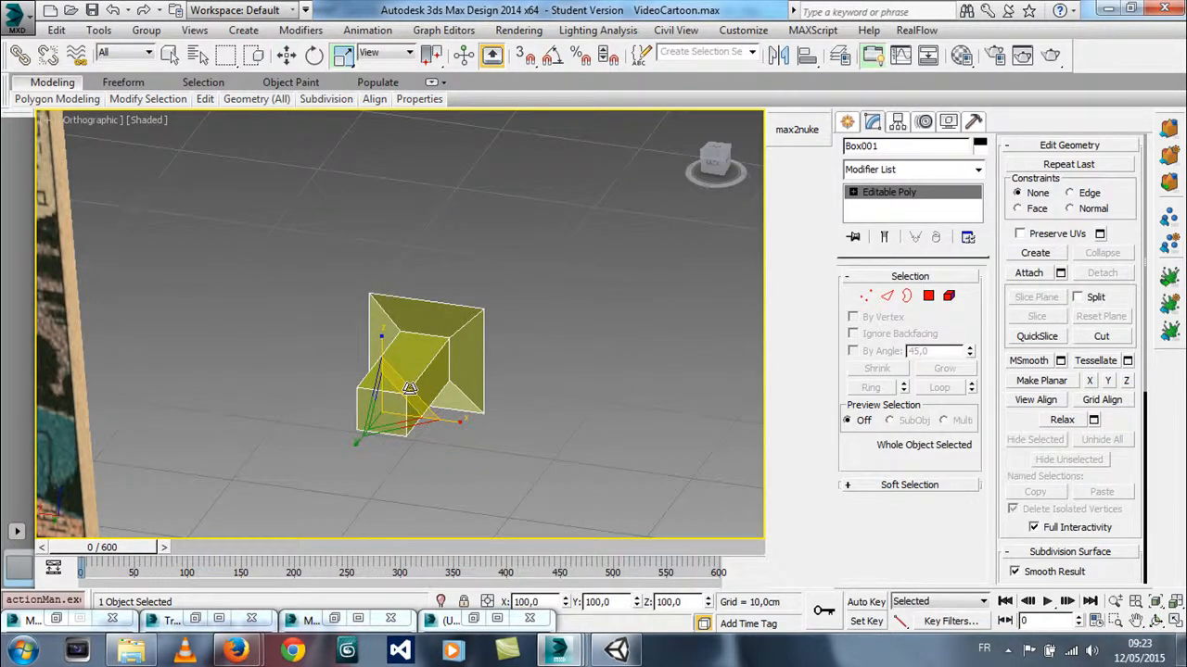
{"action": "left_click_drag", "start_coordinate": [409, 388], "coordinate": [255, 468]}
{"action": "key", "text": "ctrl+r"}
{"action": "left_click_drag", "start_coordinate": [371, 376], "coordinate": [422, 440]}
{"action": "right_click", "coordinate": [434, 420]}
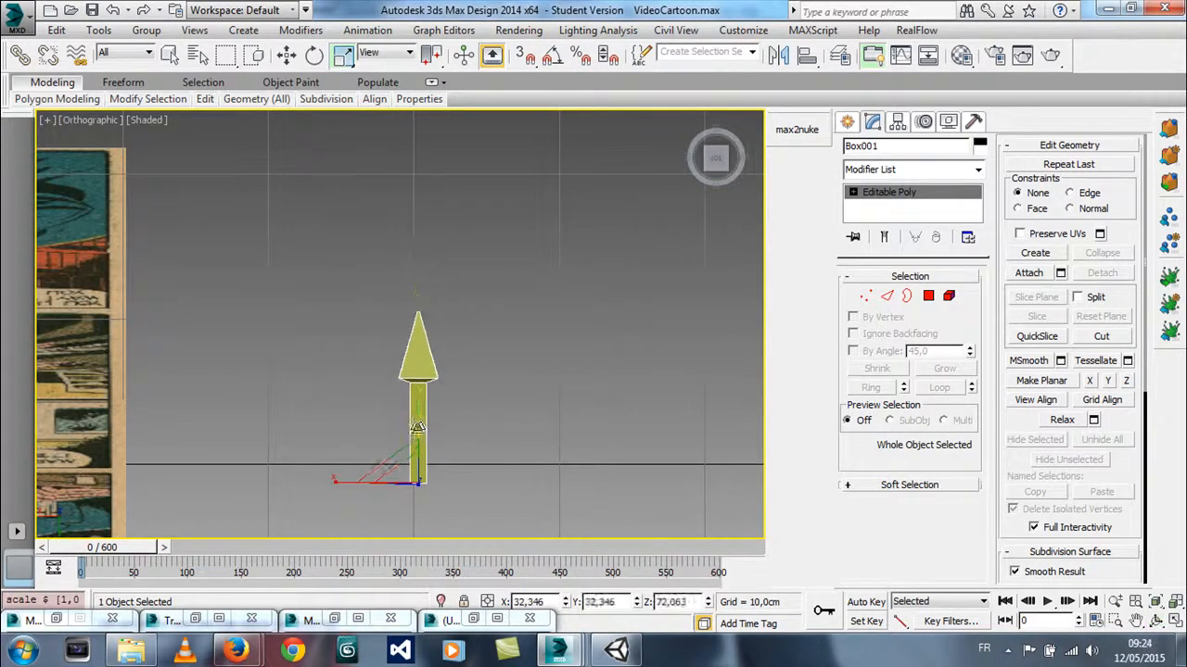
{"action": "key", "text": "ctrl+r"}
{"action": "left_click_drag", "start_coordinate": [469, 397], "coordinate": [475, 380]}
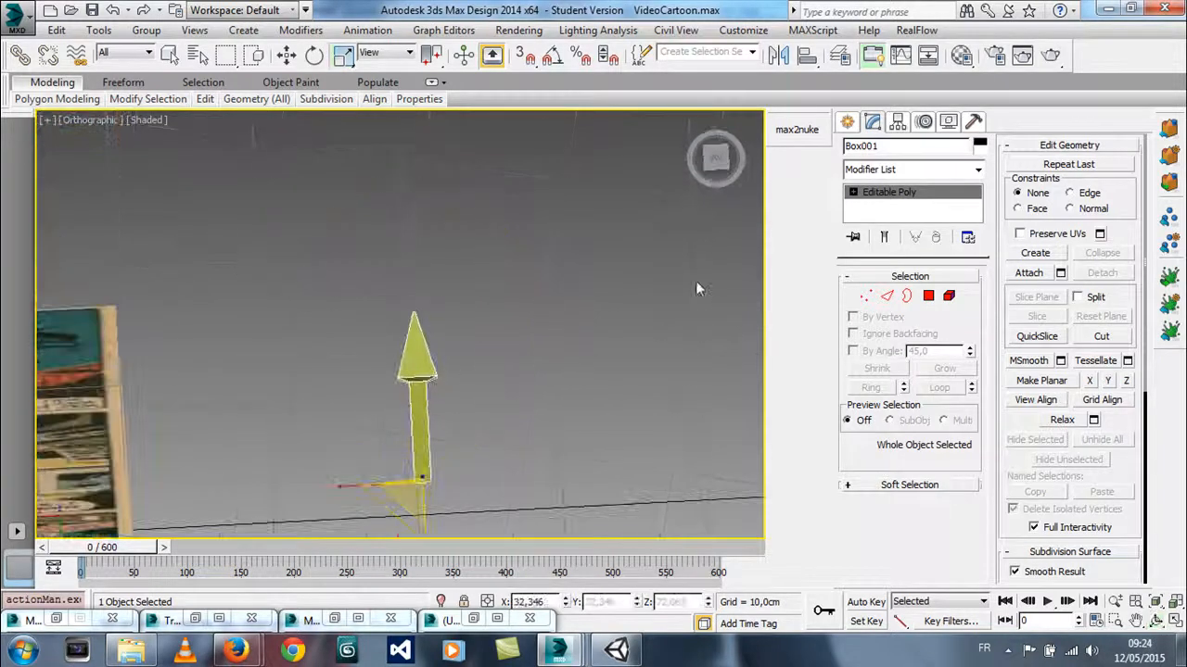
Set up a new Standard material in an empty sample slot of the Material Editor
{"action": "left_click", "coordinate": [961, 58]}
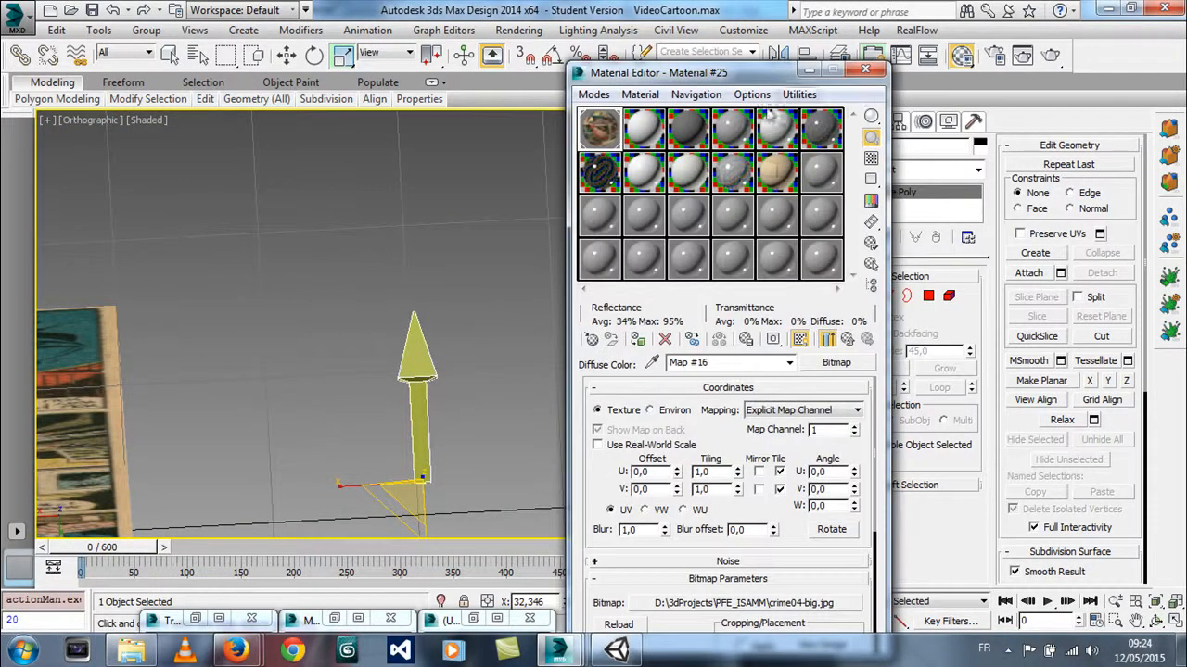
{"action": "left_click", "coordinate": [623, 227]}
{"action": "left_click", "coordinate": [591, 339]}
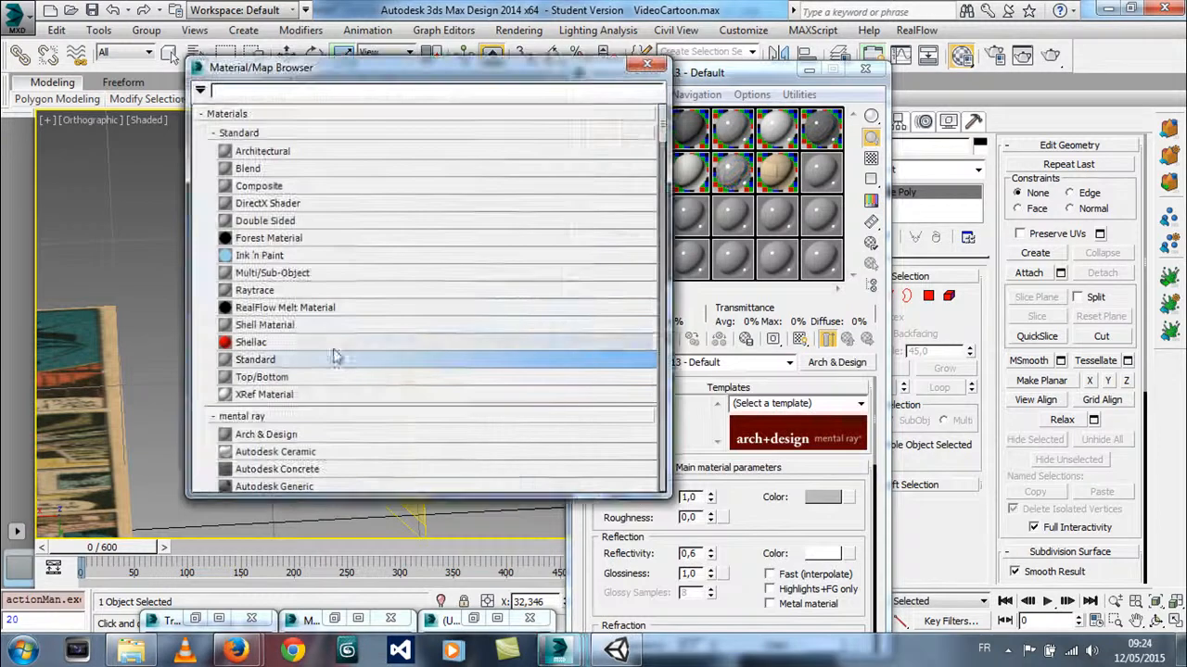
{"action": "double_click", "coordinate": [274, 362]}
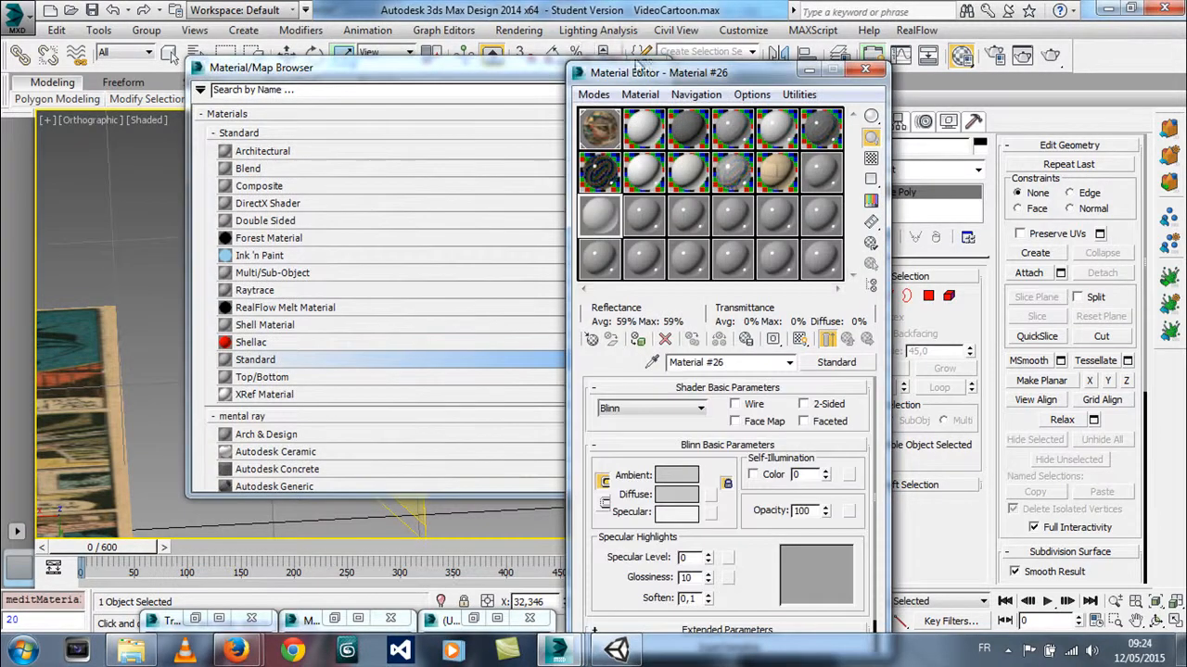
{"action": "left_click", "coordinate": [562, 70]}
{"action": "left_click", "coordinate": [645, 70]}
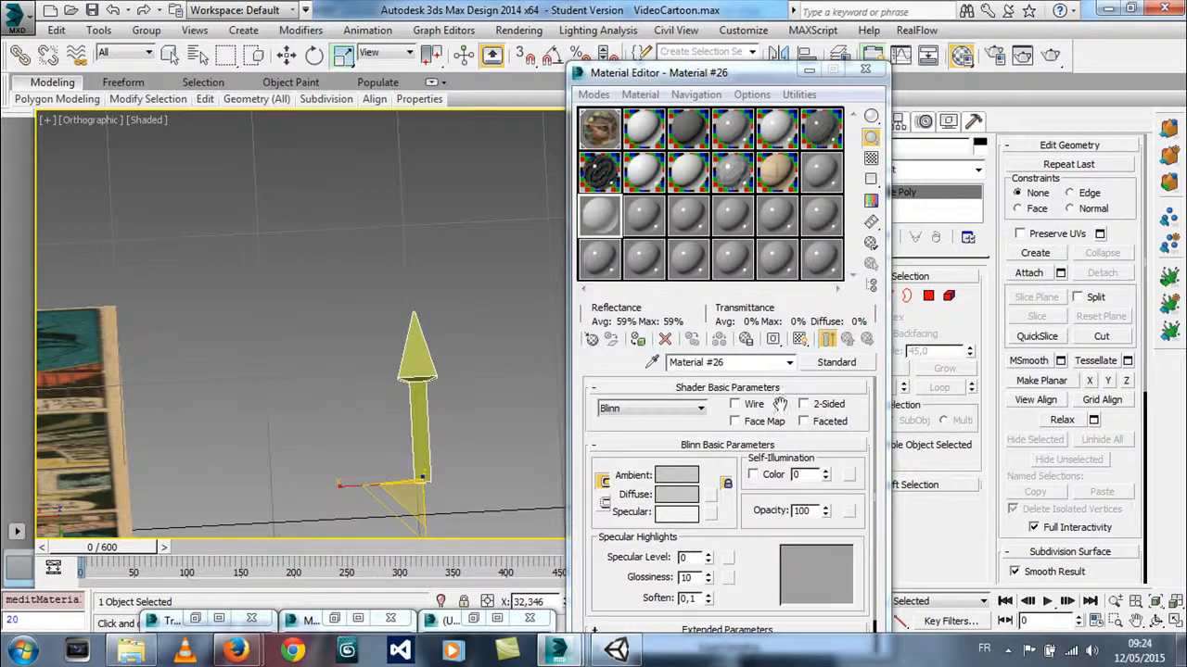
Make the material a wireframe in pure red (255, 0, 0) and assign it to the arrow
{"action": "left_click", "coordinate": [734, 404]}
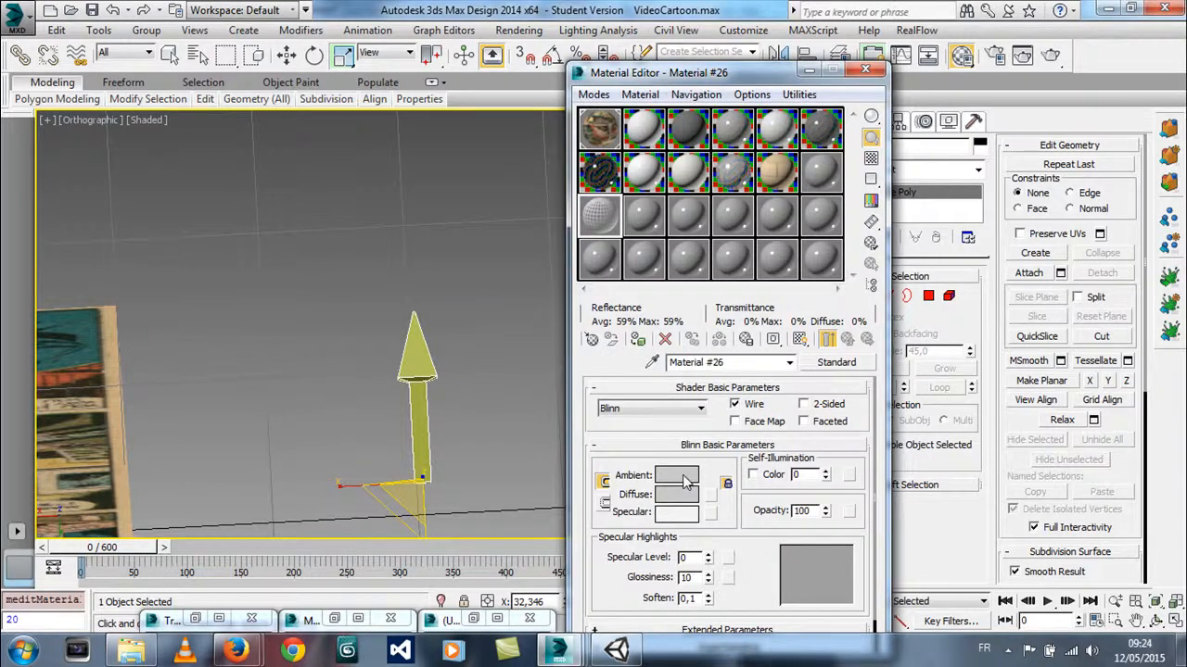
{"action": "left_click", "coordinate": [685, 480]}
{"action": "left_click_drag", "start_coordinate": [466, 161], "coordinate": [498, 105]}
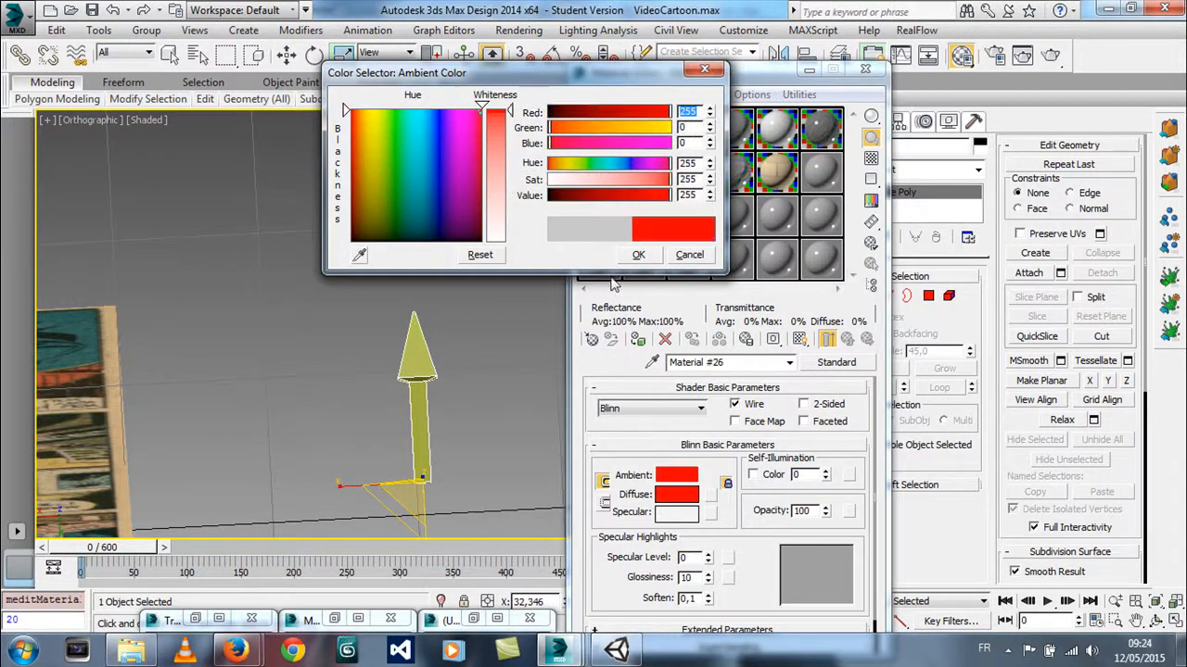
{"action": "left_click", "coordinate": [638, 255]}
{"action": "left_click", "coordinate": [638, 340]}
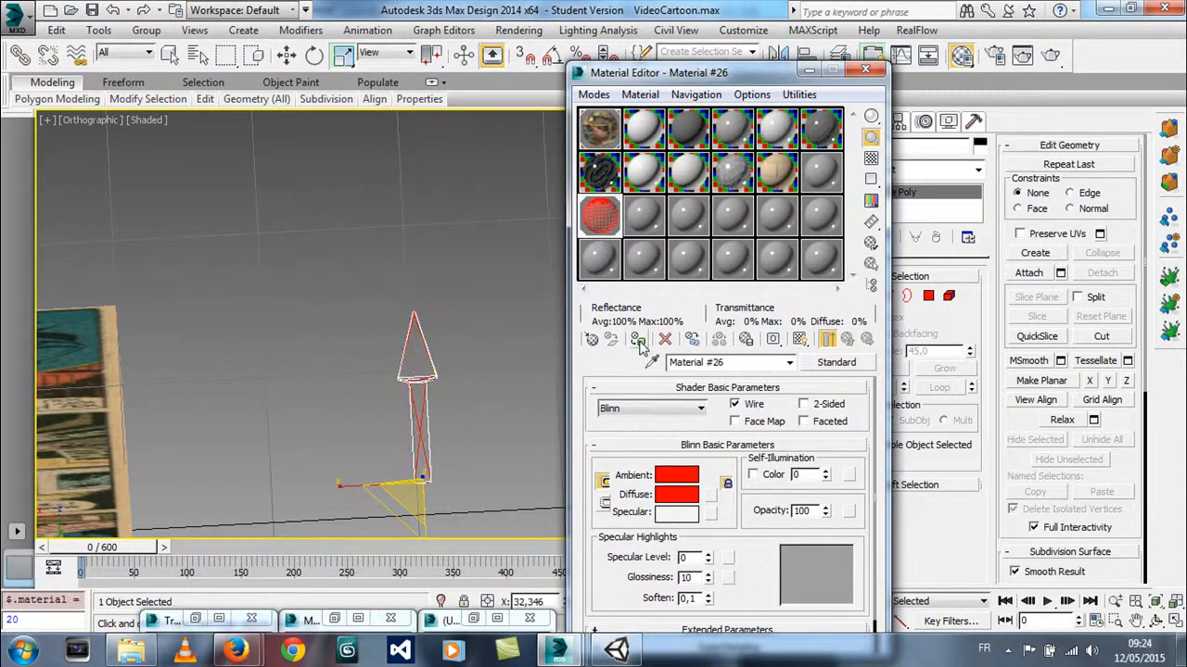
{"action": "left_click", "coordinate": [452, 364]}
{"action": "key", "text": "ctrl+r"}
{"action": "left_click_drag", "start_coordinate": [442, 382], "coordinate": [396, 398]}
{"action": "key", "text": "t"}
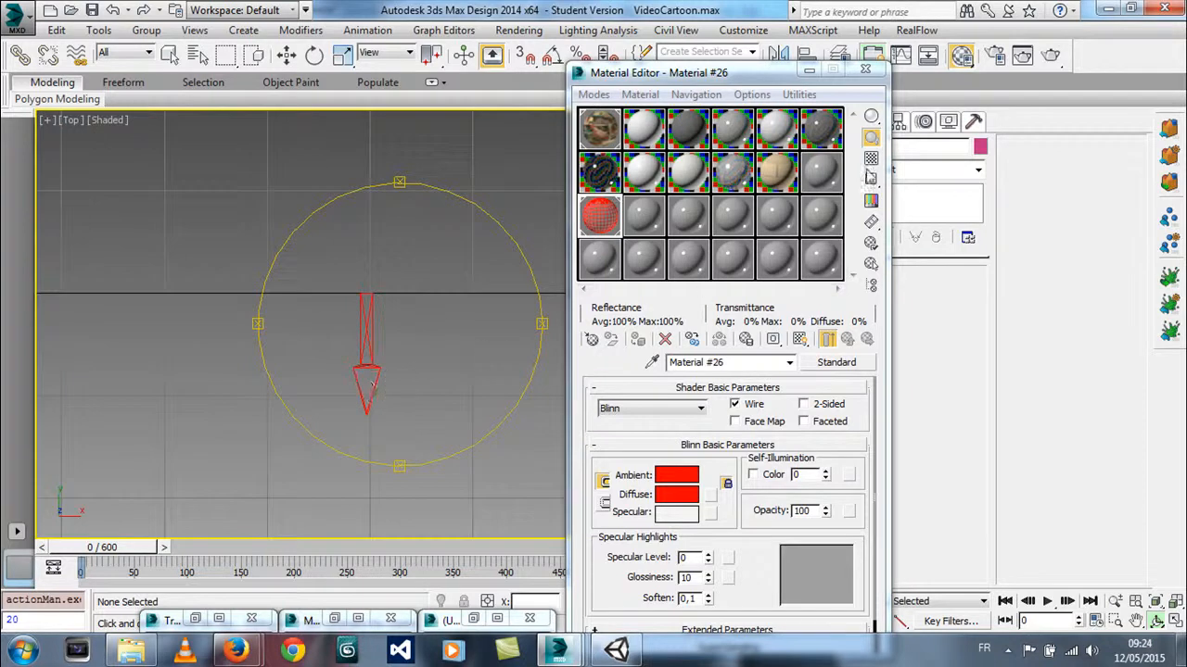
{"action": "left_click", "coordinate": [814, 68]}
Move the red arrow in the top view onto the camera, at about X -22.4 cm and Y -44.1 cm
{"action": "middle_click_drag", "start_coordinate": [393, 374], "coordinate": [295, 333]}
{"action": "middle_click_drag", "start_coordinate": [387, 329], "coordinate": [371, 267]}
{"action": "scroll", "coordinate": [371, 267], "scroll_direction": "down", "scroll_amount": 3}
{"action": "middle_click_drag", "start_coordinate": [463, 339], "coordinate": [450, 318]}
{"action": "right_click", "coordinate": [451, 318]}
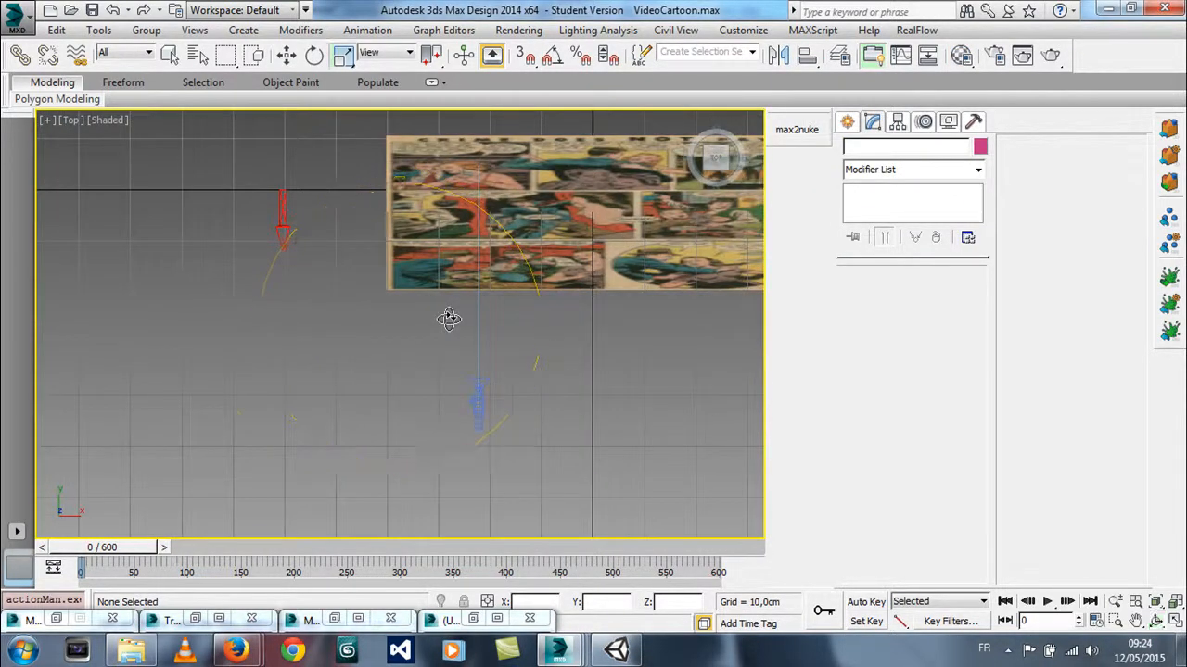
{"action": "left_click", "coordinate": [284, 211]}
{"action": "right_click", "coordinate": [285, 217]}
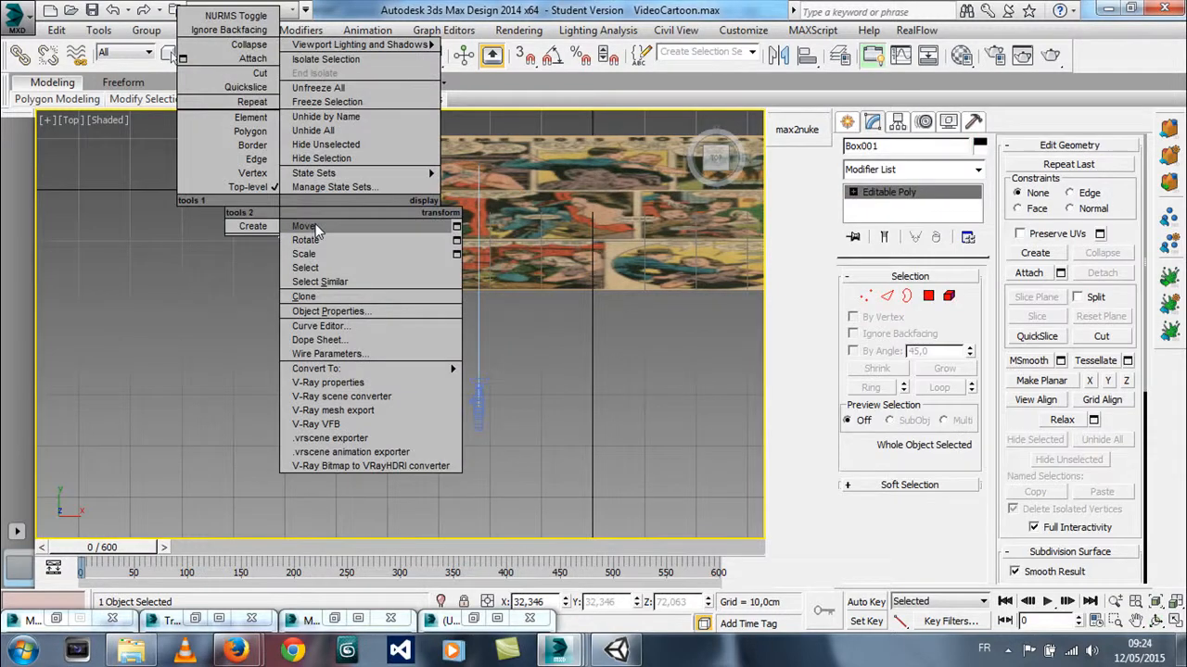
{"action": "left_click", "coordinate": [315, 228]}
{"action": "left_click_drag", "start_coordinate": [307, 163], "coordinate": [508, 391]}
{"action": "scroll", "coordinate": [543, 389], "scroll_direction": "up", "scroll_amount": 5}
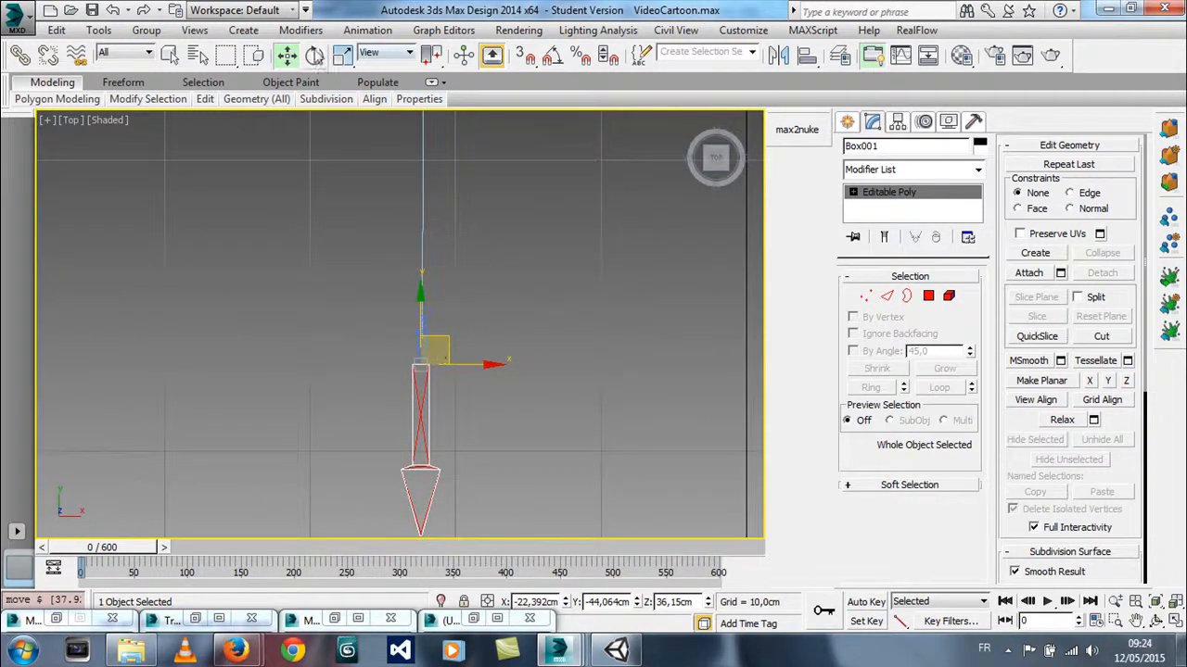
Turn the arrow around in the top view with angle snap on, so its tip points toward the comic page
{"action": "left_click", "coordinate": [313, 55]}
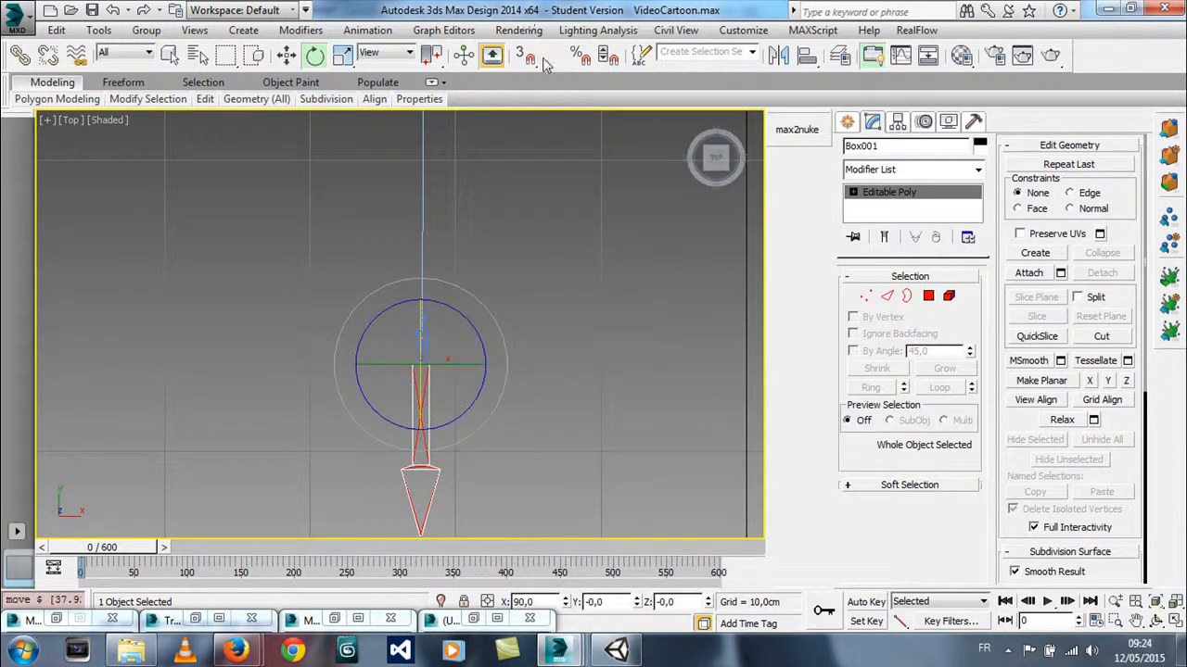
{"action": "left_click_drag", "start_coordinate": [451, 410], "coordinate": [621, 359]}
{"action": "middle_click_drag", "start_coordinate": [515, 350], "coordinate": [520, 470]}
{"action": "scroll", "coordinate": [534, 425], "scroll_direction": "down", "scroll_amount": 2}
{"action": "mouse_move", "coordinate": [534, 424]}
{"action": "middle_mouse_down"}
{"action": "mouse_move", "coordinate": [508, 470]}
{"action": "mouse_move", "coordinate": [548, 403]}
{"action": "mouse_move", "coordinate": [521, 337]}
{"action": "mouse_move", "coordinate": [489, 398]}
{"action": "mouse_move", "coordinate": [467, 355]}
{"action": "middle_mouse_up"}
{"action": "scroll", "coordinate": [535, 414], "scroll_direction": "down", "scroll_amount": 2}
{"action": "right_click", "coordinate": [467, 355]}
{"action": "left_click", "coordinate": [489, 372]}
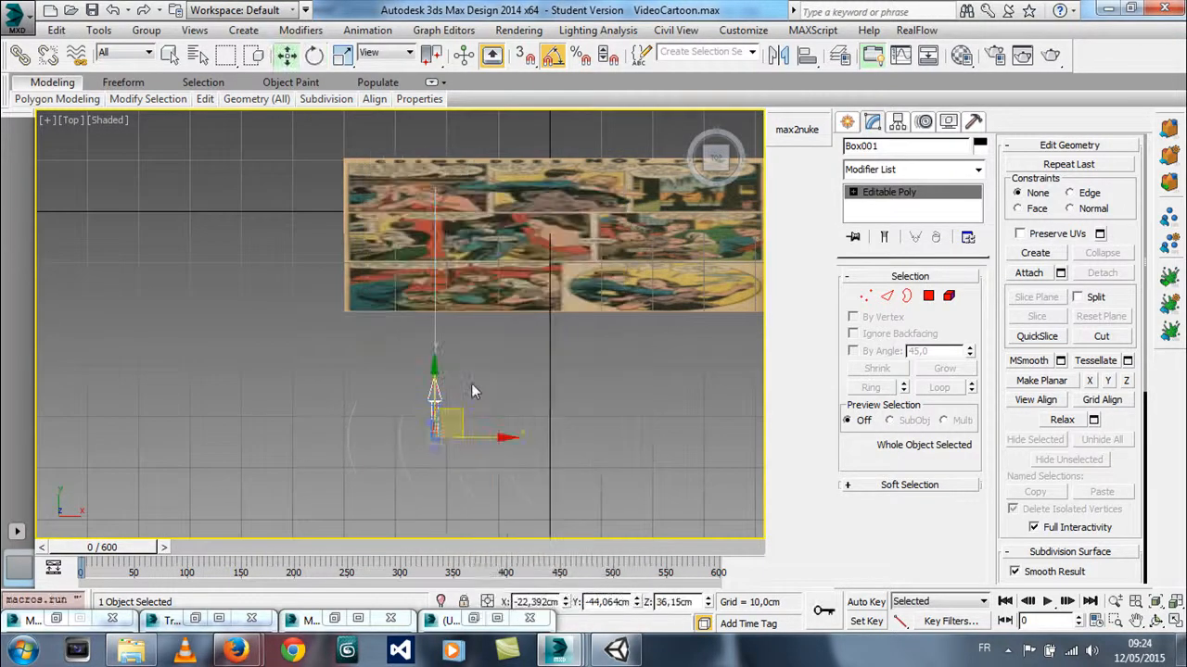
Align the arrow's pivot to the camera's pivot in X, Y and Z and move it behind the camera, to about Y -56.4 cm
{"action": "scroll", "coordinate": [471, 388], "scroll_direction": "up", "scroll_amount": 4}
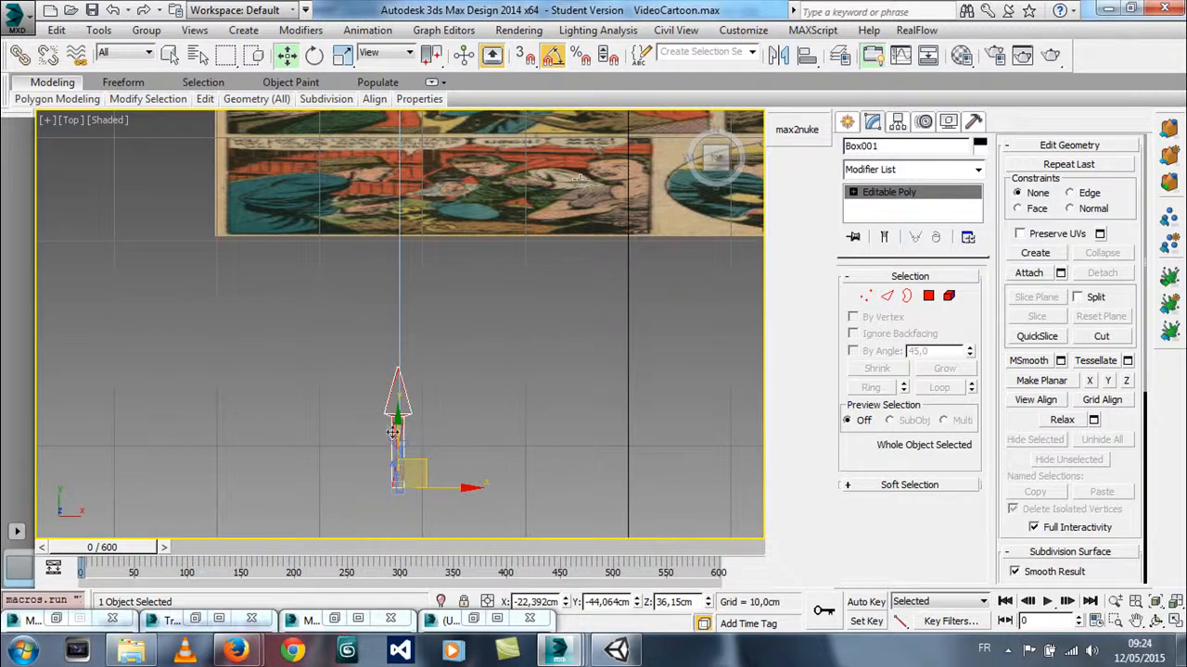
{"action": "left_click_drag", "start_coordinate": [401, 431], "coordinate": [409, 364]}
{"action": "middle_click_drag", "start_coordinate": [452, 446], "coordinate": [468, 413]}
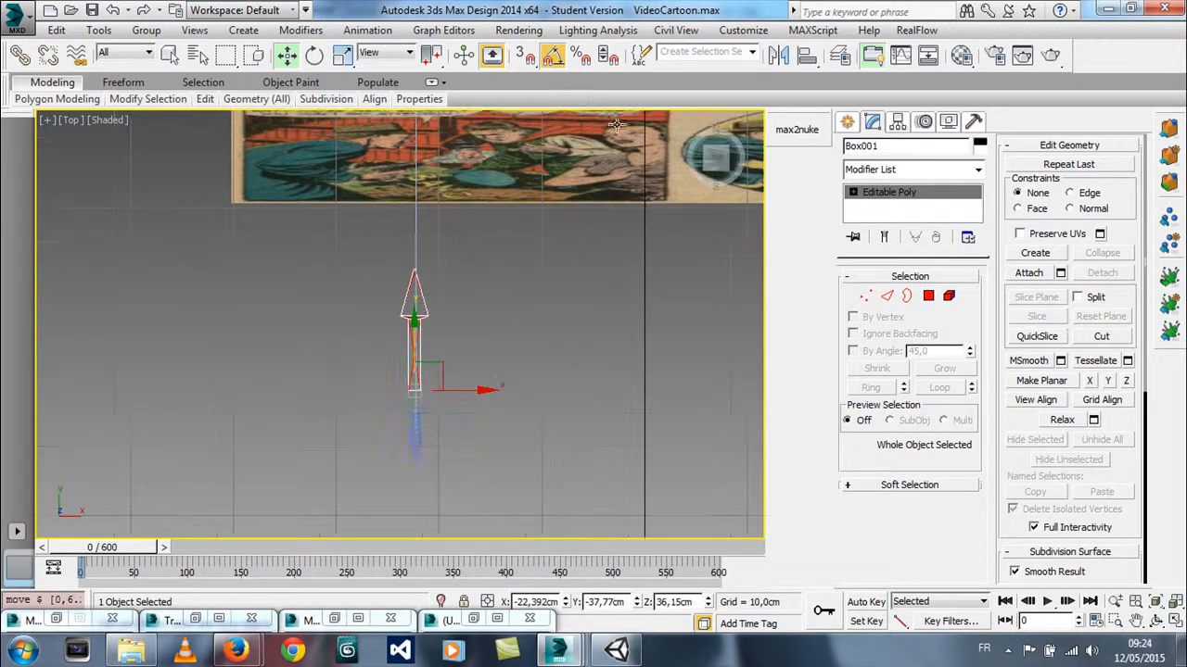
{"action": "left_click", "coordinate": [807, 56]}
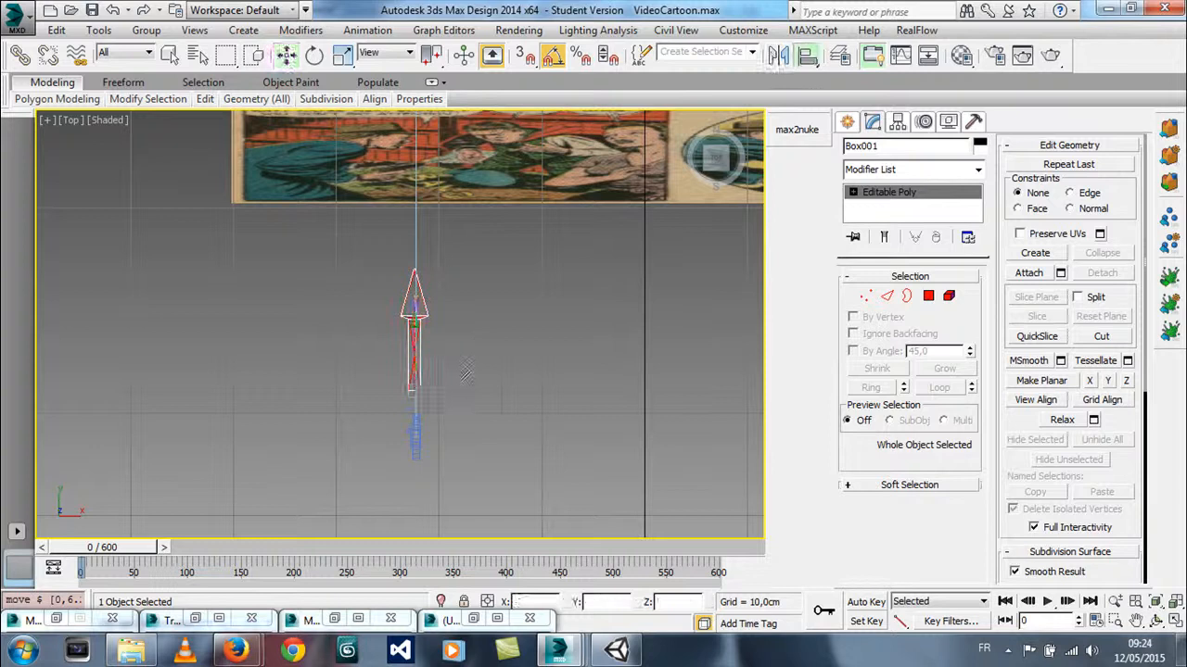
{"action": "left_click", "coordinate": [414, 452]}
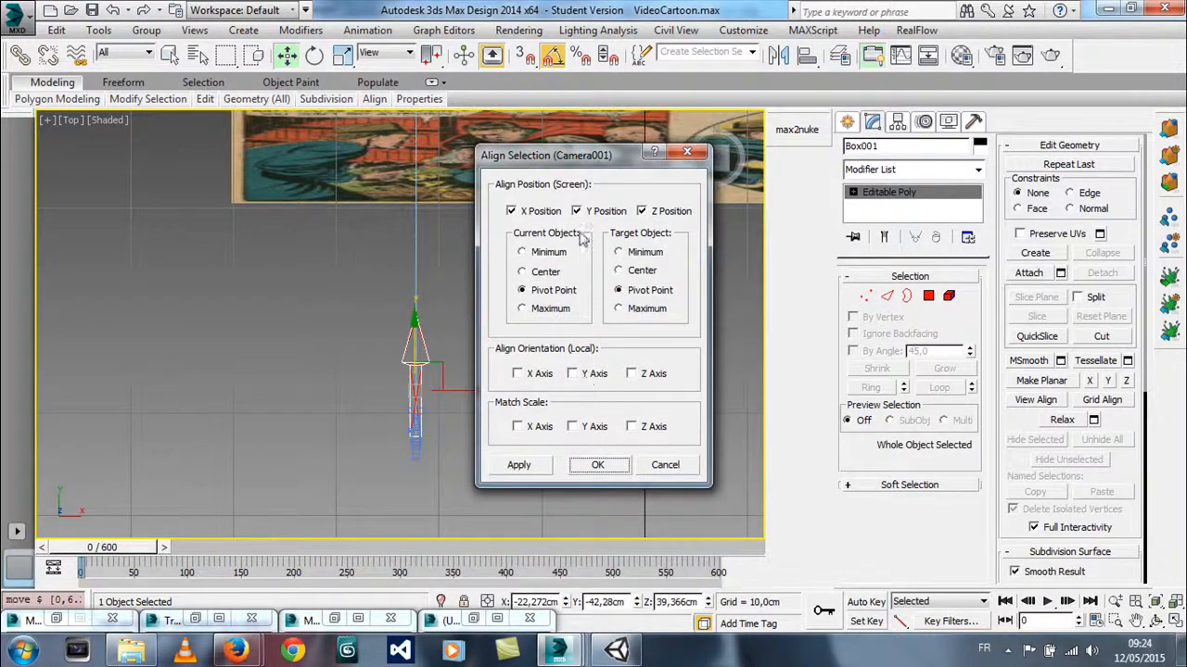
{"action": "left_click", "coordinate": [623, 467]}
{"action": "left_click_drag", "start_coordinate": [417, 380], "coordinate": [410, 525]}
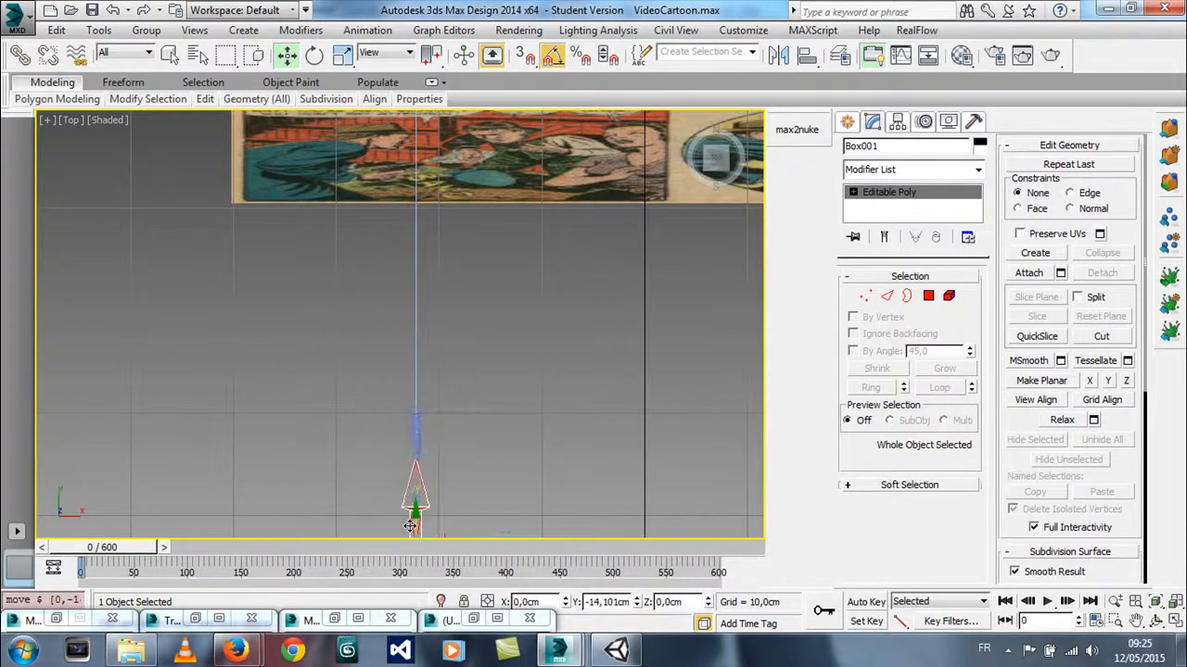
Examine the camera and its target from an angled view, selecting each in turn
{"action": "middle_click_drag", "start_coordinate": [494, 454], "coordinate": [384, 371]}
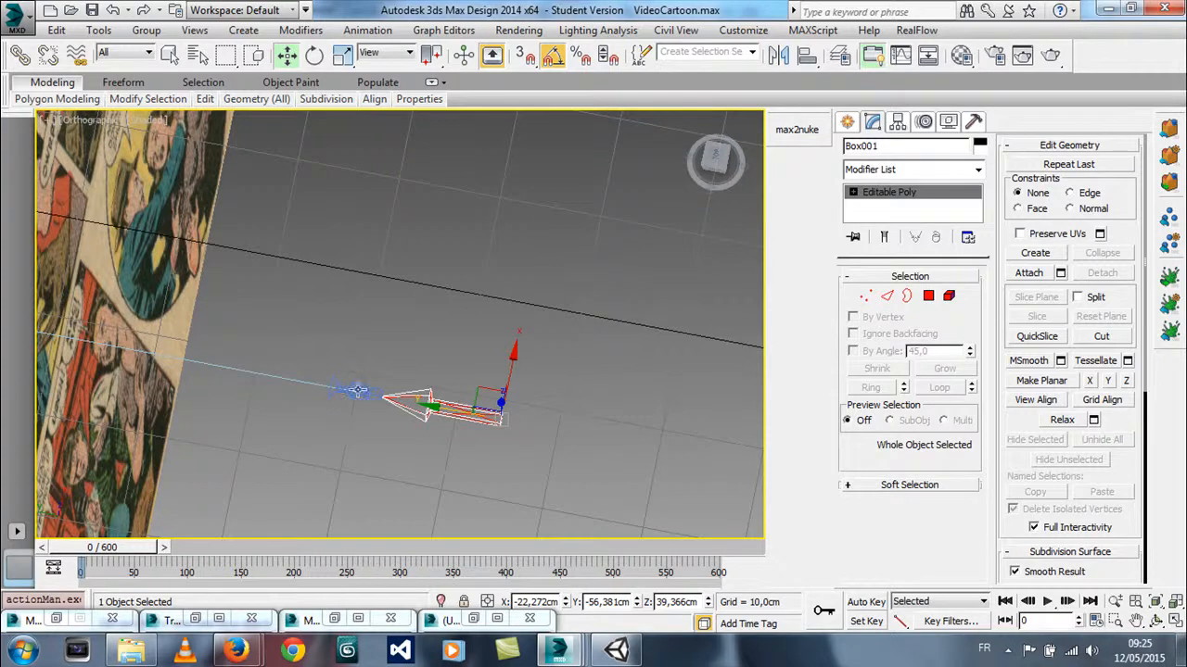
{"action": "left_click", "coordinate": [358, 390]}
{"action": "middle_click_drag", "start_coordinate": [275, 298], "coordinate": [430, 281], "text": "alt"}
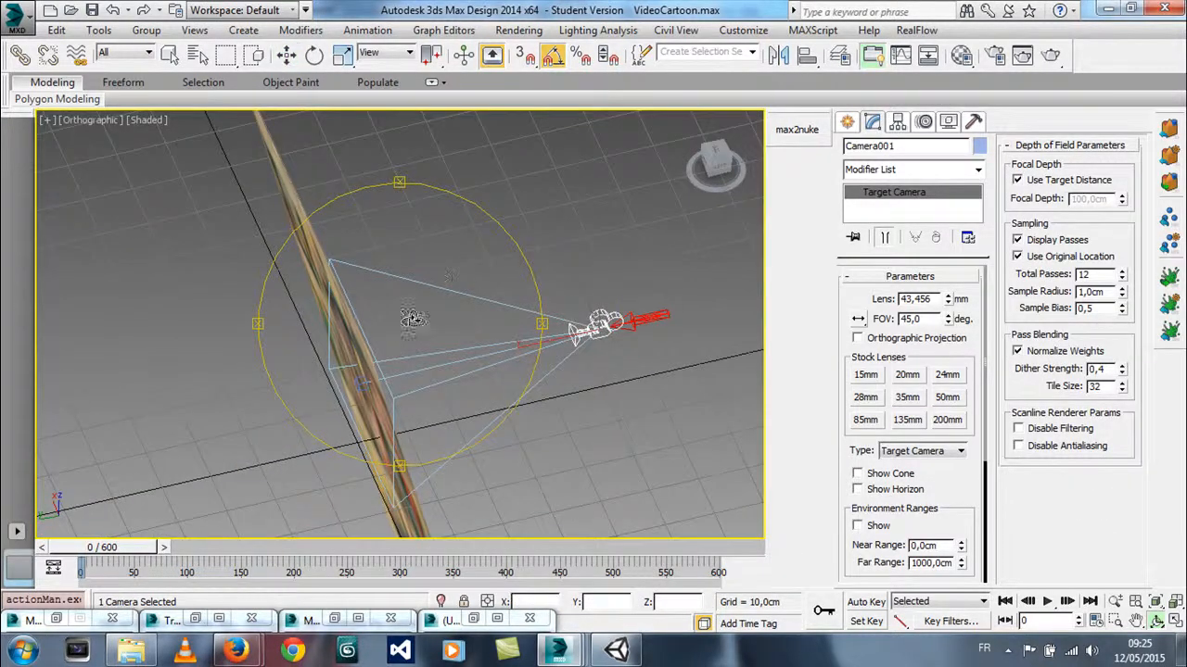
{"action": "left_click", "coordinate": [359, 385]}
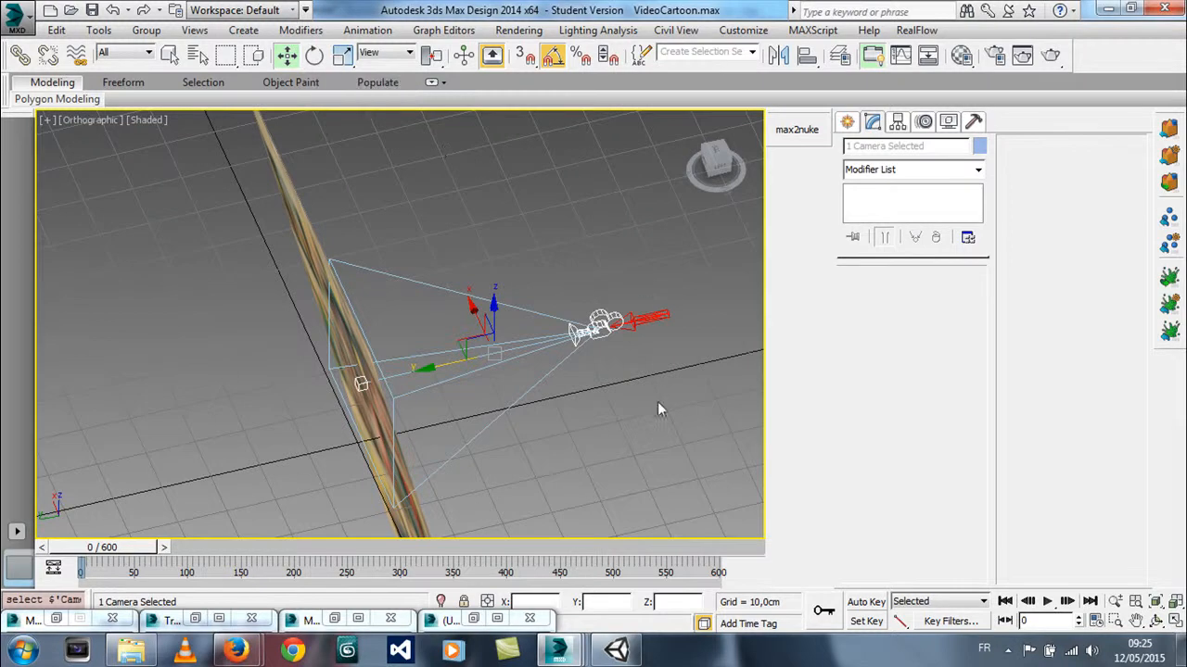
{"action": "left_click", "coordinate": [661, 366]}
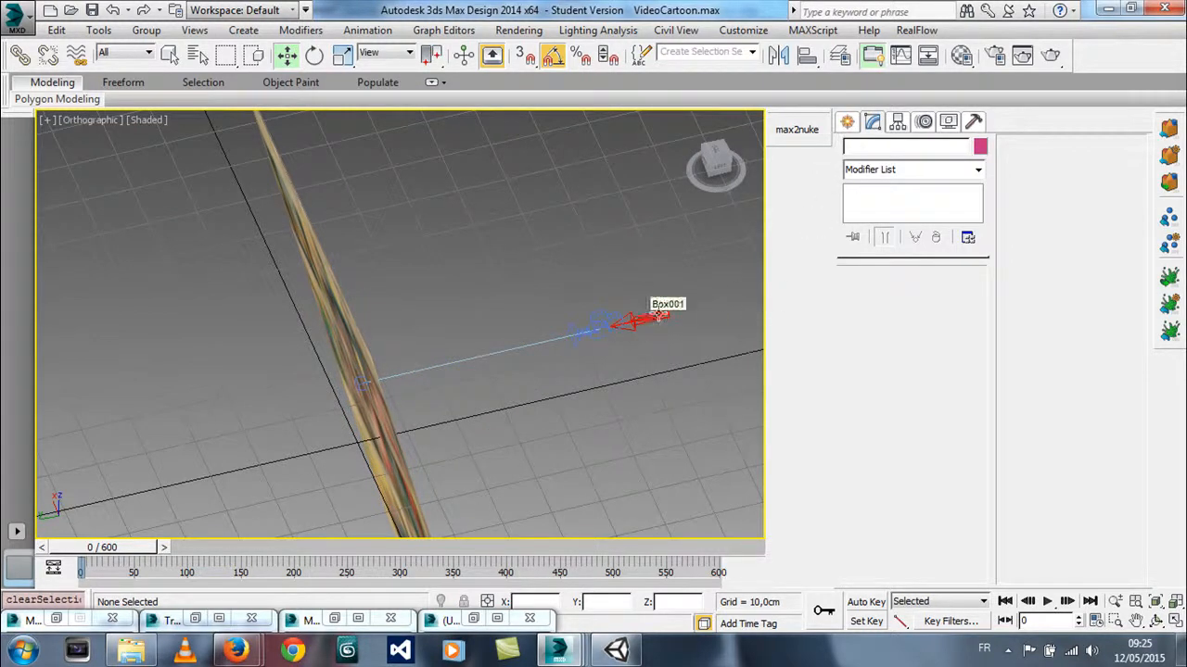
Return to the top view and hide the comic page plane
{"action": "key", "text": "t"}
{"action": "middle_click_drag", "start_coordinate": [662, 294], "coordinate": [501, 309]}
{"action": "scroll", "coordinate": [519, 320], "scroll_direction": "down", "scroll_amount": 5}
{"action": "middle_click_drag", "start_coordinate": [561, 352], "coordinate": [560, 331]}
{"action": "left_click", "coordinate": [559, 331]}
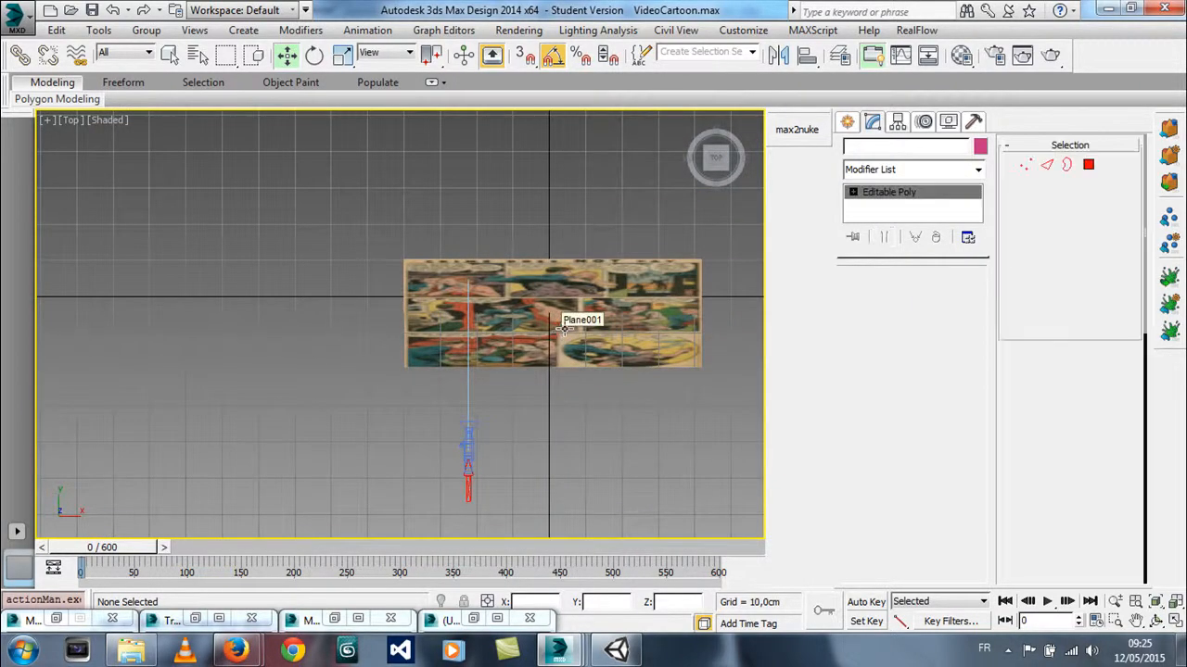
{"action": "left_click", "coordinate": [948, 122]}
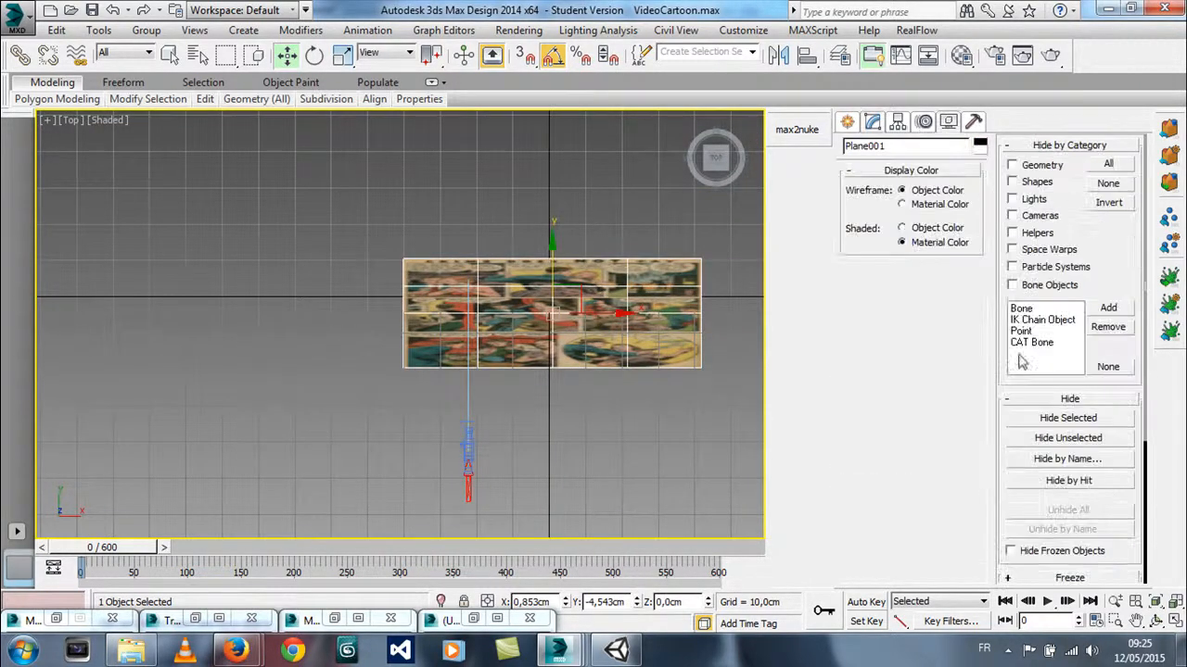
{"action": "left_click", "coordinate": [1068, 418]}
Create a sphere with a radius of about 2.3 cm beside the camera target and reduce it to 4 segments
{"action": "scroll", "coordinate": [635, 424], "scroll_direction": "up", "scroll_amount": 2}
{"action": "middle_click_drag", "start_coordinate": [638, 417], "coordinate": [530, 348]}
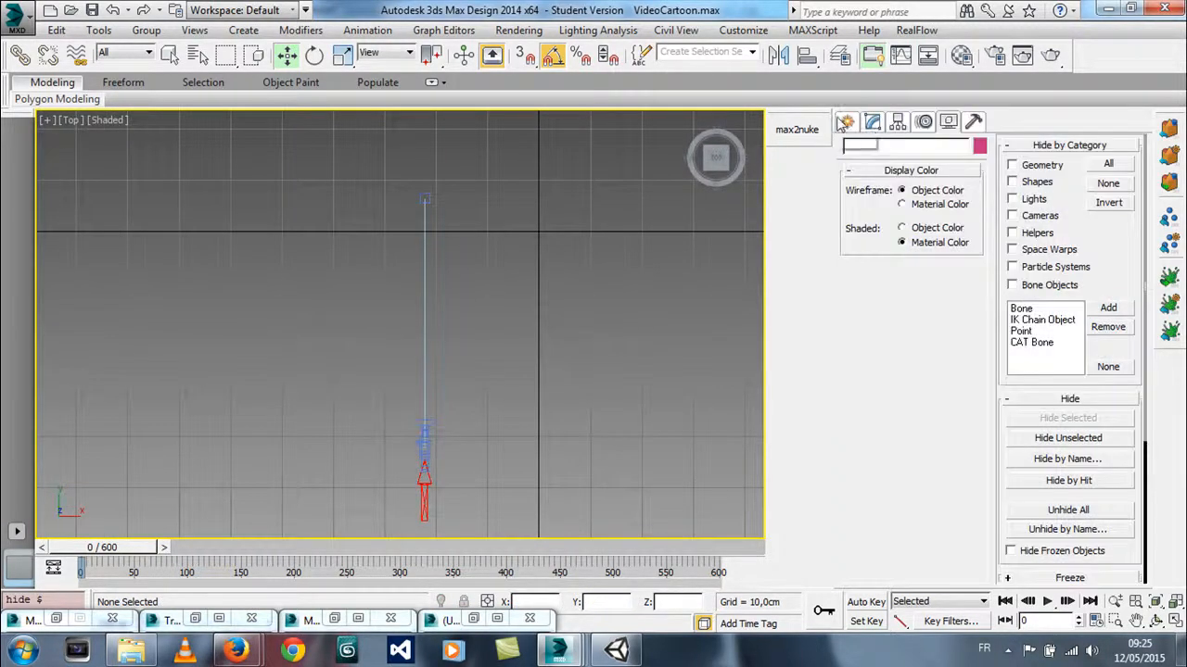
{"action": "left_click", "coordinate": [847, 124]}
{"action": "left_click", "coordinate": [877, 251]}
{"action": "middle_click_drag", "start_coordinate": [521, 224], "coordinate": [519, 239]}
{"action": "left_click_drag", "start_coordinate": [486, 218], "coordinate": [496, 226]}
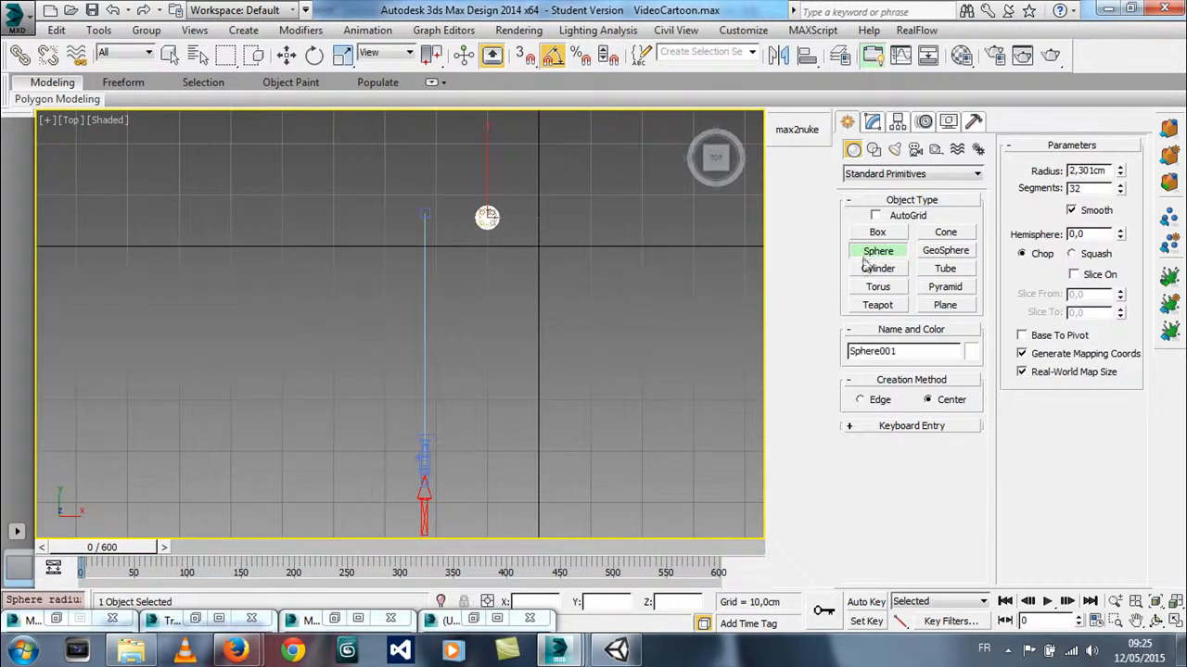
{"action": "left_click", "coordinate": [873, 122]}
{"action": "left_click_drag", "start_coordinate": [959, 319], "coordinate": [950, 553]}
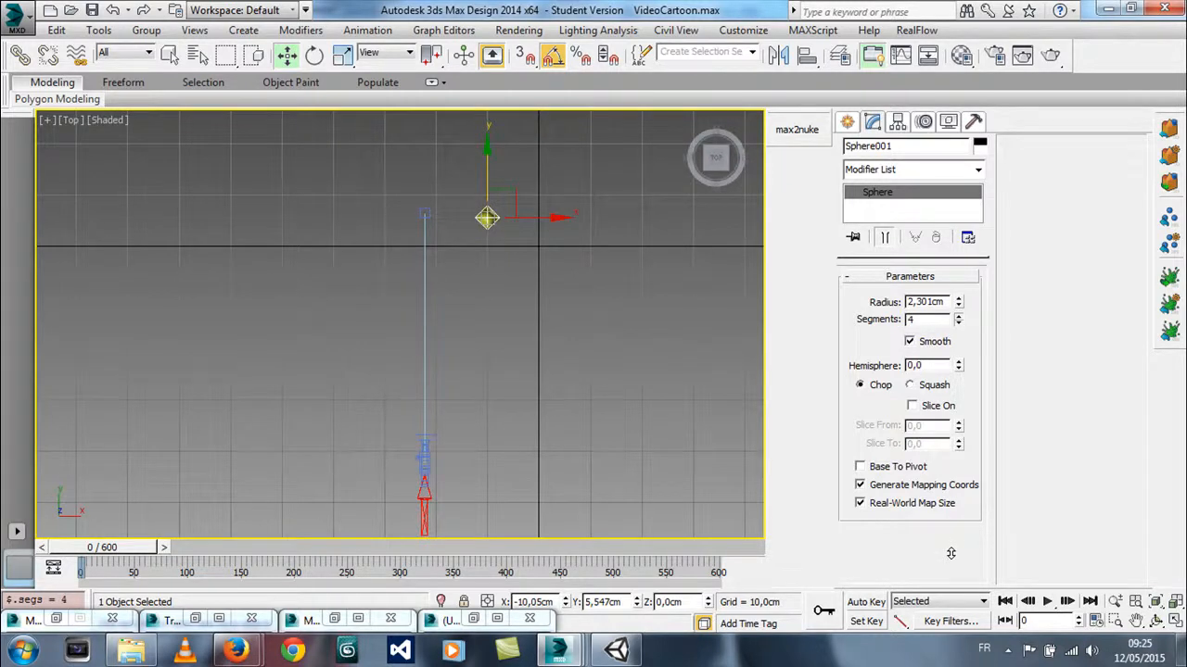
Convert the sphere to an Editable Poly and assign it the red wireframe material
{"action": "middle_click_drag", "start_coordinate": [638, 348], "coordinate": [646, 378]}
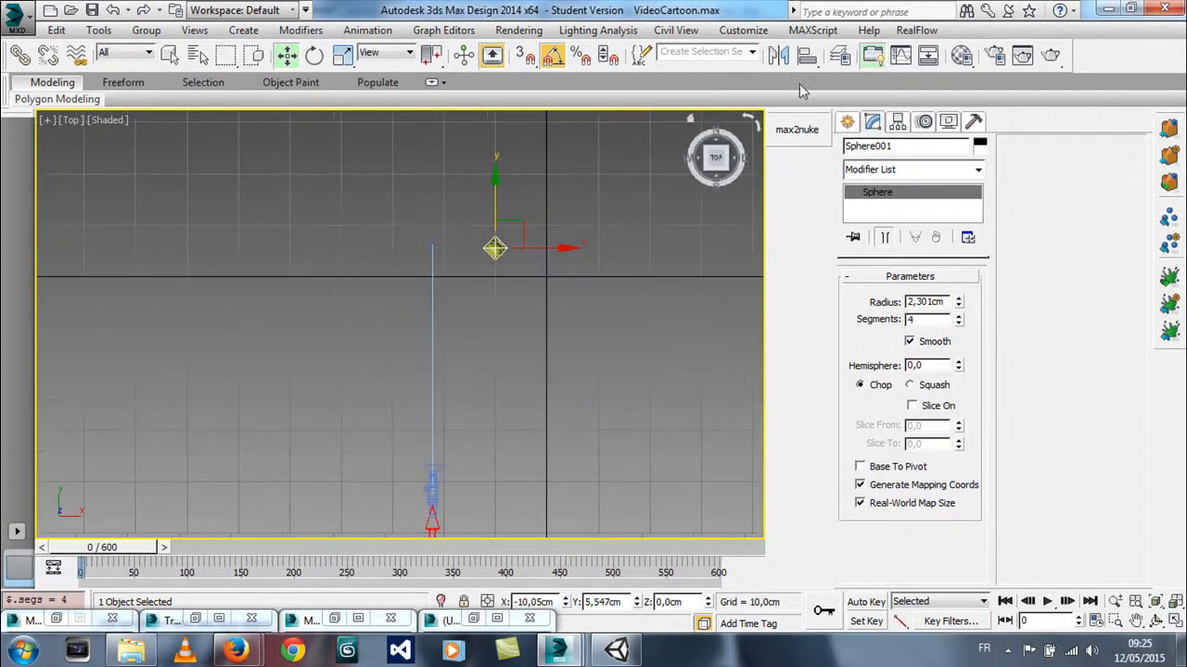
{"action": "right_click", "coordinate": [491, 247]}
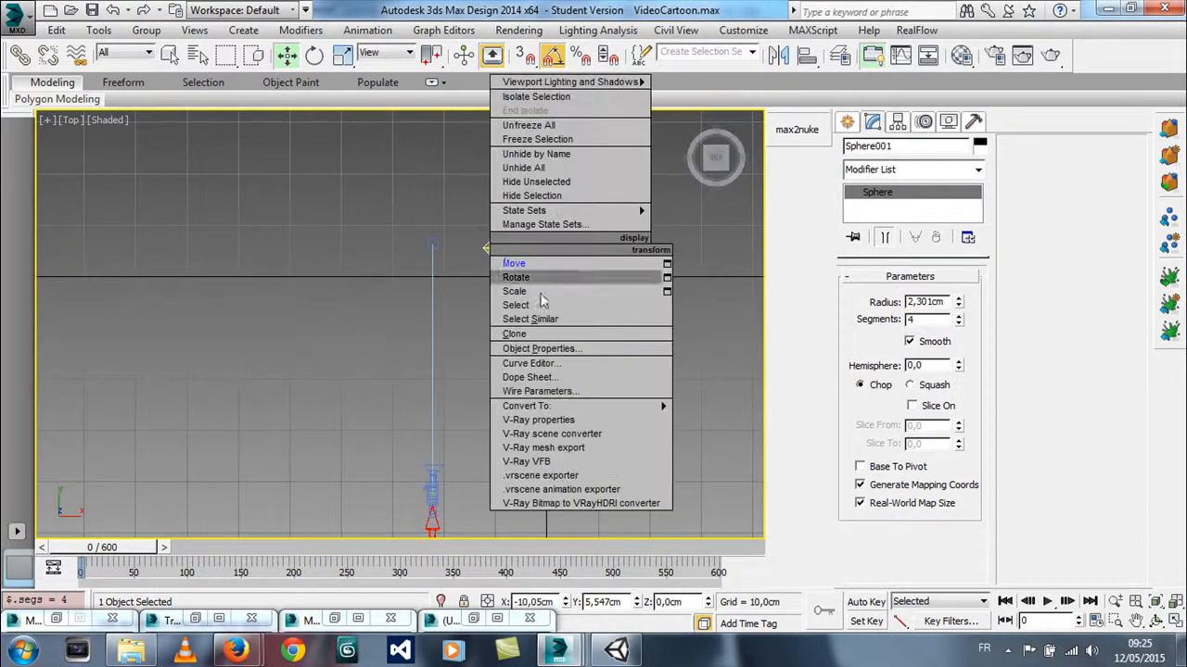
{"action": "mouse_move", "coordinate": [575, 406]}
{"action": "left_click", "coordinate": [771, 420]}
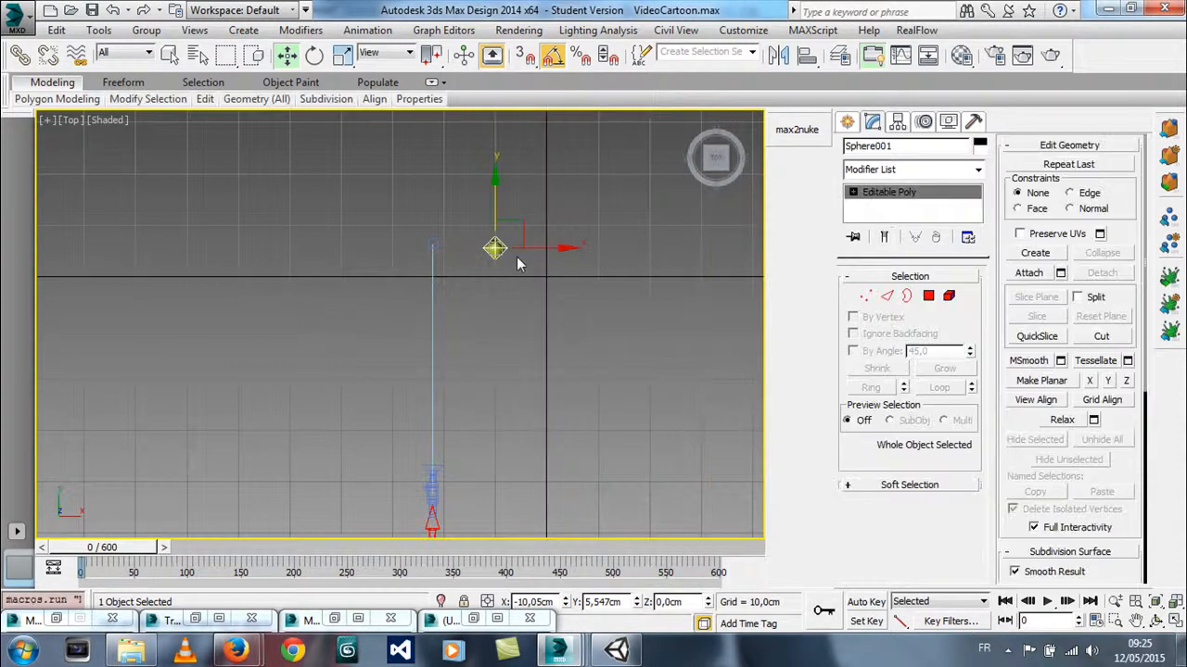
{"action": "left_click", "coordinate": [962, 58]}
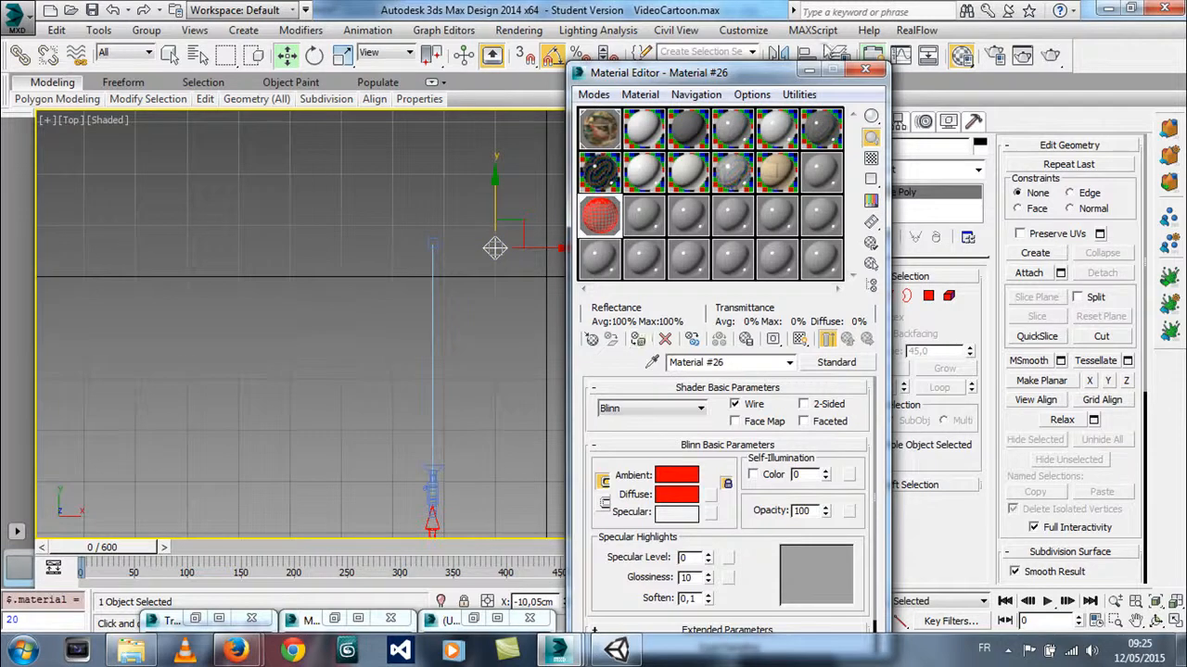
{"action": "left_click", "coordinate": [809, 70]}
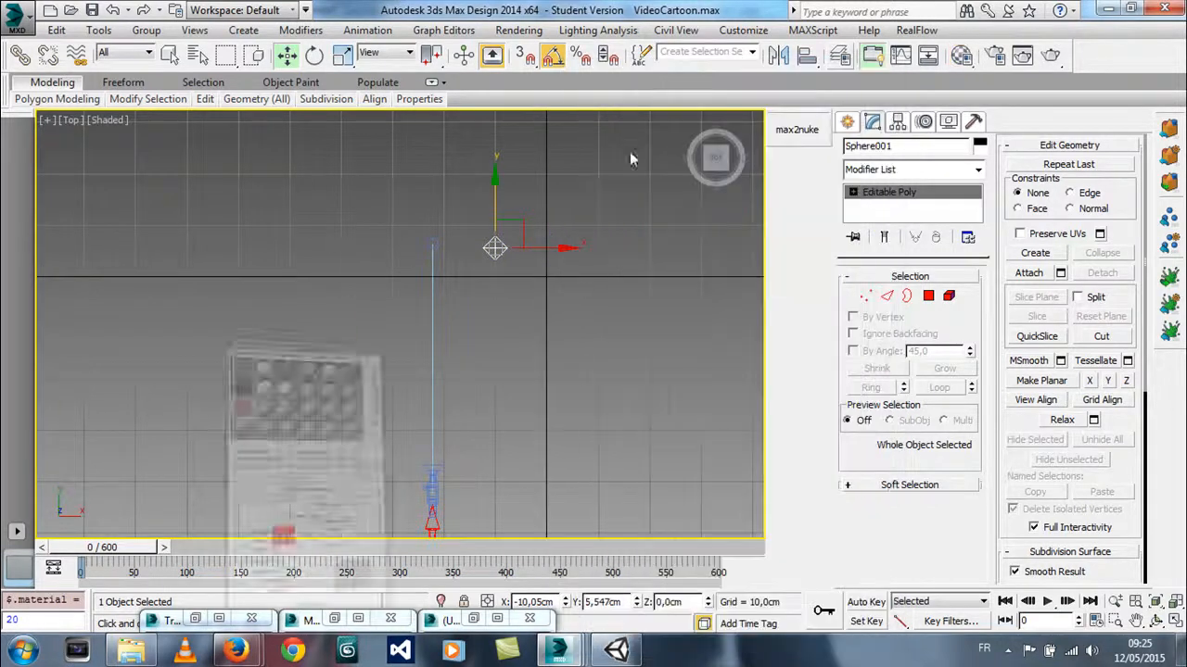
Align the sphere's pivot to the camera target's pivot in X, Y and Z position
{"action": "left_click", "coordinate": [806, 55]}
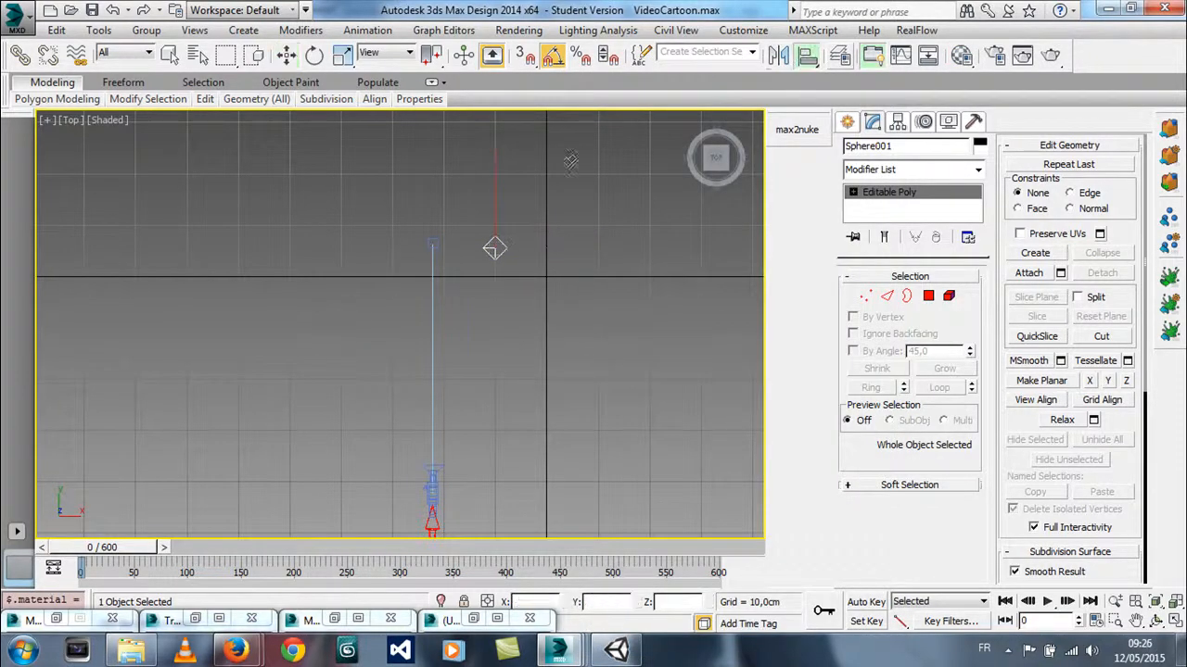
{"action": "left_click", "coordinate": [434, 243]}
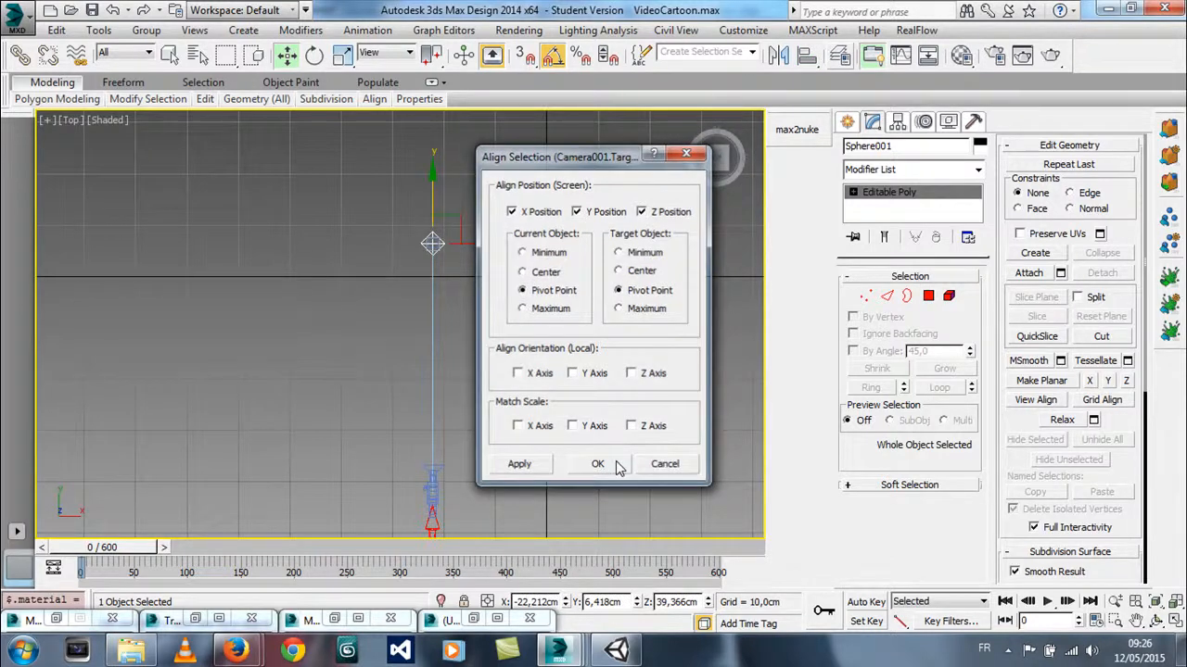
{"action": "left_click", "coordinate": [597, 463]}
Try to pick the camera target at the sphere's centre directly in the top view
{"action": "middle_click_drag", "start_coordinate": [598, 466], "coordinate": [588, 405]}
{"action": "scroll", "coordinate": [580, 398], "scroll_direction": "up", "scroll_amount": 3}
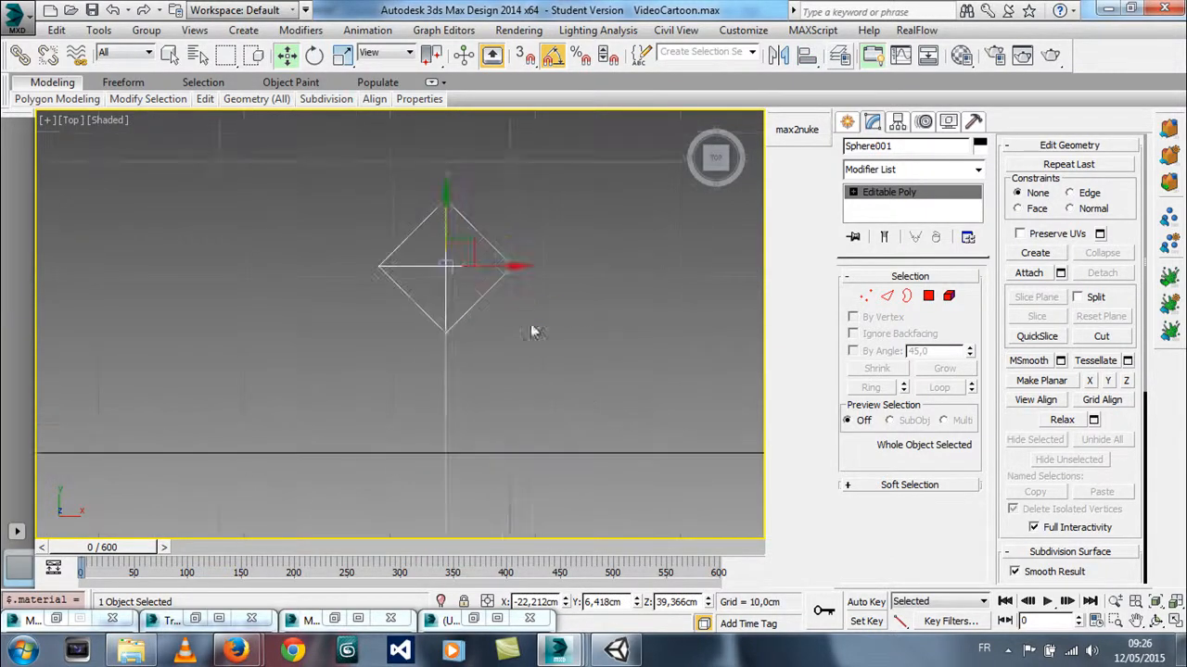
{"action": "left_click", "coordinate": [449, 269]}
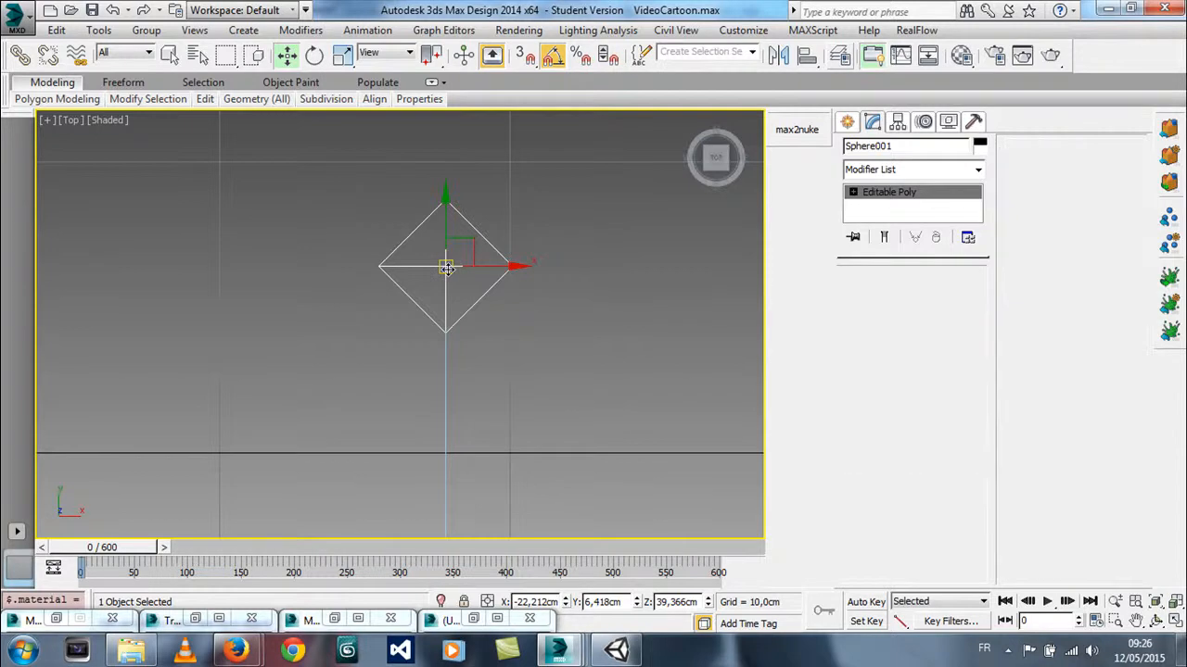
{"action": "left_click", "coordinate": [521, 358]}
{"action": "middle_click_drag", "start_coordinate": [524, 360], "coordinate": [532, 417]}
{"action": "scroll", "coordinate": [531, 416], "scroll_direction": "up", "scroll_amount": 3}
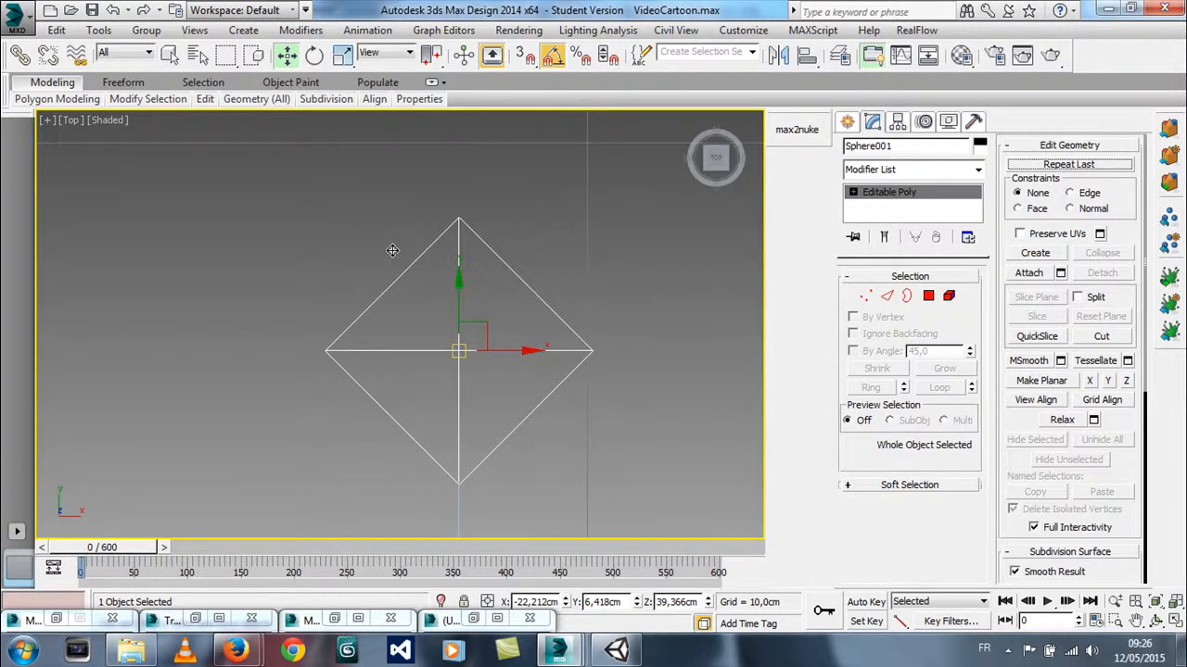
Select Camera001.Target by name and link it to Sphere001 as its parent
{"action": "key", "text": "h"}
{"action": "left_click", "coordinate": [331, 159]}
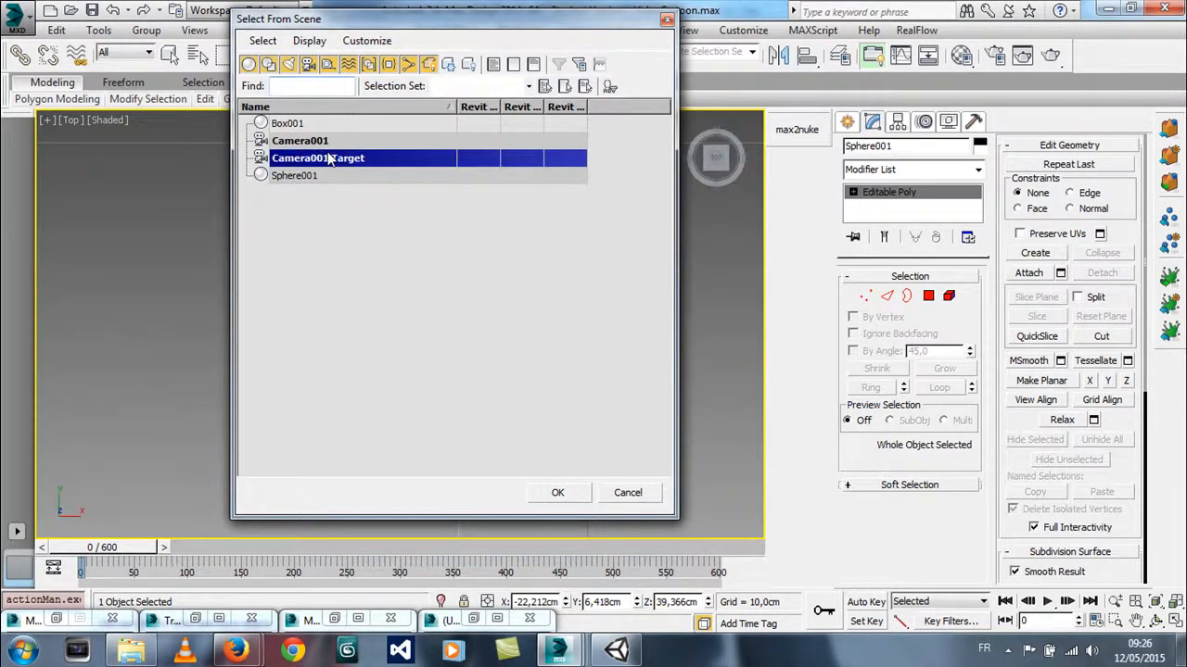
{"action": "left_click", "coordinate": [555, 494]}
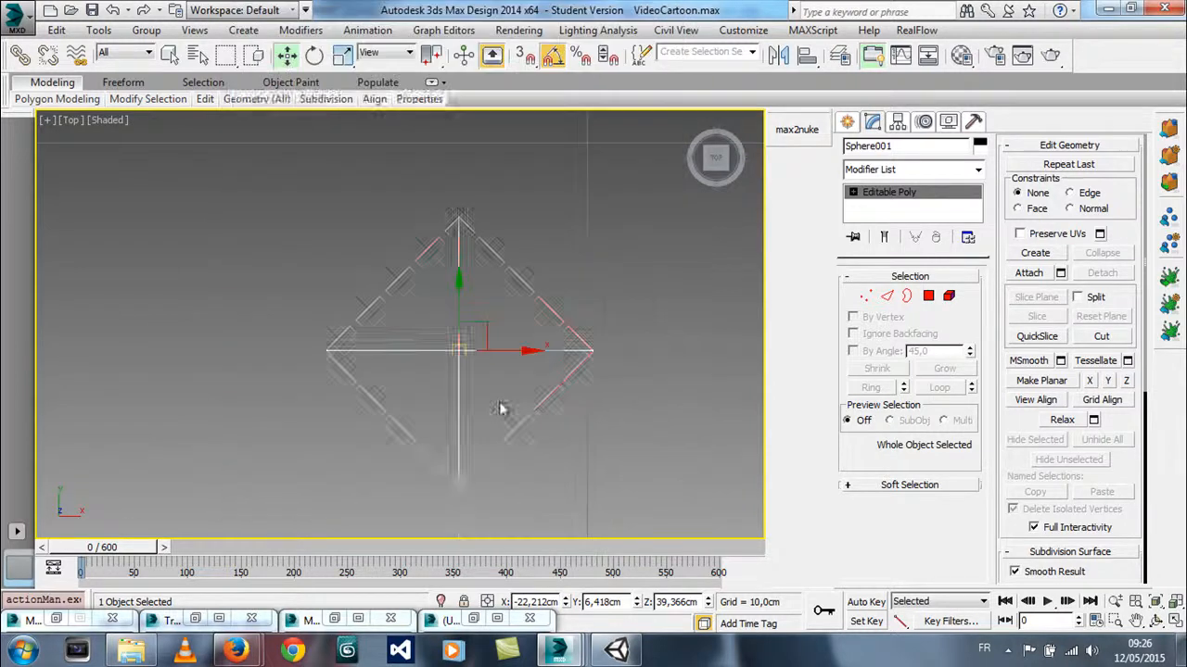
{"action": "left_click", "coordinate": [20, 55]}
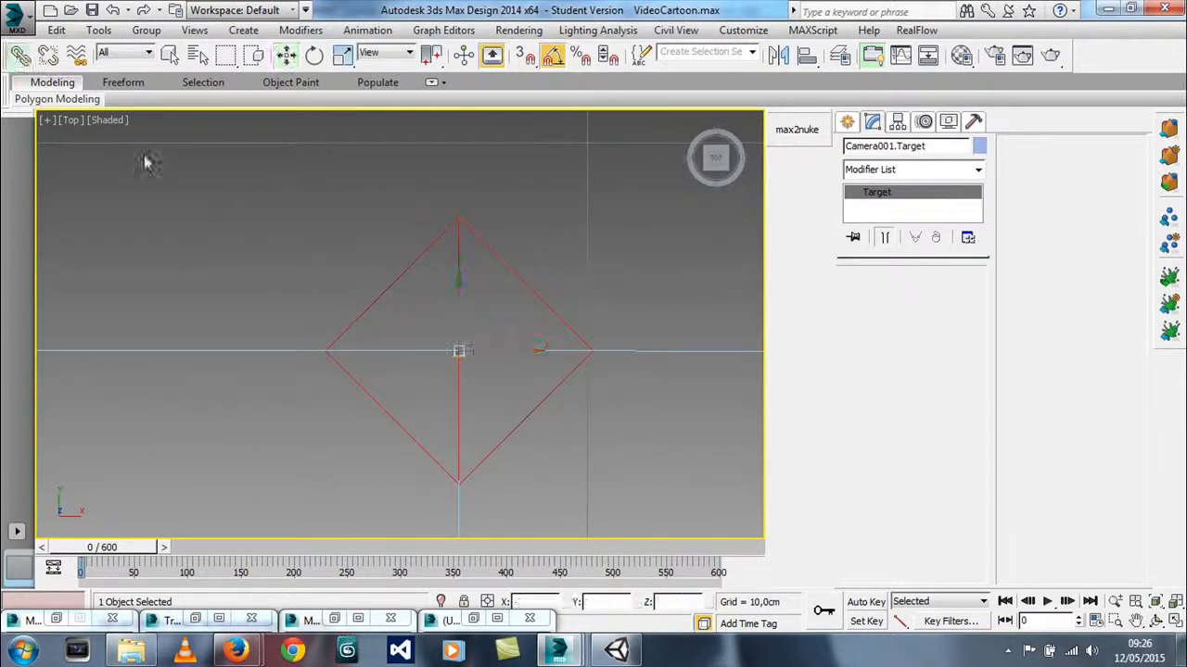
{"action": "scroll", "coordinate": [473, 394], "scroll_direction": "down", "scroll_amount": 8}
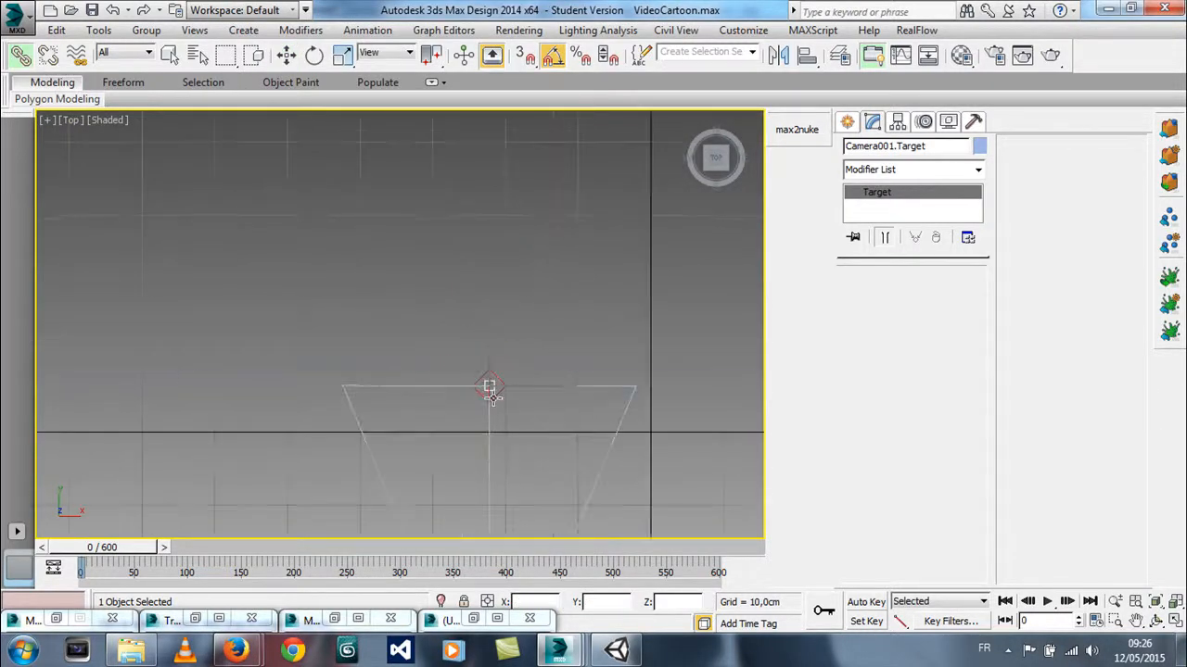
{"action": "left_click", "coordinate": [198, 56]}
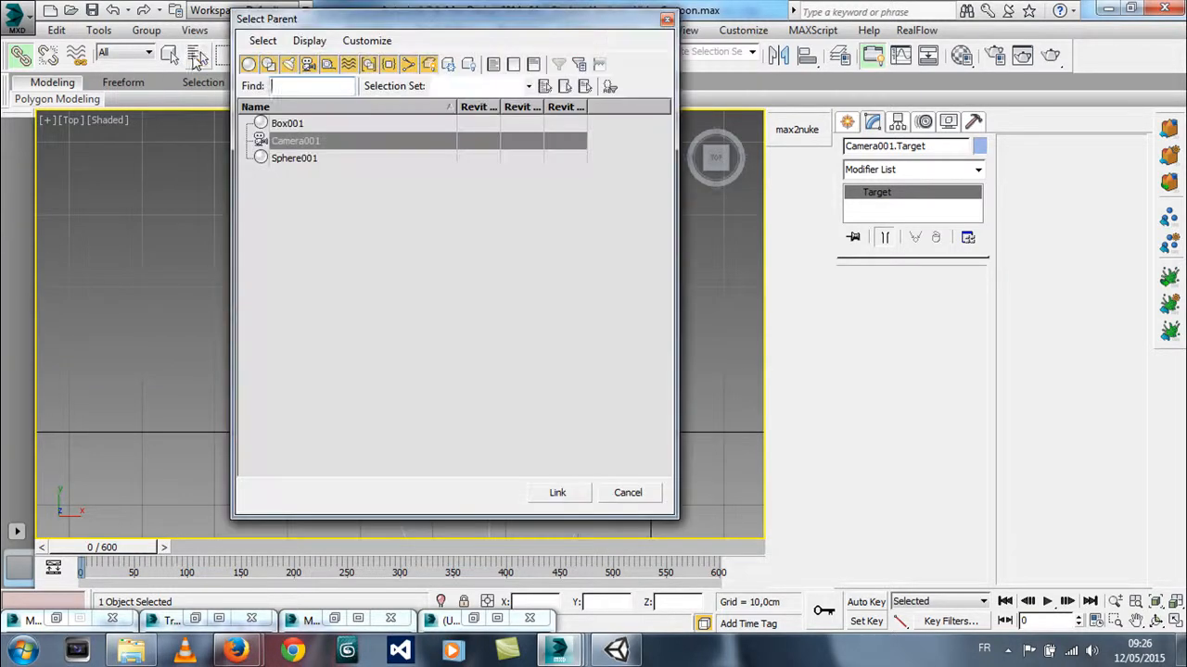
{"action": "left_click", "coordinate": [282, 162]}
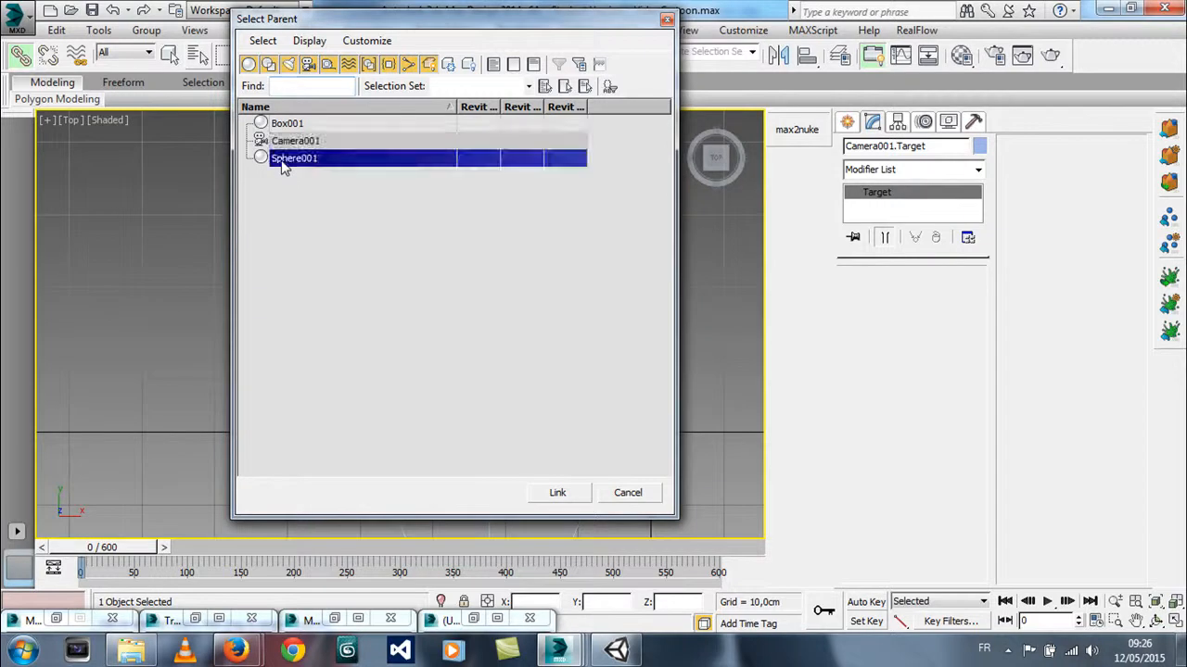
{"action": "left_click", "coordinate": [556, 492]}
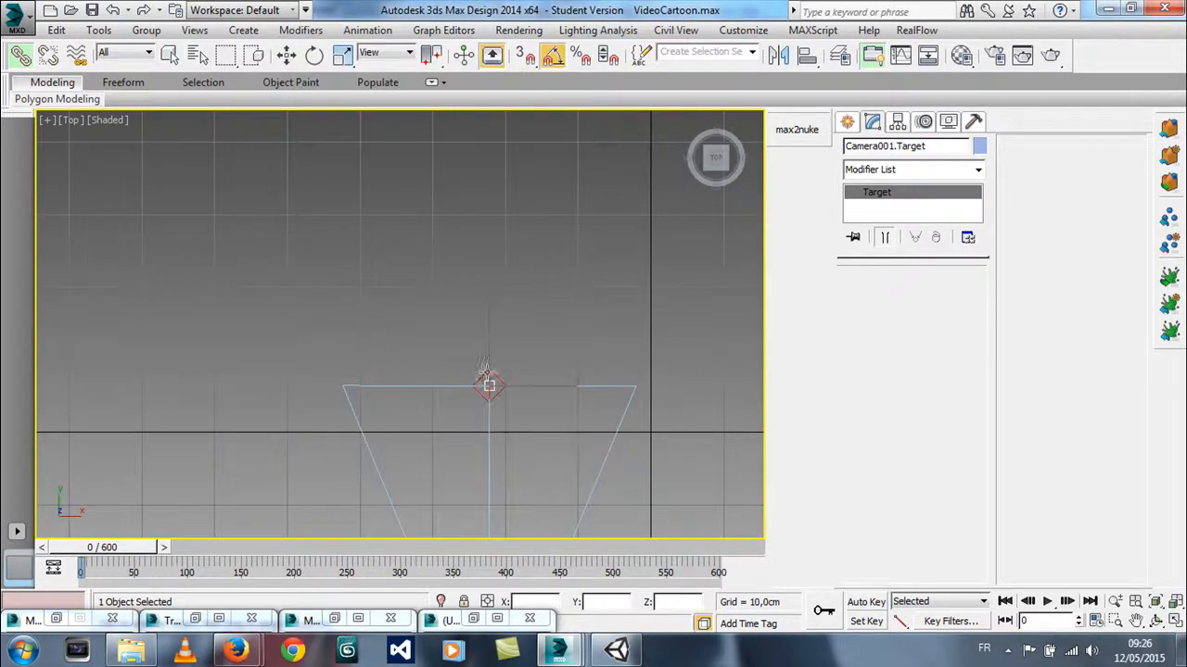
Select the sphere and rename it MeshTargetCamera
{"action": "left_click", "coordinate": [492, 377]}
{"action": "left_click", "coordinate": [927, 146]}
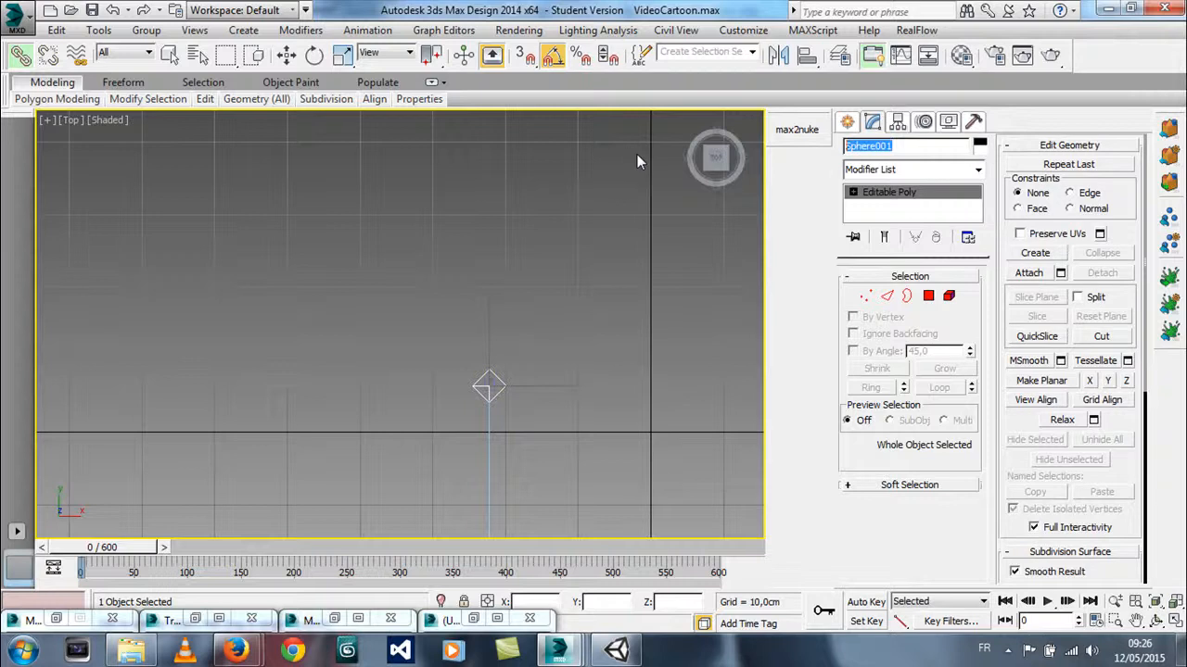
{"action": "type", "text": "MeshTargetCamera"}
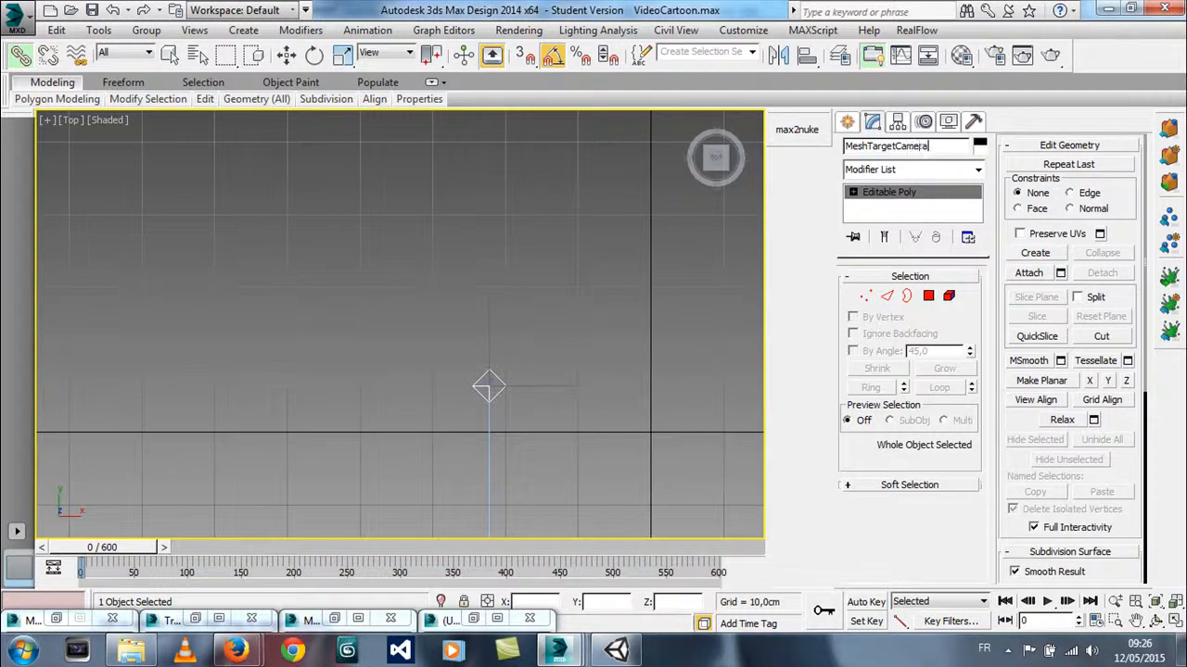
Confirm the sphere's new name and rename the arrow mesh ArrowDirectCamera
{"action": "key", "text": "Return"}
{"action": "scroll", "coordinate": [542, 287], "scroll_direction": "down", "scroll_amount": 1}
{"action": "middle_click_drag", "start_coordinate": [524, 316], "coordinate": [476, 234]}
{"action": "scroll", "coordinate": [475, 235], "scroll_direction": "down", "scroll_amount": 1}
{"action": "middle_click_drag", "start_coordinate": [512, 389], "coordinate": [503, 312]}
{"action": "scroll", "coordinate": [504, 320], "scroll_direction": "up", "scroll_amount": 2}
{"action": "scroll", "coordinate": [426, 394], "scroll_direction": "up", "scroll_amount": 1}
{"action": "middle_click_drag", "start_coordinate": [382, 464], "coordinate": [404, 419]}
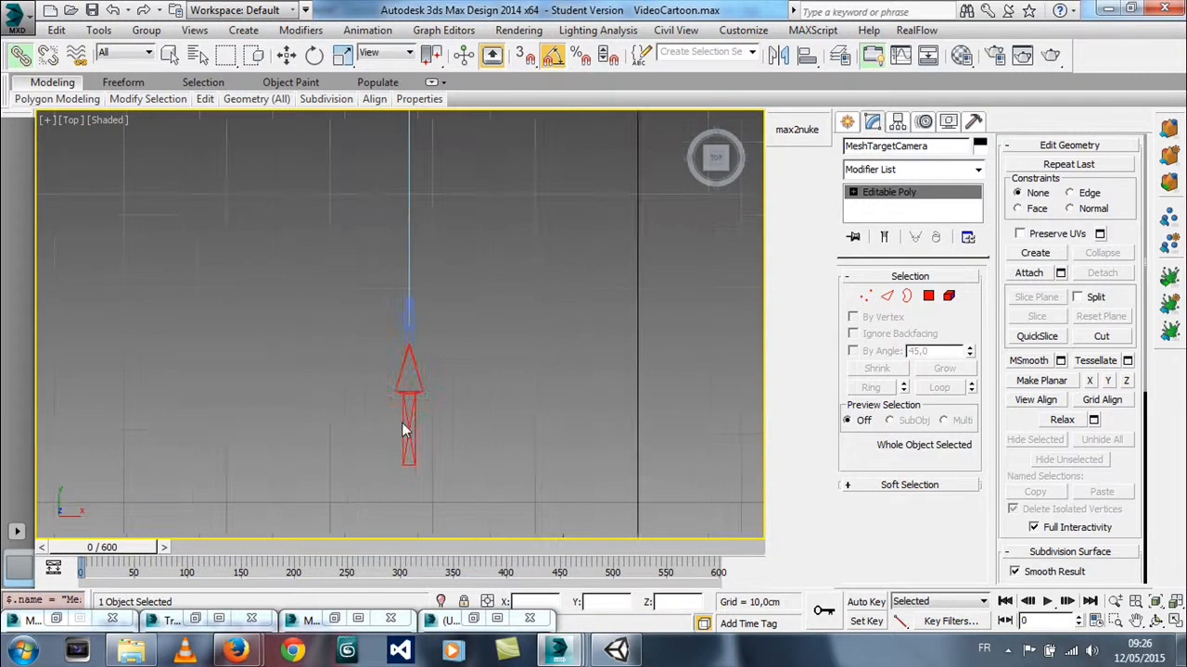
{"action": "left_click", "coordinate": [405, 424]}
{"action": "left_click_drag", "start_coordinate": [890, 149], "coordinate": [698, 147]}
{"action": "type", "text": "*a"}
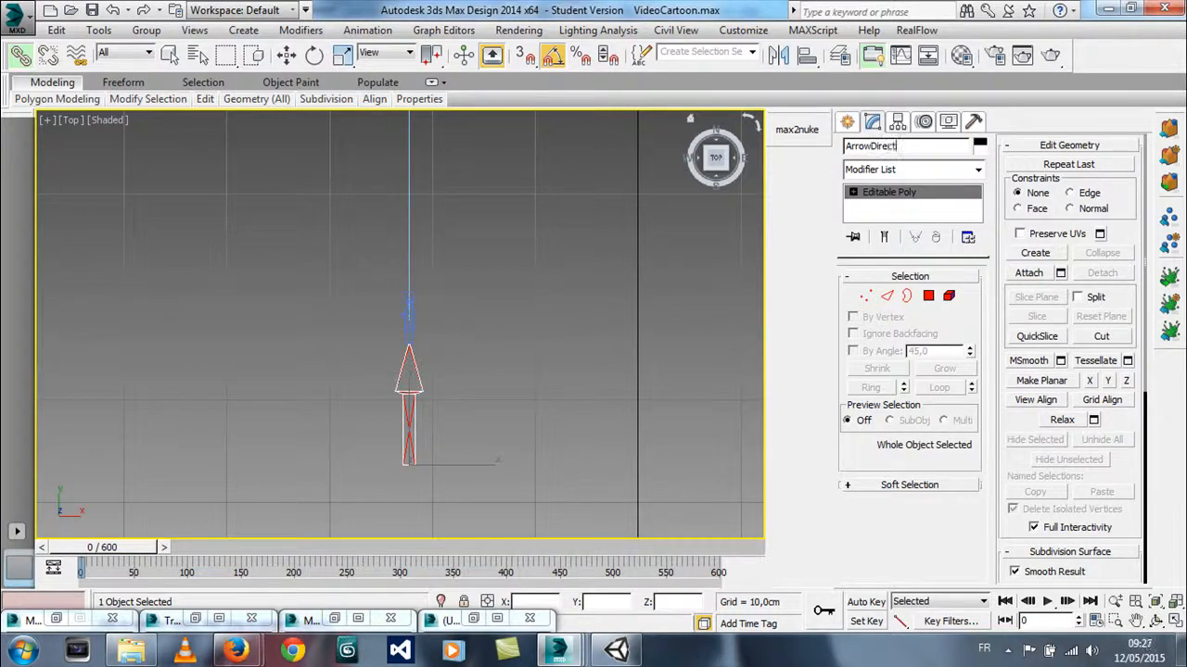
{"action": "type", "text": "a"}
{"action": "key", "text": "Return"}
Test the target link by moving MeshTargetCamera along X in the top view, and undo the move
{"action": "middle_click_drag", "start_coordinate": [571, 366], "coordinate": [559, 492]}
{"action": "scroll", "coordinate": [559, 492], "scroll_direction": "down", "scroll_amount": 2}
{"action": "middle_click_drag", "start_coordinate": [567, 369], "coordinate": [562, 393]}
{"action": "scroll", "coordinate": [561, 393], "scroll_direction": "up", "scroll_amount": 1}
{"action": "middle_click_drag", "start_coordinate": [534, 302], "coordinate": [536, 374]}
{"action": "scroll", "coordinate": [536, 284], "scroll_direction": "up", "scroll_amount": 3}
{"action": "middle_click_drag", "start_coordinate": [403, 219], "coordinate": [479, 315]}
{"action": "left_click", "coordinate": [438, 297]}
{"action": "right_click", "coordinate": [435, 288]}
{"action": "left_click", "coordinate": [465, 309]}
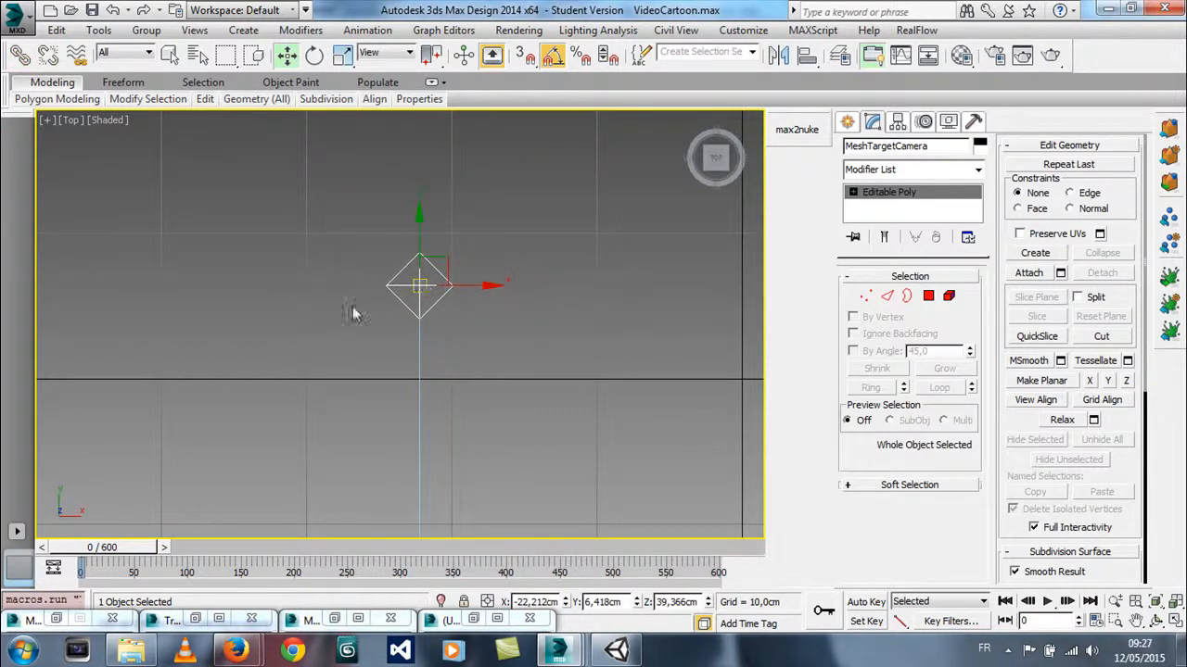
{"action": "scroll", "coordinate": [484, 303], "scroll_direction": "down", "scroll_amount": 3}
{"action": "scroll", "coordinate": [451, 240], "scroll_direction": "down", "scroll_amount": 3}
{"action": "left_click_drag", "start_coordinate": [494, 237], "coordinate": [340, 233]}
{"action": "key", "text": "ctrl+z"}
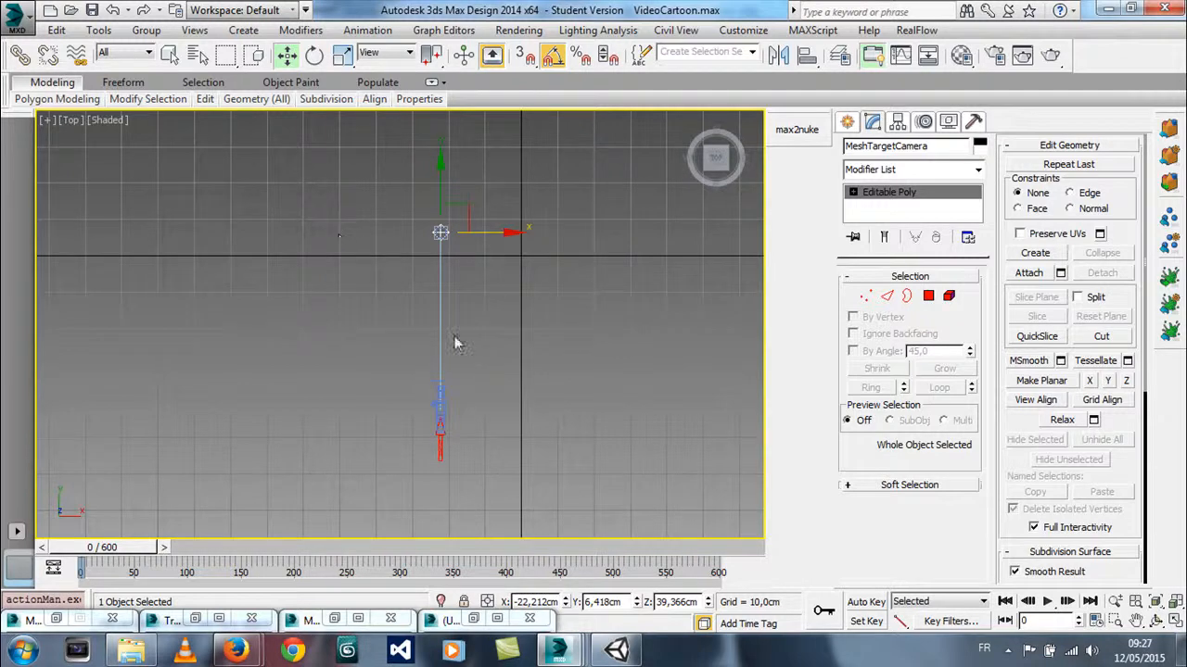
Select Camera001 and link it to the ArrowDirectCamera mesh as its parent
{"action": "scroll", "coordinate": [482, 445], "scroll_direction": "up", "scroll_amount": 5}
{"action": "middle_click_drag", "start_coordinate": [506, 425], "coordinate": [466, 391]}
{"action": "scroll", "coordinate": [466, 391], "scroll_direction": "up", "scroll_amount": 2}
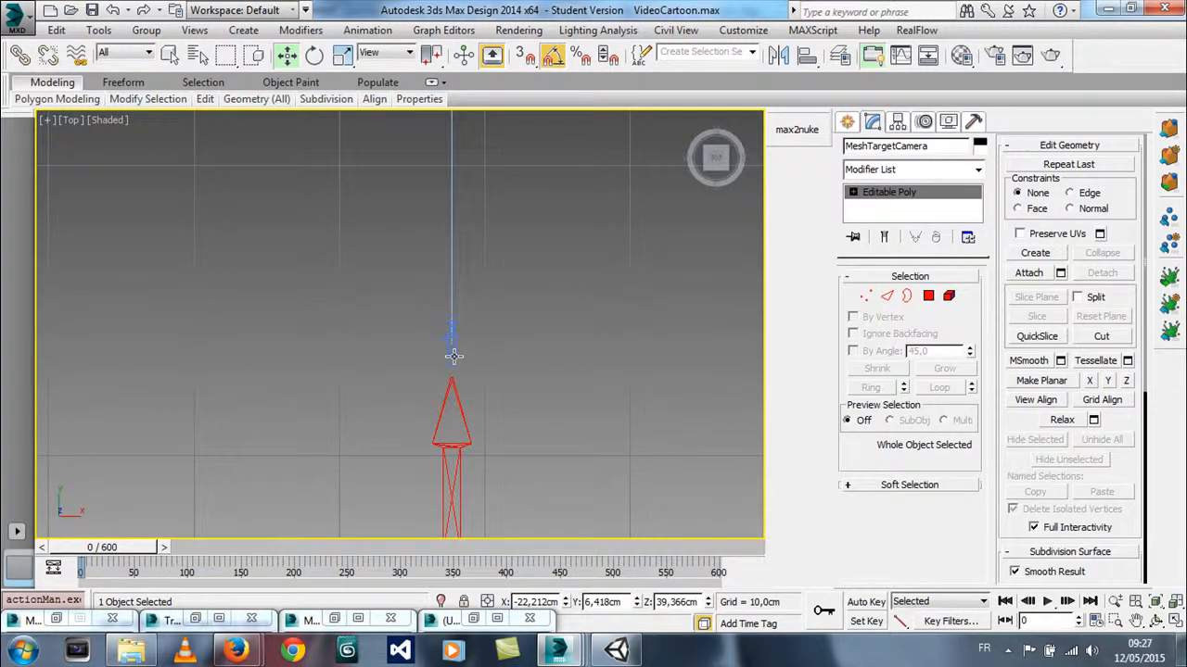
{"action": "left_click", "coordinate": [452, 352]}
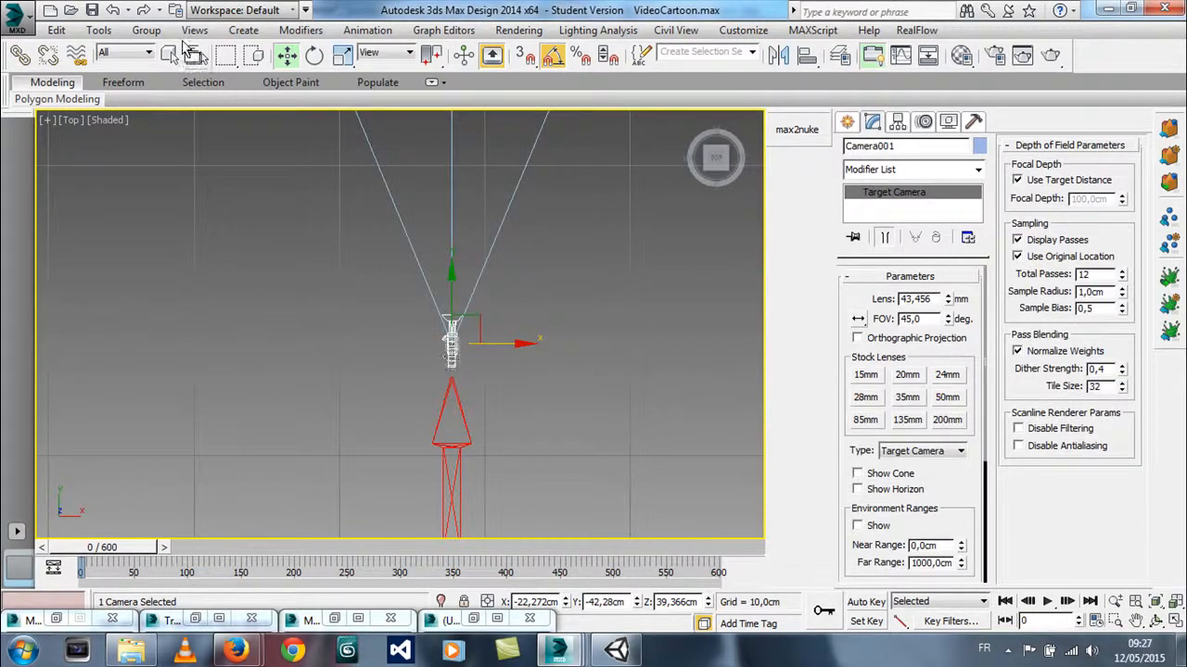
{"action": "left_click", "coordinate": [20, 55]}
{"action": "left_click_drag", "start_coordinate": [447, 349], "coordinate": [464, 440]}
Select the MeshTargetCamera sphere and link it to ArrowDirectCamera as its parent
{"action": "middle_click_drag", "start_coordinate": [569, 411], "coordinate": [569, 448]}
{"action": "scroll", "coordinate": [569, 448], "scroll_direction": "down", "scroll_amount": 4}
{"action": "middle_click_drag", "start_coordinate": [603, 320], "coordinate": [582, 418]}
{"action": "scroll", "coordinate": [575, 396], "scroll_direction": "up", "scroll_amount": 2}
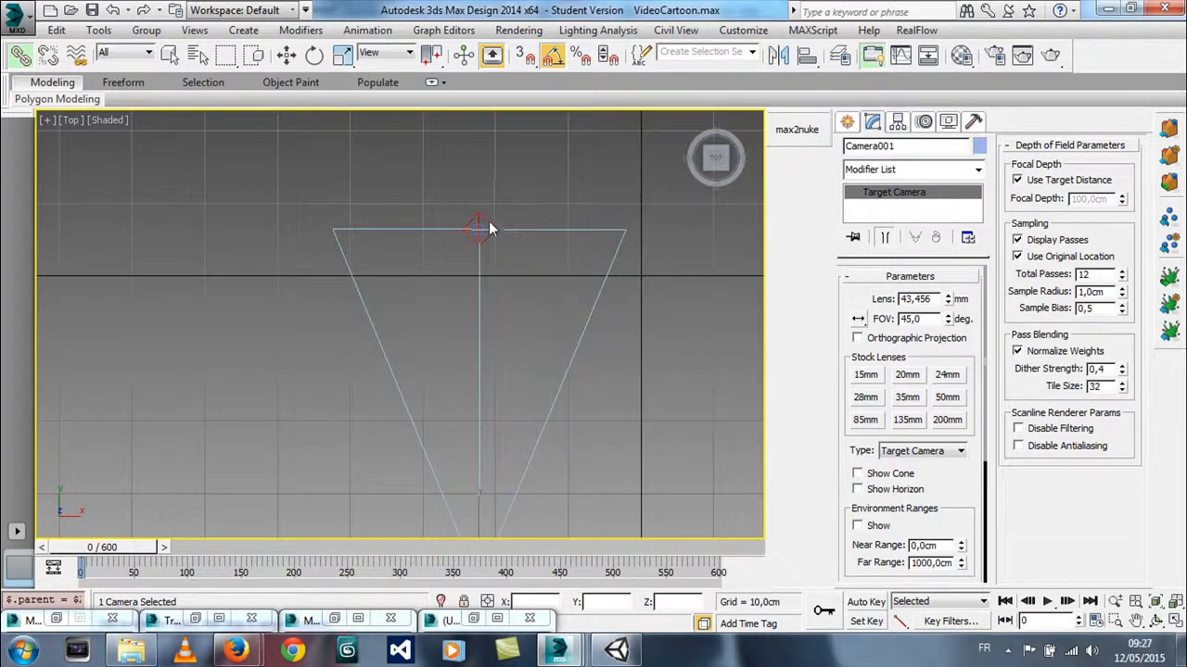
{"action": "left_click", "coordinate": [481, 220]}
{"action": "scroll", "coordinate": [565, 347], "scroll_direction": "down", "scroll_amount": 3}
{"action": "middle_click_drag", "start_coordinate": [564, 347], "coordinate": [528, 307]}
{"action": "scroll", "coordinate": [528, 307], "scroll_direction": "up", "scroll_amount": 2}
{"action": "middle_click_drag", "start_coordinate": [491, 357], "coordinate": [492, 328]}
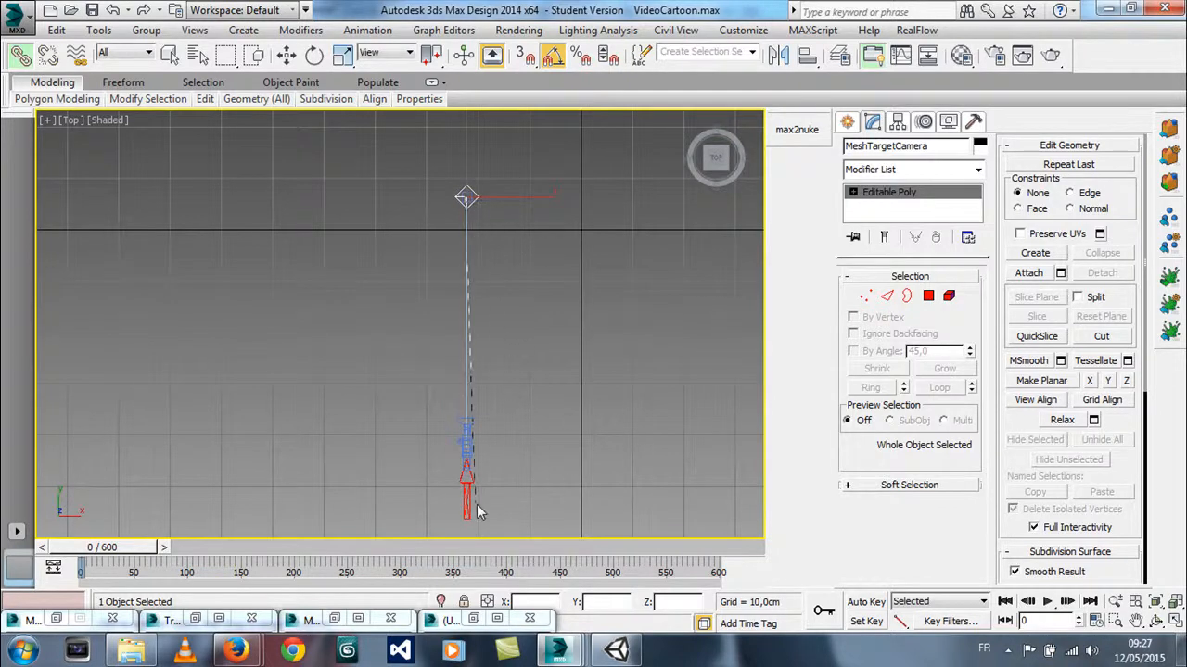
{"action": "left_click_drag", "start_coordinate": [470, 507], "coordinate": [470, 507]}
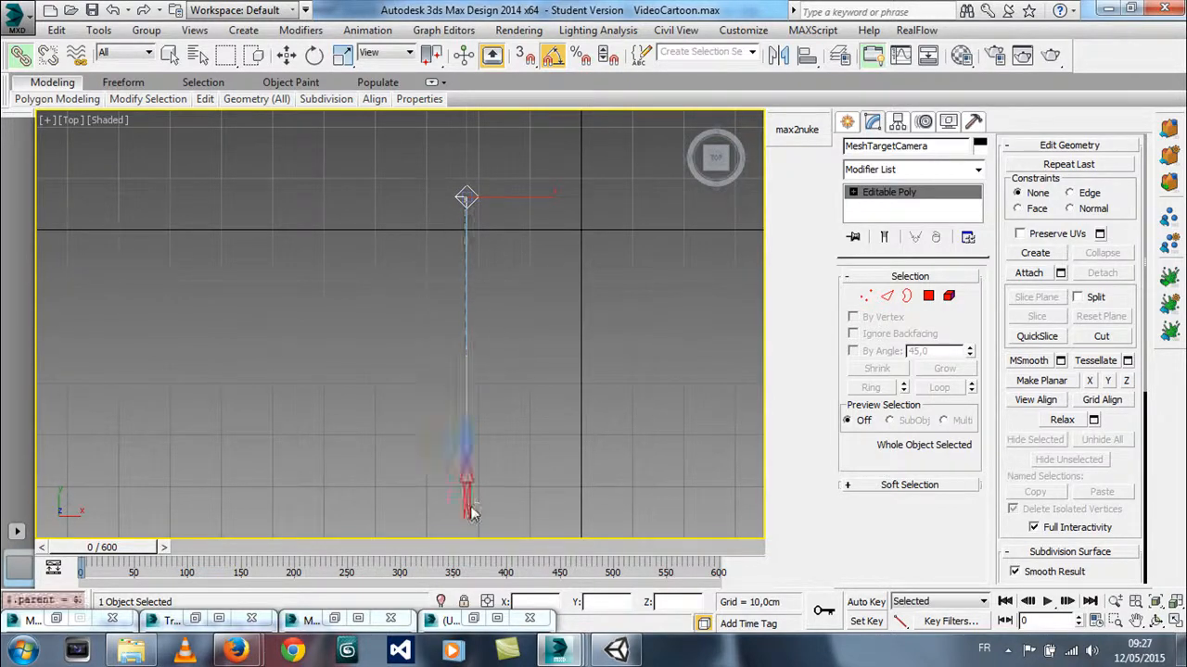
Test the hierarchy by rotating ArrowDirectCamera in the top view, and undo the rotation
{"action": "left_click", "coordinate": [314, 56]}
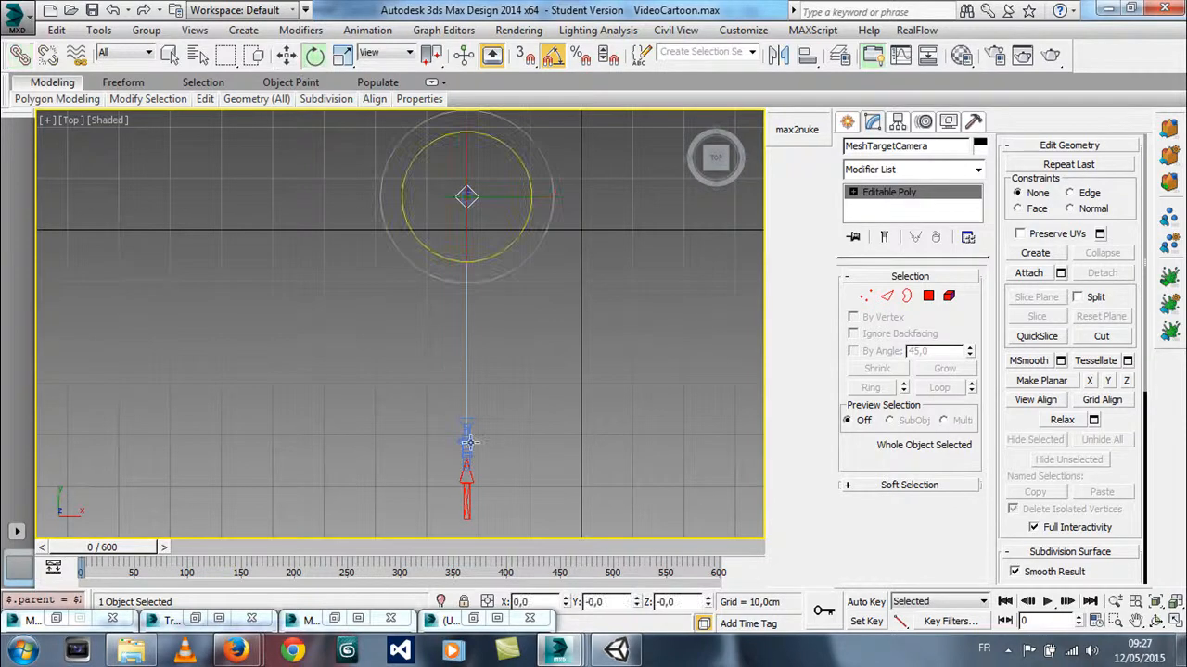
{"action": "left_click", "coordinate": [467, 508]}
{"action": "left_click_drag", "start_coordinate": [521, 486], "coordinate": [545, 418]}
{"action": "key", "text": "ctrl+z"}
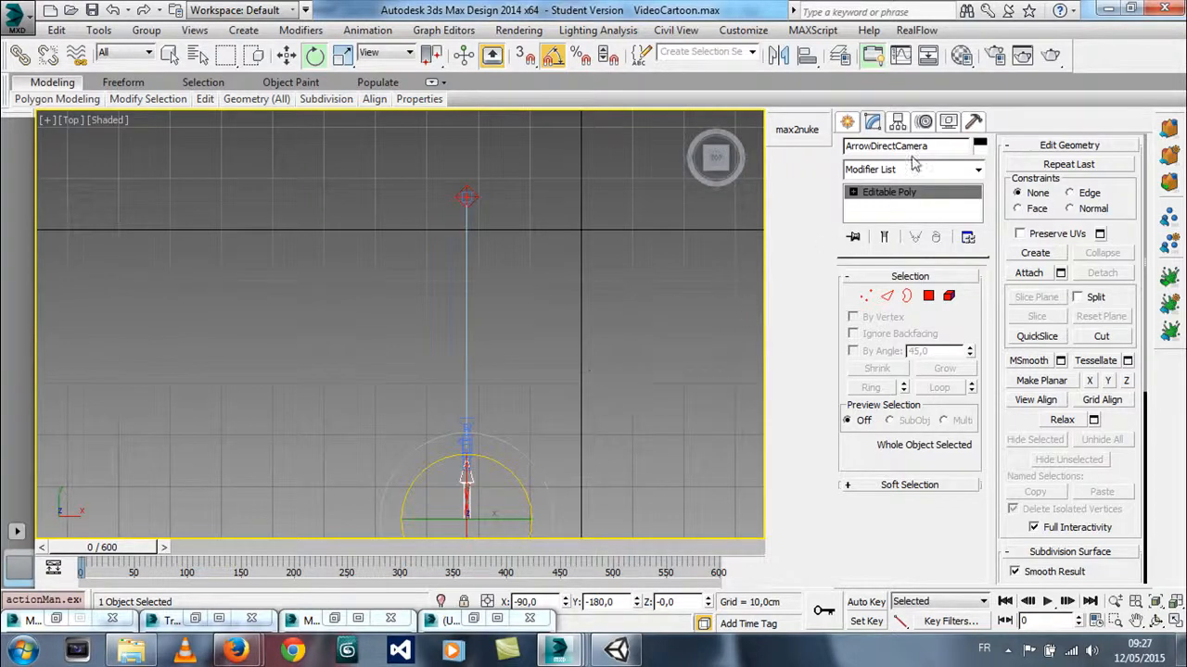
Unhide the comic page object Plane001 and rename it Cartoon
{"action": "left_click", "coordinate": [946, 123]}
{"action": "left_click", "coordinate": [1030, 529]}
{"action": "double_click", "coordinate": [291, 124]}
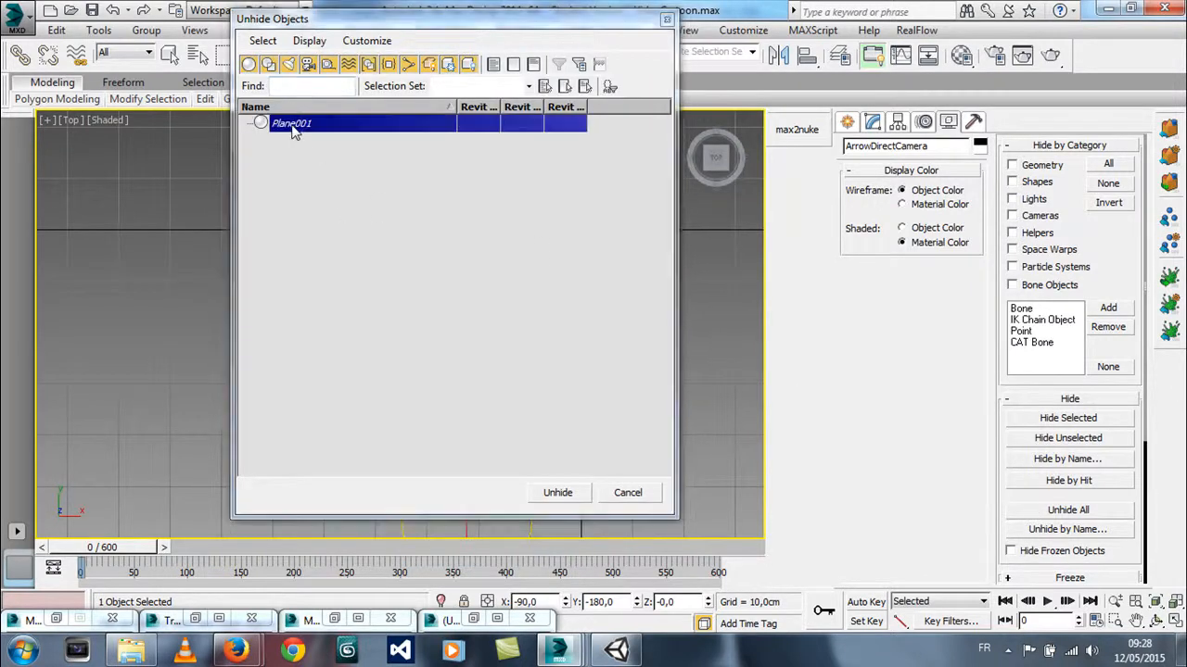
{"action": "left_click", "coordinate": [872, 124]}
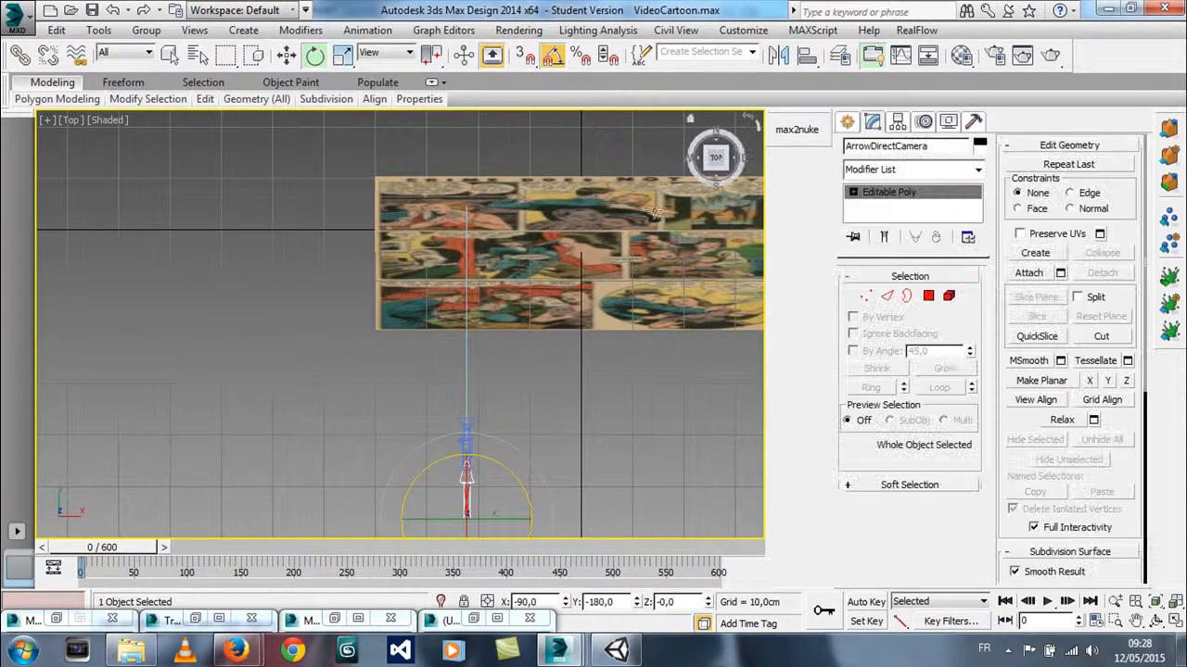
{"action": "double_click", "coordinate": [872, 145]}
{"action": "type", "text": "Cartoon"}
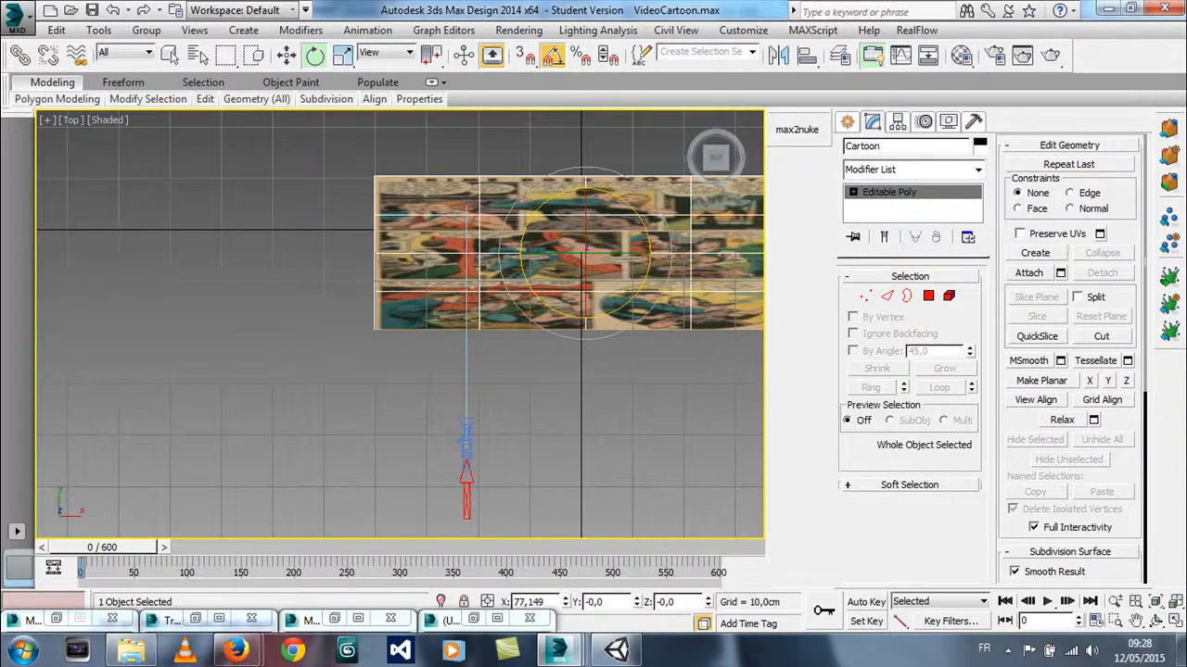
{"action": "key", "text": "Return"}
Try moving ArrowDirectCamera in front of the comic page in a perspective view
{"action": "key", "text": "p"}
{"action": "middle_click_drag", "start_coordinate": [614, 213], "coordinate": [511, 254]}
{"action": "scroll", "coordinate": [511, 254], "scroll_direction": "down", "scroll_amount": 2}
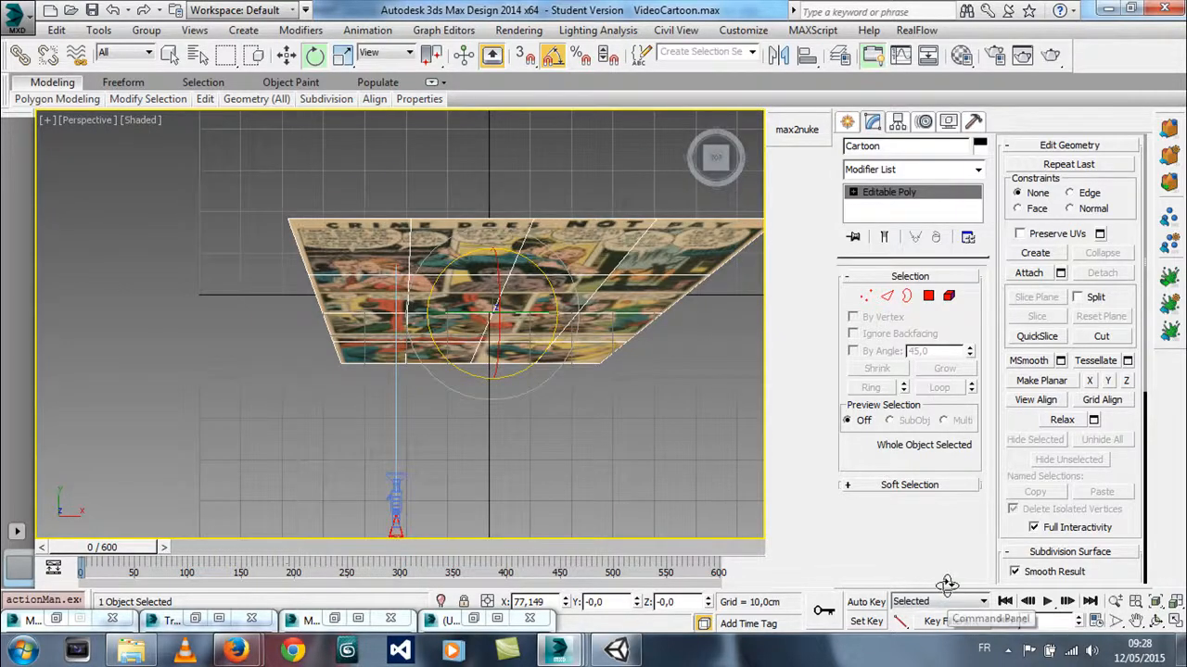
{"action": "middle_click_drag", "start_coordinate": [411, 405], "coordinate": [407, 371], "text": "alt"}
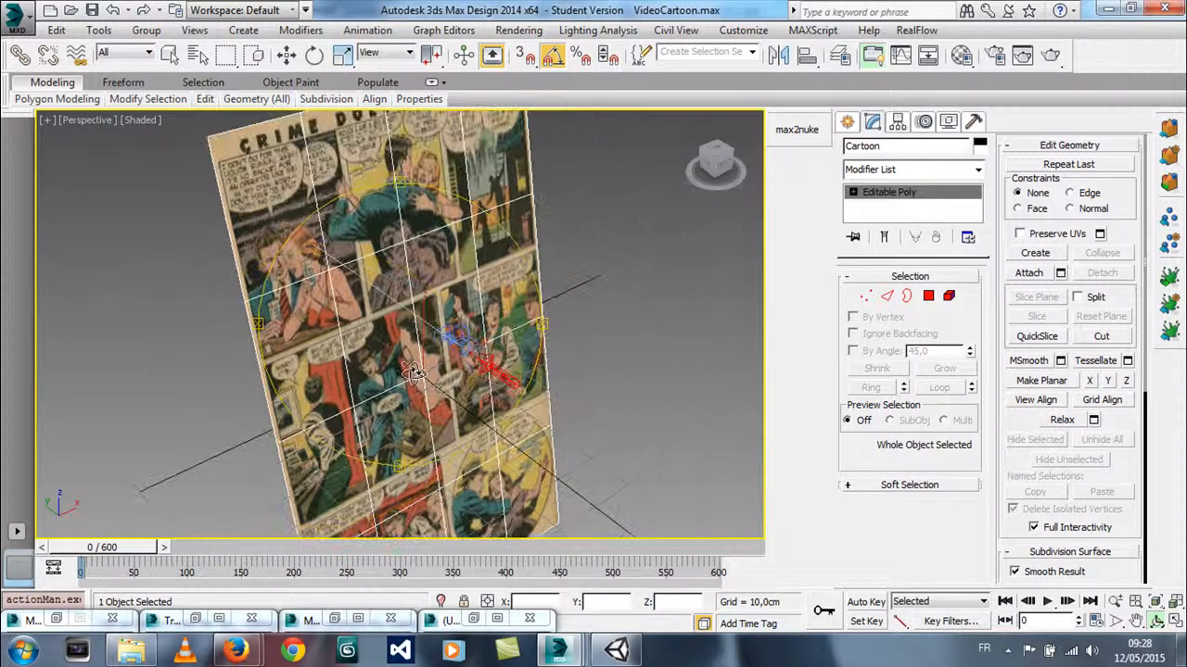
{"action": "key", "text": "e"}
{"action": "left_click", "coordinate": [515, 385]}
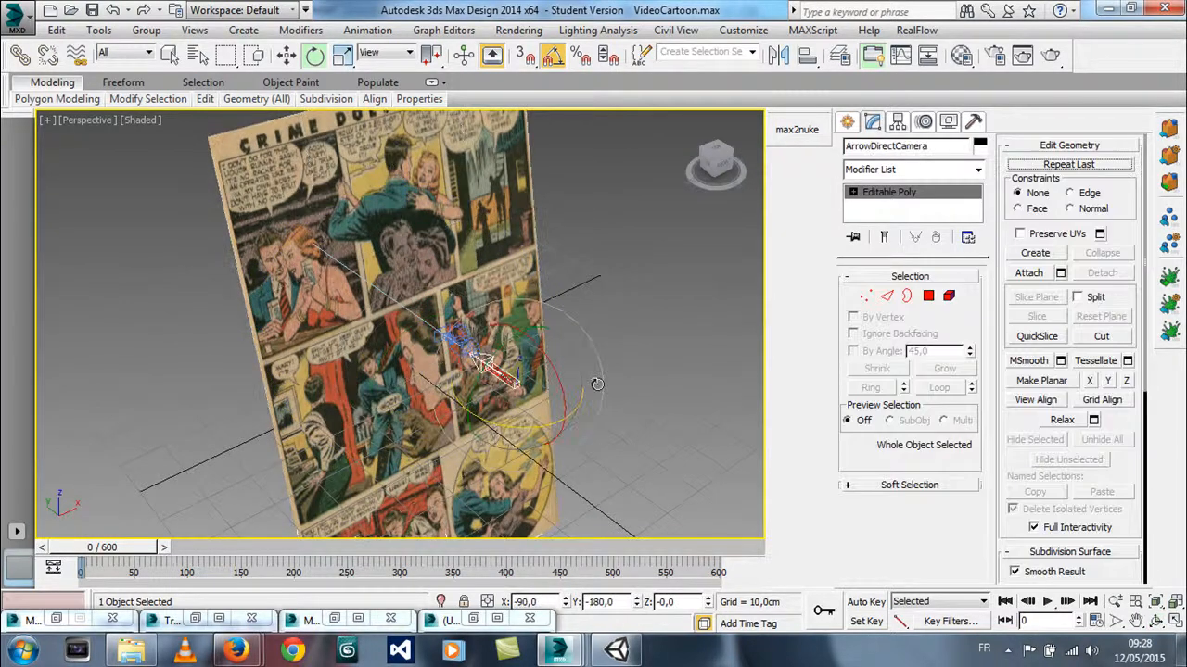
{"action": "right_click", "coordinate": [513, 381]}
{"action": "left_click", "coordinate": [533, 388]}
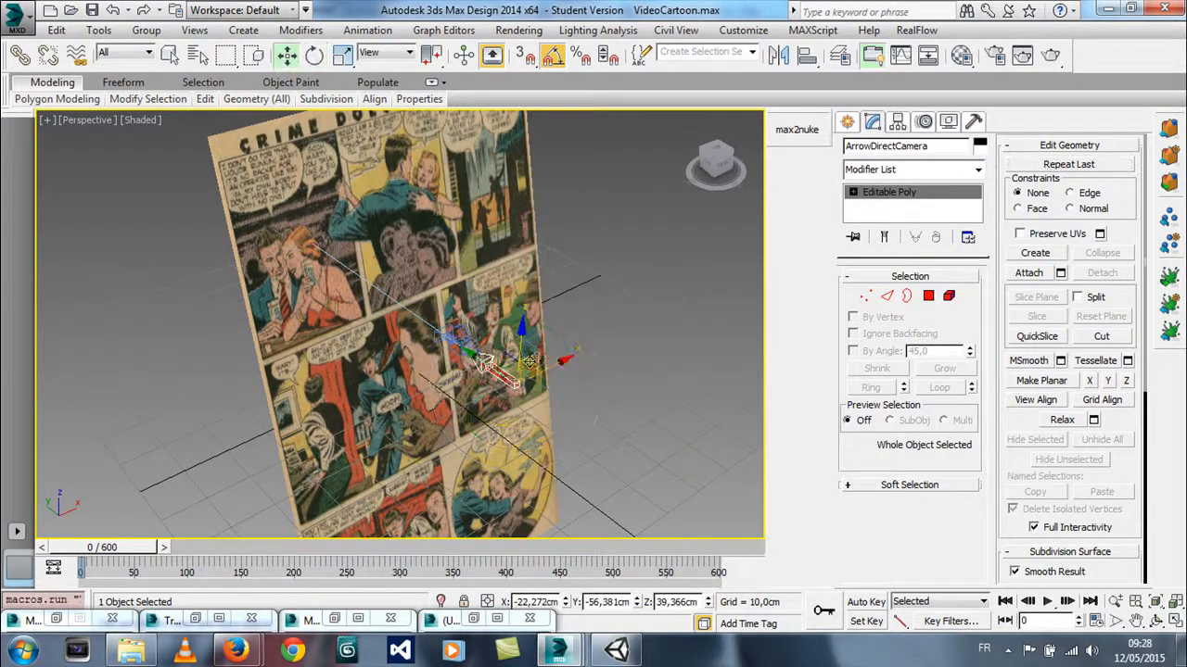
{"action": "left_click_drag", "start_coordinate": [537, 356], "coordinate": [483, 363]}
Change the viewport layout to two wide views stacked one above the other
{"action": "left_click", "coordinate": [1174, 622]}
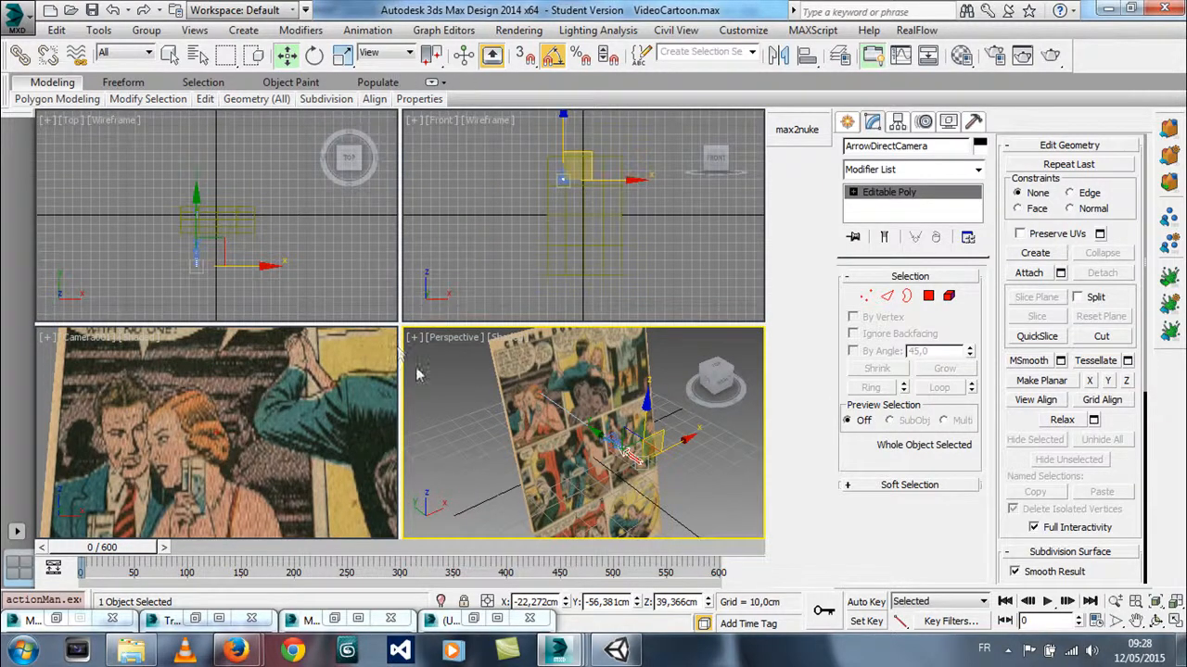
{"action": "right_click", "coordinate": [1174, 623]}
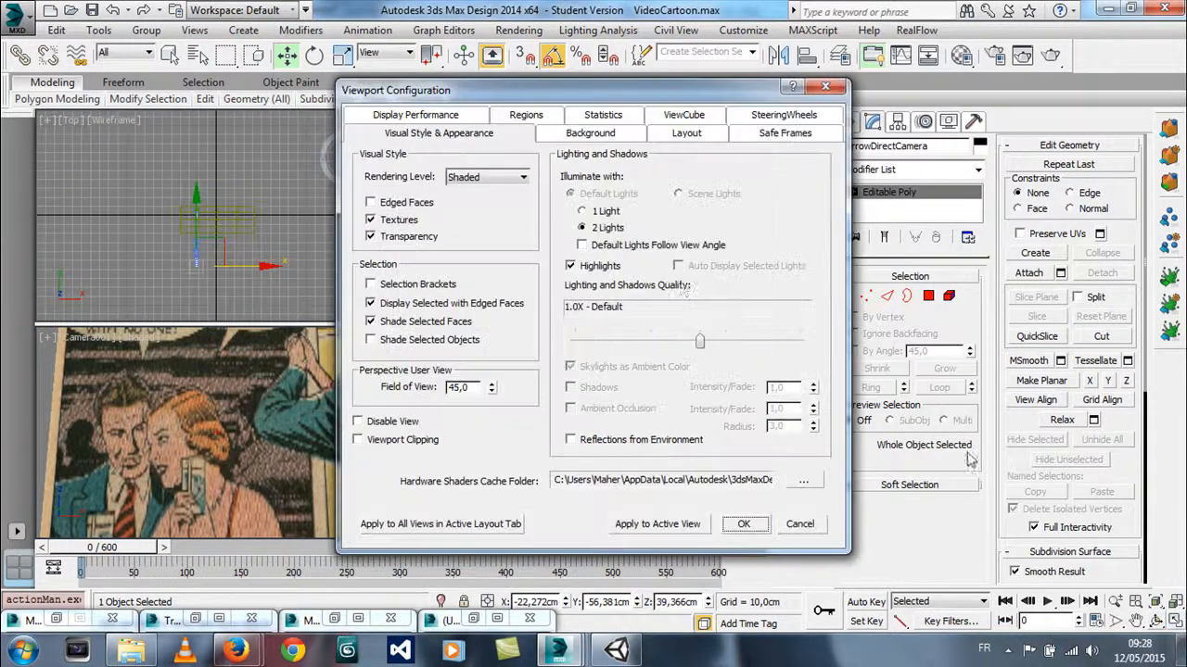
{"action": "left_click", "coordinate": [612, 137]}
{"action": "left_click", "coordinate": [662, 137]}
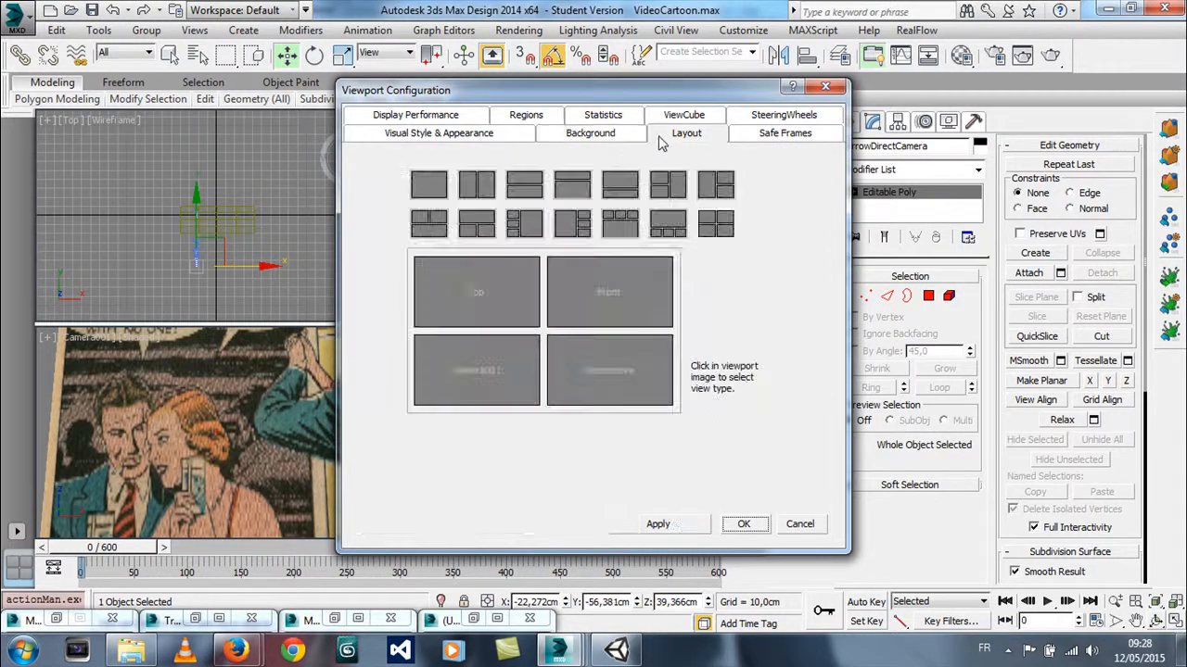
{"action": "left_click", "coordinate": [473, 185]}
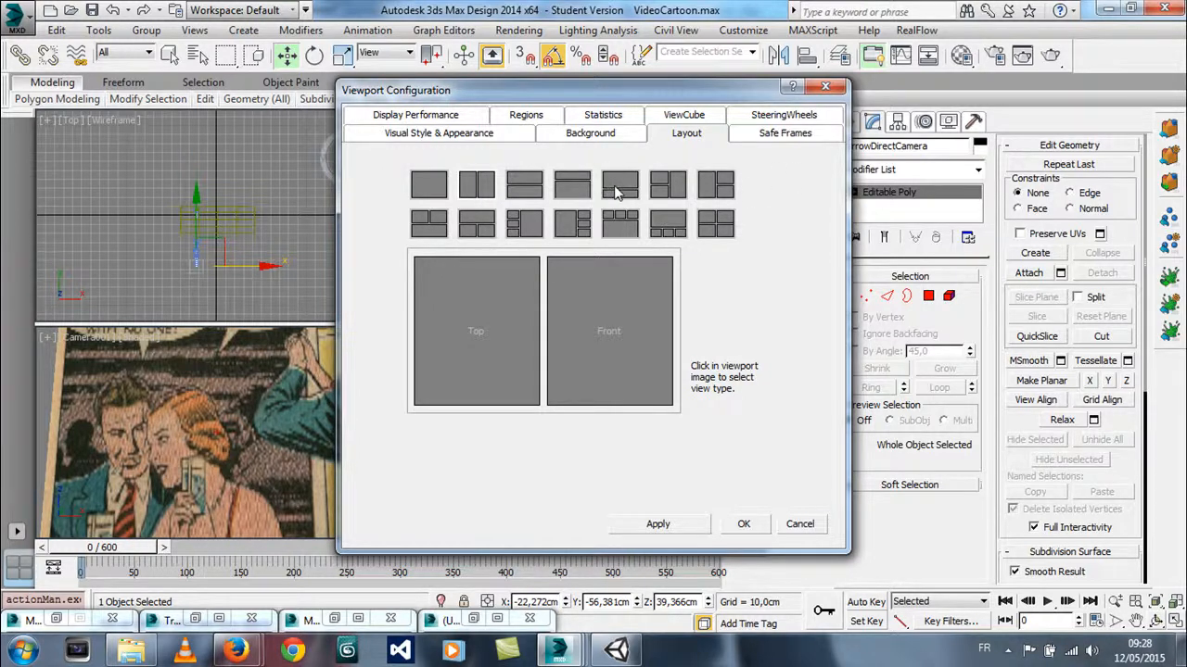
{"action": "left_click", "coordinate": [524, 183]}
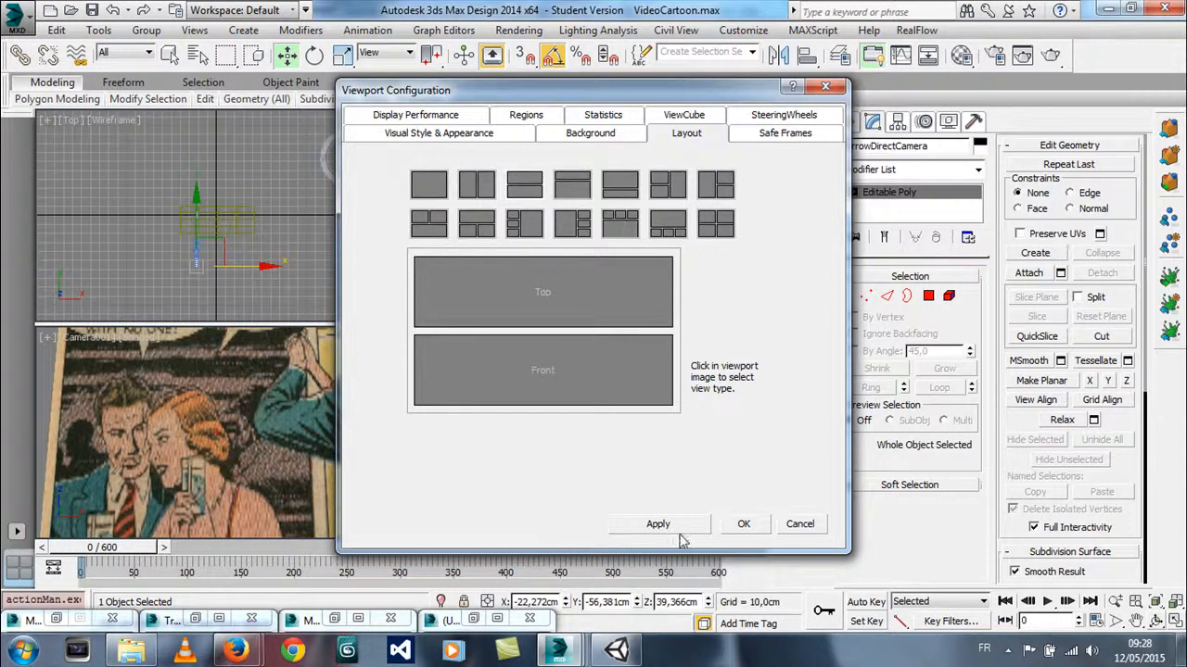
{"action": "left_click", "coordinate": [739, 525]}
Show the Camera001 view in the Top viewport and turn on its safe frames
{"action": "left_click", "coordinate": [109, 123]}
{"action": "mouse_move", "coordinate": [222, 376]}
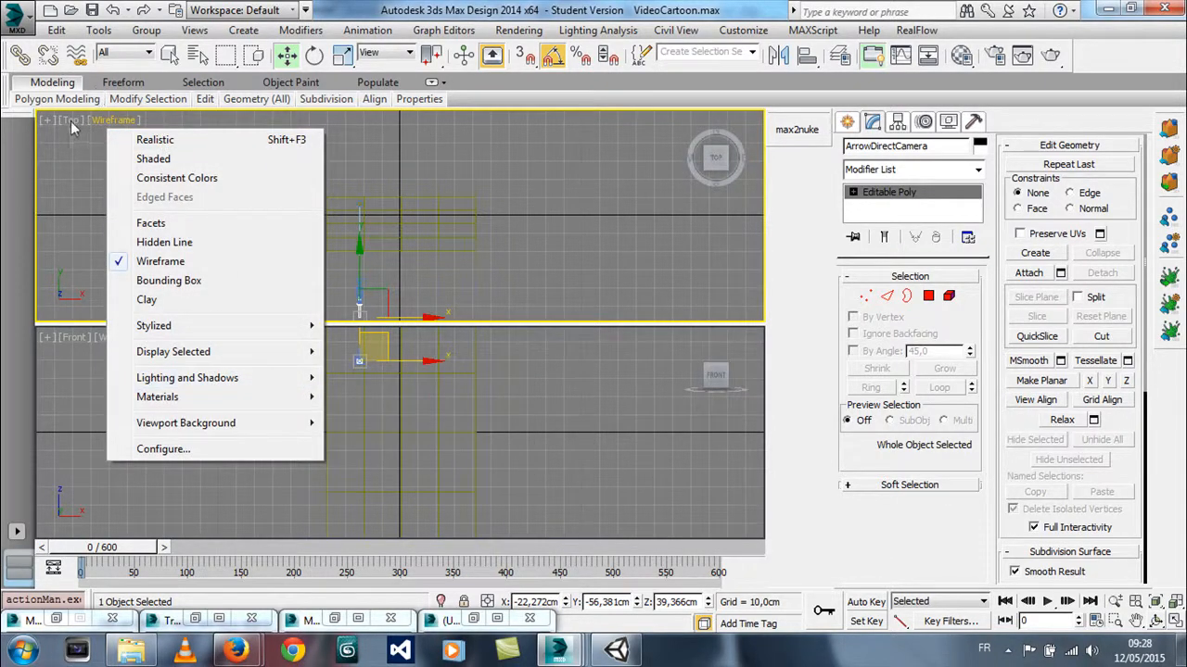
{"action": "left_click", "coordinate": [71, 121]}
{"action": "left_click", "coordinate": [339, 140]}
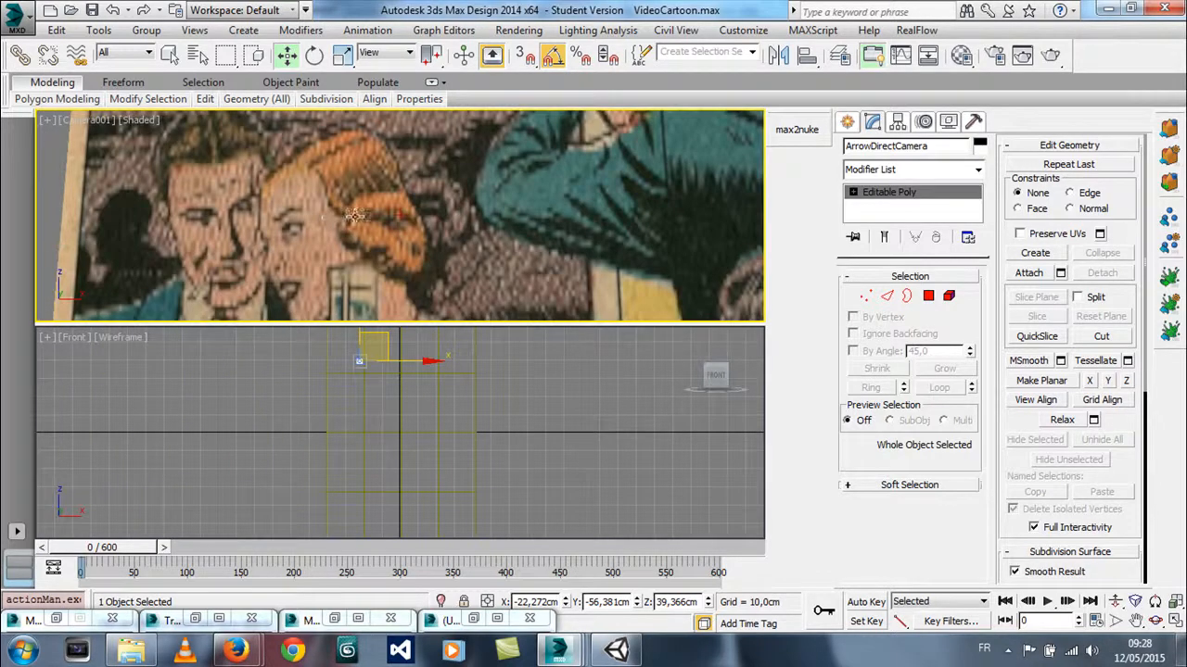
{"action": "left_click", "coordinate": [86, 128]}
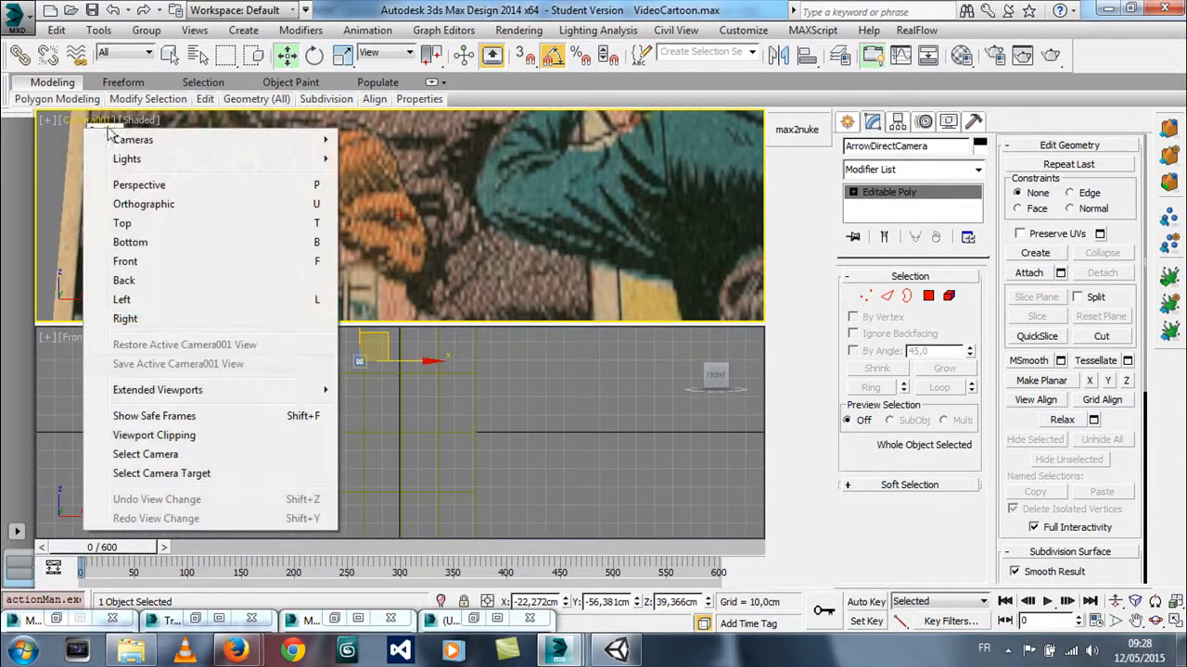
{"action": "left_click", "coordinate": [154, 417]}
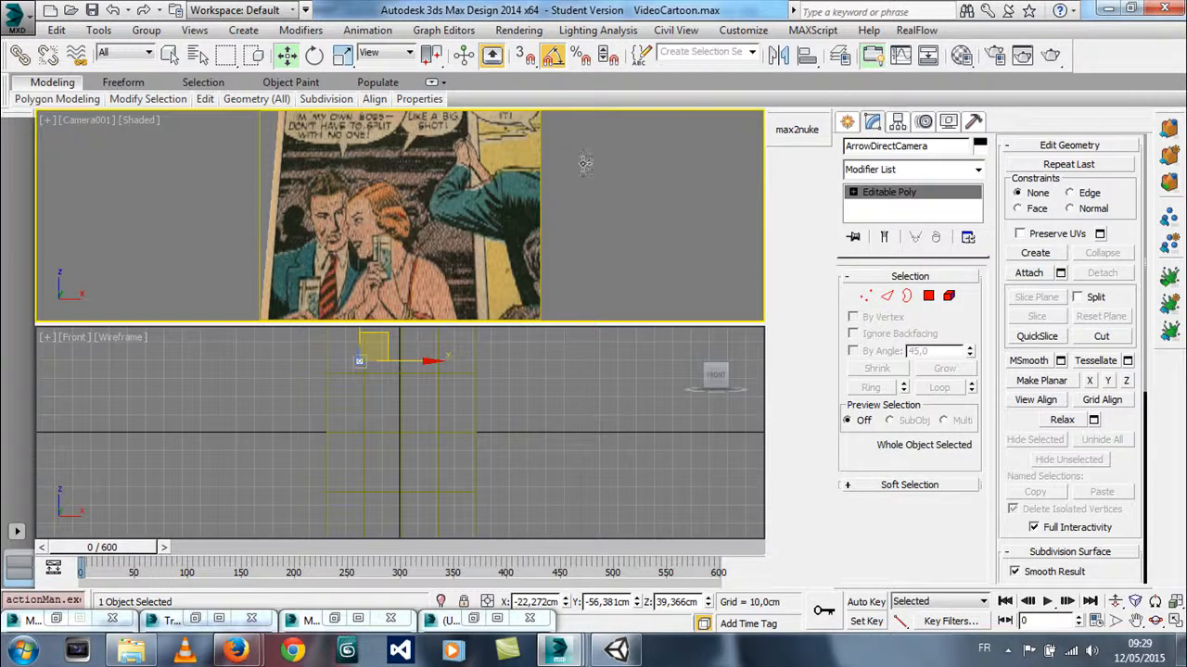
Set the render output size to the HDTV (video) preset at 1920 x 1080 and minimize the render setup
{"action": "left_click", "coordinate": [994, 55]}
{"action": "left_click", "coordinate": [93, 297]}
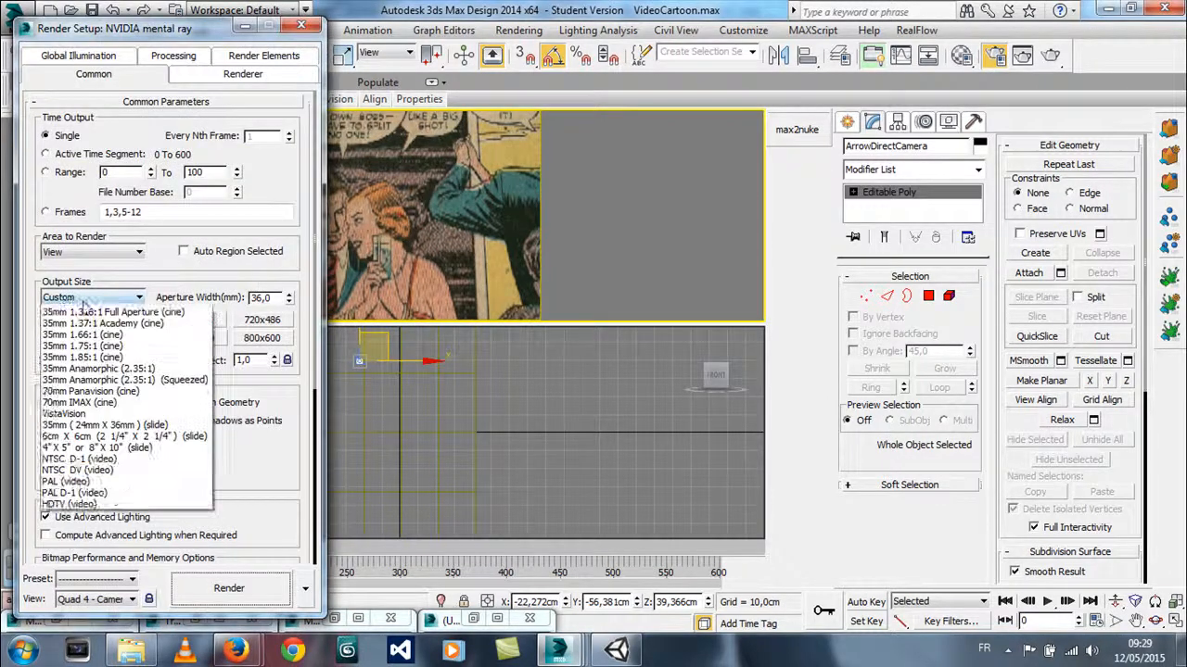
{"action": "left_click", "coordinate": [69, 516]}
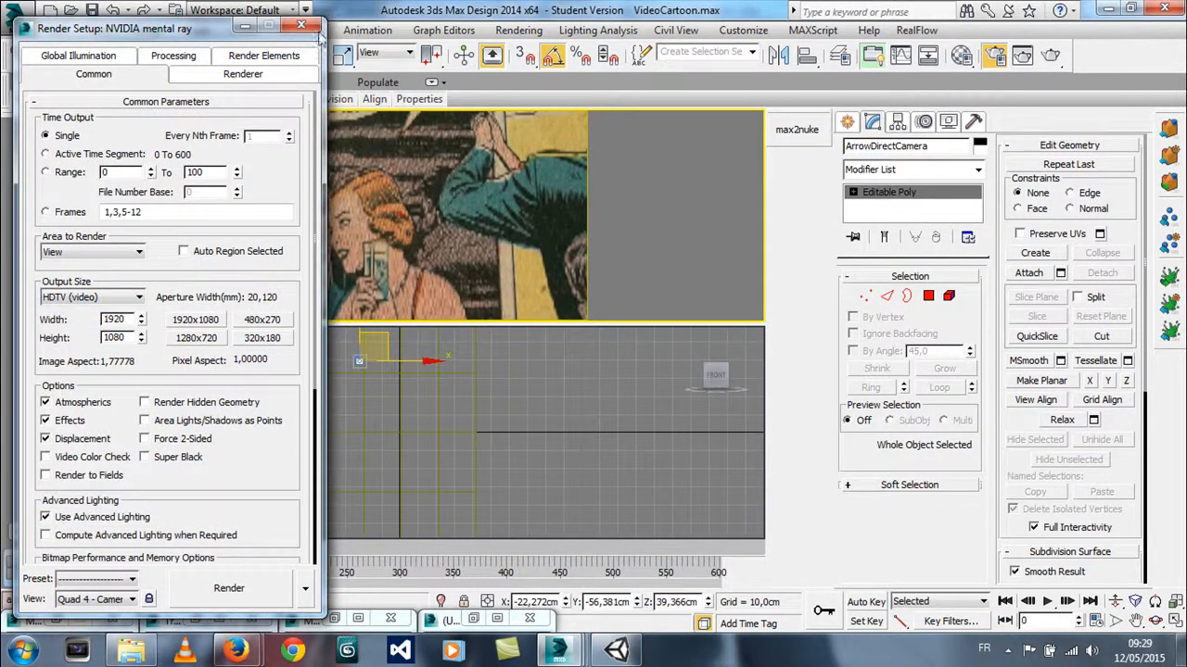
{"action": "left_click", "coordinate": [249, 27]}
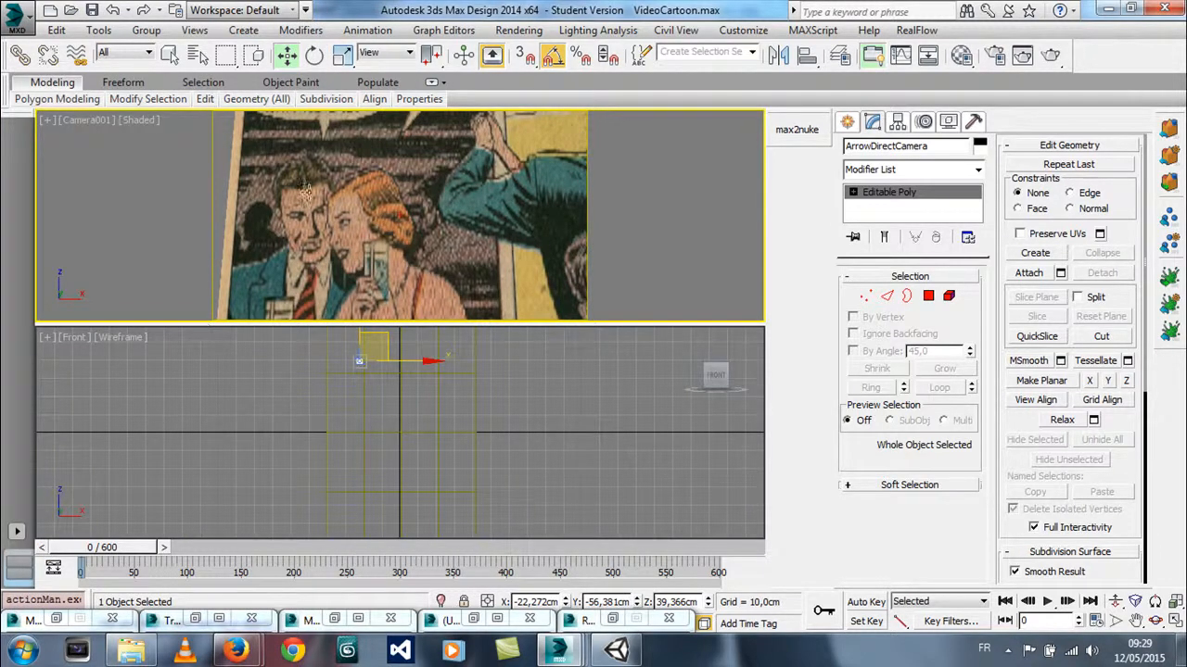
Change the Front viewport to a shaded perspective view angled to show the camera arrow and comic page
{"action": "right_click", "coordinate": [291, 384]}
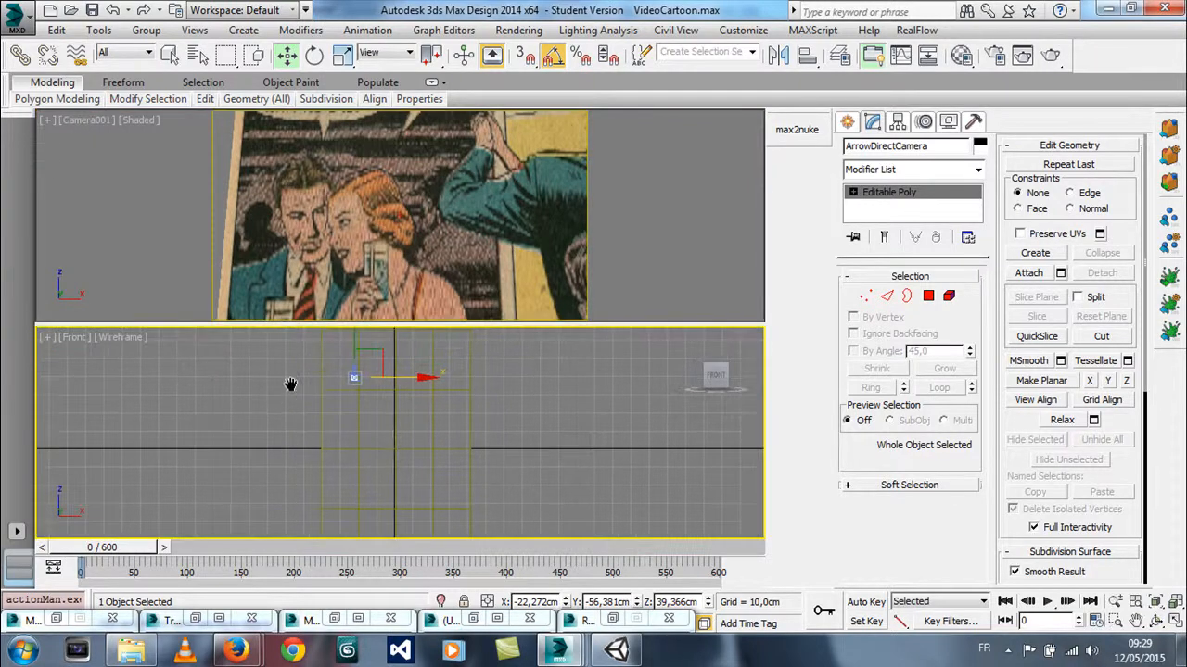
{"action": "key", "text": "p"}
{"action": "key", "text": "F3"}
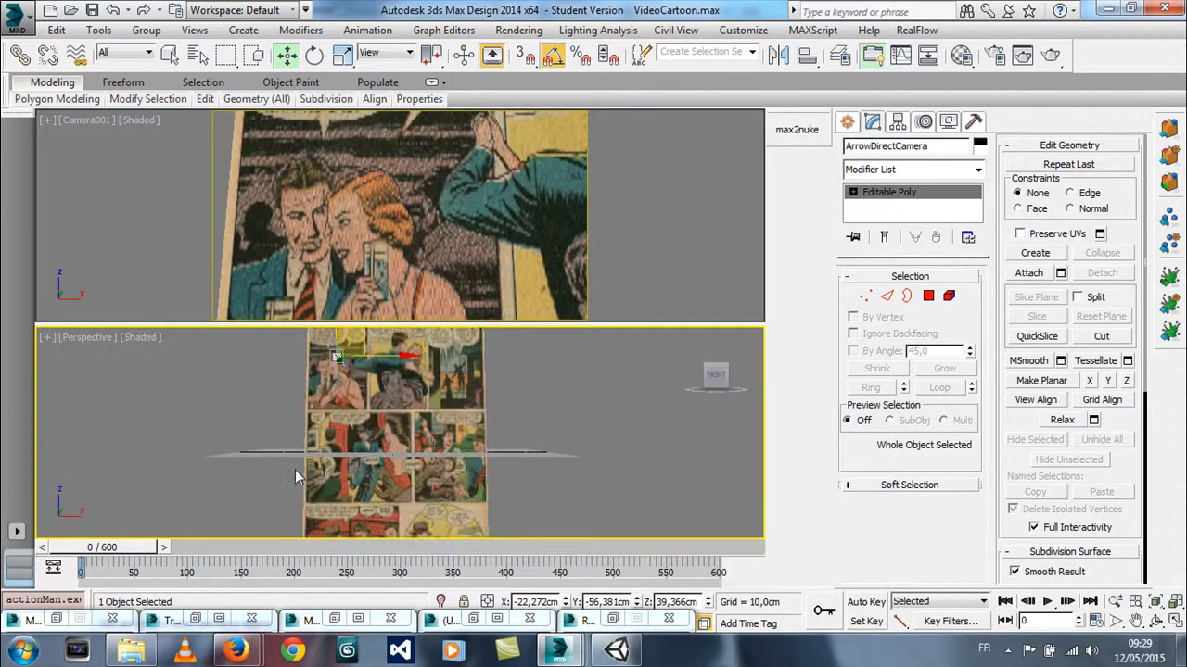
{"action": "mouse_move", "coordinate": [289, 460]}
{"action": "middle_mouse_down", "text": "alt"}
{"action": "mouse_move", "coordinate": [431, 443]}
{"action": "mouse_move", "coordinate": [437, 431]}
{"action": "mouse_move", "coordinate": [396, 414]}
{"action": "middle_mouse_up", "text": "alt"}
{"action": "key", "text": "w"}
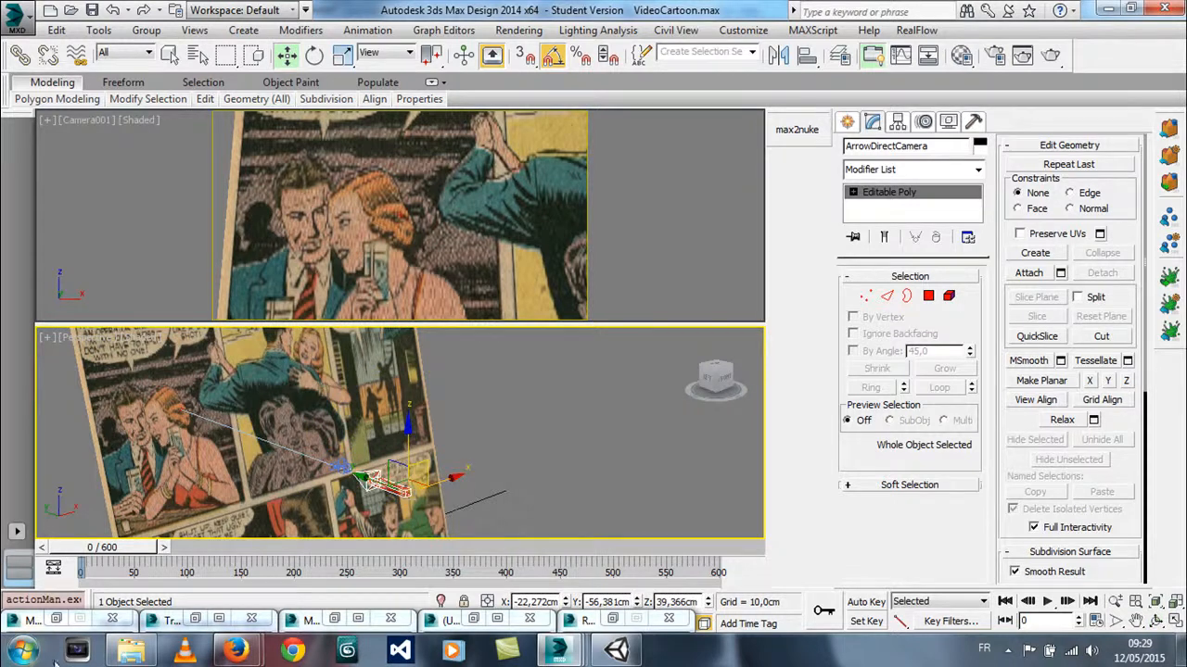
Turn on Auto Key and, at frame 0, move the arrow to about X -28.4, Y -84.7, Z 47.4 cm and tilt it toward the couple's panel
{"action": "left_click", "coordinate": [865, 603]}
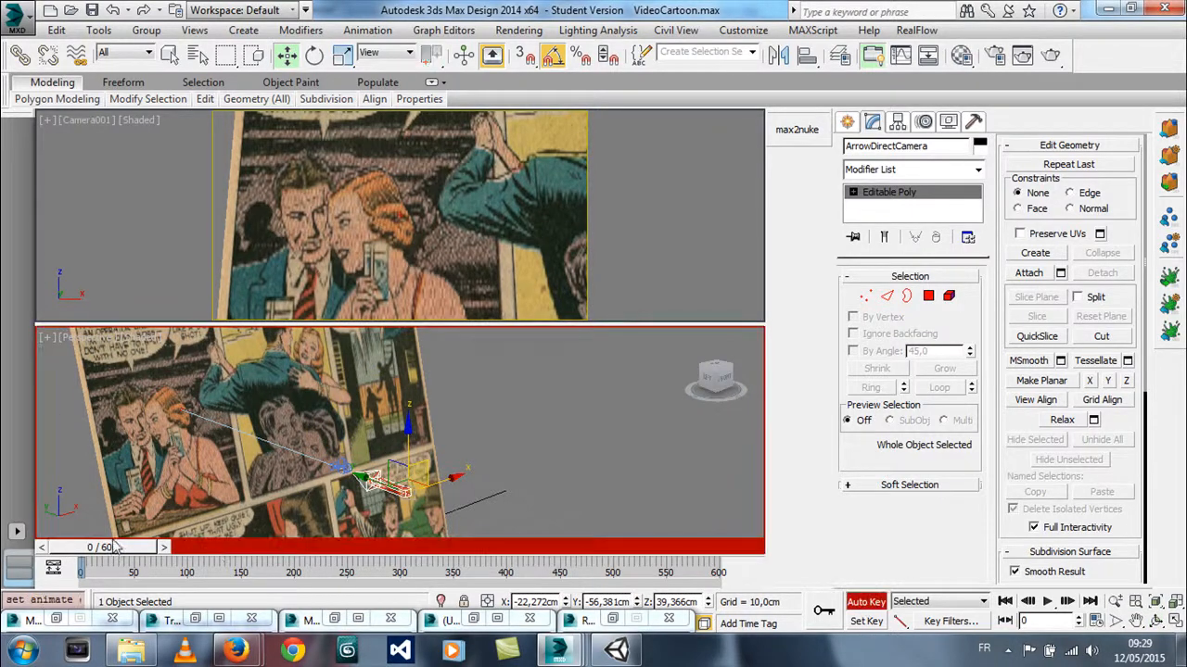
{"action": "left_click_drag", "start_coordinate": [429, 464], "coordinate": [512, 518]}
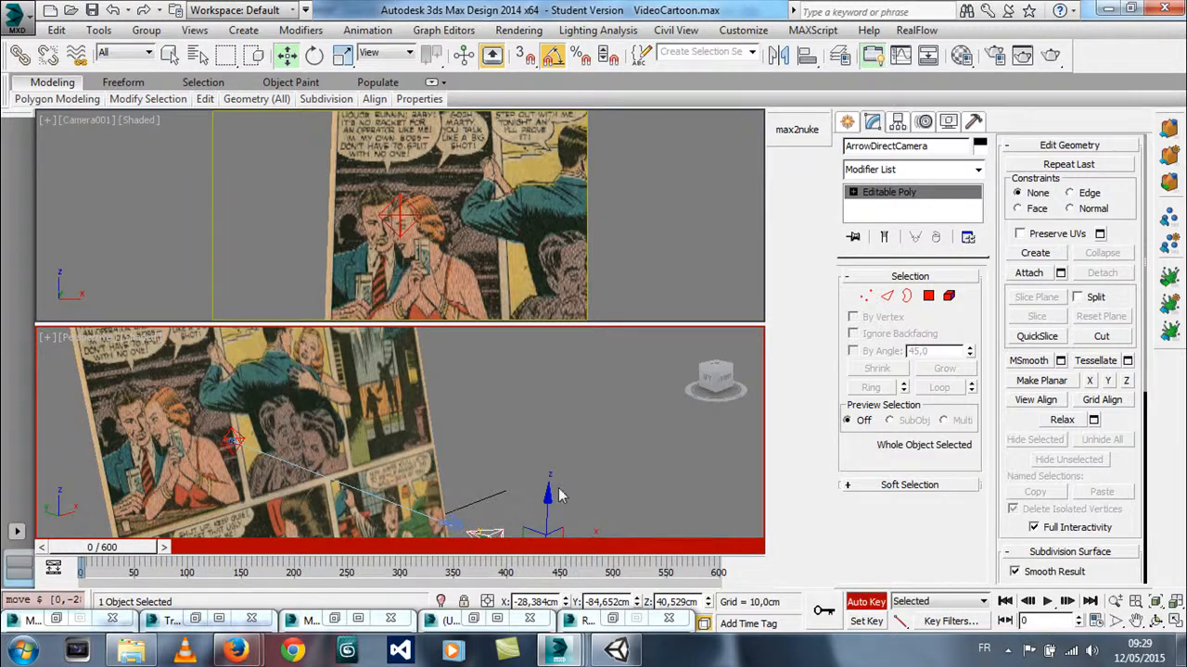
{"action": "left_click_drag", "start_coordinate": [549, 497], "coordinate": [550, 444]}
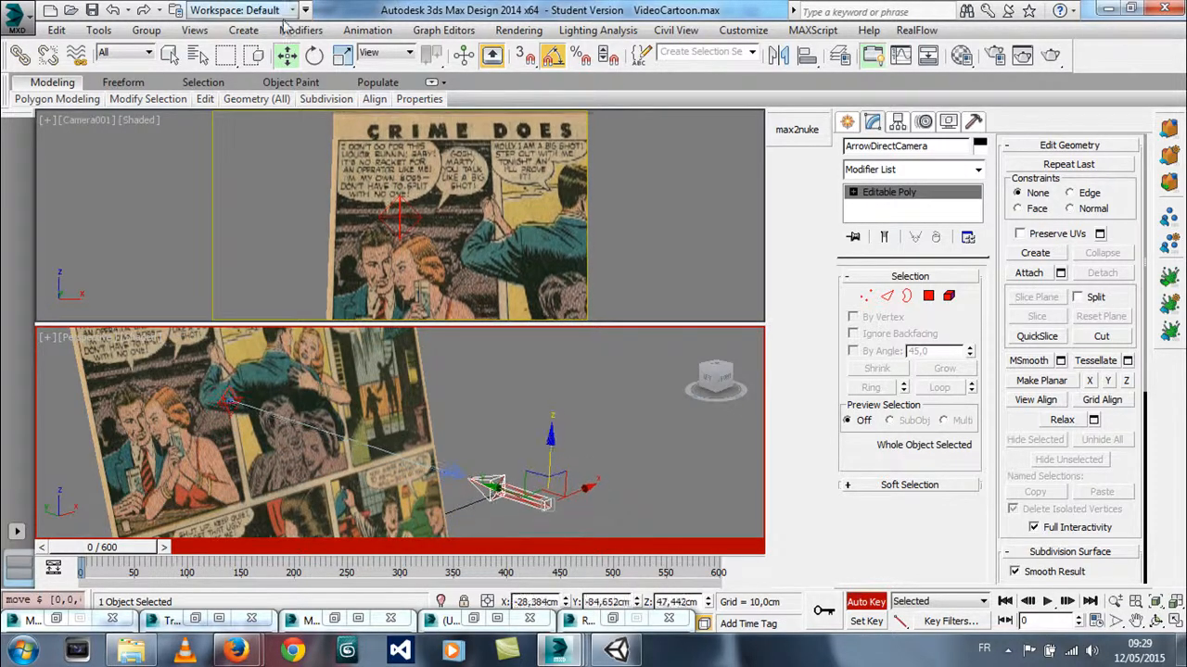
{"action": "left_click", "coordinate": [314, 55]}
{"action": "mouse_move", "coordinate": [588, 477]}
{"action": "left_mouse_down"}
{"action": "mouse_move", "coordinate": [580, 455]}
{"action": "mouse_move", "coordinate": [593, 459]}
{"action": "left_mouse_up"}
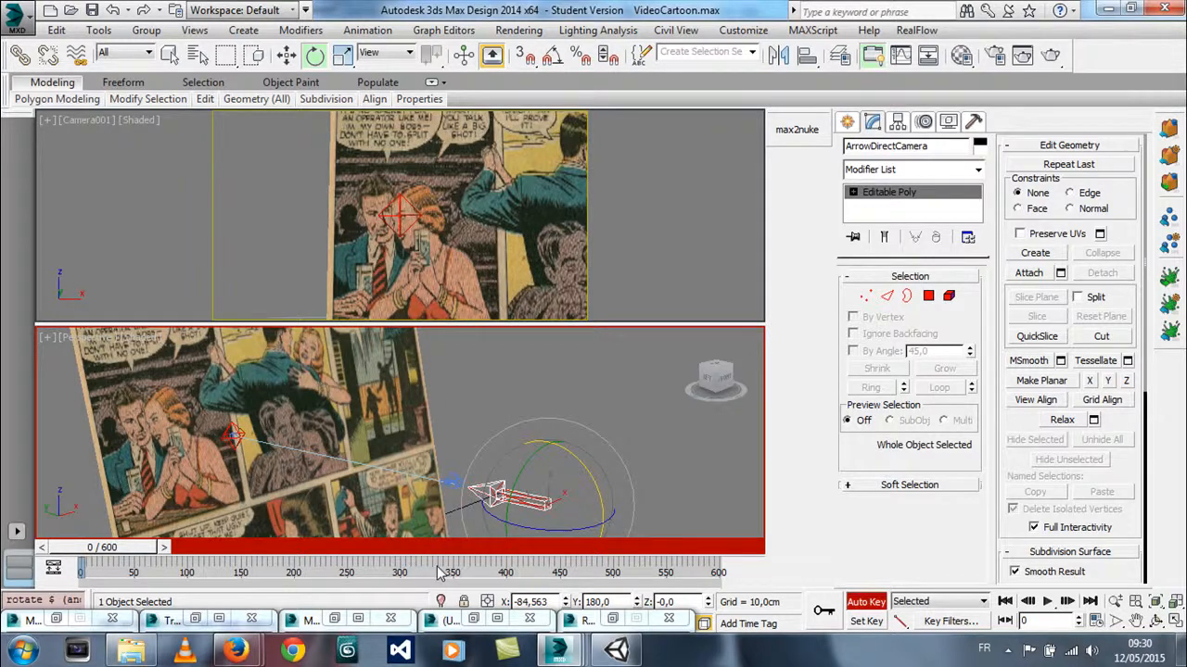
Go to frame 50 and set the Move tool's reference coordinate system to Local
{"action": "left_click_drag", "start_coordinate": [127, 554], "coordinate": [173, 563]}
{"action": "left_click", "coordinate": [314, 55]}
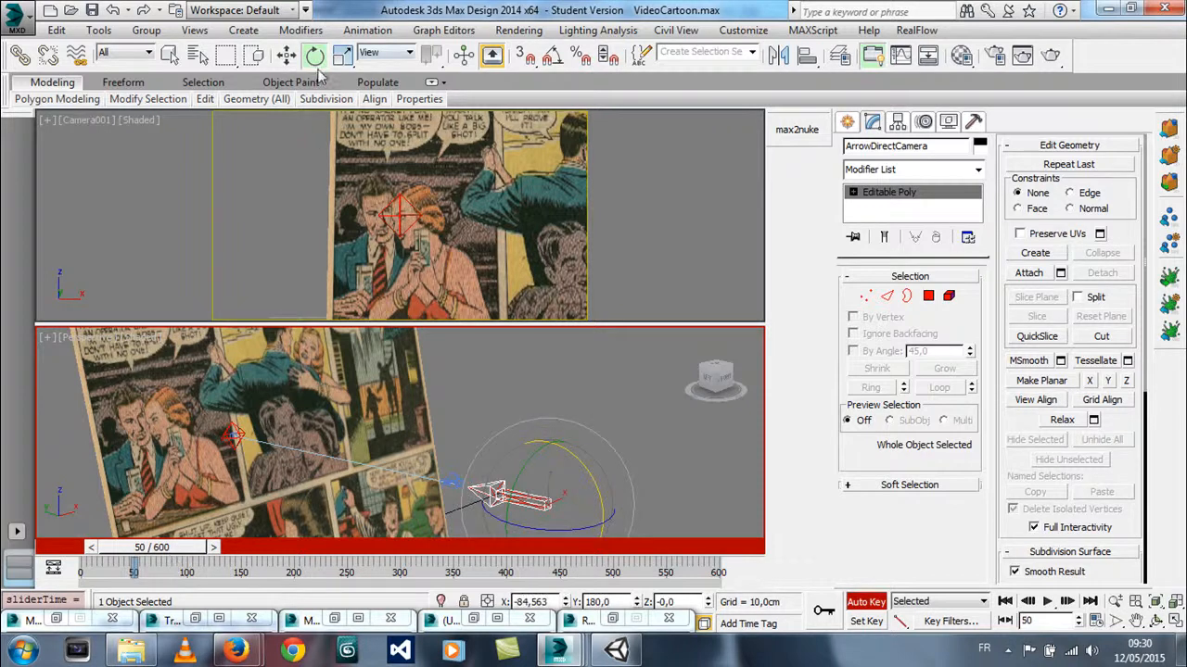
{"action": "left_click", "coordinate": [286, 55]}
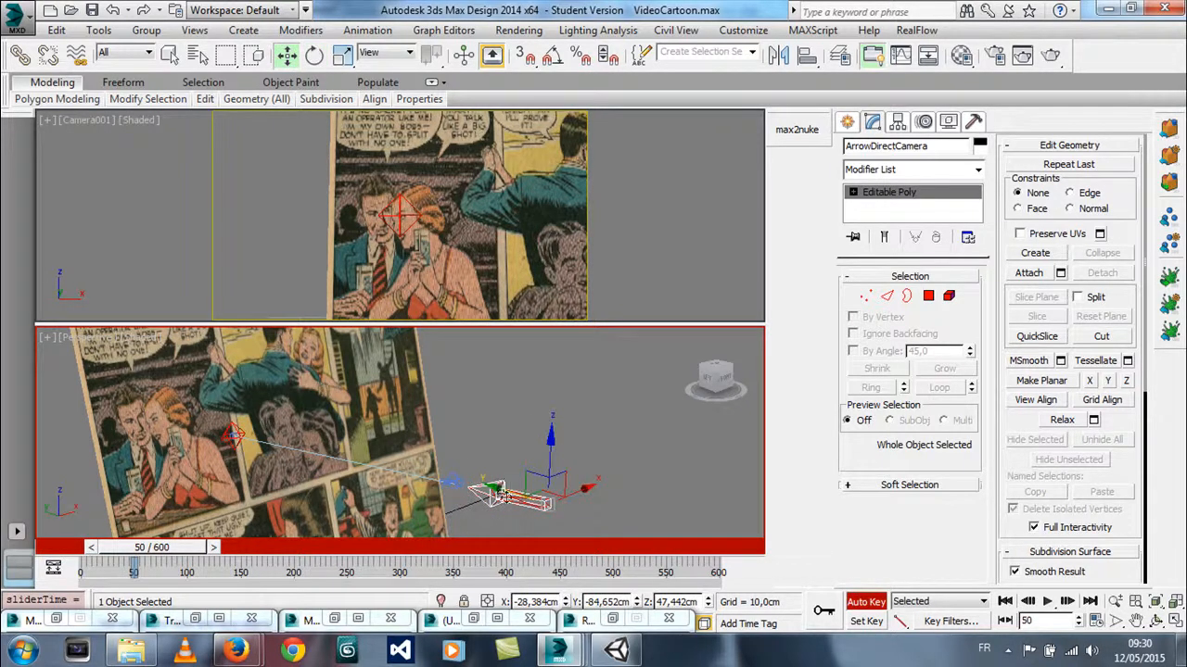
{"action": "left_click", "coordinate": [386, 52]}
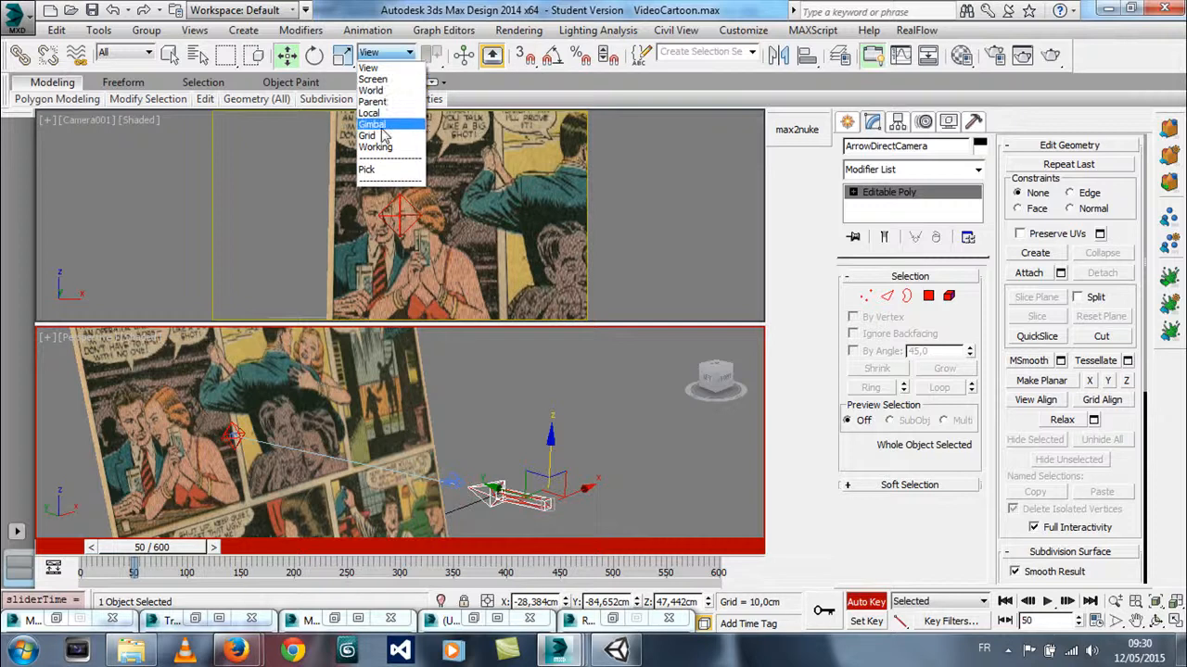
{"action": "left_click", "coordinate": [369, 112]}
Try moving the arrow closer to the couple's panel at frame 50 and delete the resulting keys
{"action": "left_click_drag", "start_coordinate": [498, 494], "coordinate": [354, 493]}
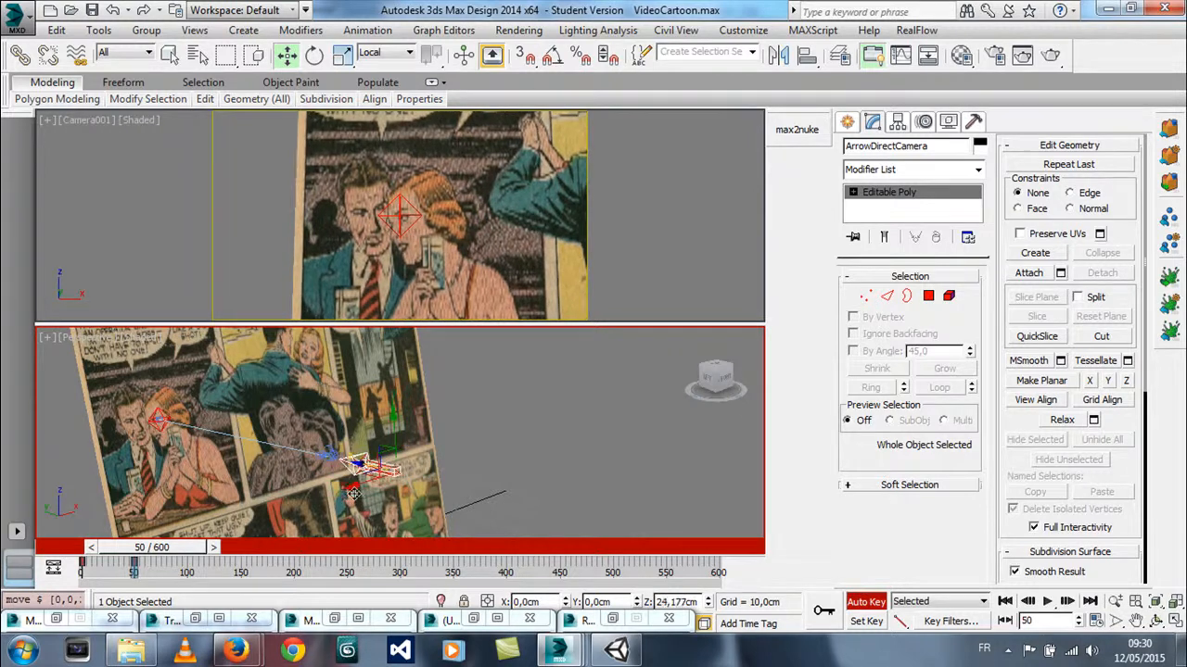
{"action": "left_click_drag", "start_coordinate": [393, 424], "coordinate": [393, 440]}
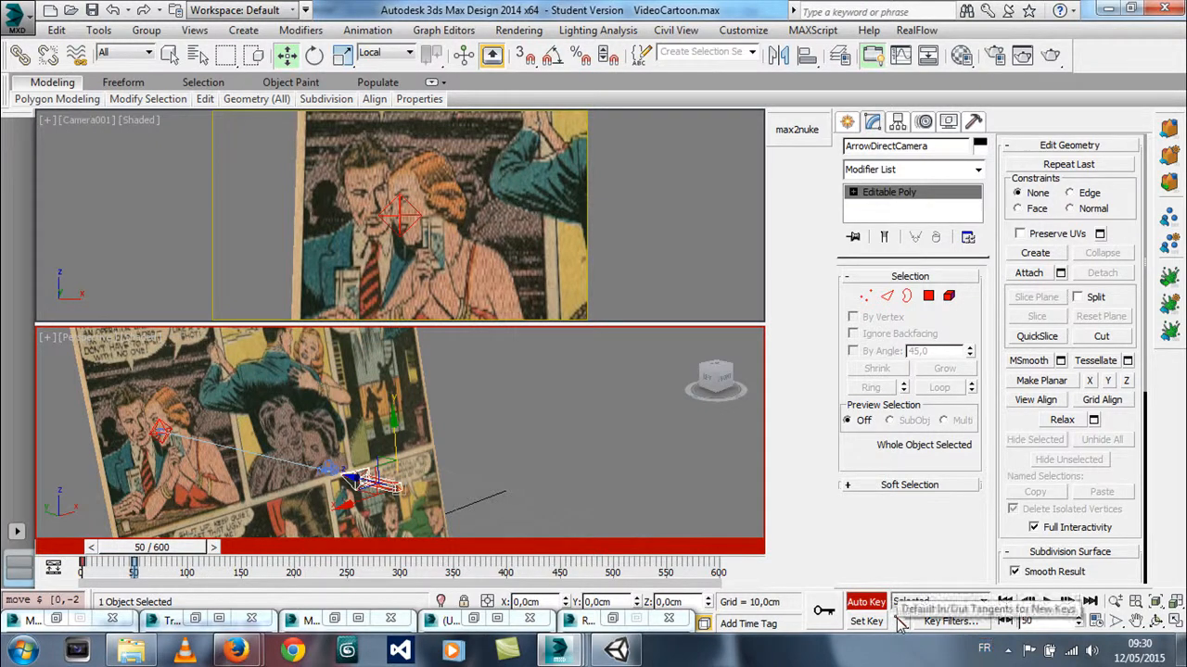
{"action": "left_click_drag", "start_coordinate": [899, 627], "coordinate": [899, 491]}
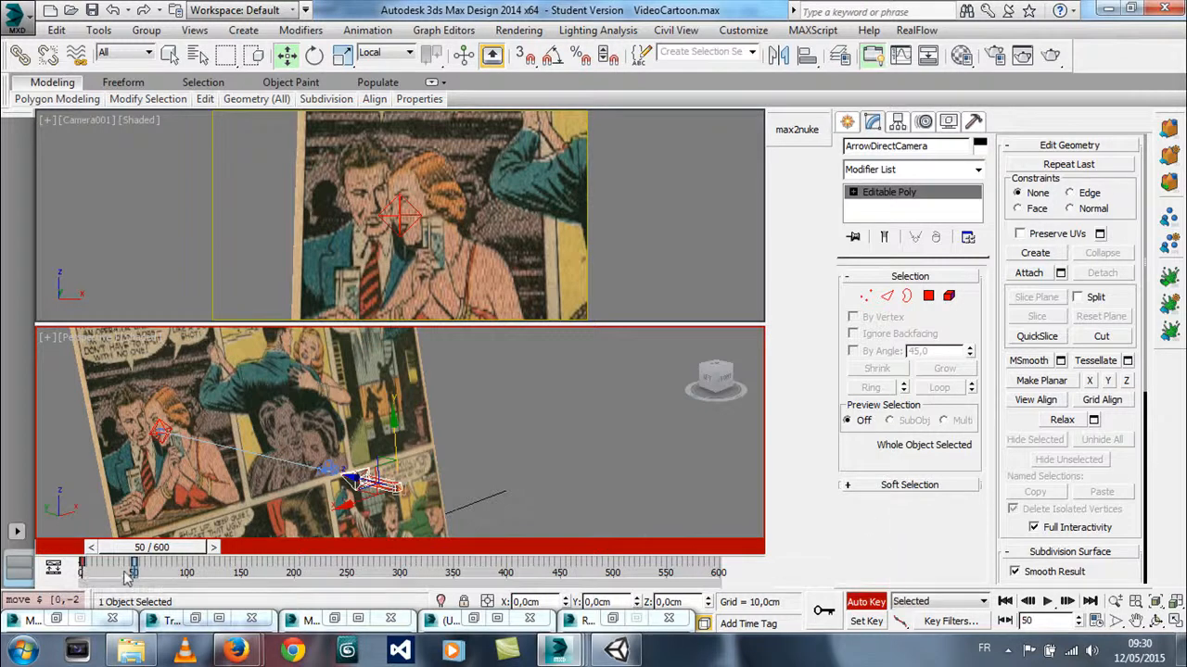
{"action": "key", "text": "Delete"}
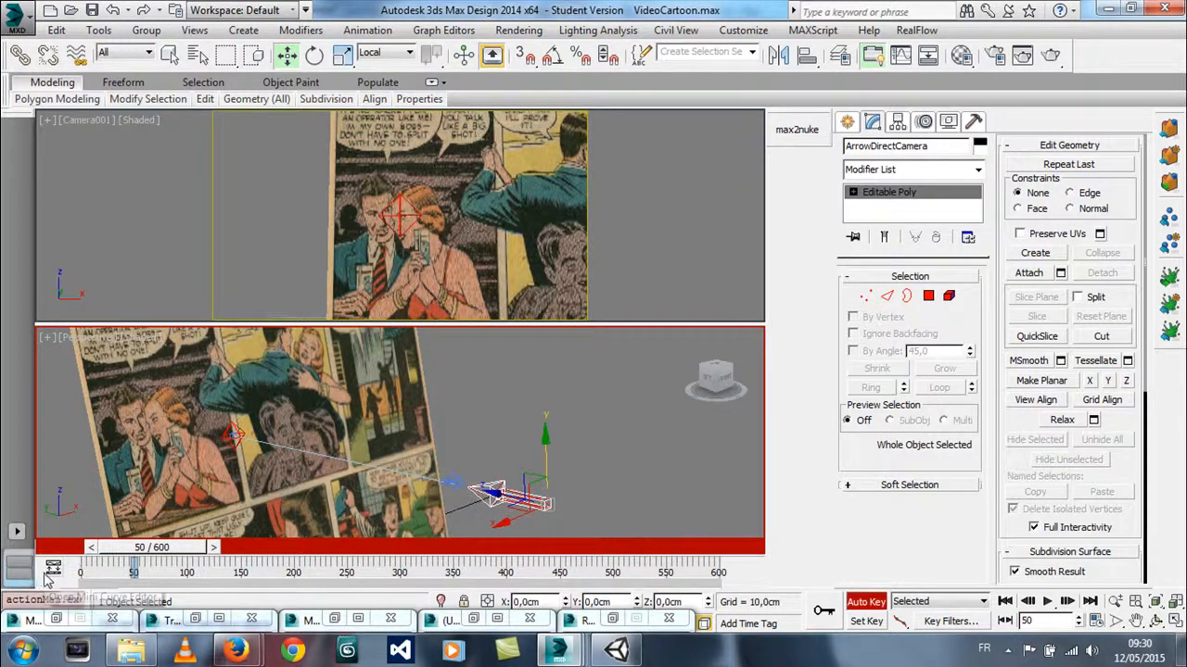
Choose the default tangent type for new keys and, at frame 50, move the arrow close to the couple's panel and tilt it slightly
{"action": "left_click_drag", "start_coordinate": [901, 623], "coordinate": [901, 487]}
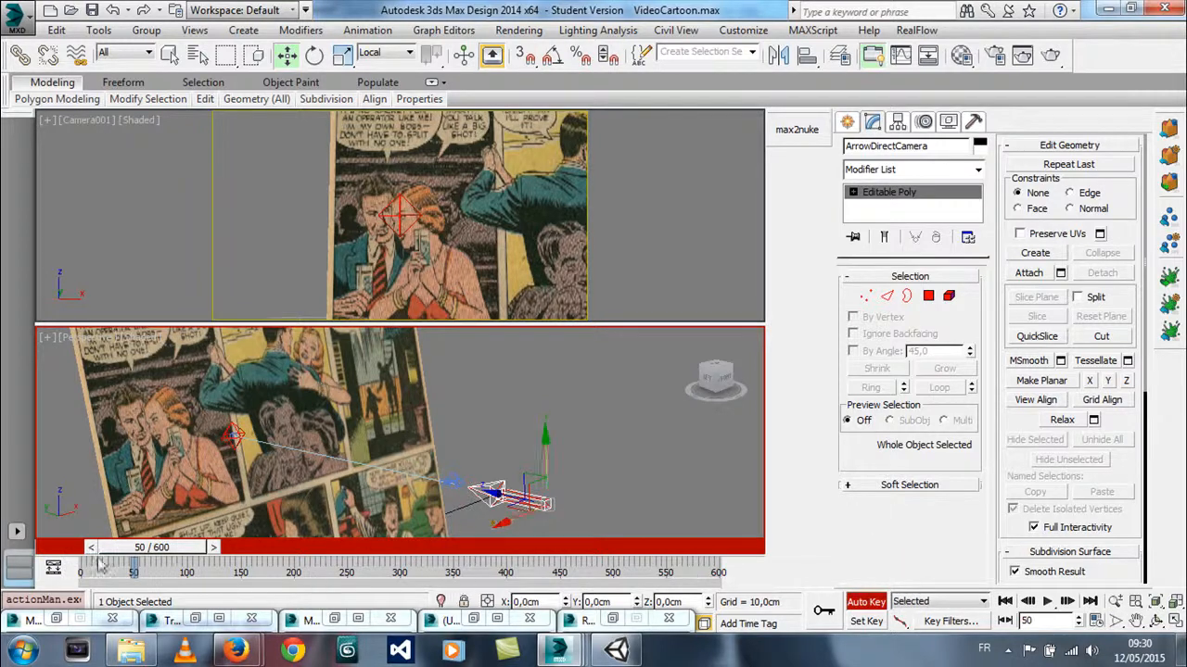
{"action": "left_click_drag", "start_coordinate": [498, 496], "coordinate": [339, 468]}
{"action": "left_click_drag", "start_coordinate": [380, 426], "coordinate": [380, 440]}
{"action": "right_click", "coordinate": [382, 382]}
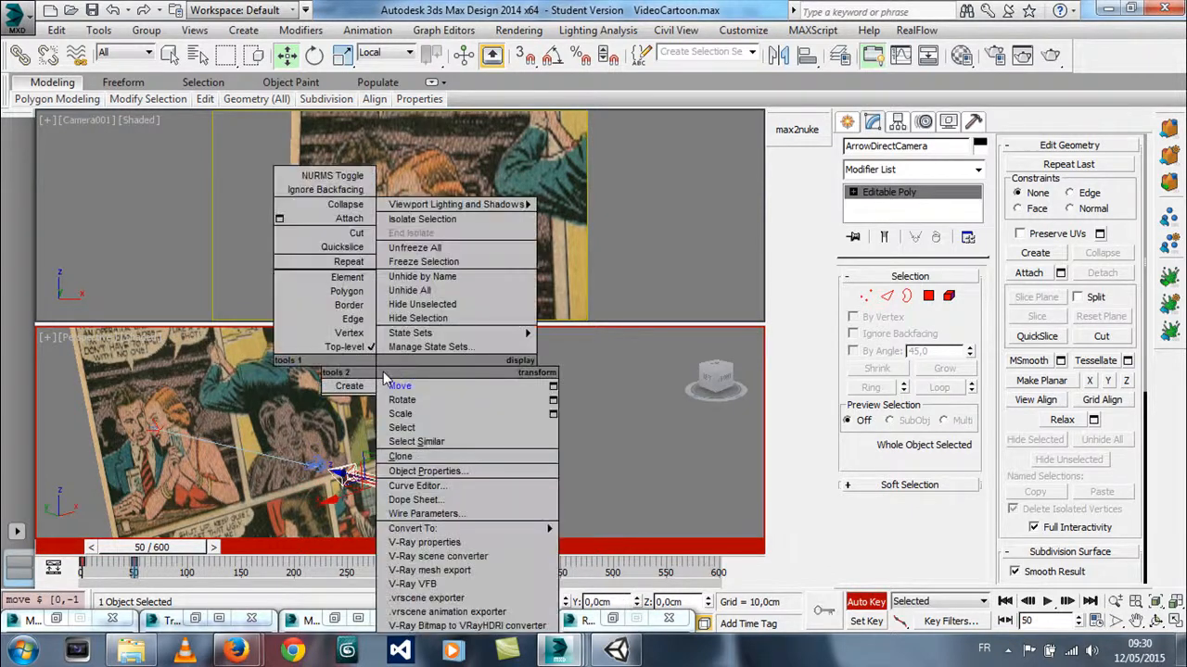
{"action": "left_click", "coordinate": [400, 397]}
{"action": "left_click_drag", "start_coordinate": [420, 457], "coordinate": [416, 463]}
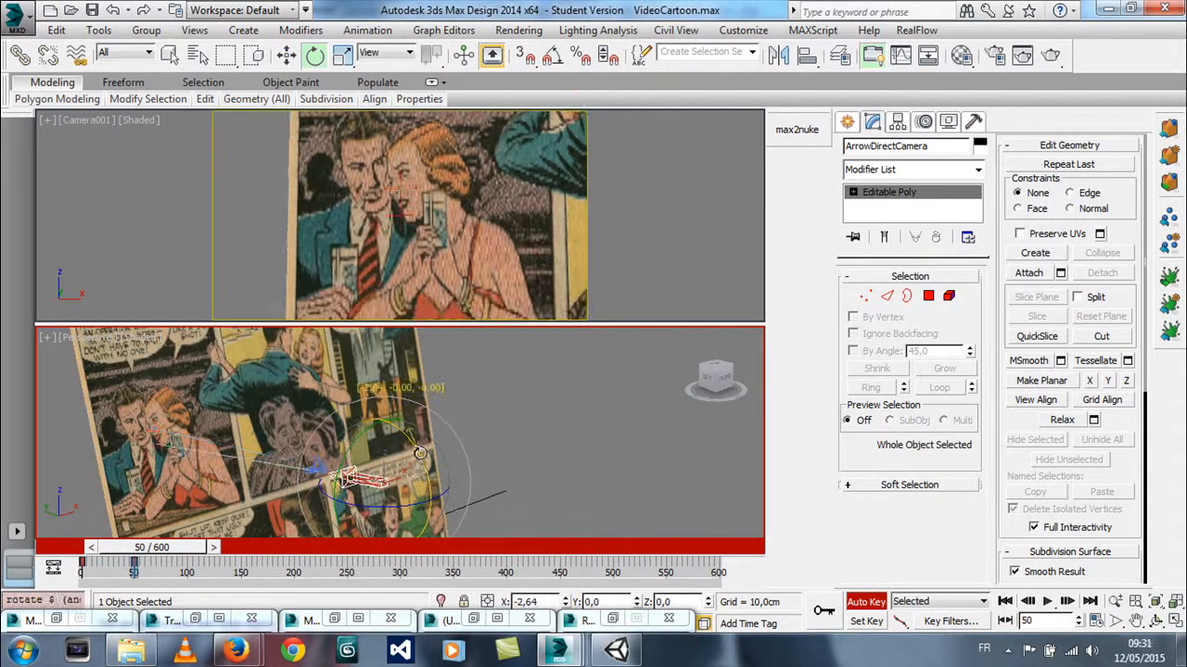
Try moving the arrow farther back from the comic page at frame 0 along its local axis
{"action": "left_click_drag", "start_coordinate": [142, 554], "coordinate": [19, 551]}
{"action": "key", "text": "e"}
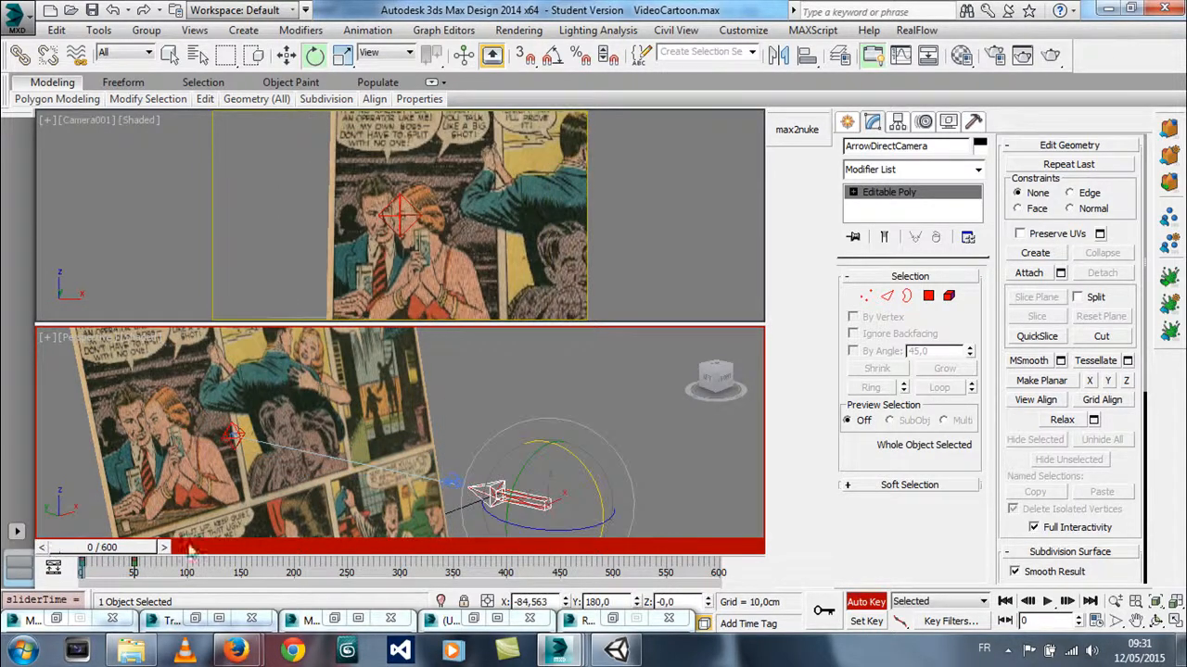
{"action": "left_click", "coordinate": [287, 54]}
{"action": "left_click_drag", "start_coordinate": [491, 496], "coordinate": [529, 499]}
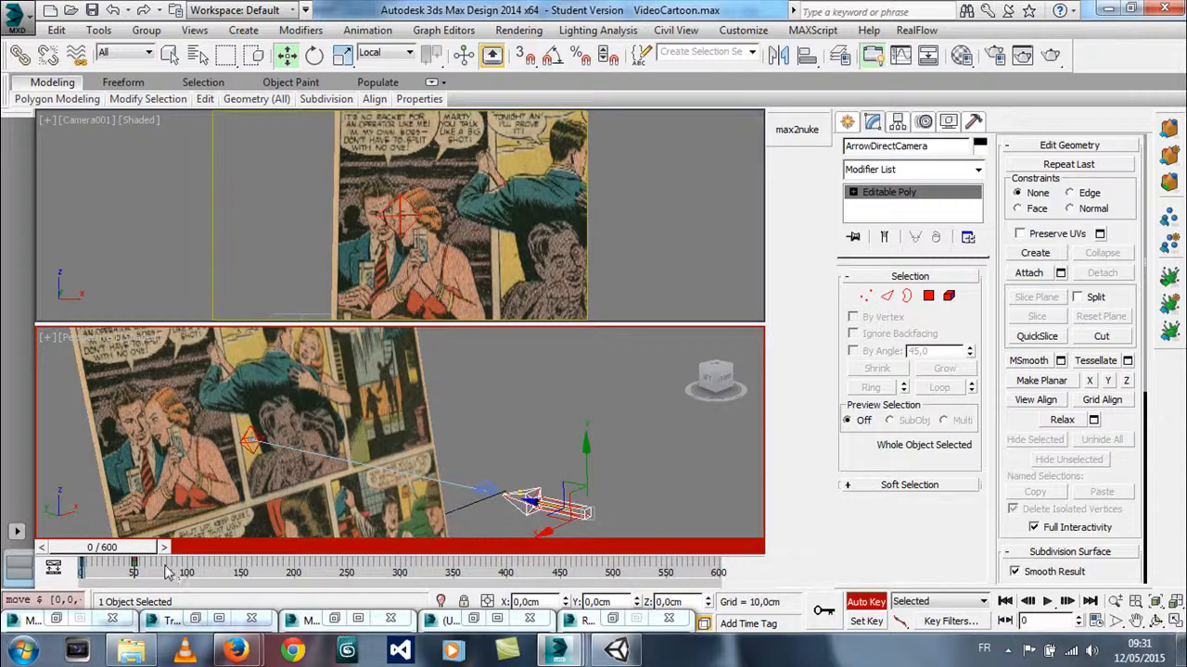
Set the animation end time to 100 frames
{"action": "left_click", "coordinate": [1096, 620]}
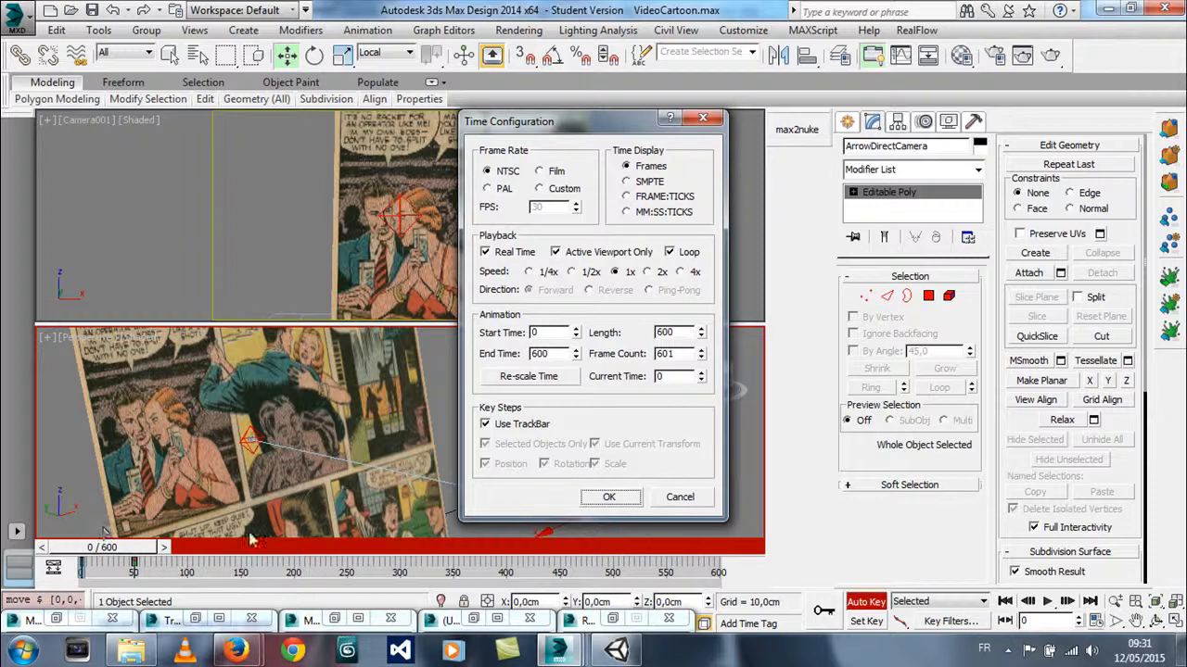
{"action": "double_click", "coordinate": [539, 353]}
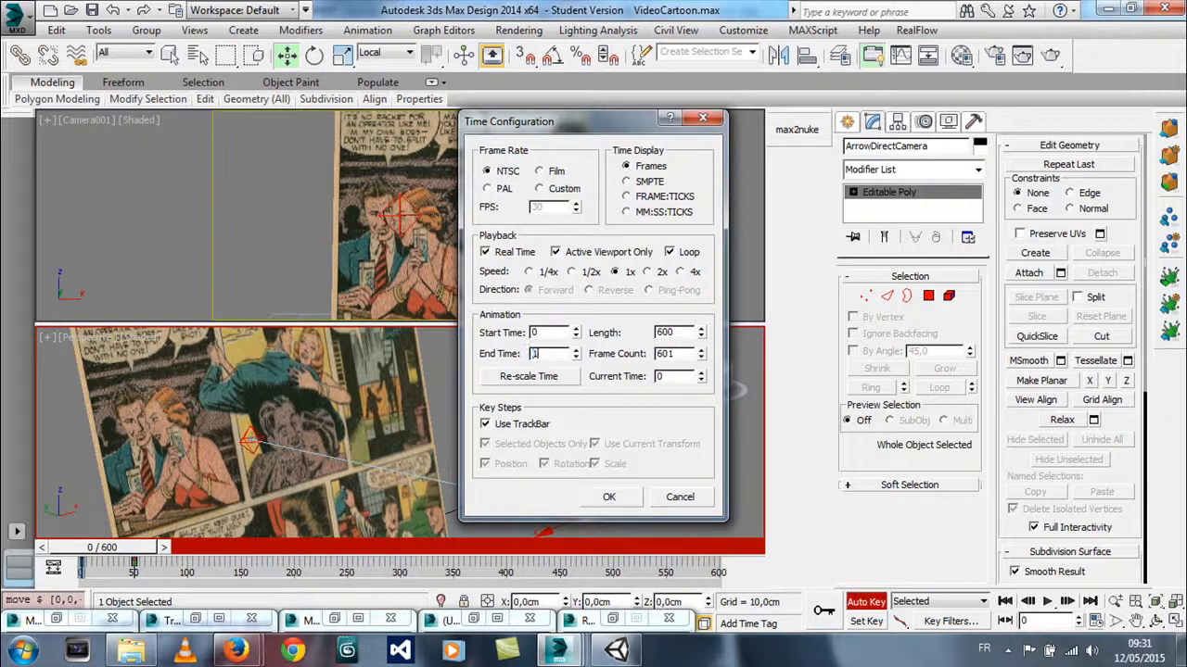
{"action": "left_click", "coordinate": [609, 500]}
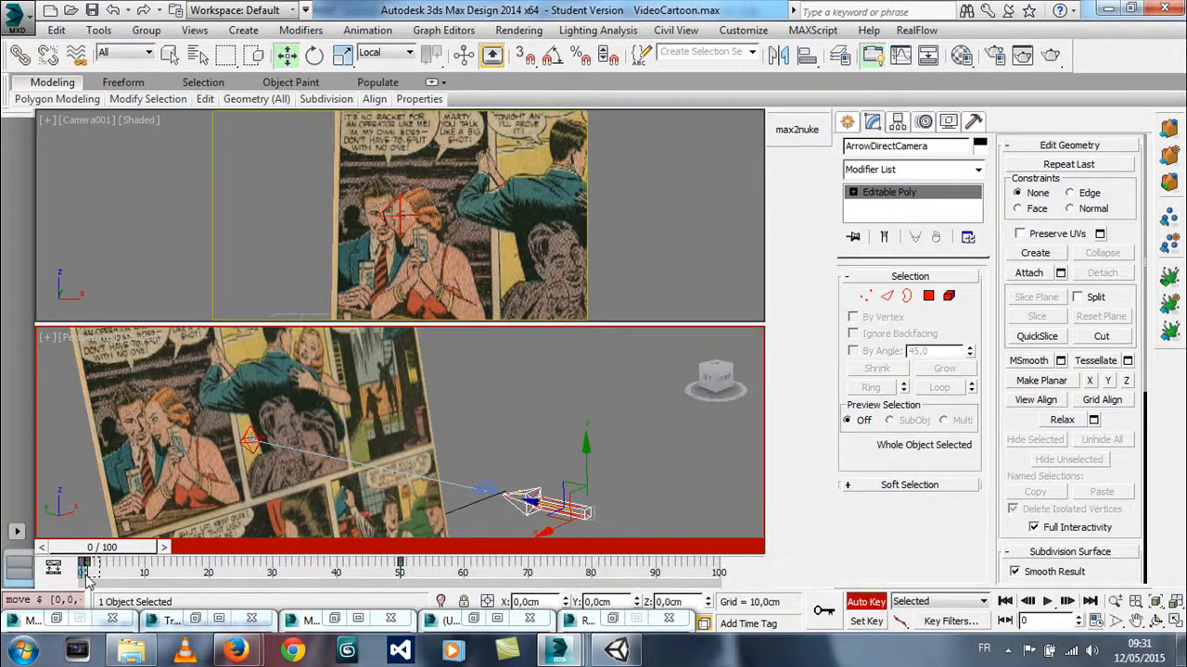
Shift the arrow's keys from frames 0 and 50 to frames 40 and 90, and go to frame 90
{"action": "left_click_drag", "start_coordinate": [87, 564], "coordinate": [10, 559]}
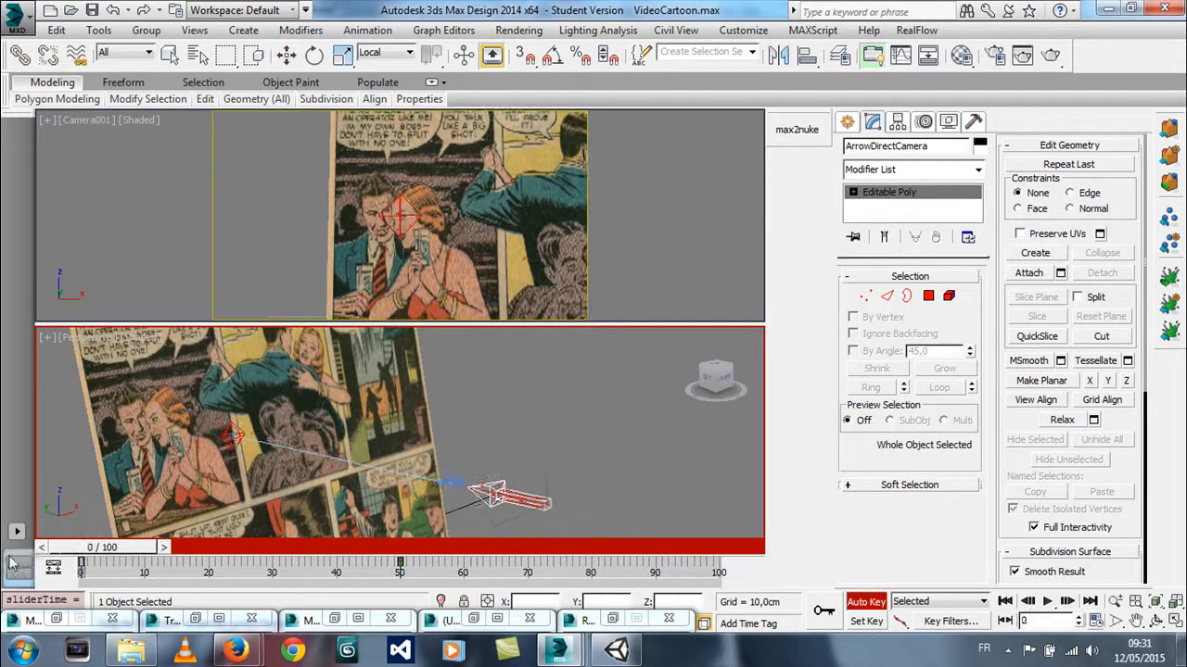
{"action": "key", "text": "w"}
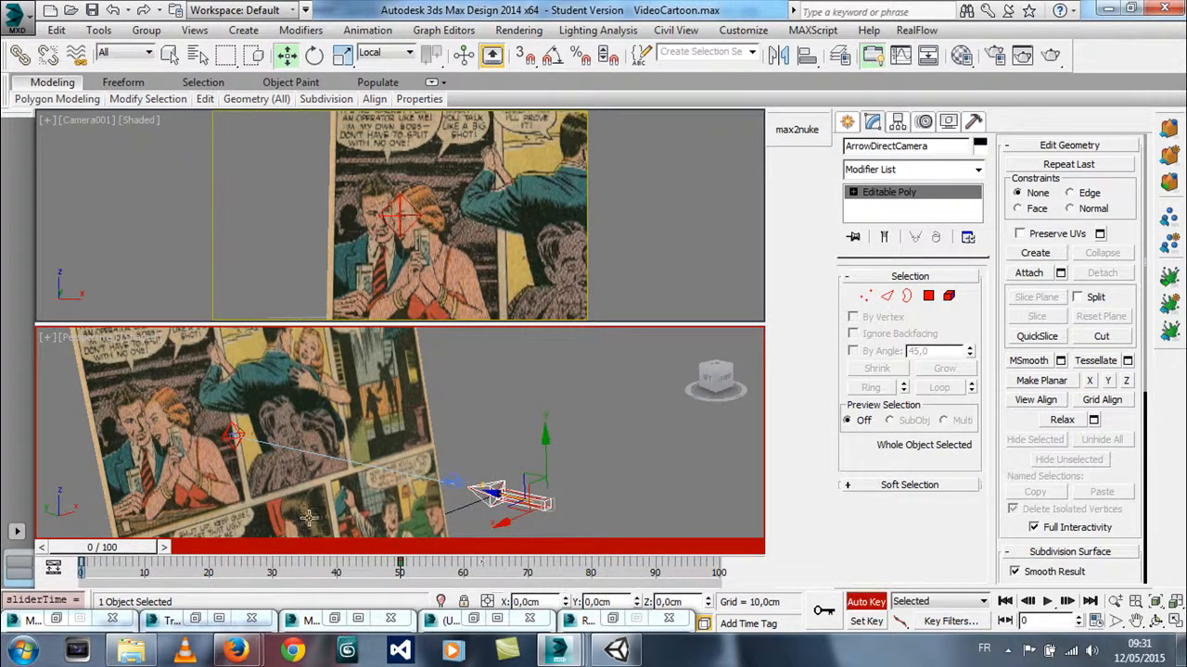
{"action": "left_click_drag", "start_coordinate": [455, 566], "coordinate": [335, 582]}
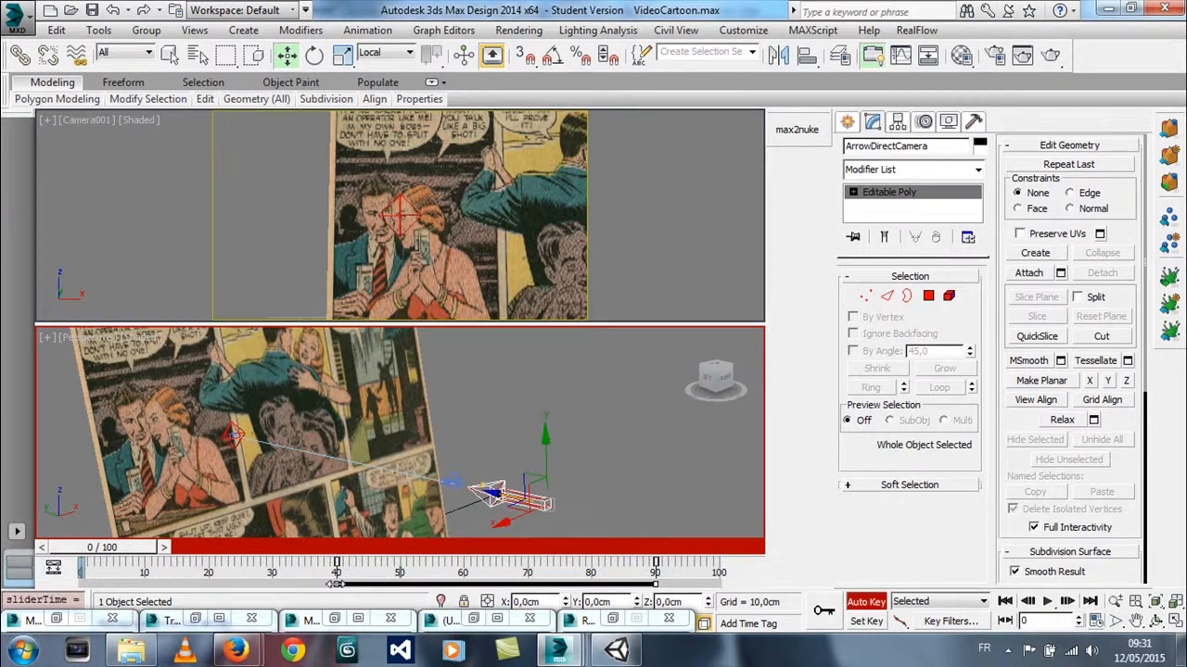
{"action": "left_click_drag", "start_coordinate": [103, 555], "coordinate": [654, 571]}
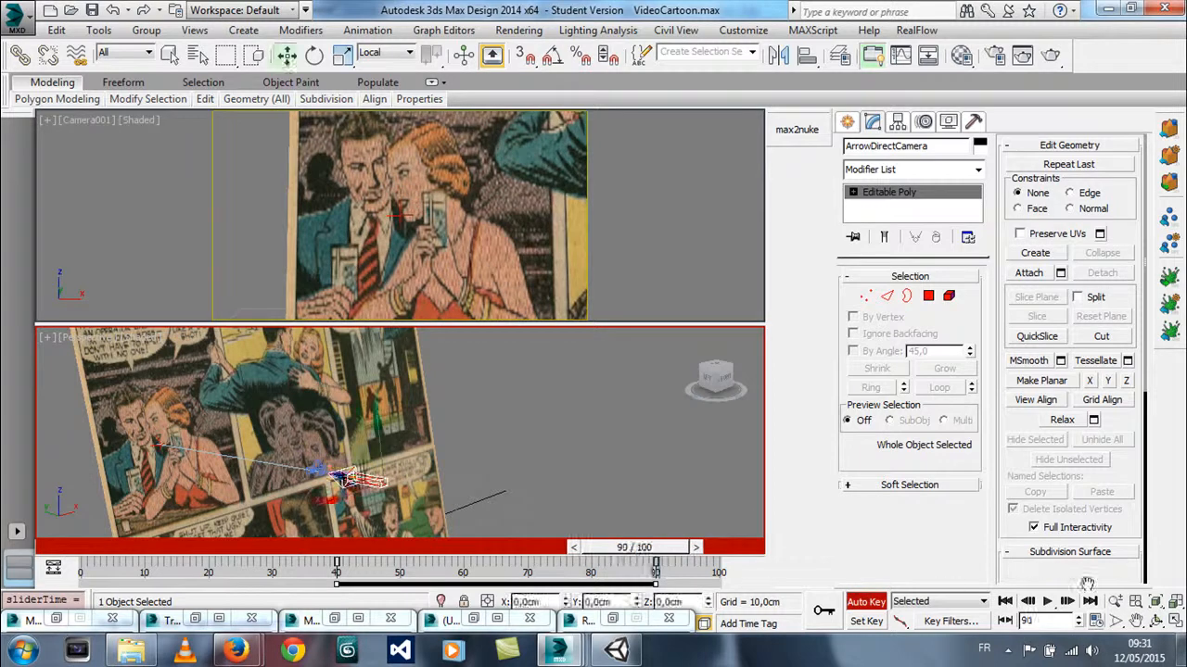
Set the animation end time to 200 frames
{"action": "left_click", "coordinate": [1097, 628]}
{"action": "left_click_drag", "start_coordinate": [543, 358], "coordinate": [481, 360]}
{"action": "type", "text": "200"}
{"action": "key", "text": "Return"}
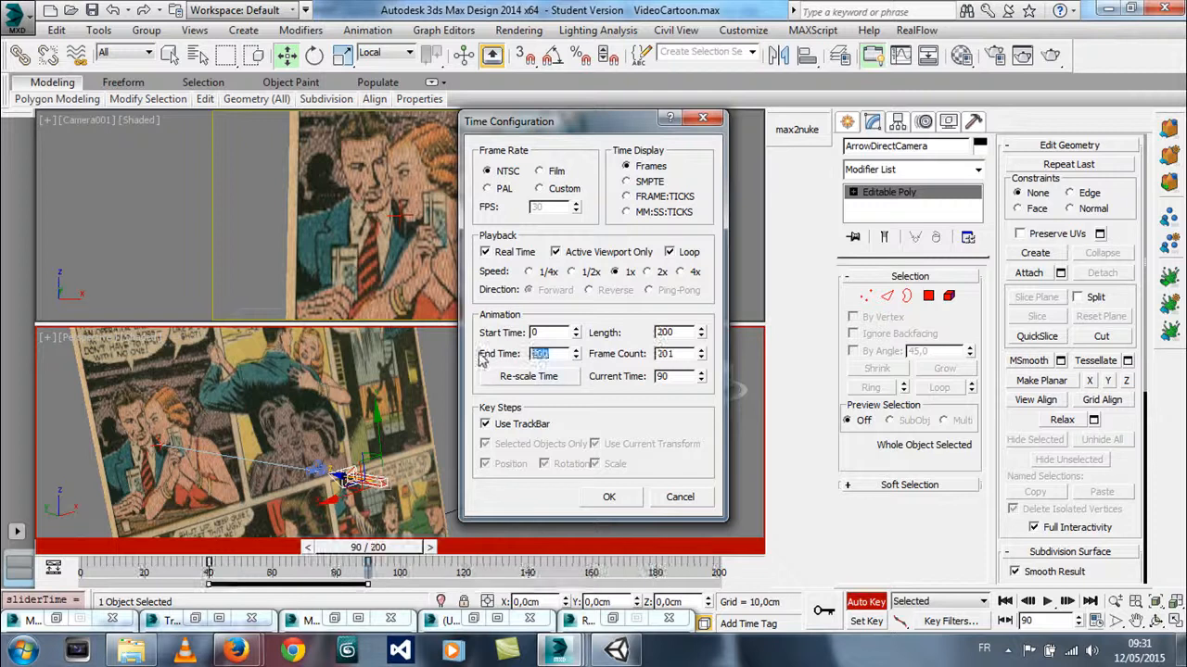
{"action": "left_click", "coordinate": [609, 497]}
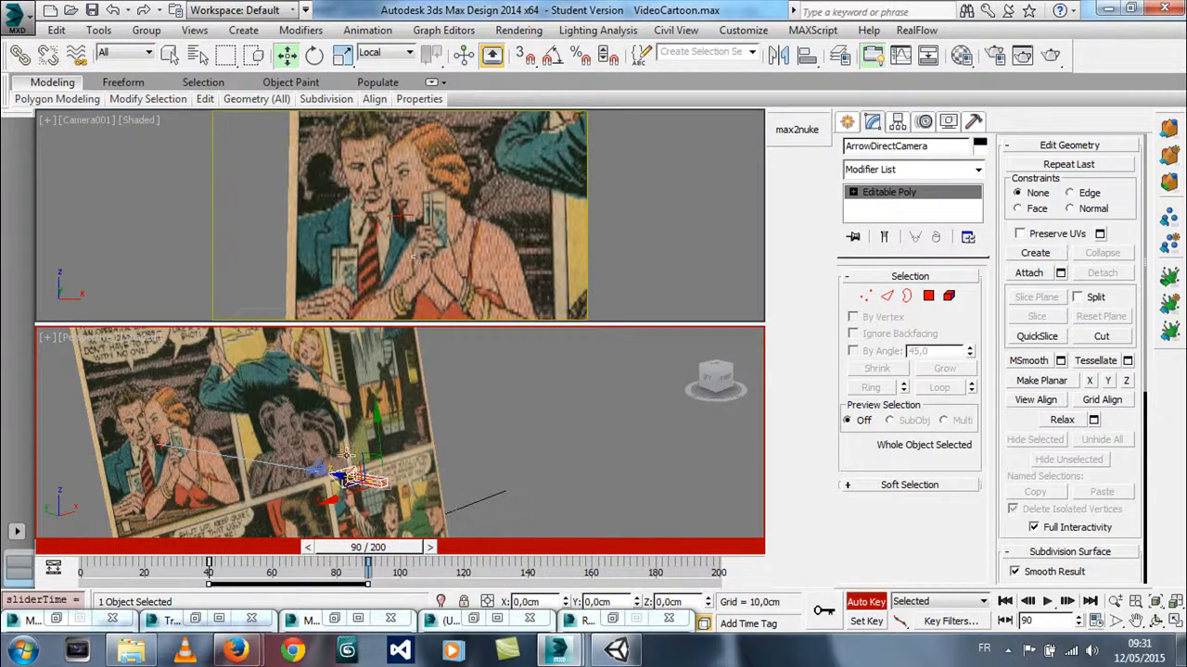
Copy the arrow's frame 90 key to about frame 125 to hold the camera on the couple
{"action": "left_click", "coordinate": [341, 573]}
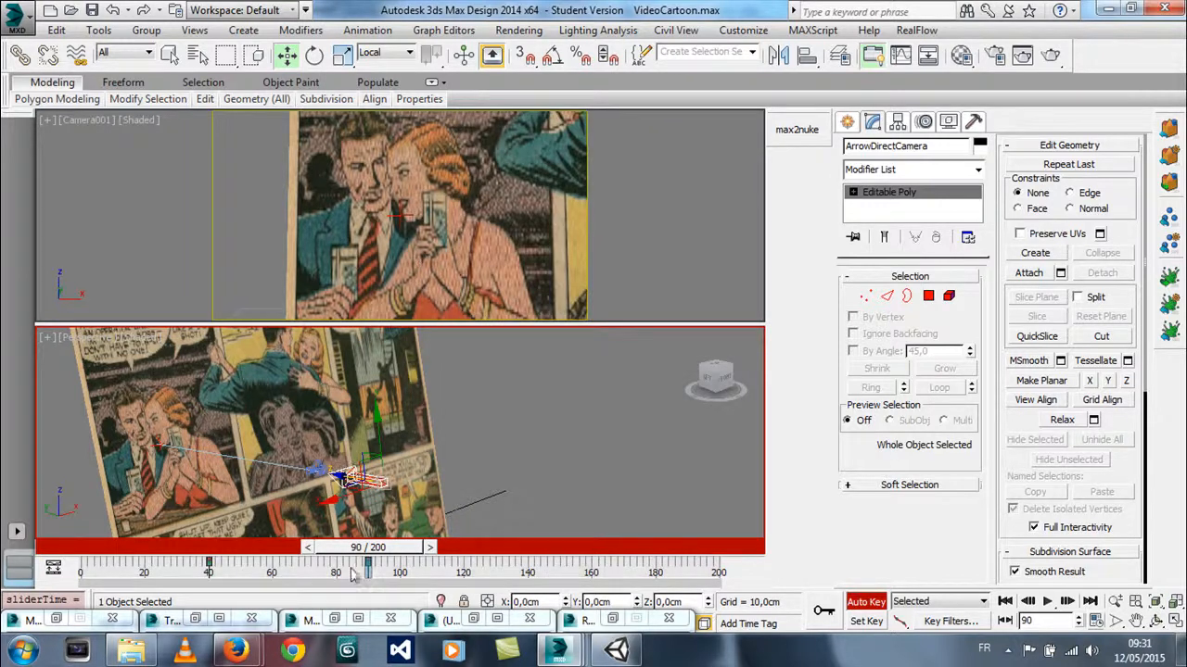
{"action": "left_click_drag", "start_coordinate": [400, 582], "coordinate": [397, 586]}
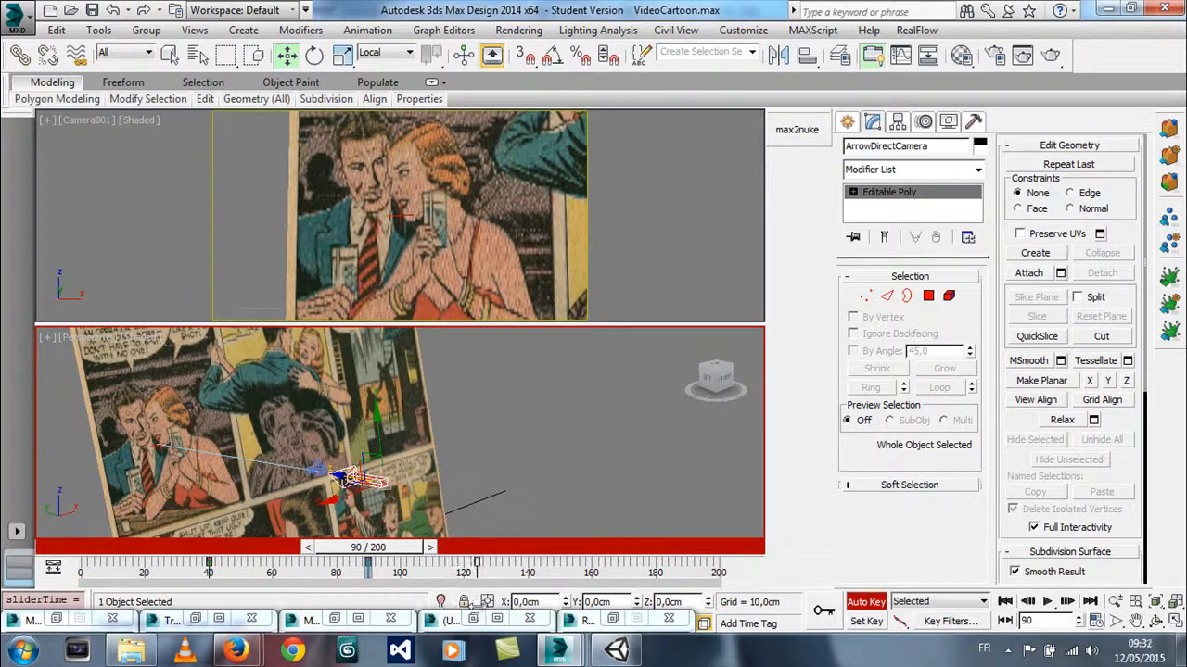
At frame 157, move the arrow across to the embracing couple's panel, pull it back from the page and tilt it upward slightly
{"action": "left_click_drag", "start_coordinate": [369, 548], "coordinate": [574, 568]}
{"action": "key", "text": "w"}
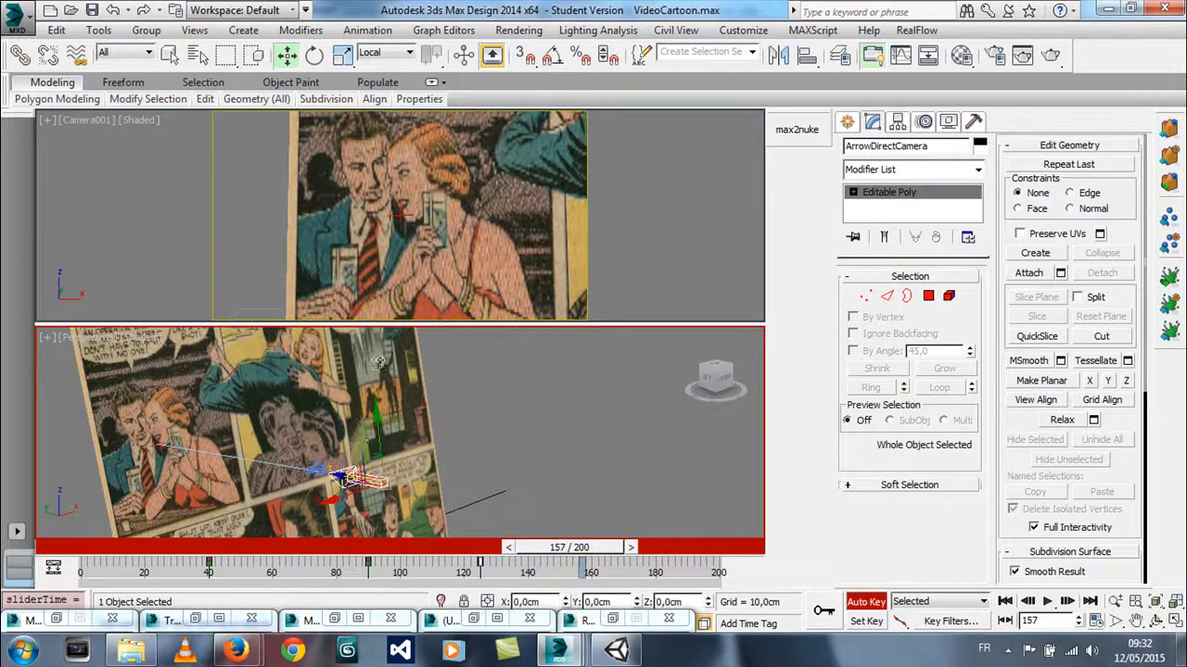
{"action": "left_click_drag", "start_coordinate": [331, 503], "coordinate": [480, 445]}
{"action": "left_click_drag", "start_coordinate": [484, 431], "coordinate": [605, 445]}
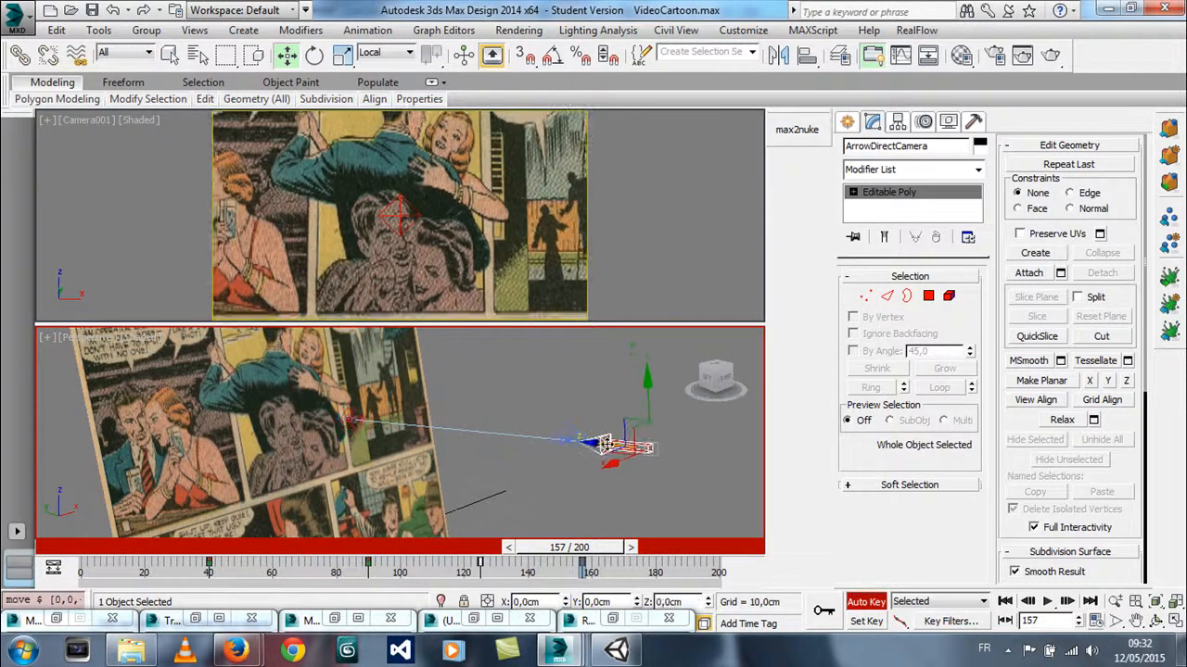
{"action": "left_click_drag", "start_coordinate": [649, 408], "coordinate": [655, 392]}
{"action": "left_click_drag", "start_coordinate": [600, 428], "coordinate": [683, 447]}
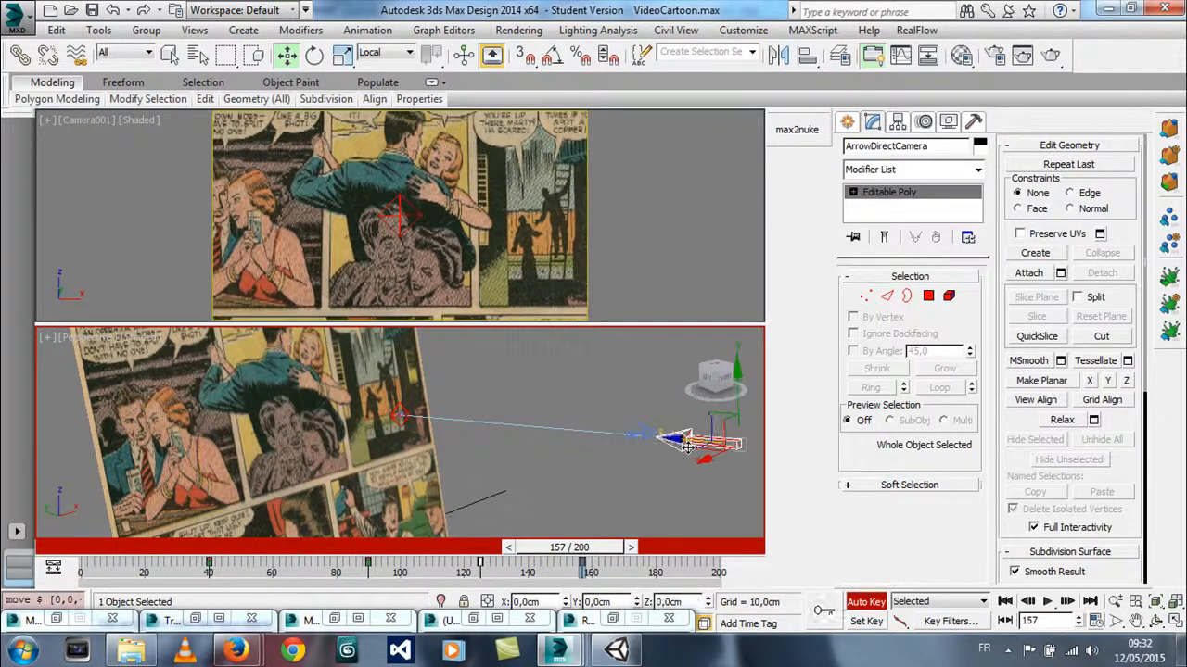
{"action": "left_click", "coordinate": [314, 55]}
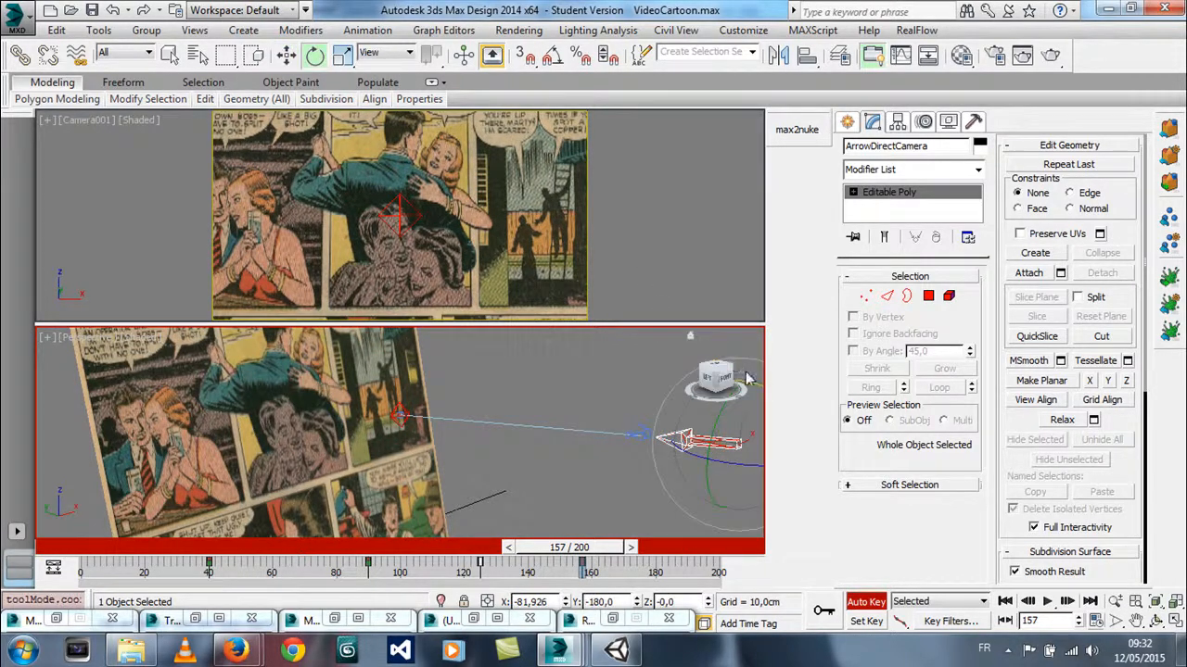
{"action": "left_click_drag", "start_coordinate": [753, 383], "coordinate": [755, 388]}
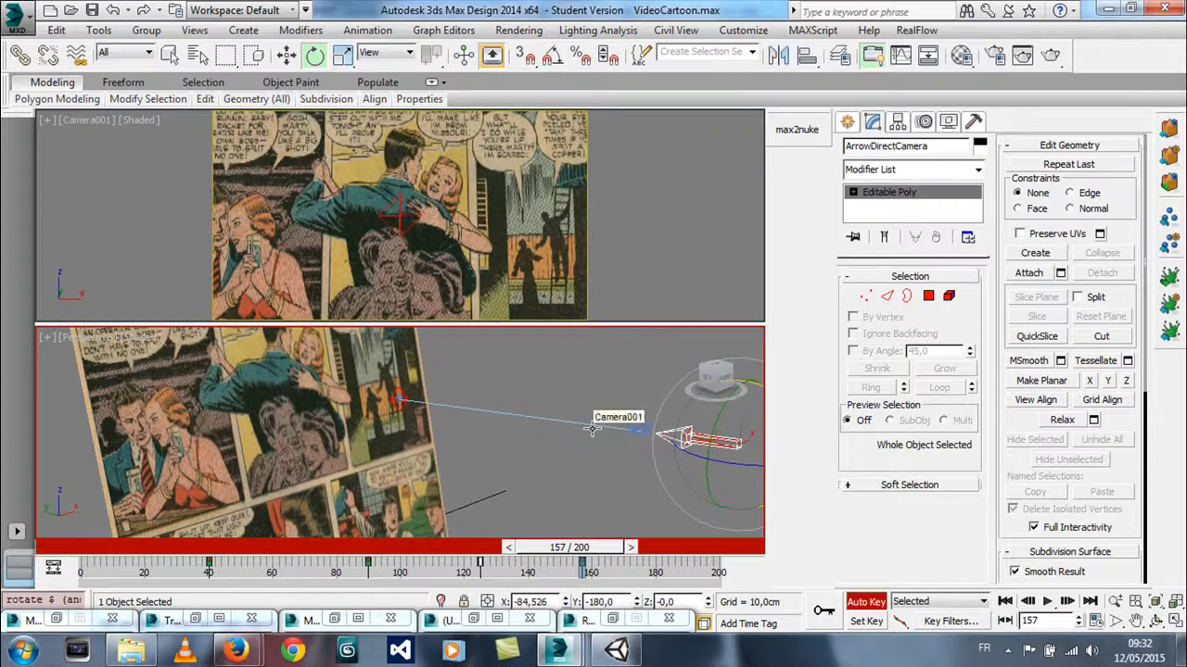
Return to frame 90 and open the Dope Sheet showing the arrow's keys
{"action": "left_click_drag", "start_coordinate": [581, 548], "coordinate": [340, 577]}
{"action": "key", "text": "e"}
{"action": "key", "text": "e"}
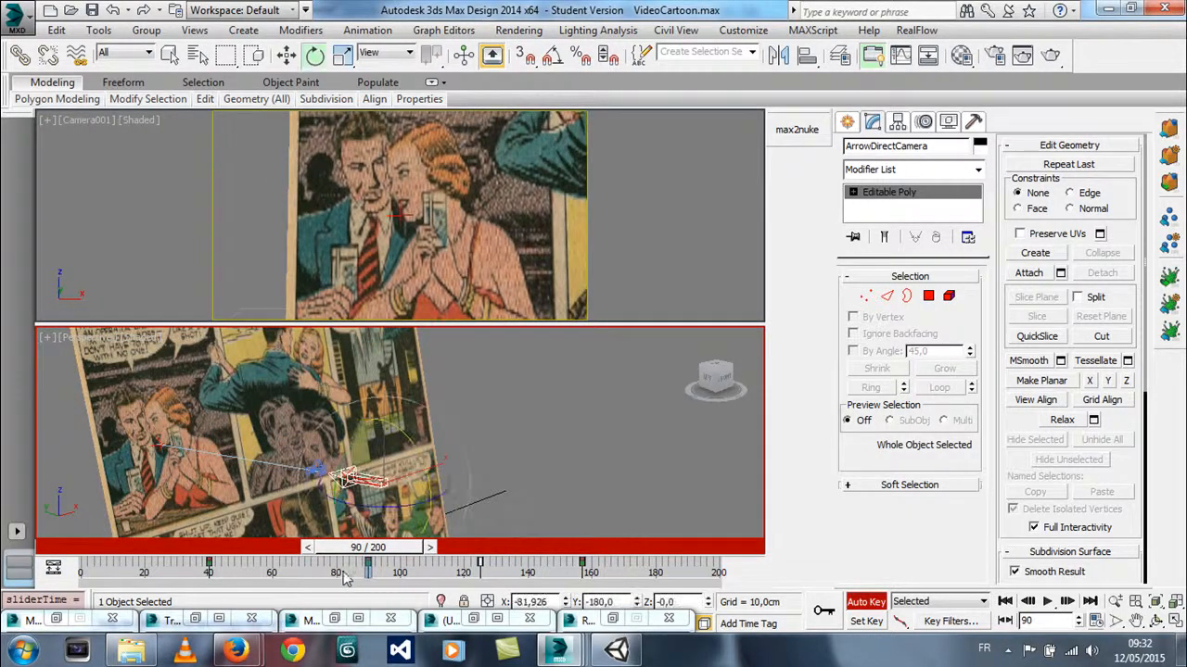
{"action": "left_click", "coordinate": [420, 33]}
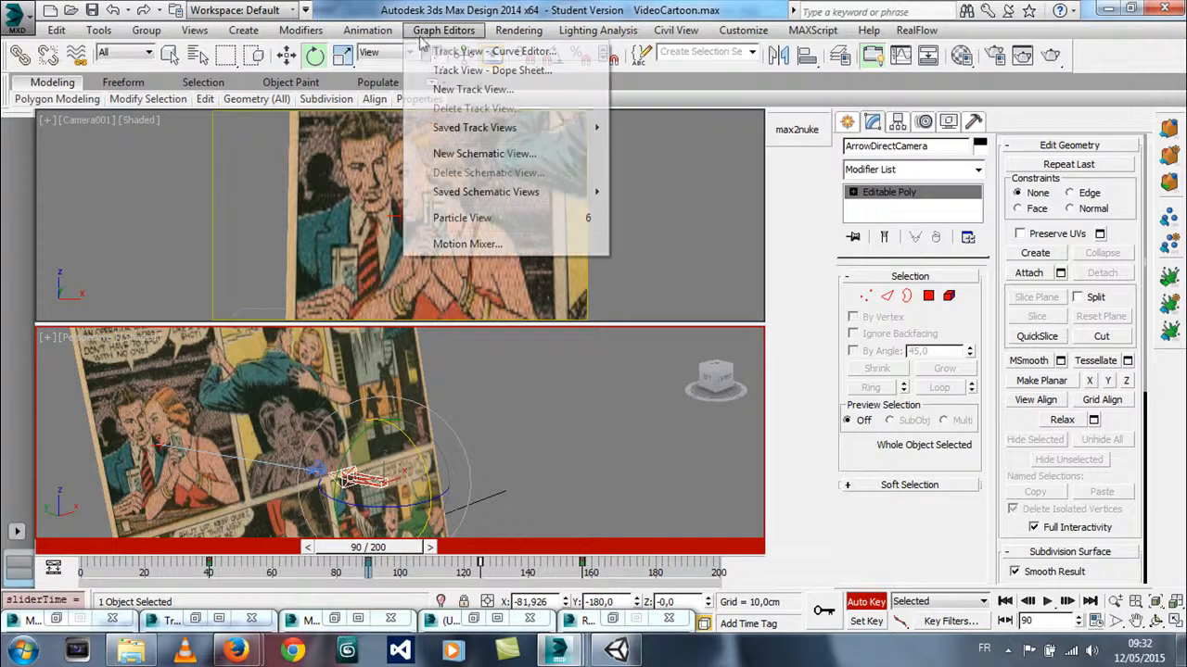
{"action": "left_click", "coordinate": [443, 71]}
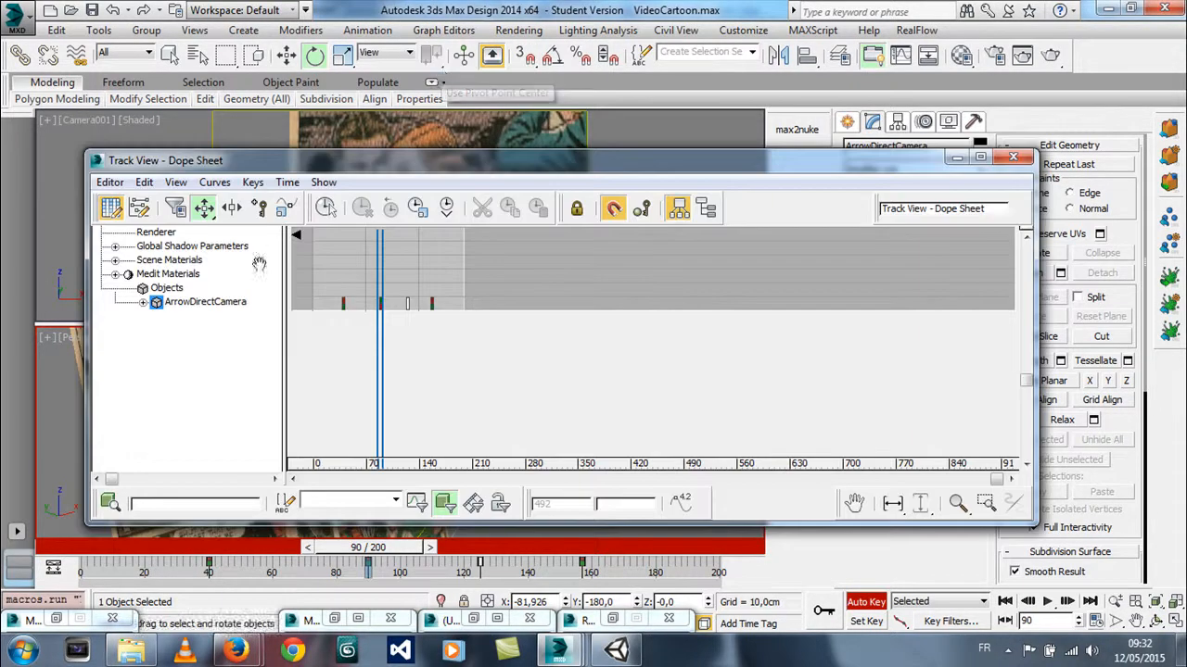
Expand ArrowDirectCamera's tracks to its X, Y and Z Position keys, move the Dope Sheet clear of the viewports and return to frame 90
{"action": "left_click", "coordinate": [141, 302]}
{"action": "middle_click_drag", "start_coordinate": [140, 380], "coordinate": [142, 345]}
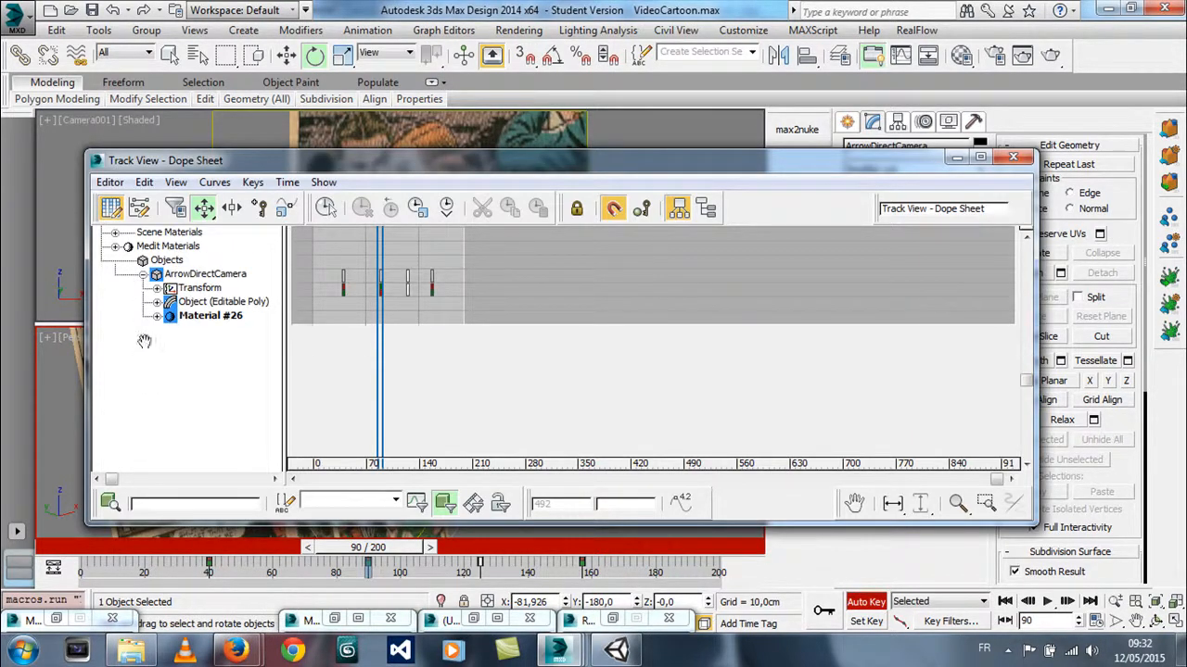
{"action": "left_click", "coordinate": [157, 288]}
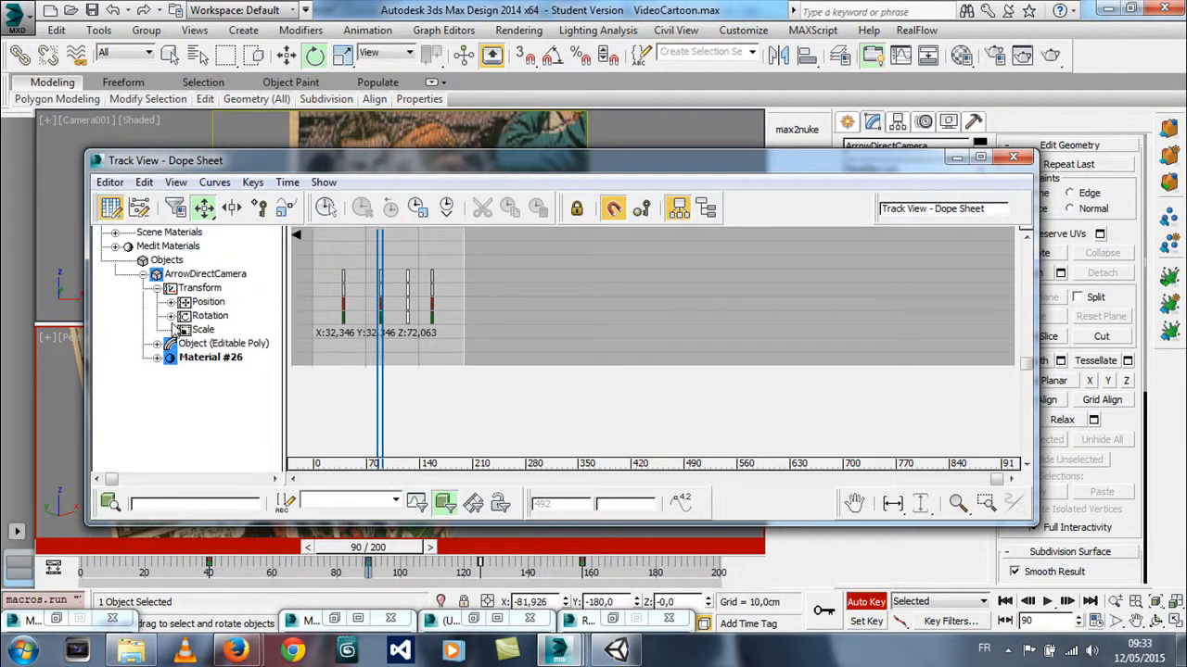
{"action": "left_click", "coordinate": [171, 303]}
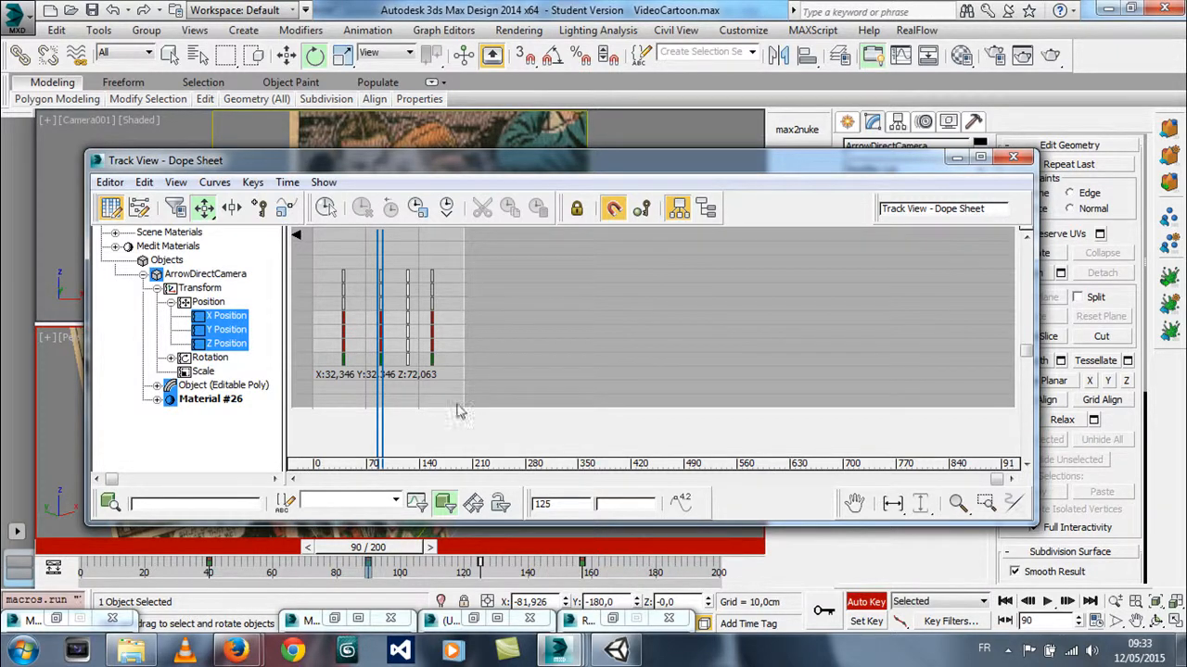
{"action": "left_click_drag", "start_coordinate": [375, 248], "coordinate": [389, 249]}
{"action": "left_click_drag", "start_coordinate": [414, 167], "coordinate": [881, 158]}
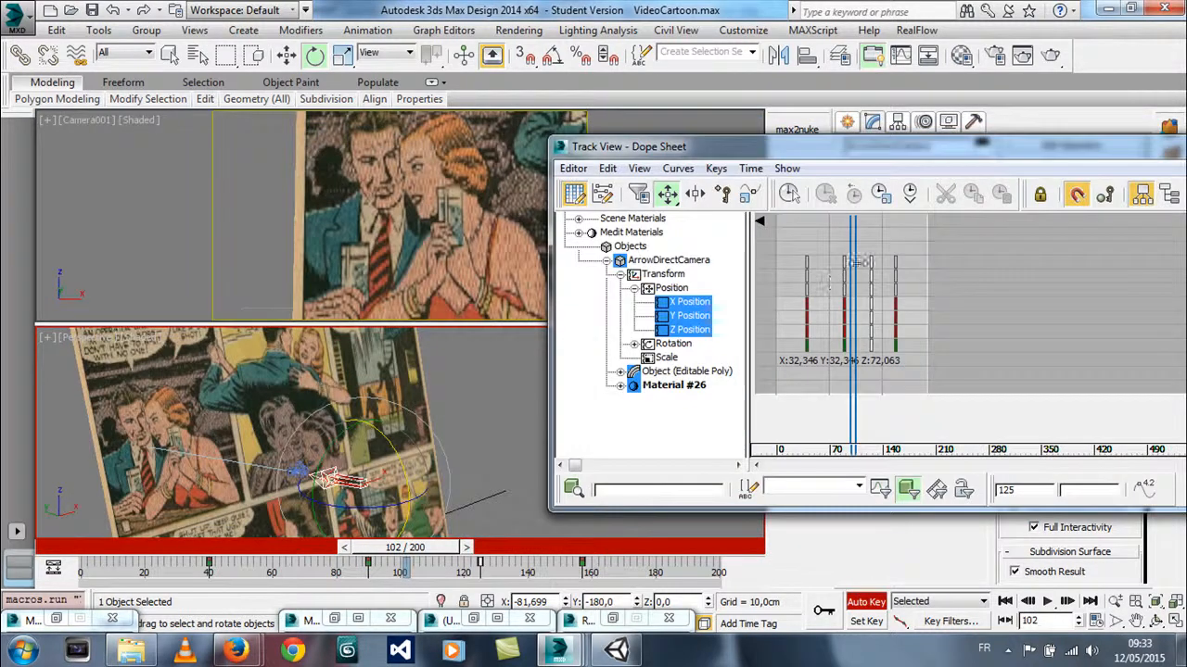
{"action": "mouse_move", "coordinate": [858, 245]}
{"action": "left_mouse_down"}
{"action": "mouse_move", "coordinate": [839, 245]}
{"action": "mouse_move", "coordinate": [868, 246]}
{"action": "mouse_move", "coordinate": [844, 262]}
{"action": "left_mouse_up"}
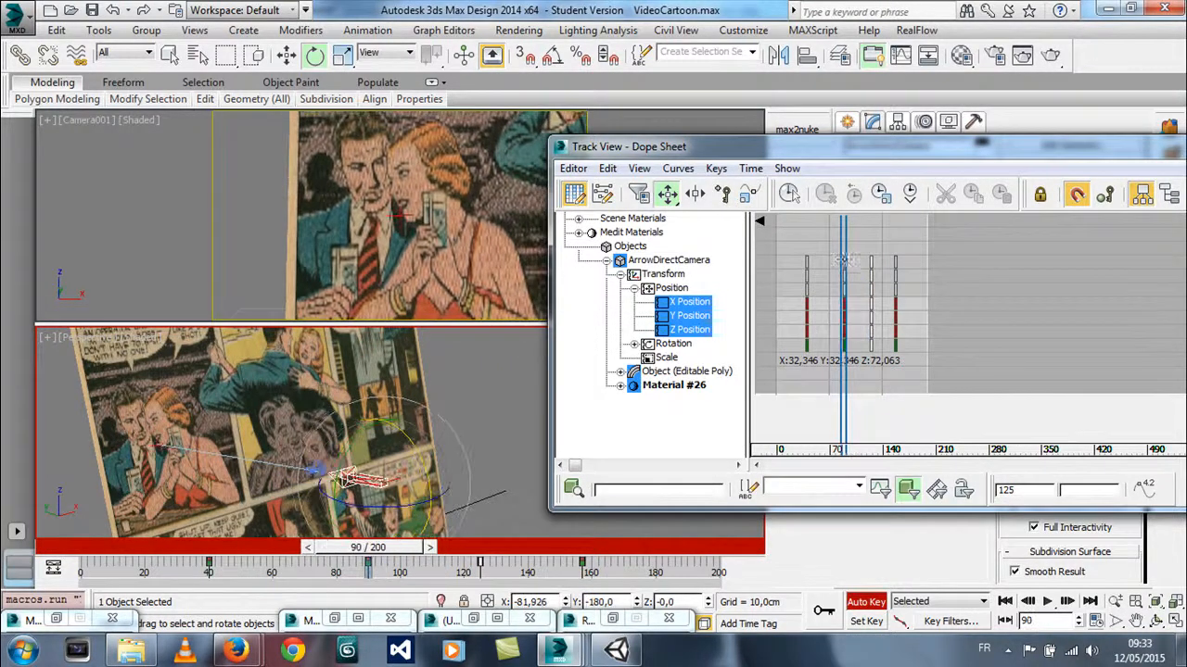
Set the X Position key at frame 90 to a stepped Out tangent and check the In tangent of the frame 125 key
{"action": "left_click", "coordinate": [844, 306]}
{"action": "right_click", "coordinate": [844, 306]}
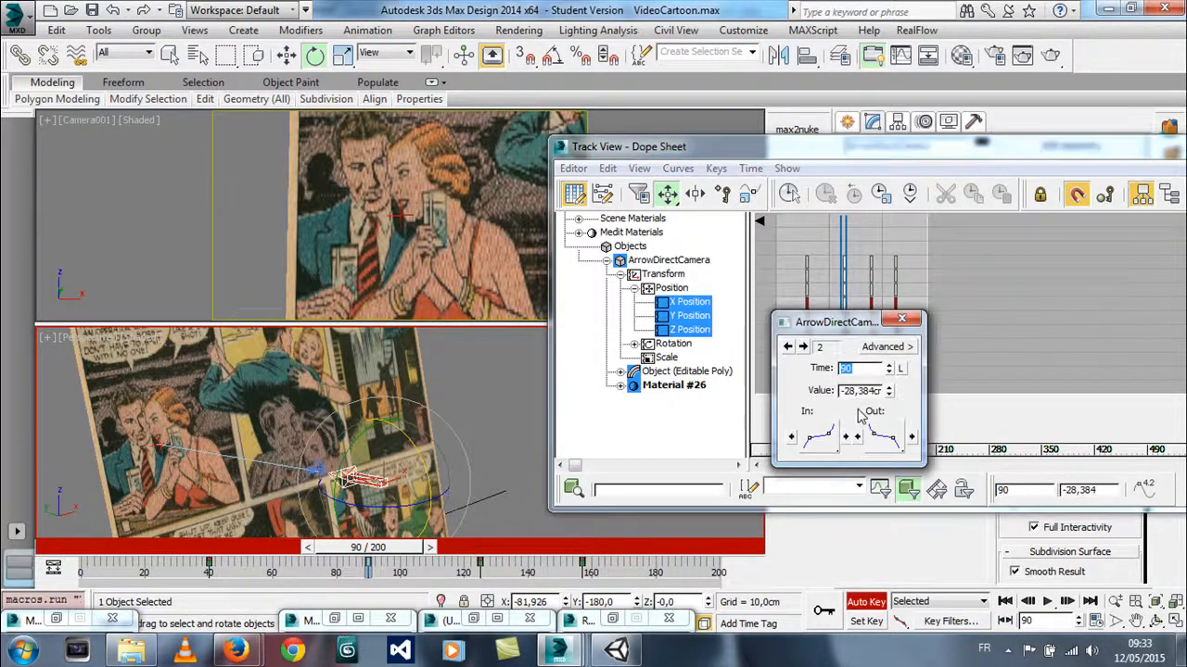
{"action": "left_click_drag", "start_coordinate": [883, 442], "coordinate": [883, 501]}
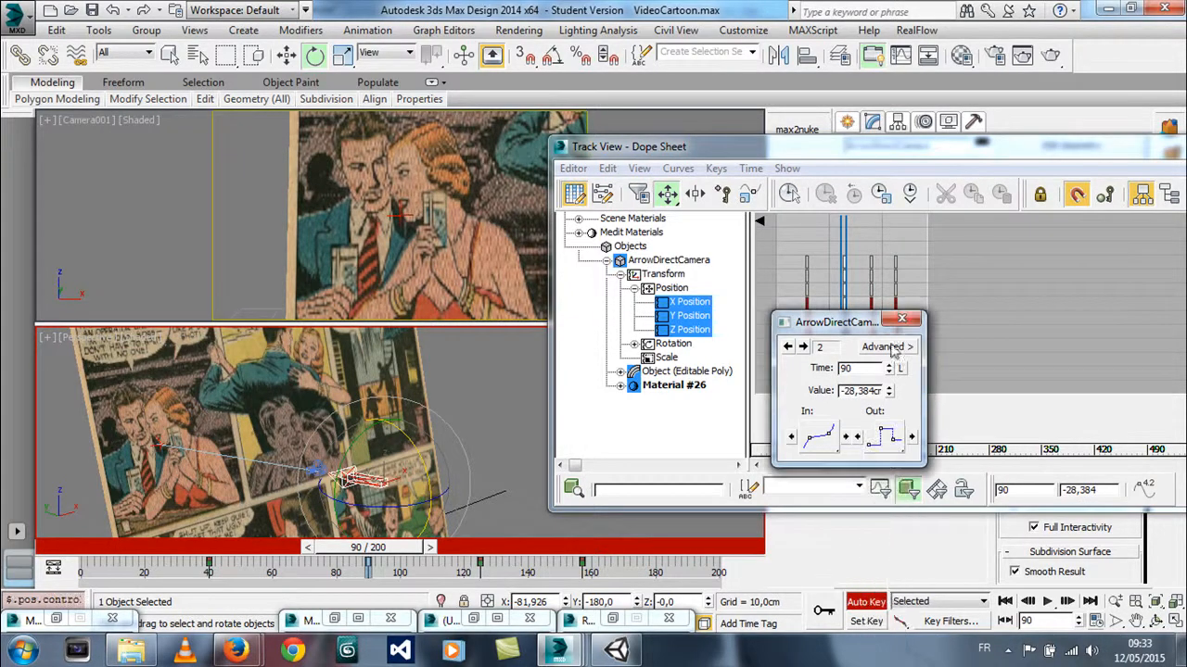
{"action": "left_click", "coordinate": [900, 322]}
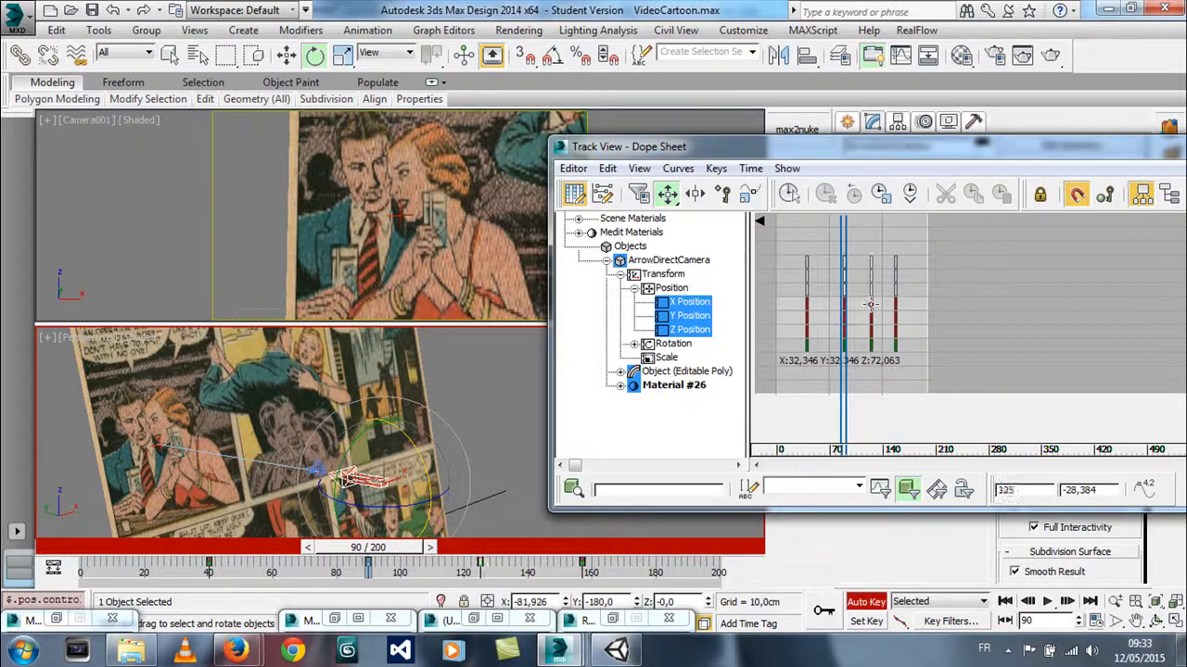
{"action": "right_click", "coordinate": [869, 305]}
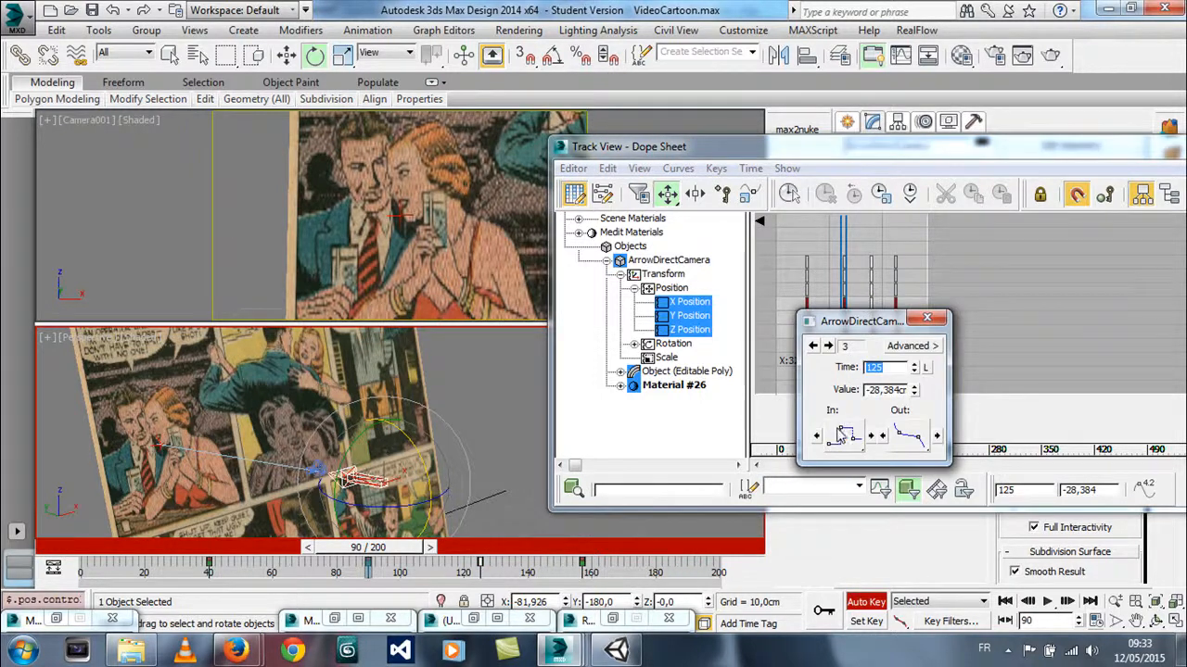
{"action": "left_click", "coordinate": [926, 319]}
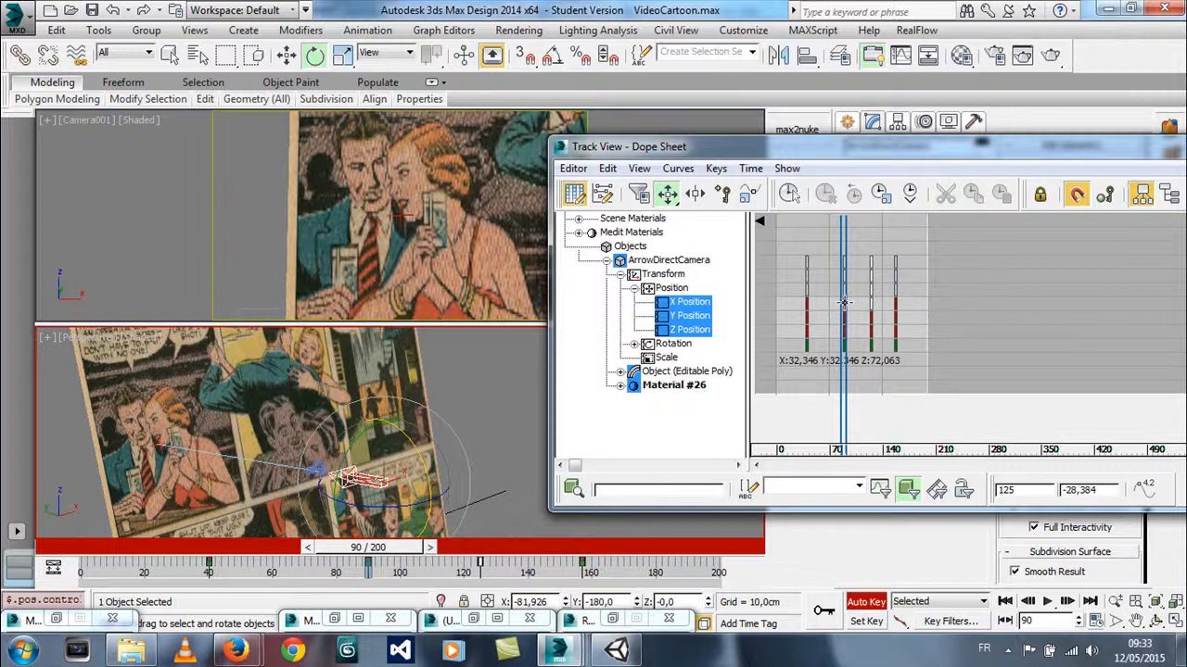
Set the Y Position key at frame 90 to a stepped Out tangent and check the key at frame 125
{"action": "right_click", "coordinate": [844, 316]}
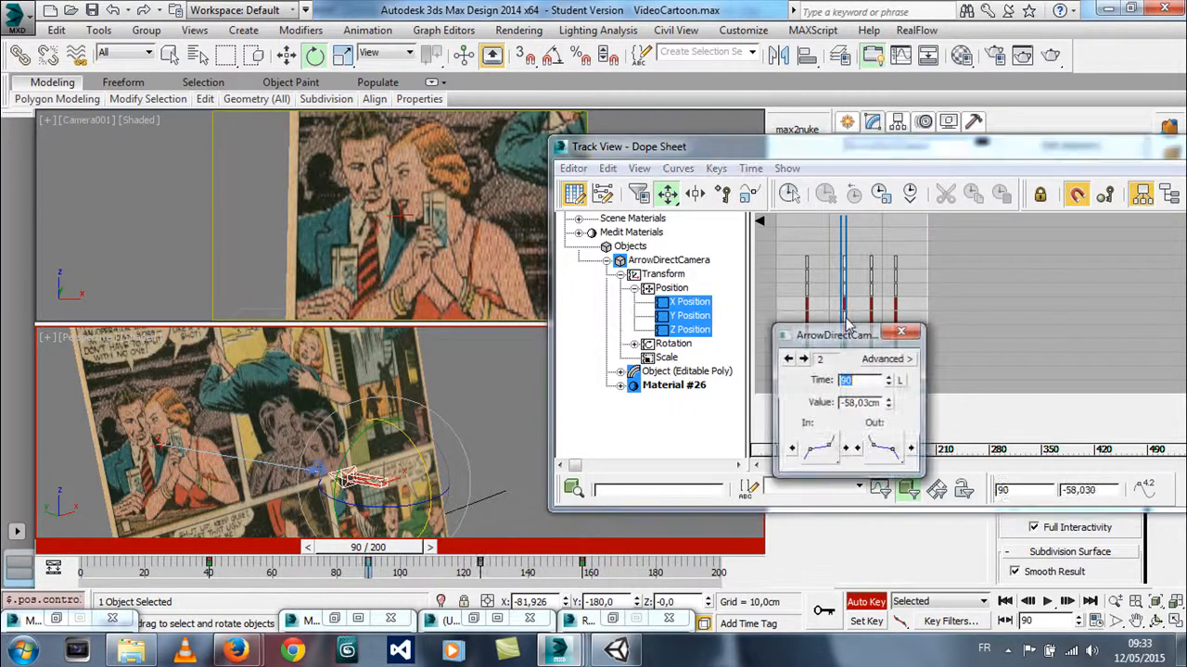
{"action": "left_click_drag", "start_coordinate": [885, 450], "coordinate": [886, 278]}
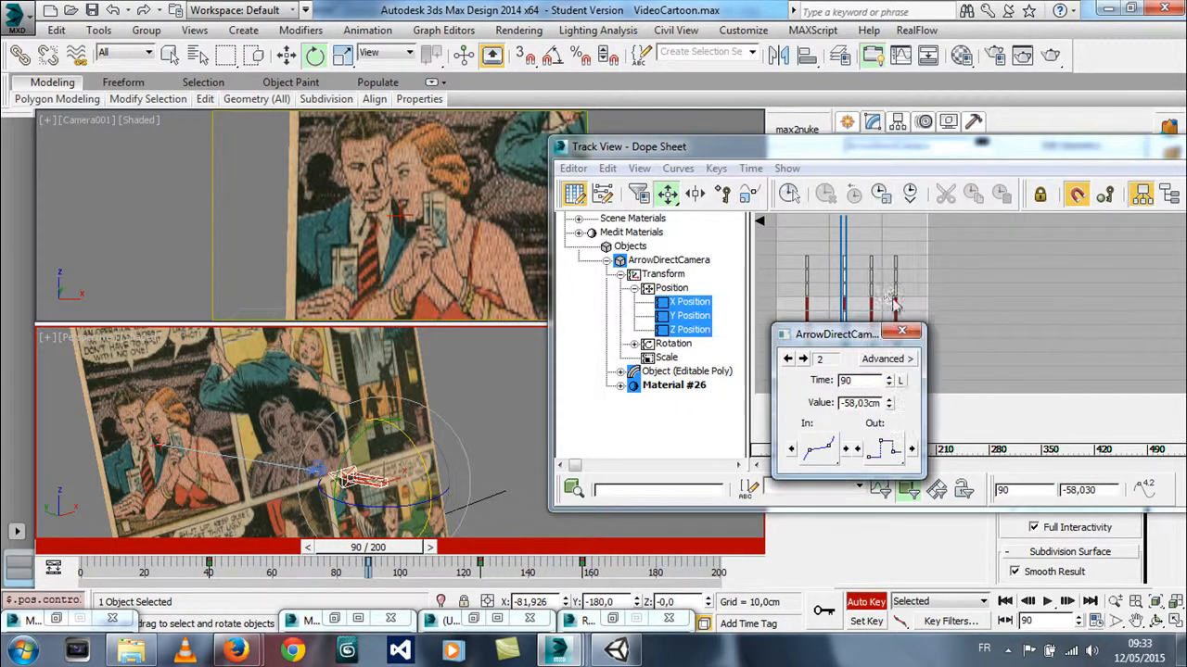
{"action": "left_click", "coordinate": [803, 359]}
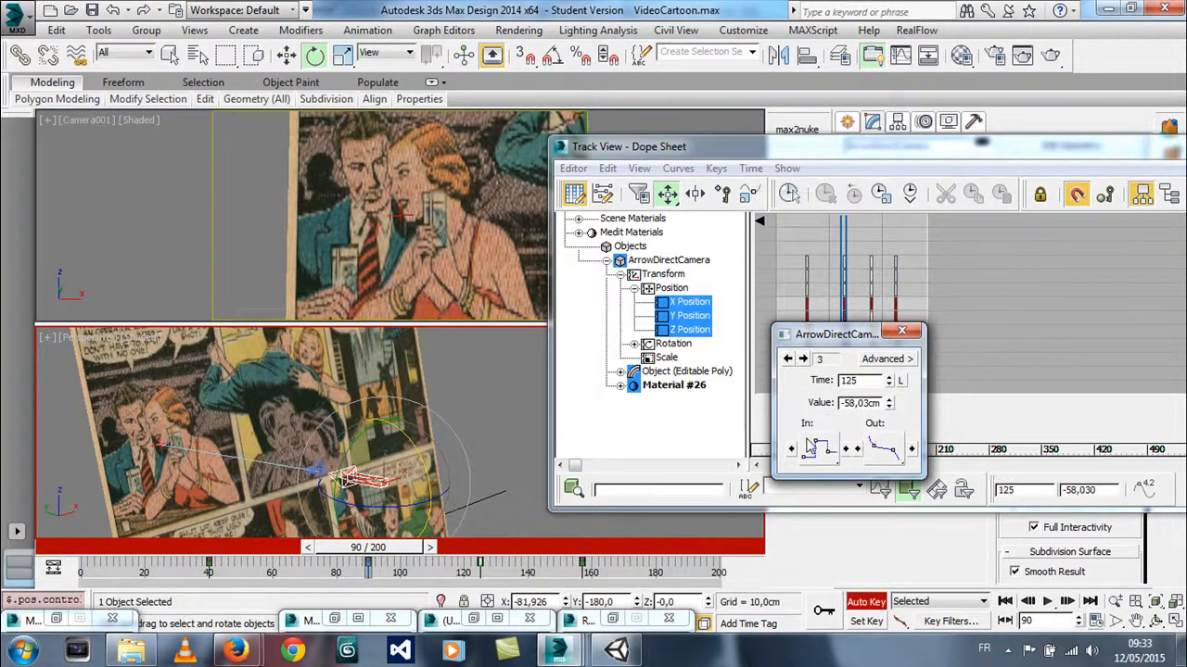
{"action": "left_click", "coordinate": [902, 331]}
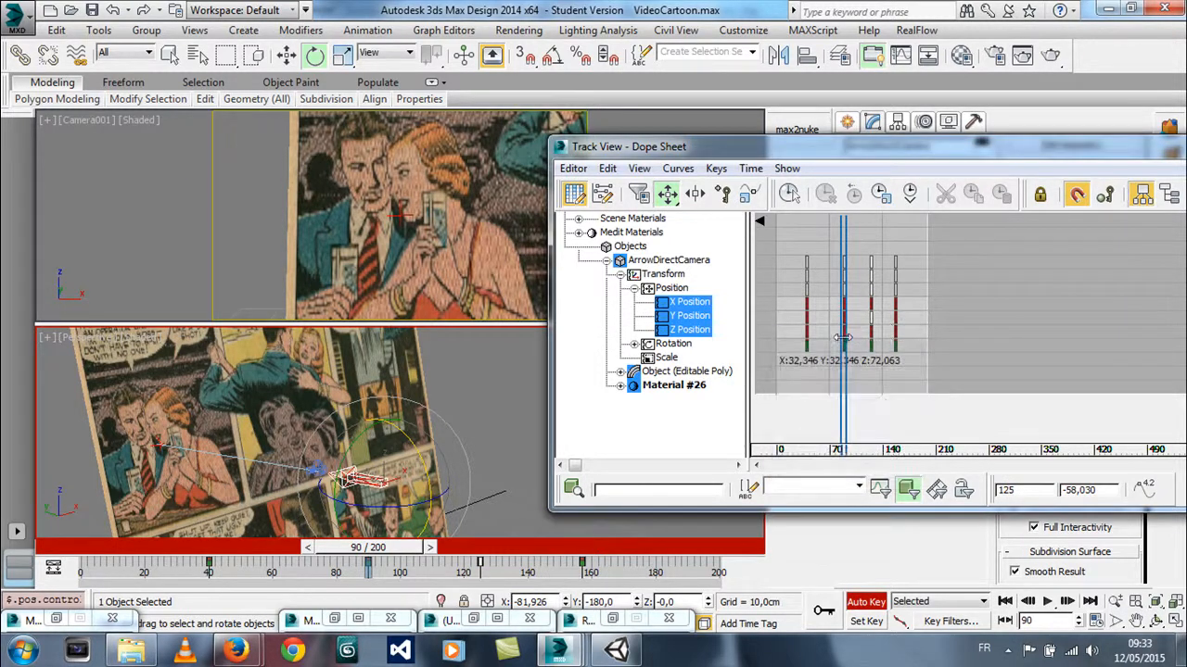
Set the Z Position key at frame 90 to a stepped Out tangent
{"action": "right_click", "coordinate": [843, 334]}
{"action": "left_click_drag", "start_coordinate": [879, 461], "coordinate": [888, 295]}
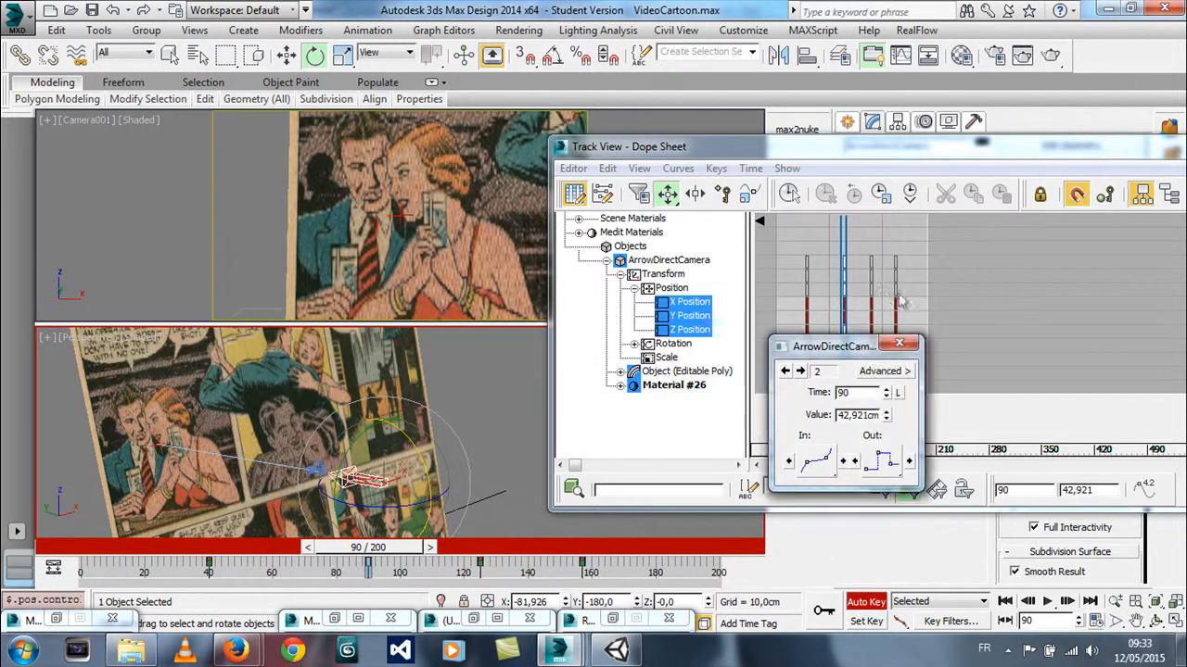
{"action": "left_click", "coordinate": [899, 345]}
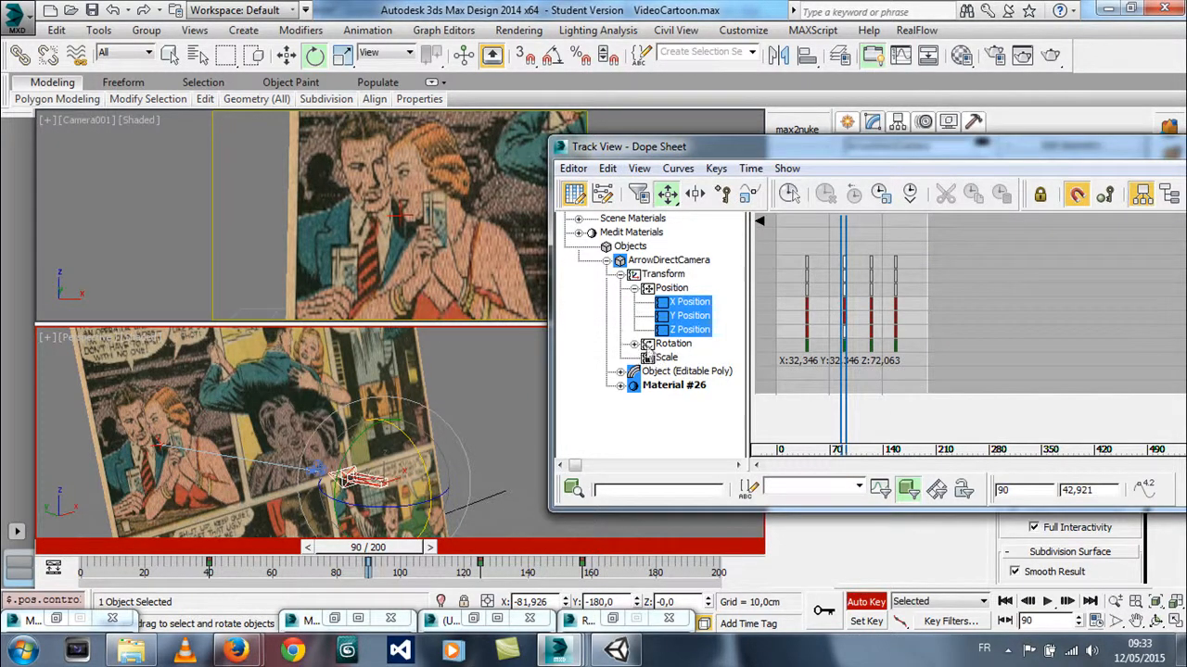
Expand the Rotation tracks, give the X Rotation key at frame 90 a stepped Out tangent and check its frame 125 key
{"action": "left_click", "coordinate": [635, 344]}
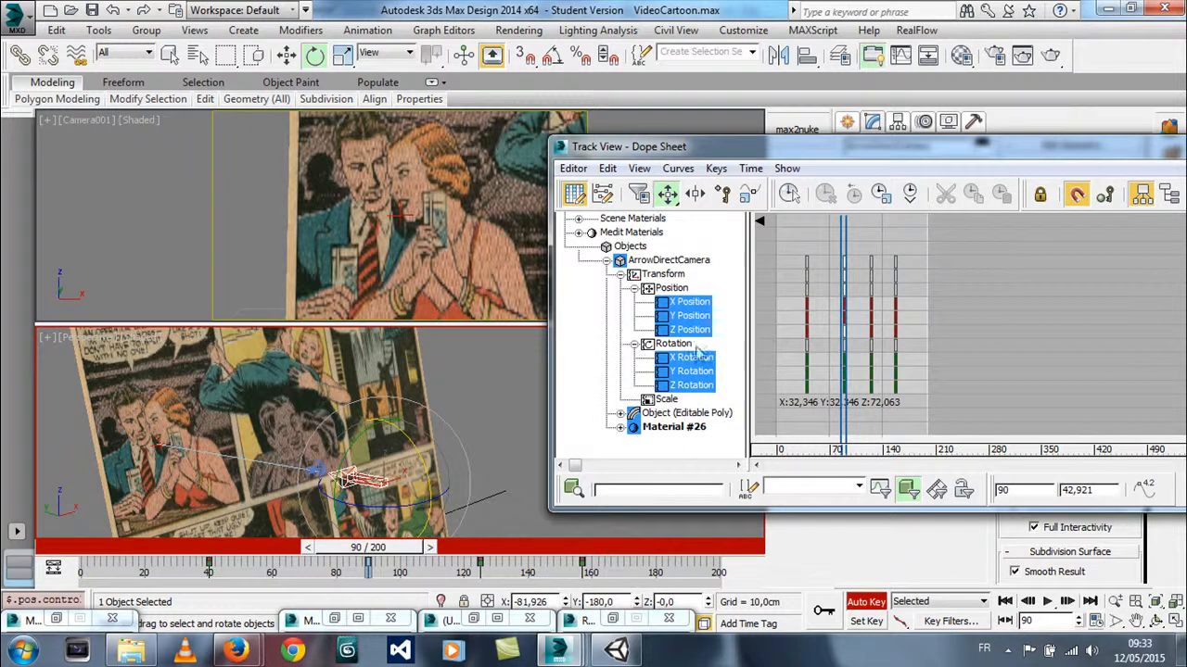
{"action": "left_click", "coordinate": [846, 360]}
{"action": "right_click", "coordinate": [846, 361]}
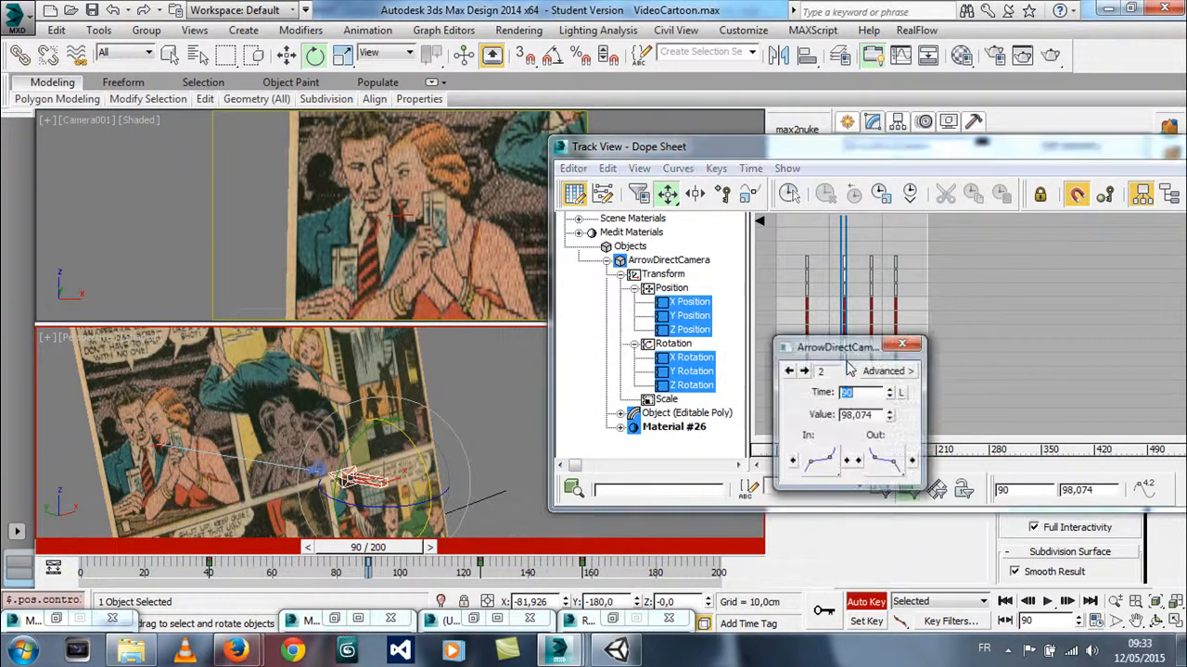
{"action": "left_click_drag", "start_coordinate": [885, 461], "coordinate": [882, 348]}
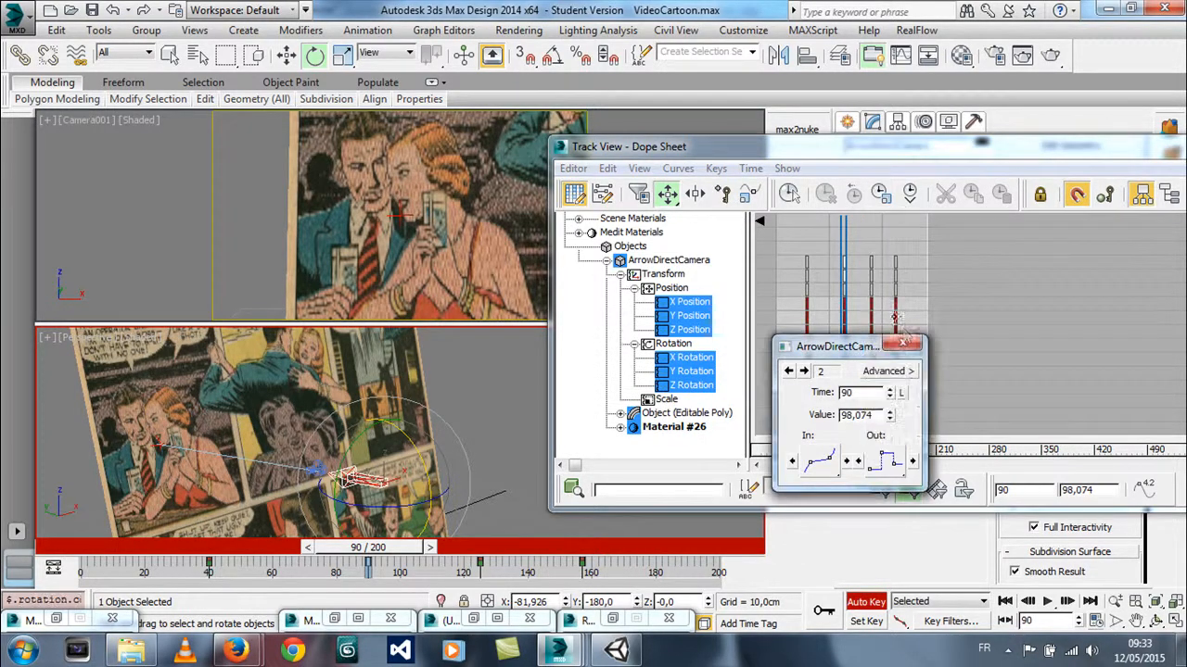
{"action": "left_click", "coordinate": [916, 346]}
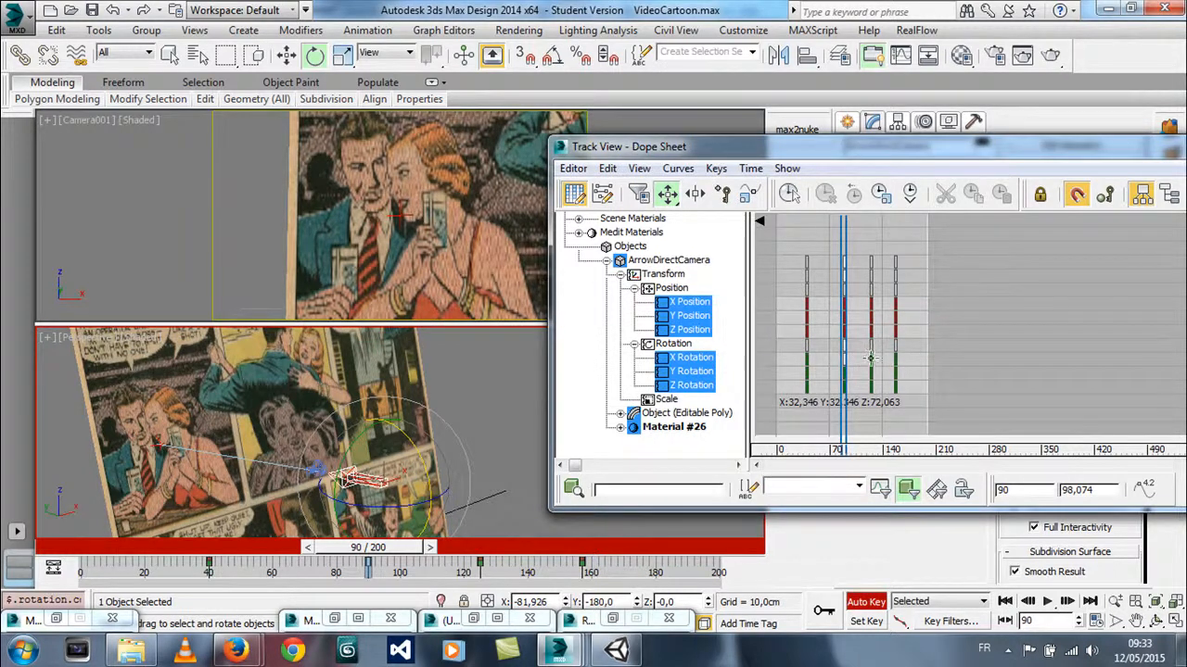
{"action": "left_click", "coordinate": [869, 357]}
{"action": "right_click", "coordinate": [870, 357]}
{"action": "left_click", "coordinate": [927, 344]}
Give the Y Rotation key at frame 90 a stepped Out tangent and check the tangents at frames 90 and 125
{"action": "left_click", "coordinate": [844, 373]}
{"action": "right_click", "coordinate": [843, 372]}
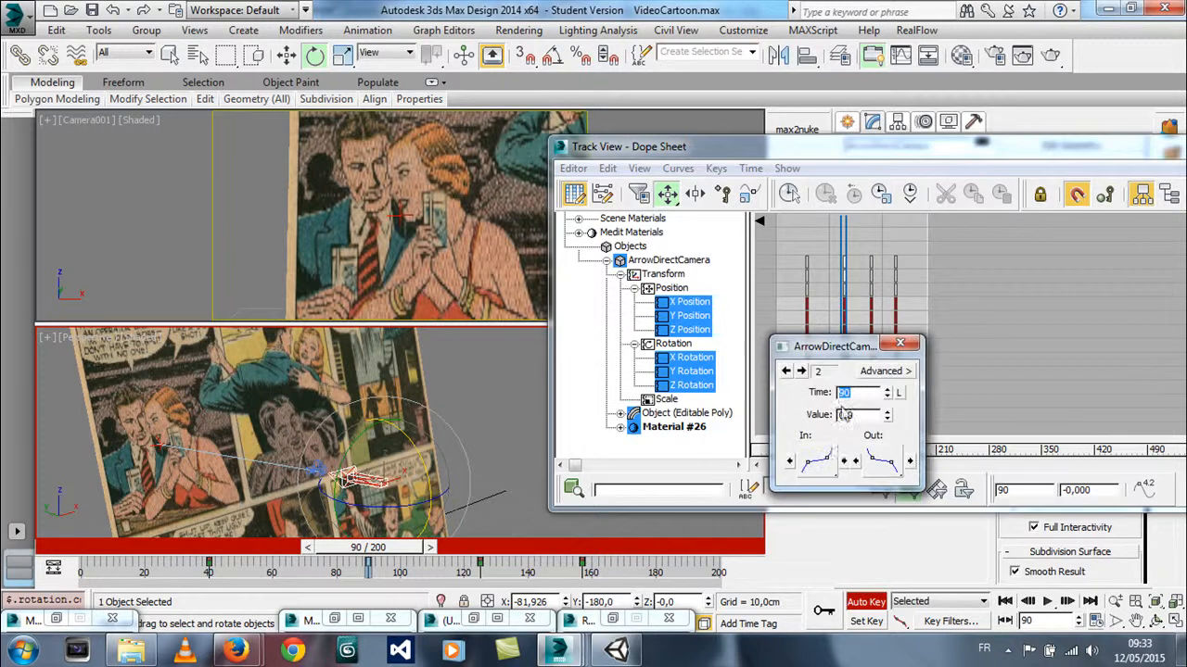
{"action": "left_click_drag", "start_coordinate": [882, 461], "coordinate": [883, 292]}
{"action": "left_click", "coordinate": [910, 346]}
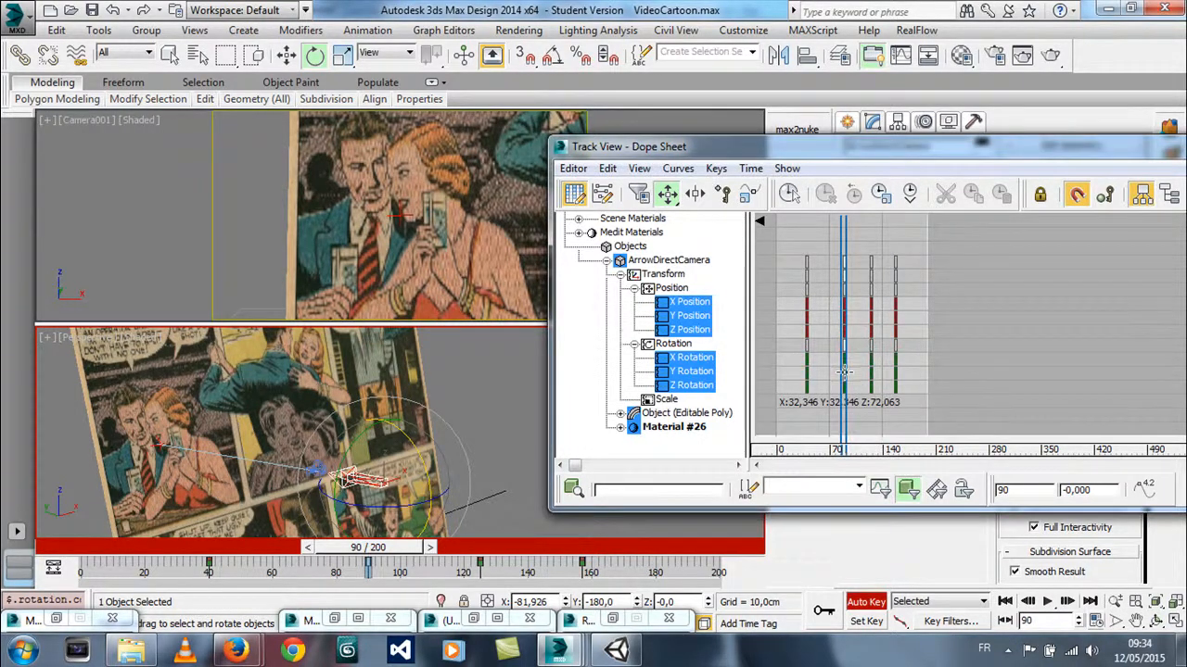
{"action": "right_click", "coordinate": [844, 372]}
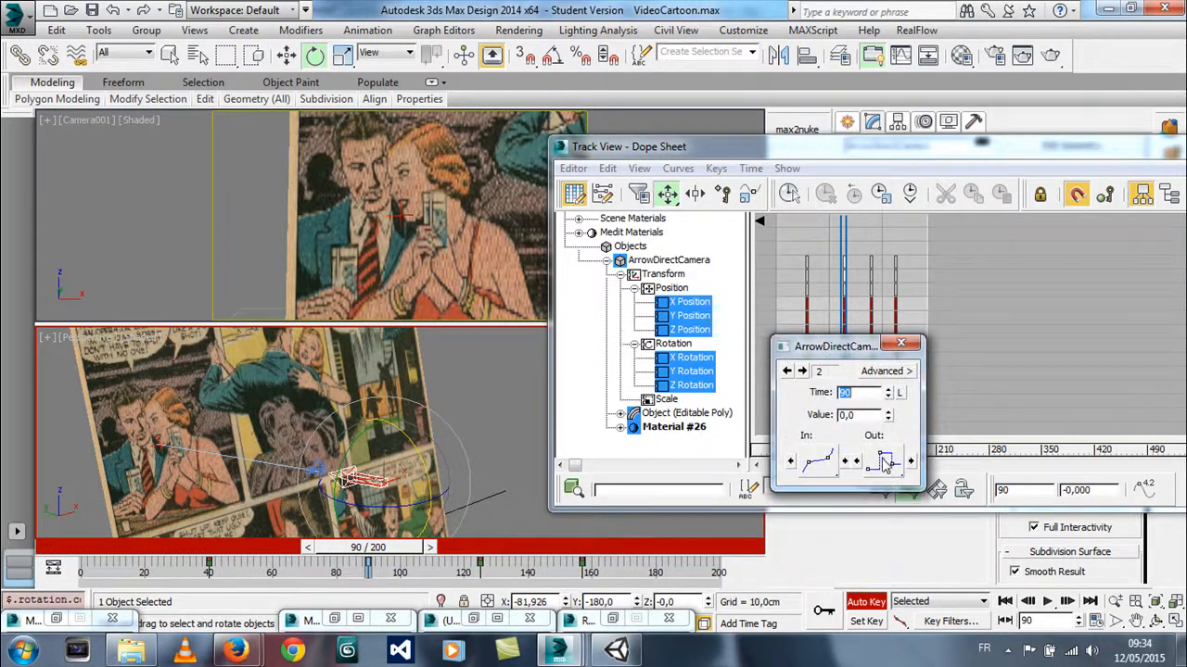
{"action": "left_click", "coordinate": [900, 344]}
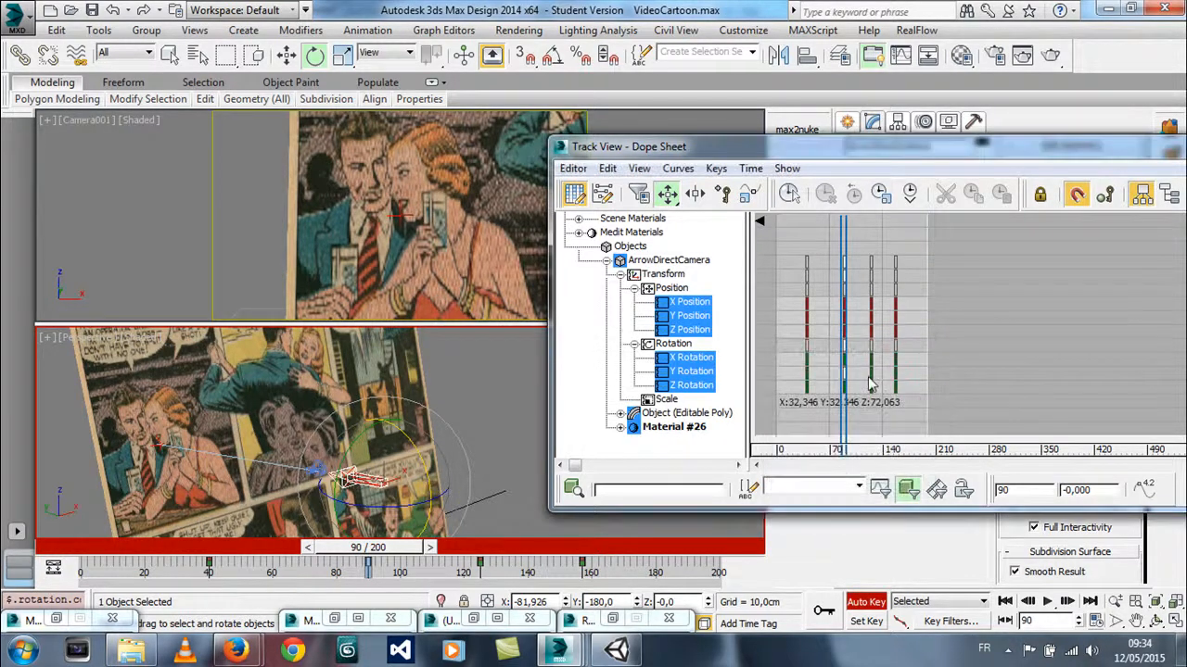
{"action": "right_click", "coordinate": [872, 375]}
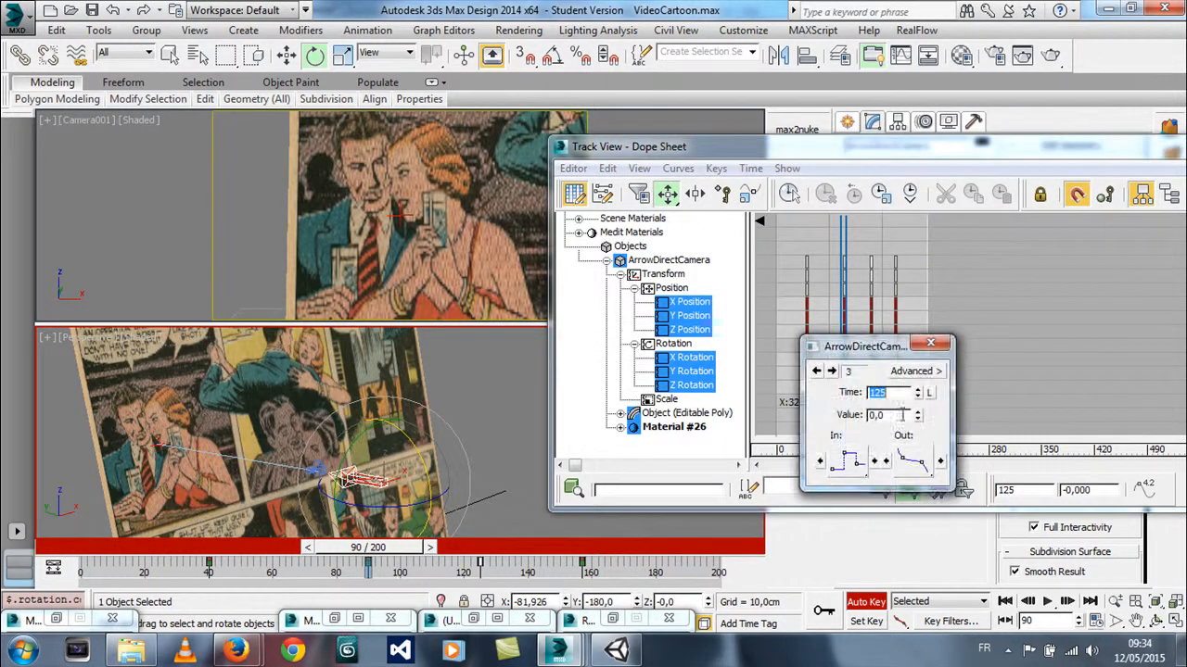
{"action": "left_click", "coordinate": [931, 344]}
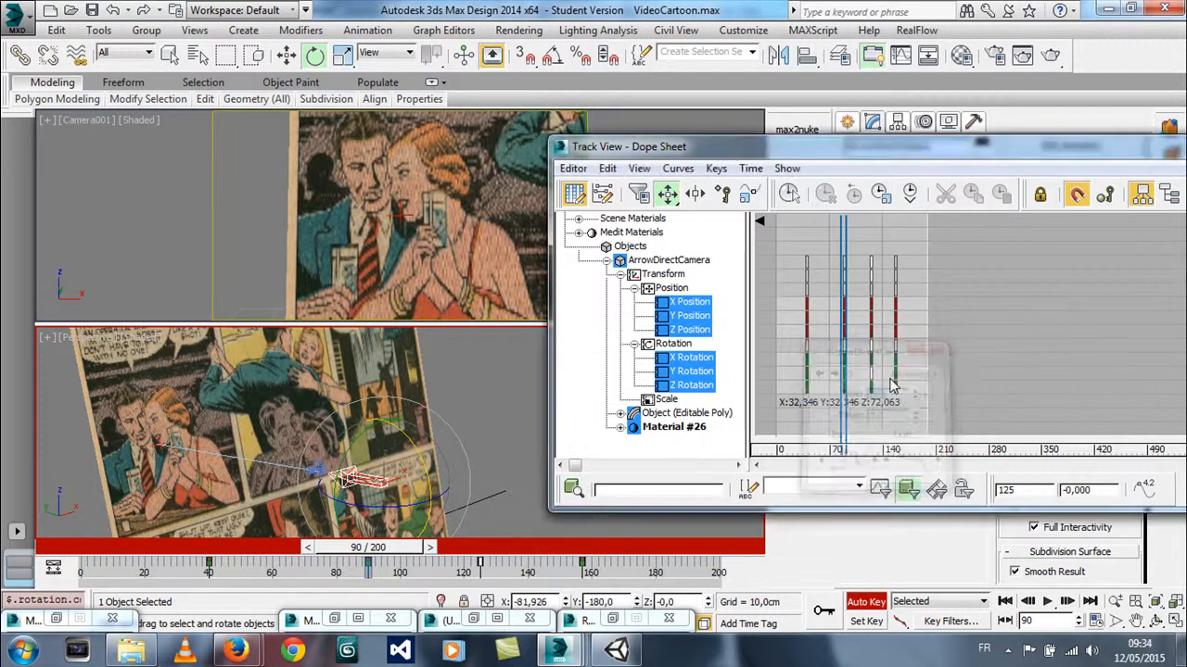
Give the Z Rotation key at frame 90 a stepped Out tangent and check the key at frame 125
{"action": "left_click", "coordinate": [841, 389]}
{"action": "right_click", "coordinate": [843, 390]}
{"action": "left_click", "coordinate": [879, 459]}
{"action": "left_click_drag", "start_coordinate": [878, 451], "coordinate": [885, 291]}
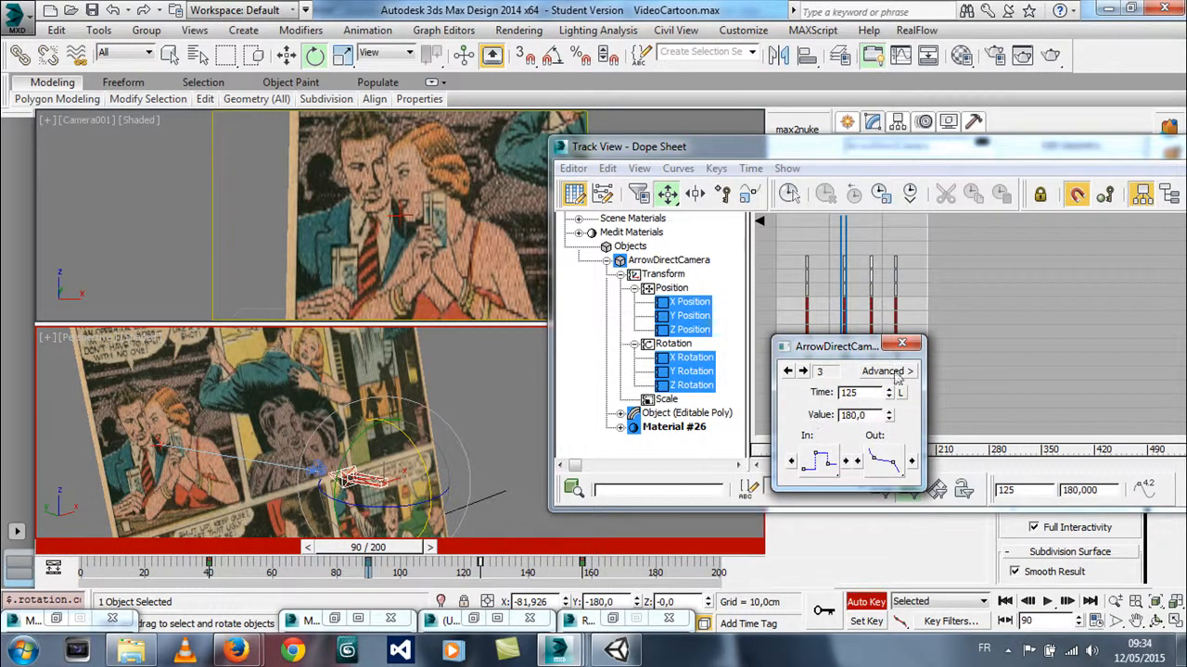
{"action": "left_click", "coordinate": [901, 344]}
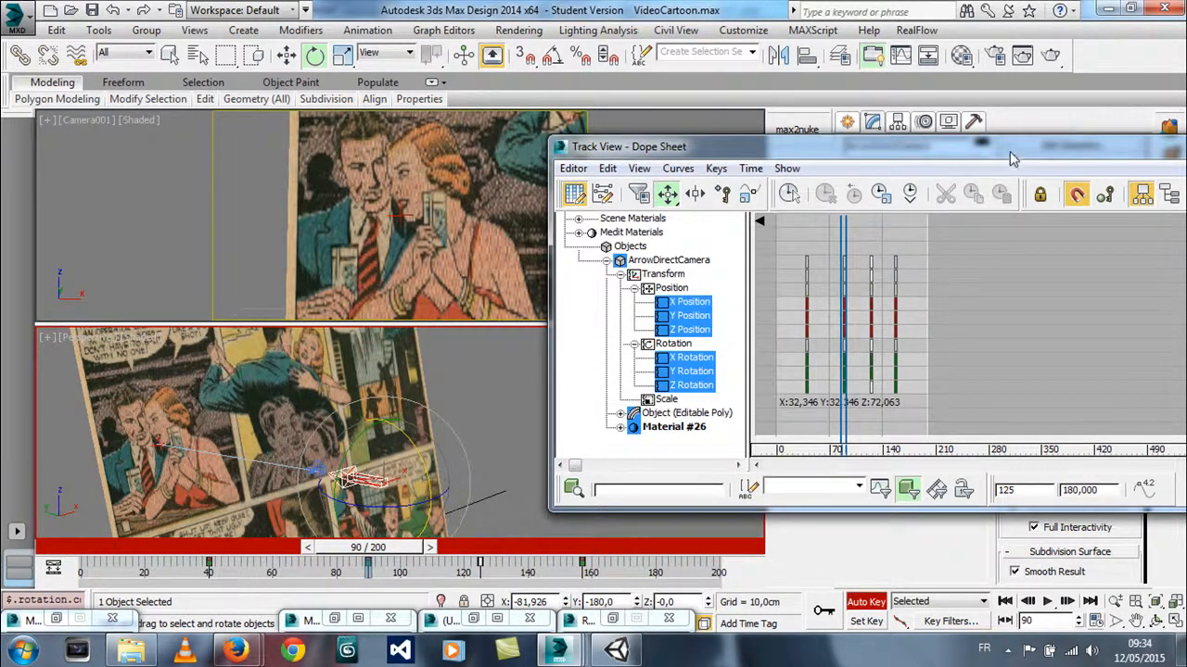
Minimize the Dope Sheet and scrub from frame 90 to frame 108 to check the camera hold on the couple
{"action": "left_click_drag", "start_coordinate": [1010, 152], "coordinate": [720, 137]}
{"action": "left_click", "coordinate": [1130, 128]}
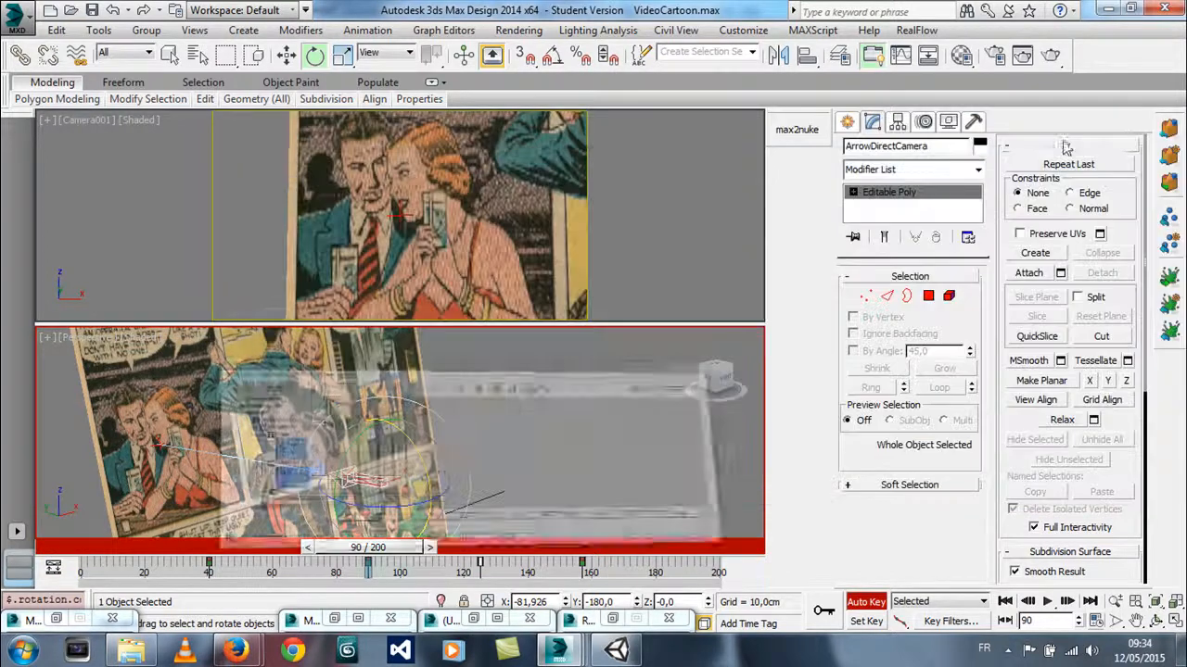
{"action": "left_click_drag", "start_coordinate": [363, 560], "coordinate": [420, 551]}
{"action": "key", "text": "e"}
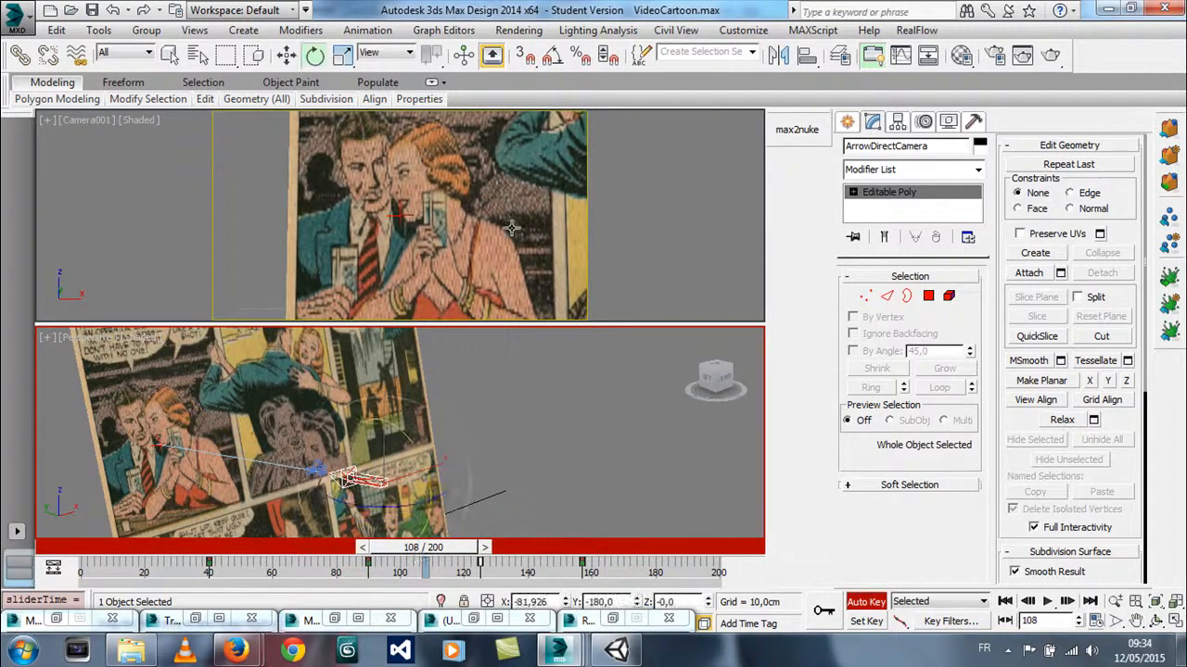
Copy the arrow's frame 157 key to frame 189 to hold the camera on the embracing couple, and go to frame 189
{"action": "left_click_drag", "start_coordinate": [429, 554], "coordinate": [582, 548]}
{"action": "key", "text": "e"}
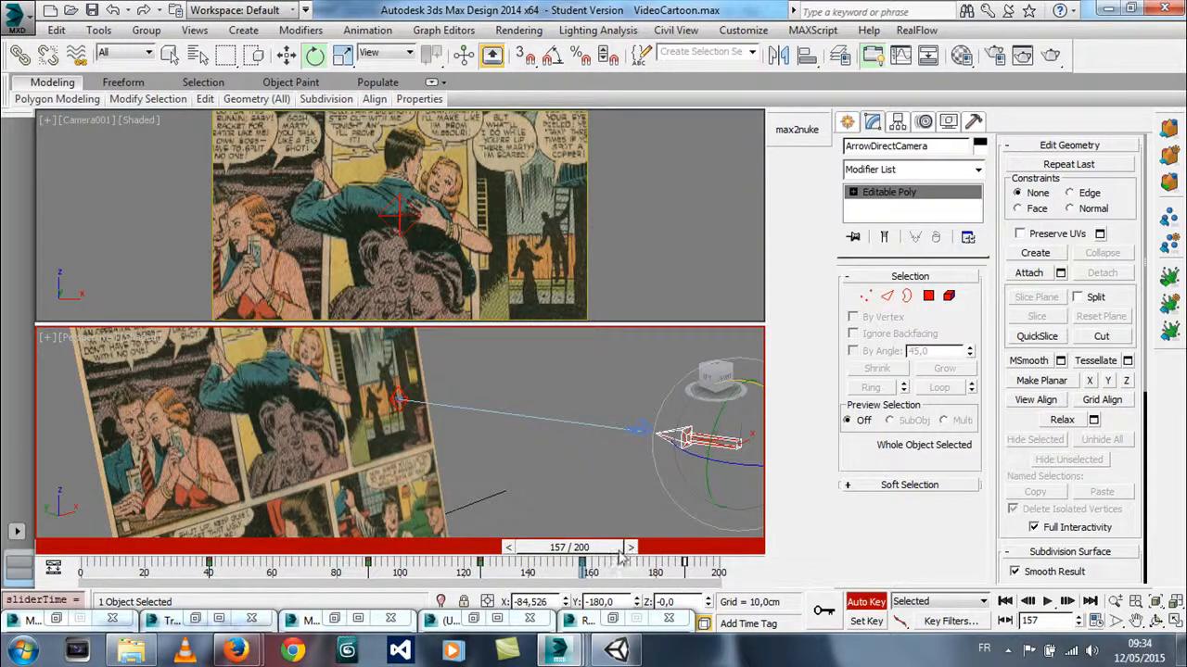
{"action": "left_click_drag", "start_coordinate": [602, 552], "coordinate": [684, 569]}
{"action": "key", "text": "e"}
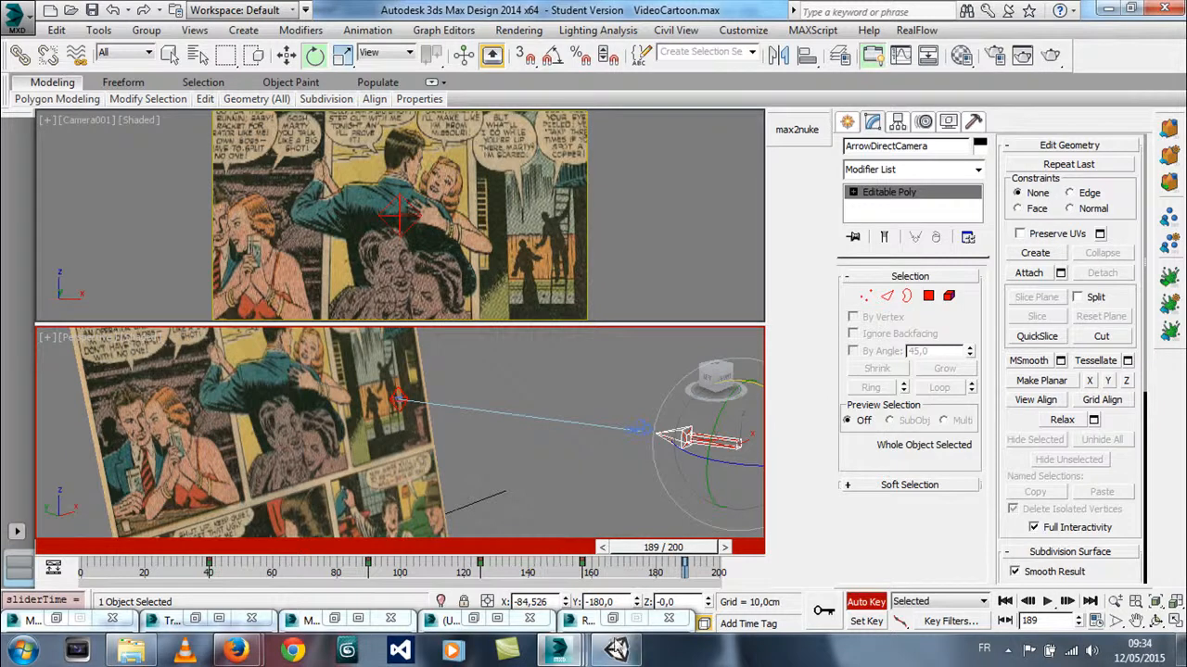
In the Dope Sheet, give the X Position key at frame 157 a stepped Out tangent and check the tangents of the frame 189 key
{"action": "mouse_move", "coordinate": [568, 656]}
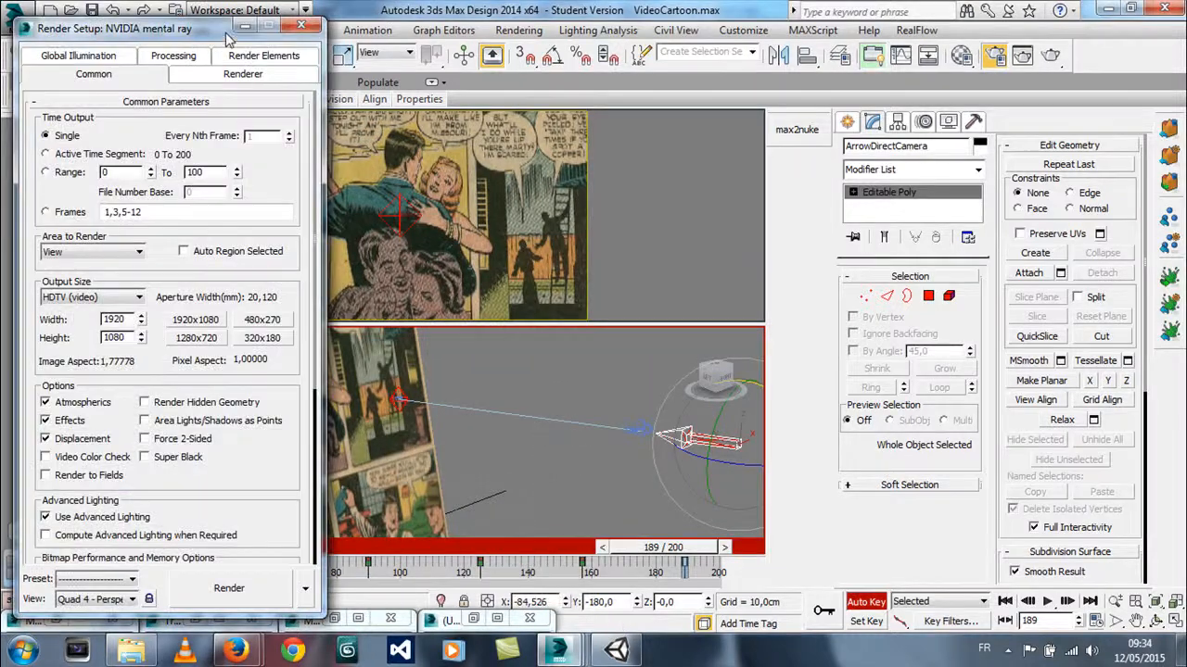
{"action": "left_click", "coordinate": [247, 27]}
{"action": "left_click", "coordinate": [197, 619]}
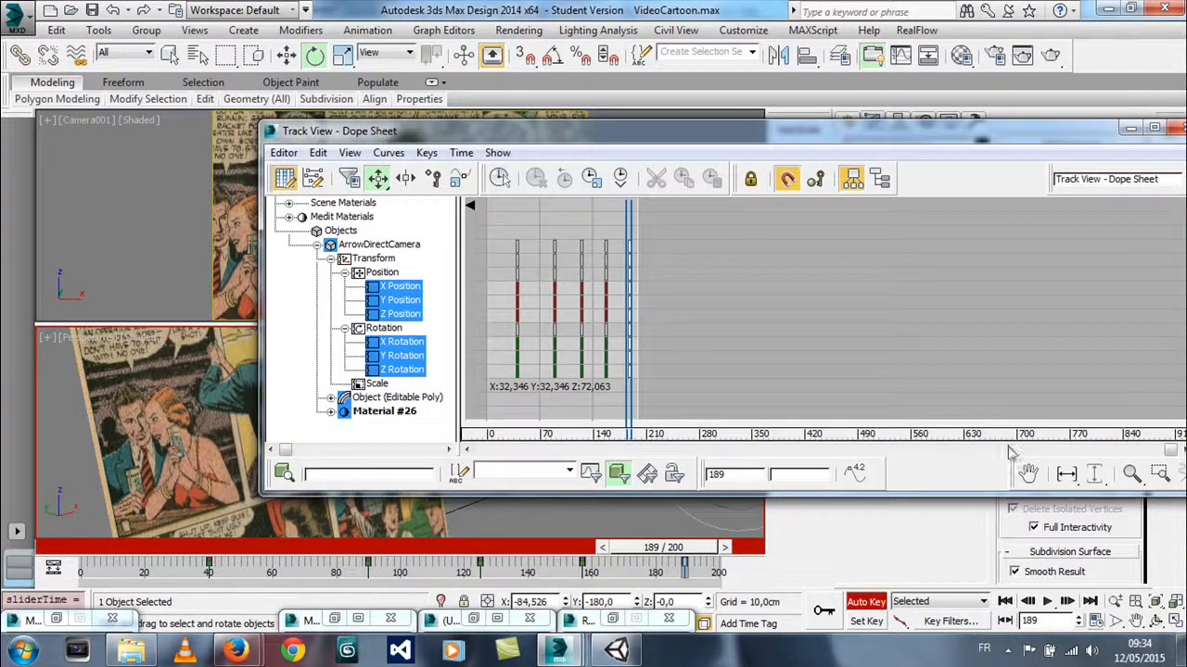
{"action": "left_click", "coordinate": [1132, 474]}
{"action": "left_click_drag", "start_coordinate": [605, 303], "coordinate": [820, 371]}
{"action": "right_click", "coordinate": [714, 377]}
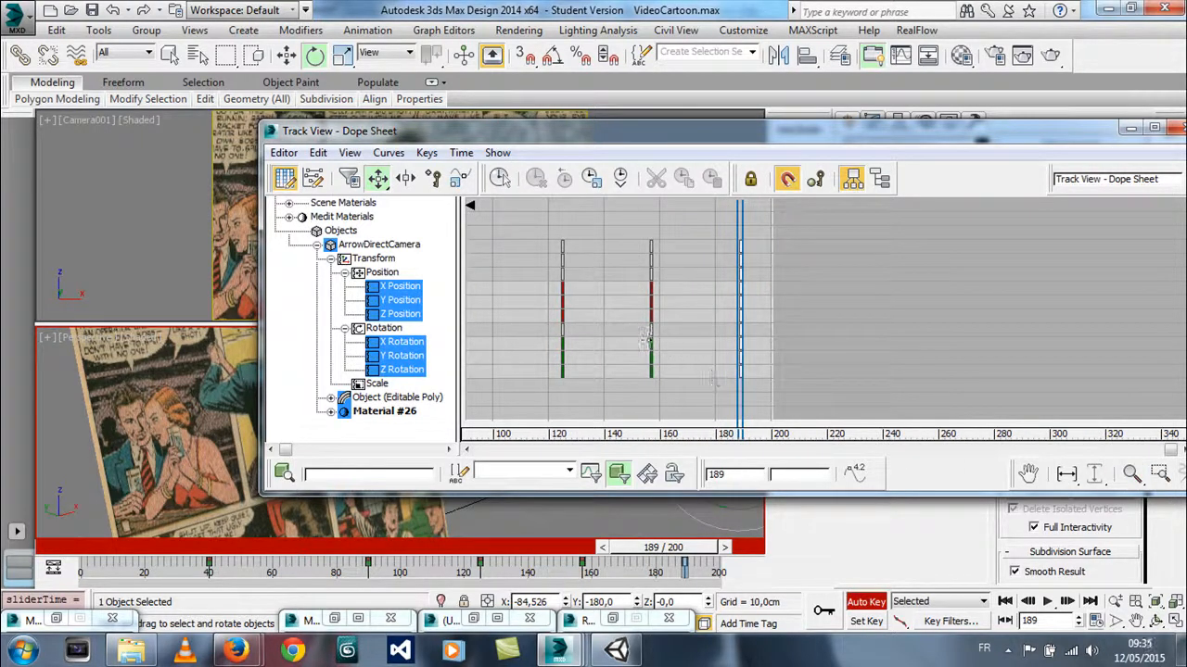
{"action": "left_click", "coordinate": [651, 286]}
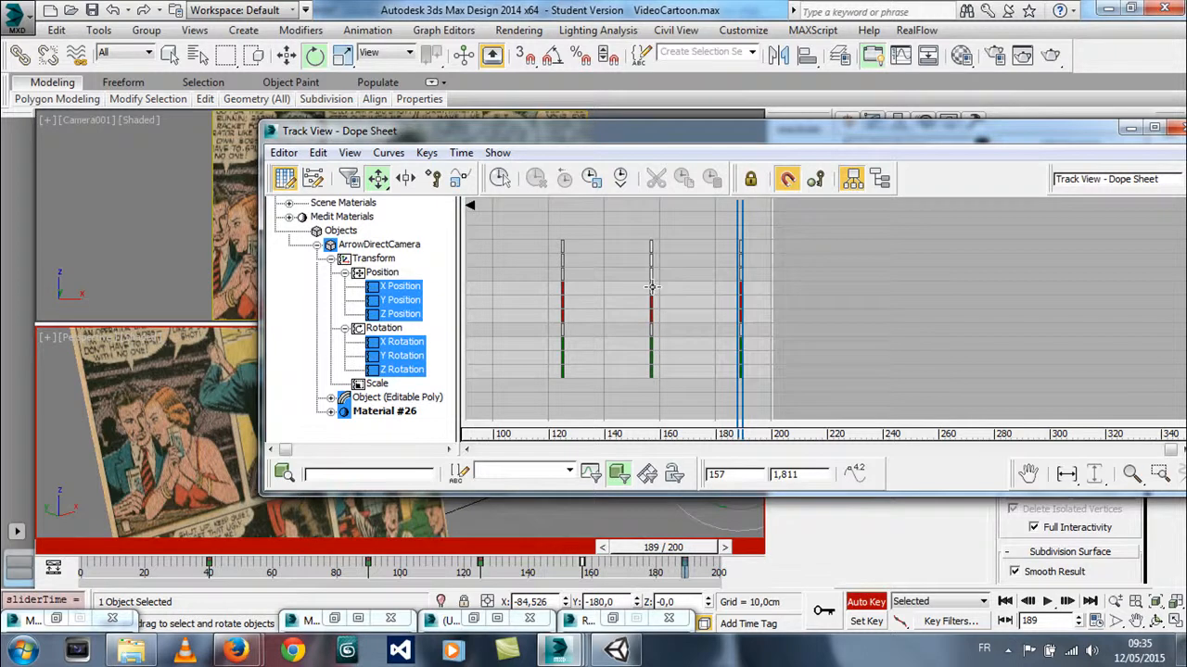
{"action": "right_click", "coordinate": [651, 286]}
{"action": "left_click_drag", "start_coordinate": [691, 419], "coordinate": [691, 486]}
{"action": "left_click", "coordinate": [712, 302]}
{"action": "left_click", "coordinate": [742, 286]}
{"action": "right_click", "coordinate": [740, 289]}
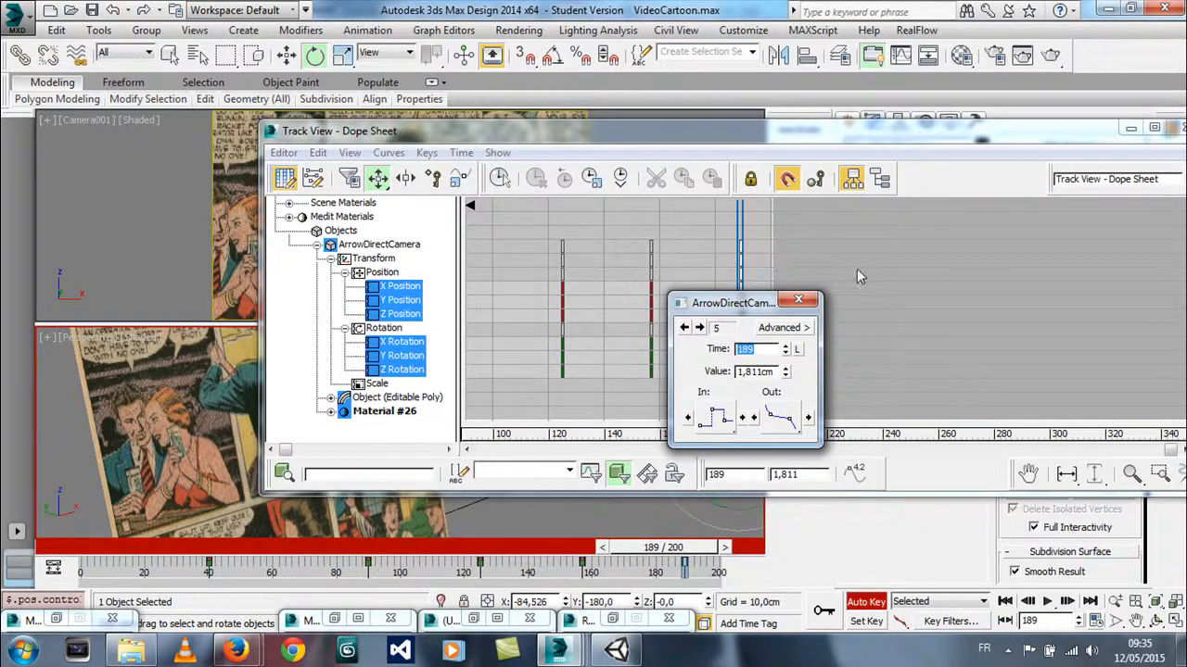
{"action": "left_click", "coordinate": [798, 299]}
Give the Y Position and Z Position keys at frame 157 stepped Out tangents
{"action": "left_click", "coordinate": [653, 304]}
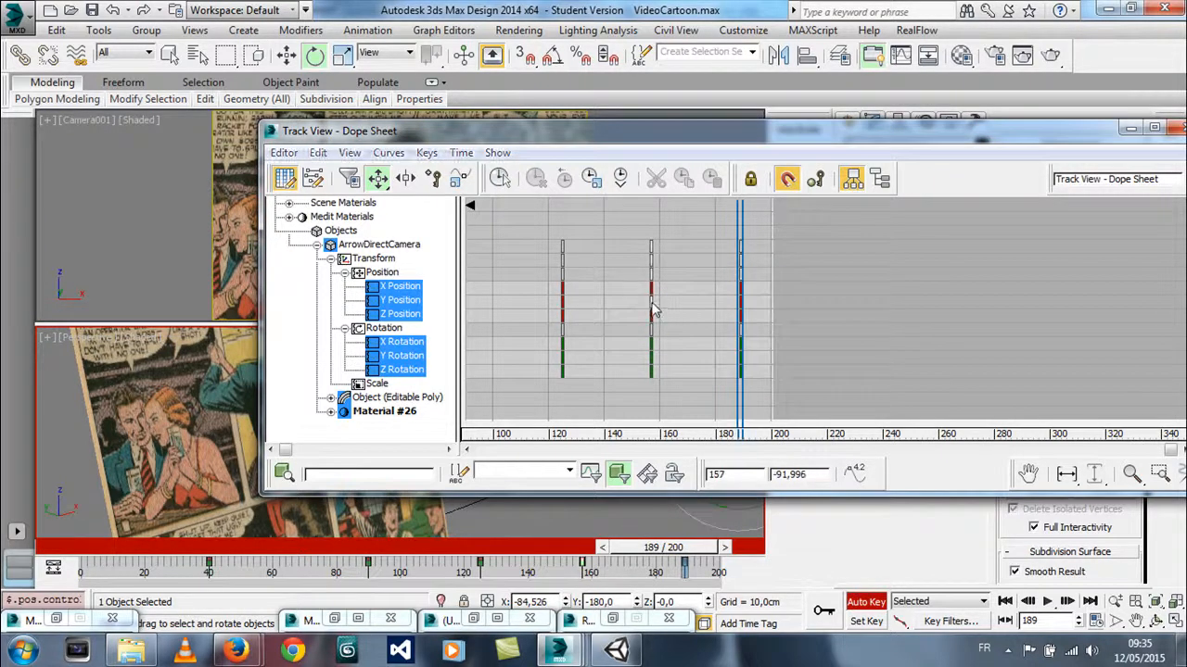
{"action": "right_click", "coordinate": [652, 304]}
{"action": "left_click_drag", "start_coordinate": [689, 432], "coordinate": [694, 505]}
{"action": "left_click", "coordinate": [707, 314]}
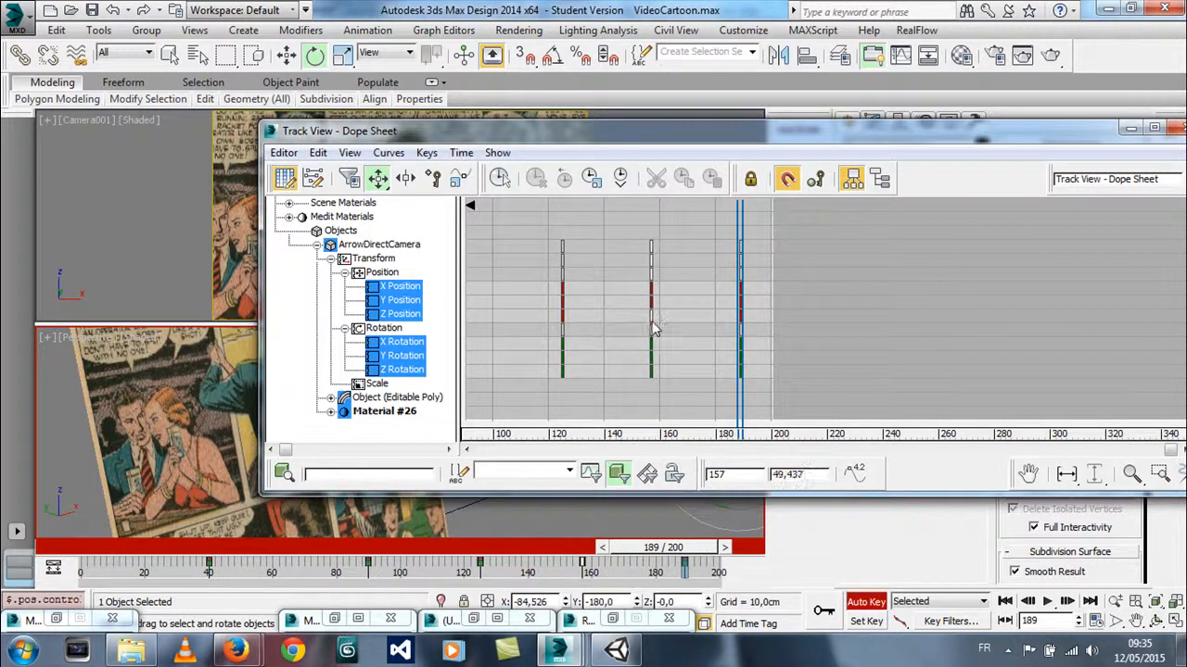
{"action": "right_click", "coordinate": [653, 328]}
{"action": "left_click_drag", "start_coordinate": [689, 453], "coordinate": [690, 301]}
{"action": "left_click", "coordinate": [722, 338]}
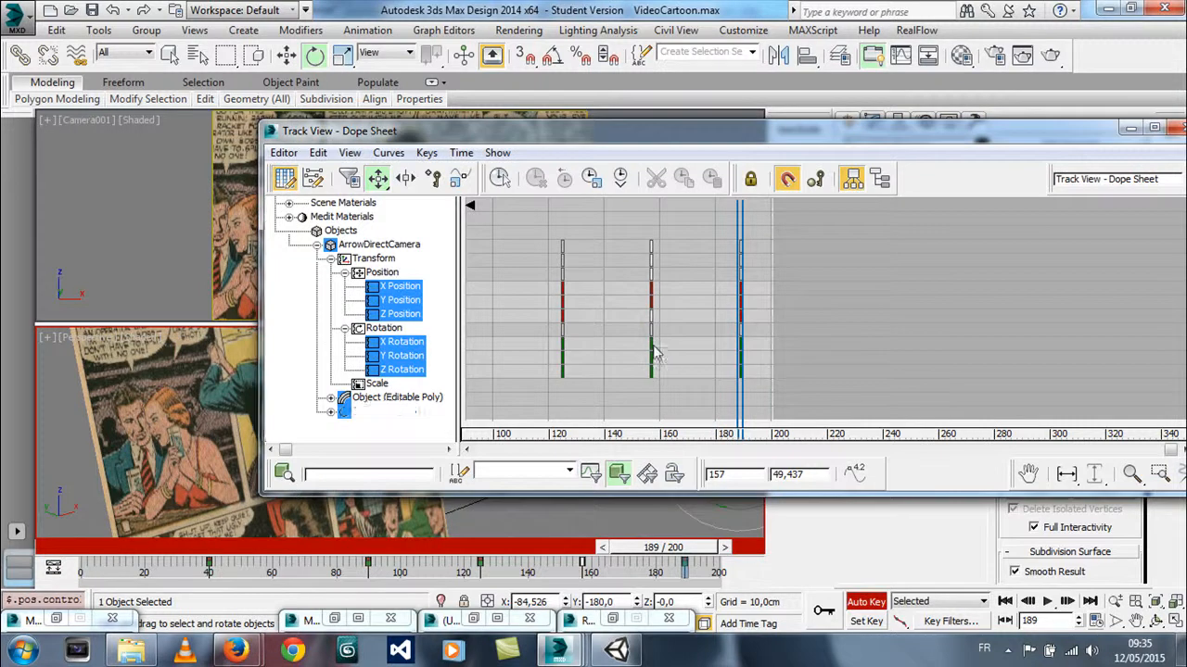
Give the X, Y and Z Rotation keys at frame 157 stepped Out tangents and minimize the Dope Sheet
{"action": "right_click", "coordinate": [652, 345]}
{"action": "left_click_drag", "start_coordinate": [691, 459], "coordinate": [698, 344]}
{"action": "left_click", "coordinate": [725, 347]}
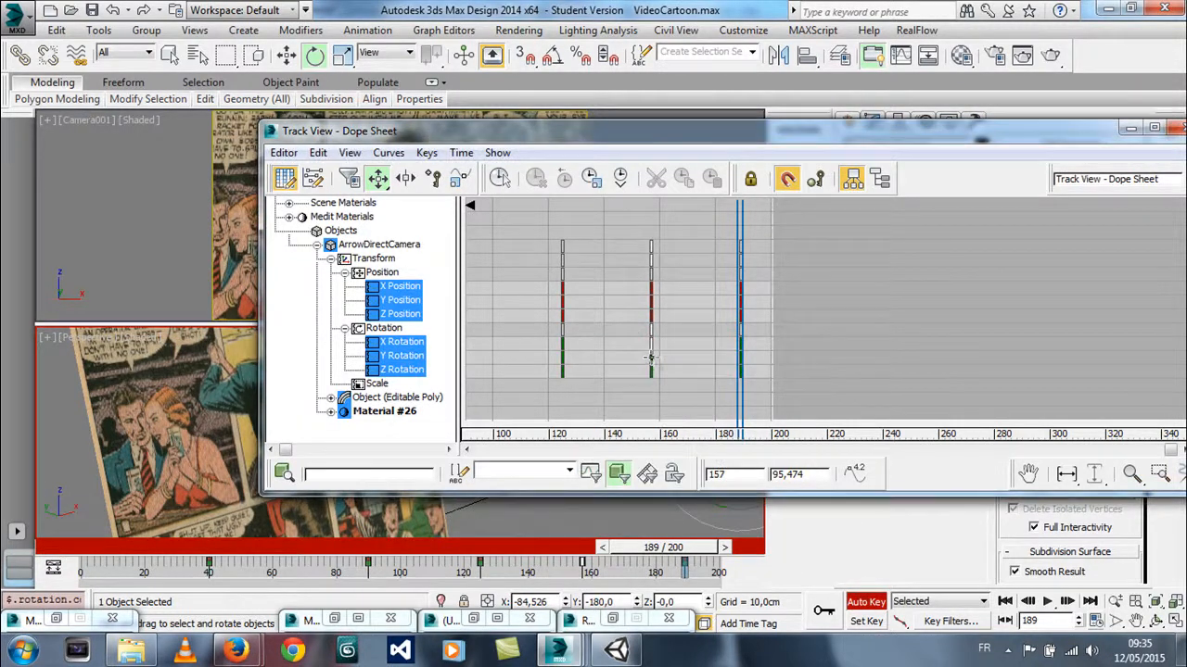
{"action": "right_click", "coordinate": [651, 357]}
{"action": "left_click_drag", "start_coordinate": [691, 461], "coordinate": [691, 324]}
{"action": "left_click", "coordinate": [709, 344]}
{"action": "right_click", "coordinate": [651, 378]}
{"action": "left_click_drag", "start_coordinate": [691, 460], "coordinate": [694, 306]}
{"action": "left_click", "coordinate": [723, 347]}
{"action": "left_click", "coordinate": [1130, 128]}
Scrub to frame 200 and extend the animation's end time to 300
{"action": "left_click_drag", "start_coordinate": [646, 547], "coordinate": [704, 547]}
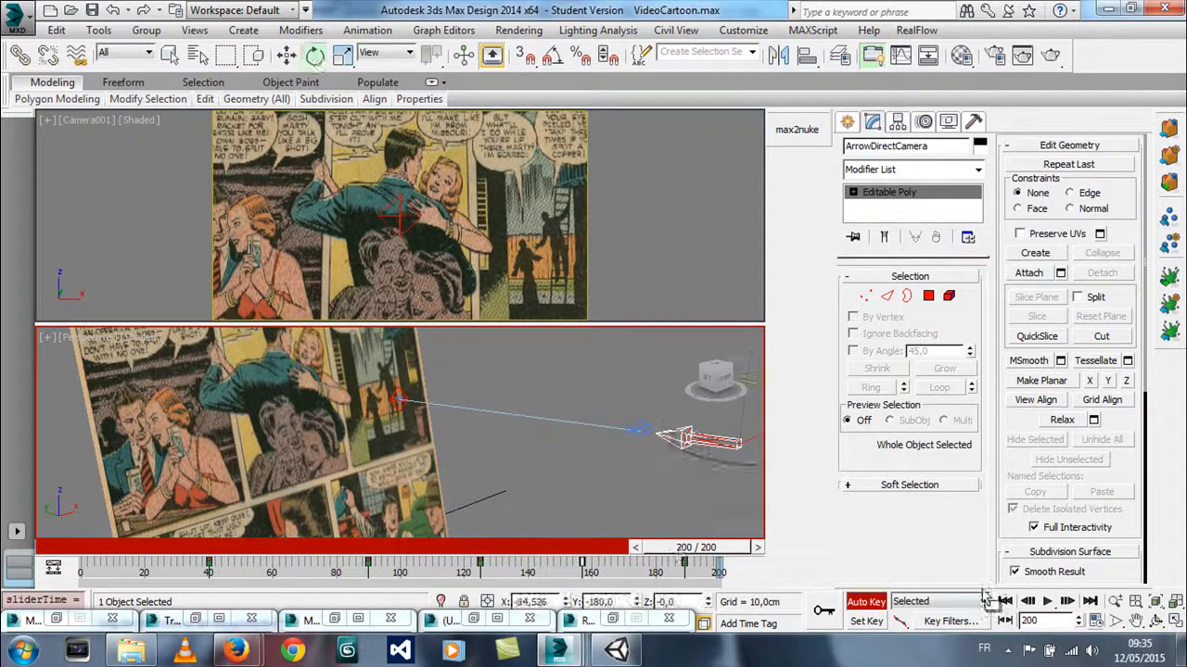
{"action": "left_click", "coordinate": [1095, 620]}
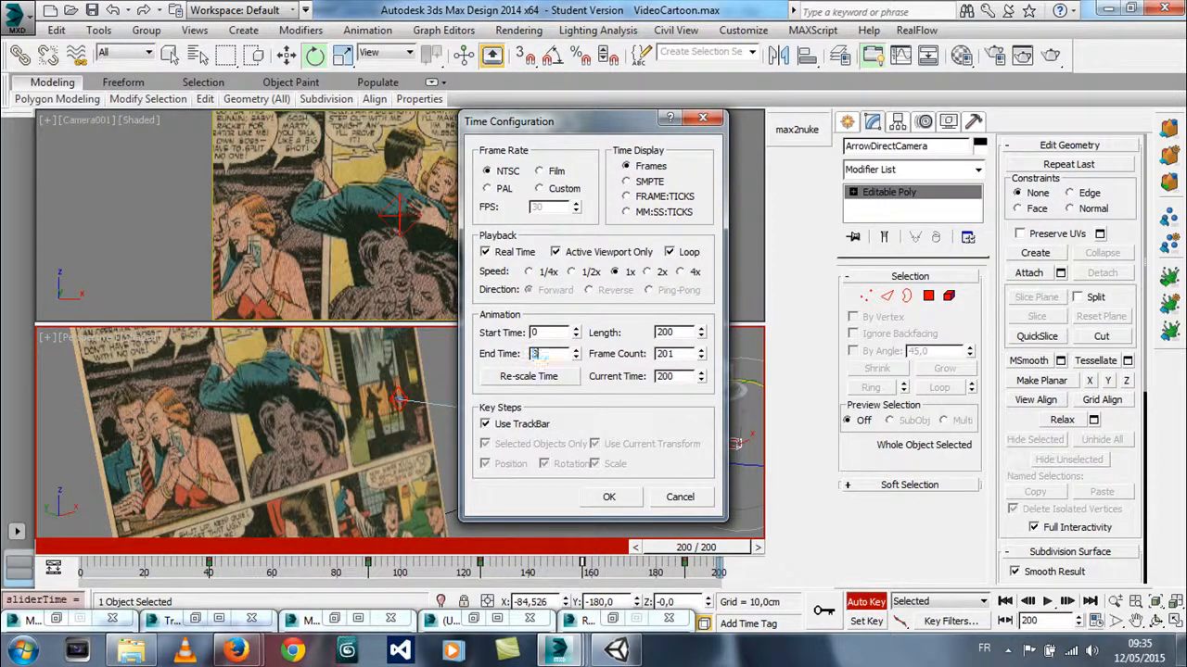
{"action": "key", "text": "Return"}
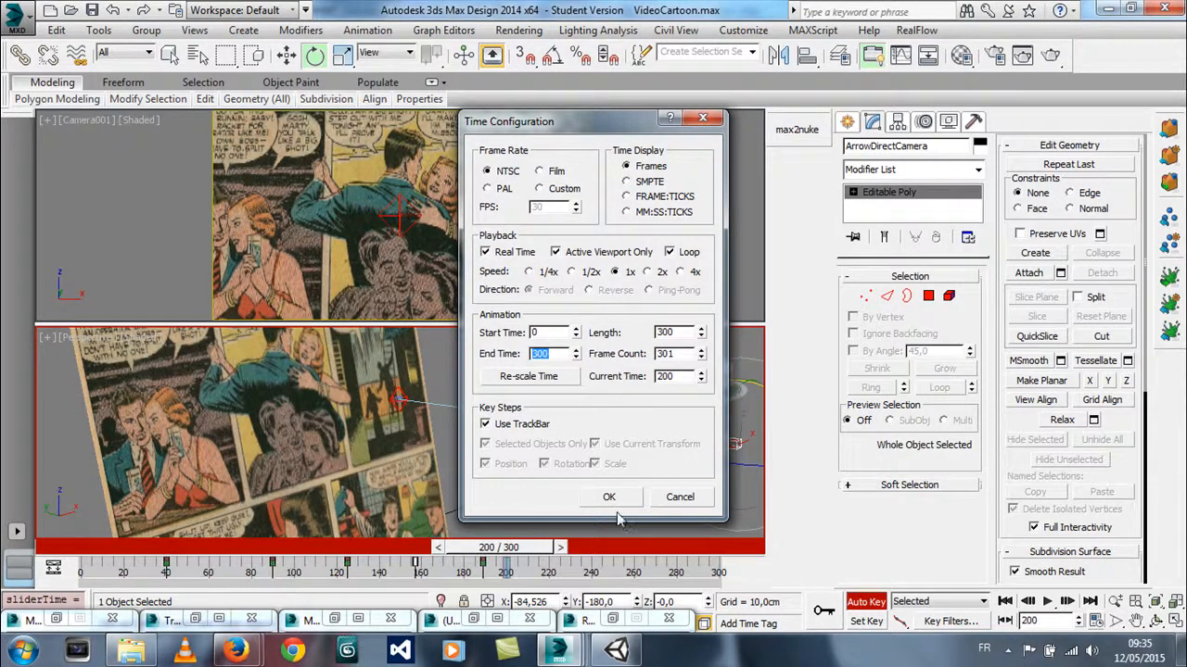
{"action": "left_click", "coordinate": [609, 497]}
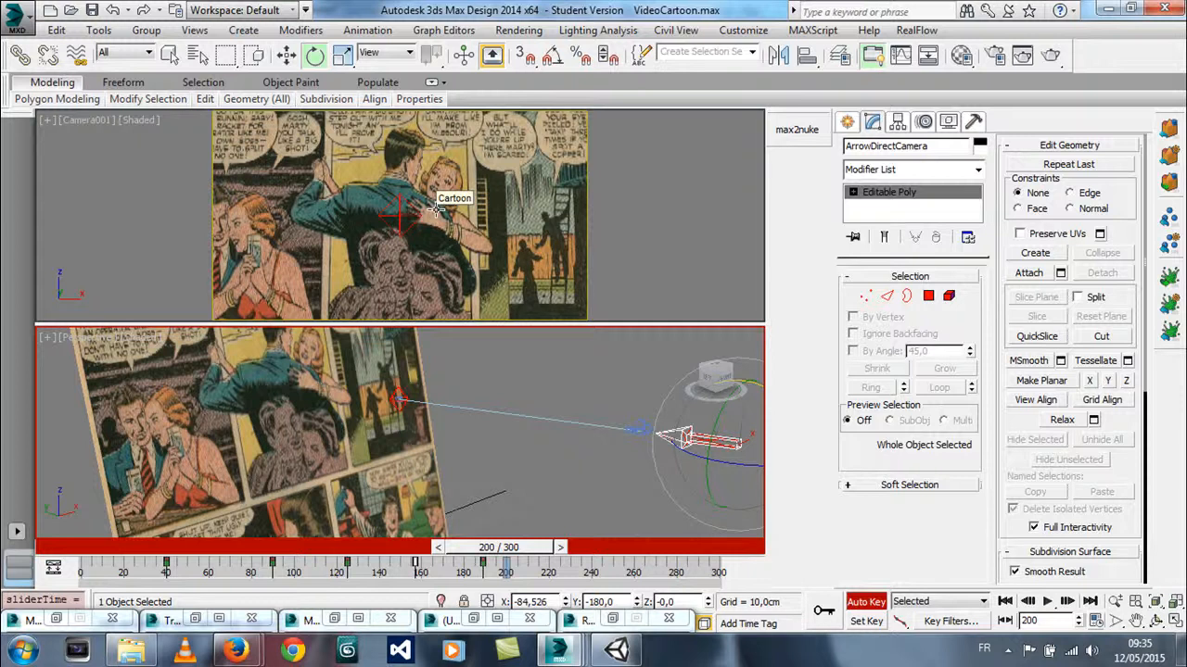
At frame 221, move the arrow along its local X axis past the page's edge beside the panel with the two silhouettes
{"action": "left_click_drag", "start_coordinate": [507, 553], "coordinate": [552, 552]}
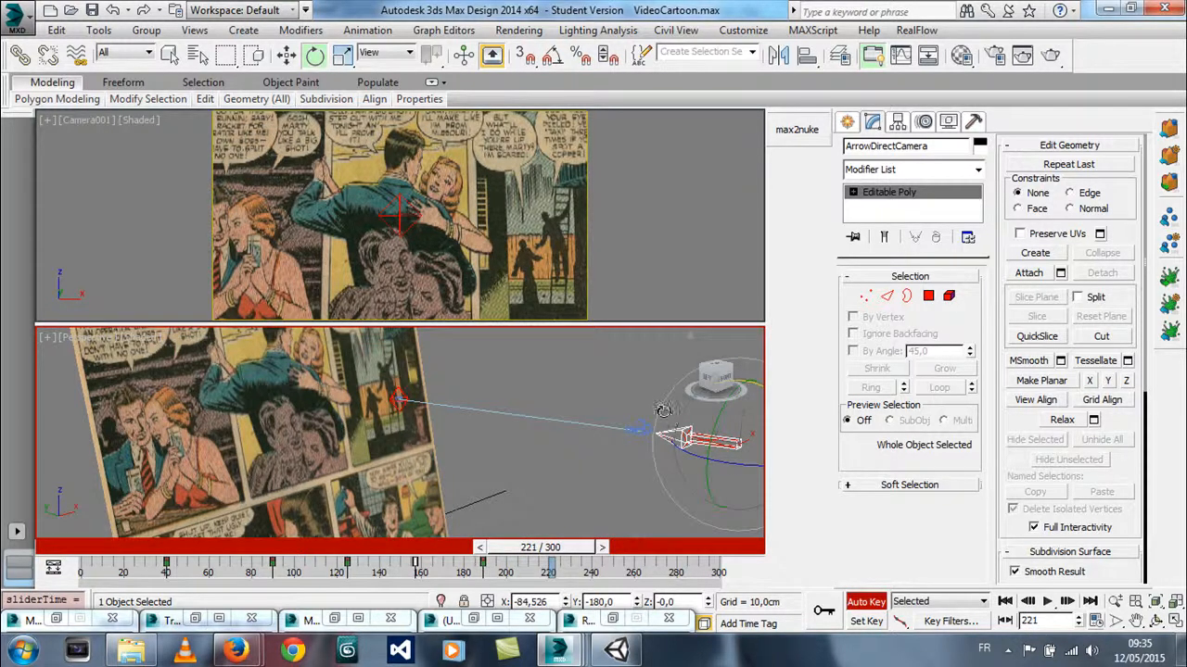
{"action": "key", "text": "ctrl+r"}
{"action": "left_click_drag", "start_coordinate": [419, 407], "coordinate": [344, 469]}
{"action": "right_click", "coordinate": [361, 441]}
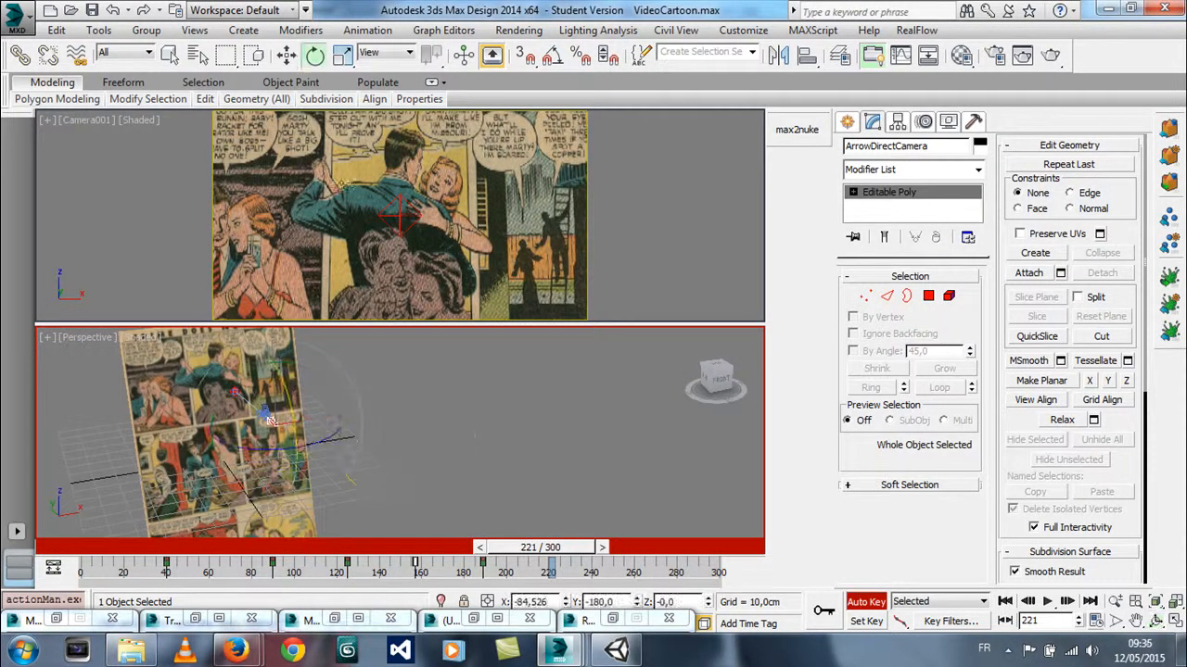
{"action": "left_click", "coordinate": [286, 55]}
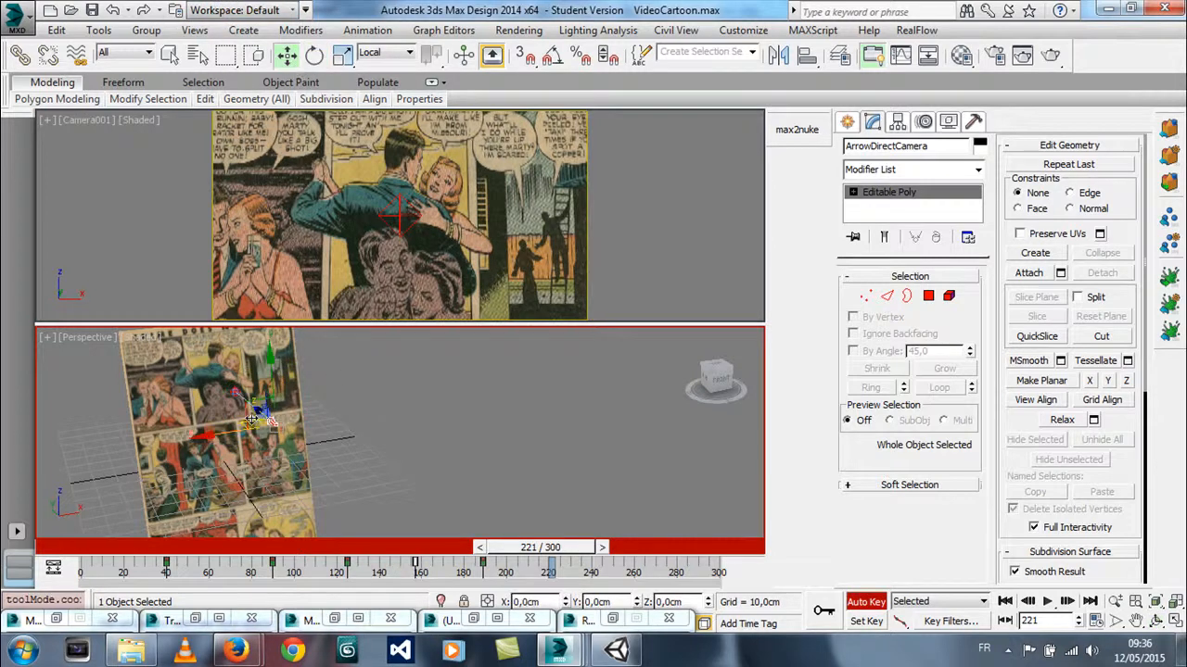
{"action": "left_click_drag", "start_coordinate": [214, 435], "coordinate": [273, 435]}
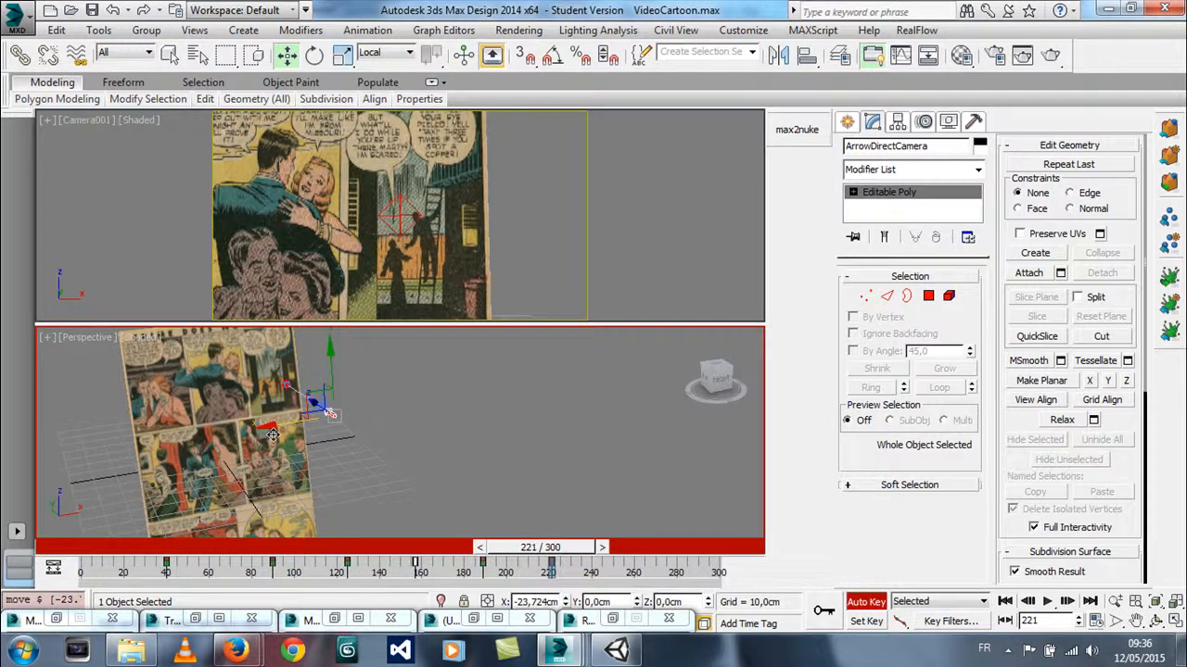
{"action": "left_click_drag", "start_coordinate": [273, 435], "coordinate": [310, 428]}
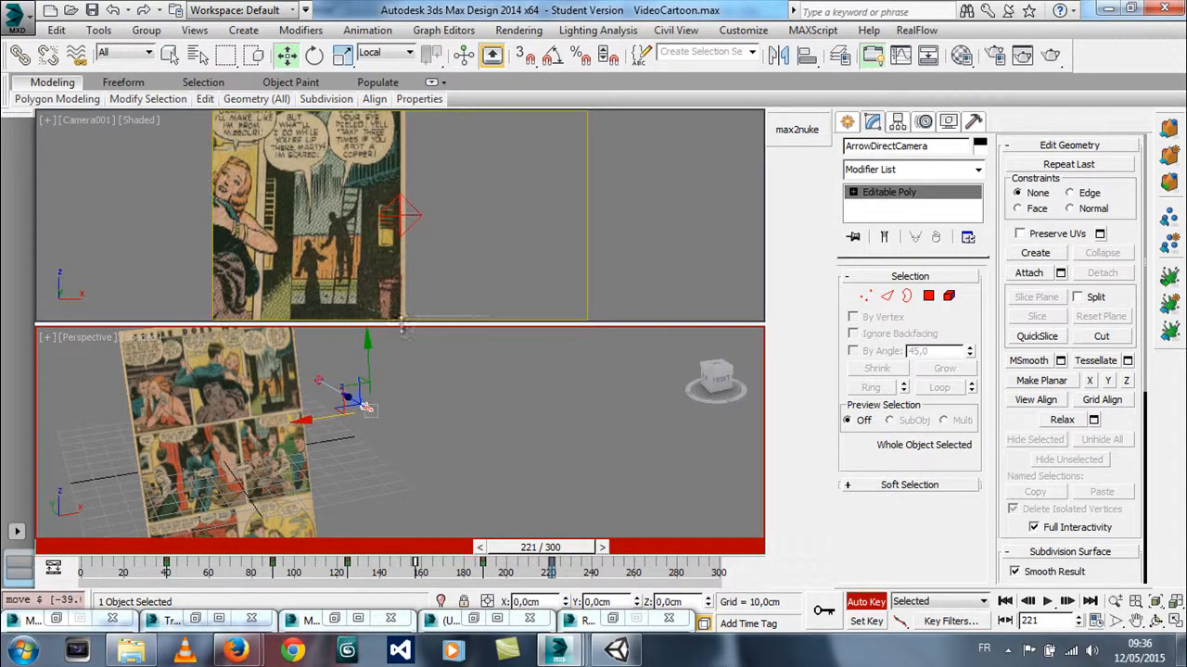
{"action": "middle_click_drag", "start_coordinate": [369, 417], "coordinate": [404, 437], "text": "alt"}
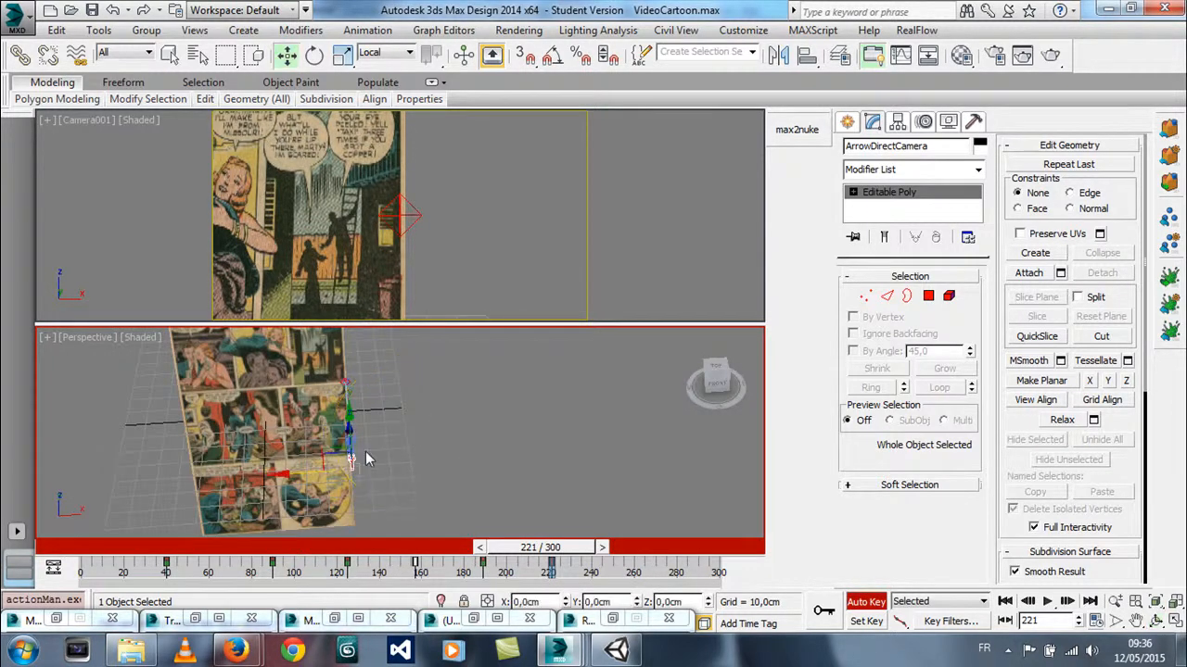
{"action": "left_click_drag", "start_coordinate": [298, 469], "coordinate": [422, 150]}
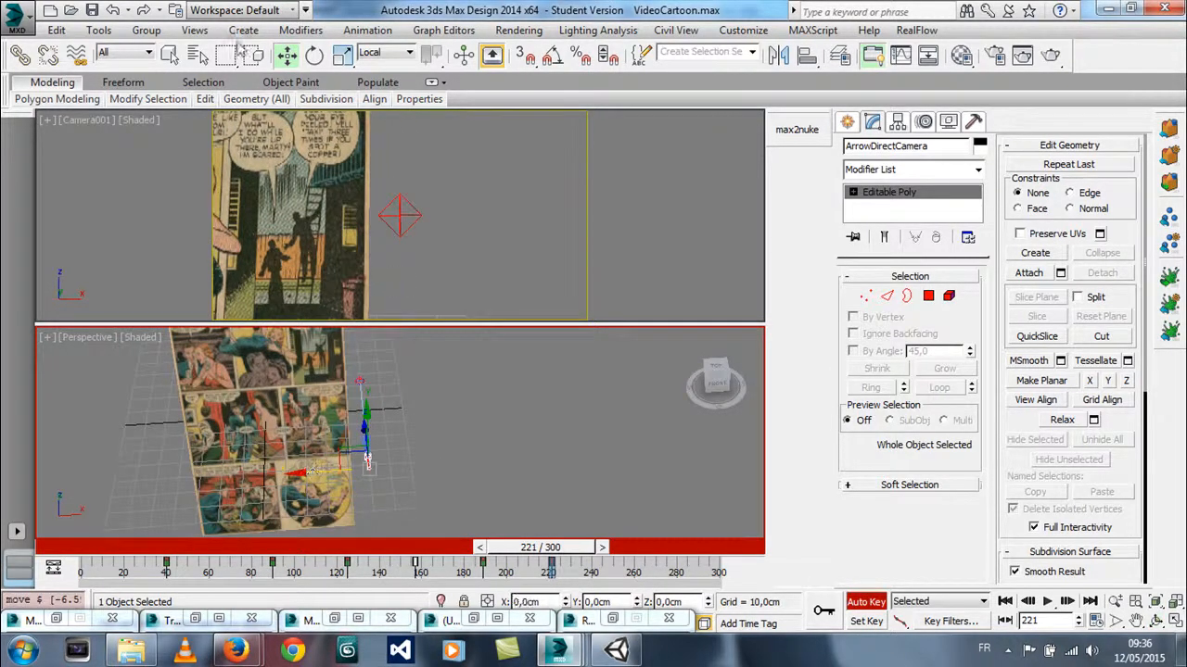
Rotate the arrow about 17° around Z toward the page, and shift it farther outward and up along its local axes
{"action": "left_click", "coordinate": [312, 55]}
{"action": "left_click_drag", "start_coordinate": [344, 521], "coordinate": [377, 516]}
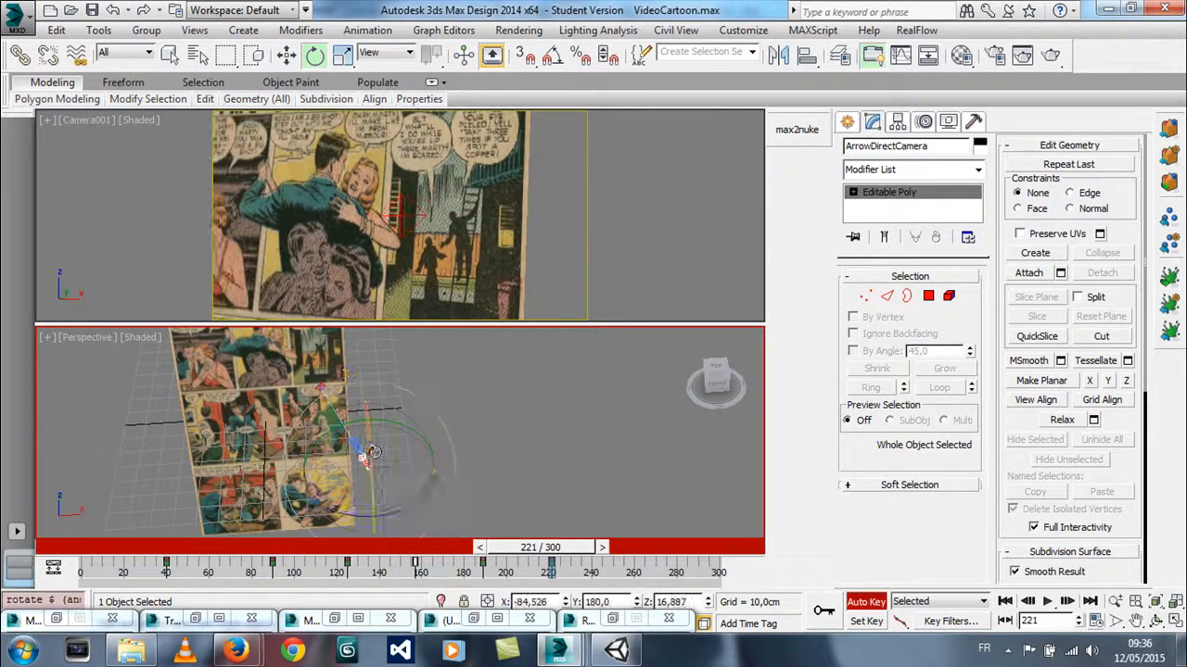
{"action": "left_click", "coordinate": [286, 56]}
{"action": "left_click_drag", "start_coordinate": [319, 491], "coordinate": [343, 483]}
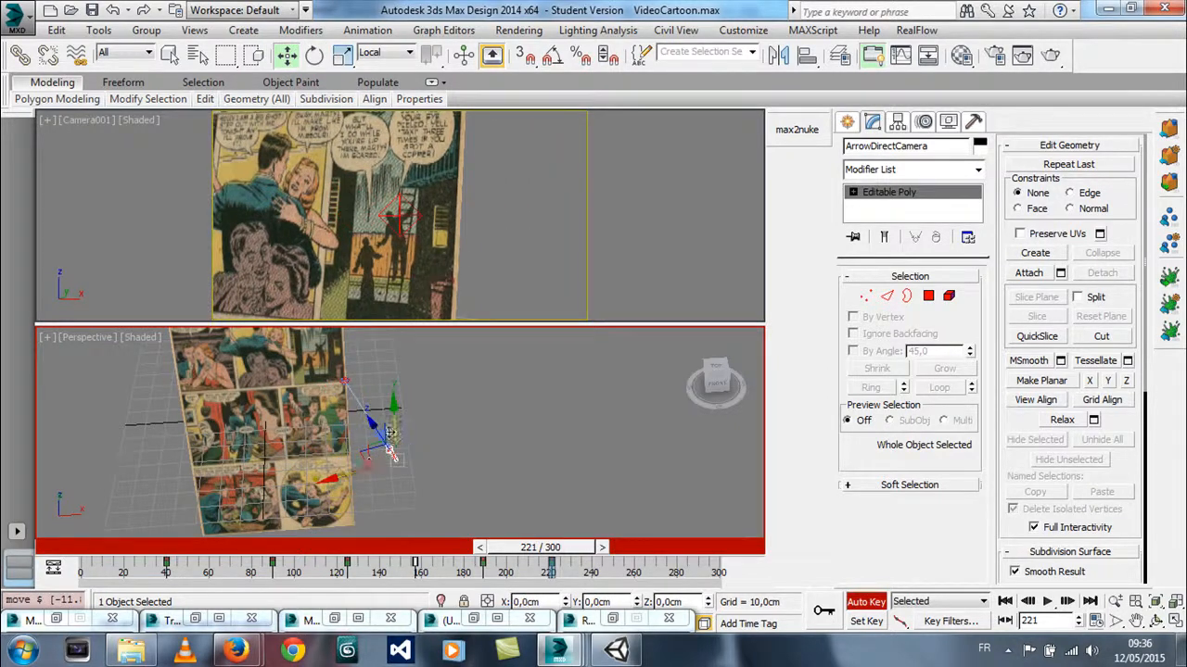
{"action": "left_click_drag", "start_coordinate": [396, 417], "coordinate": [394, 400]}
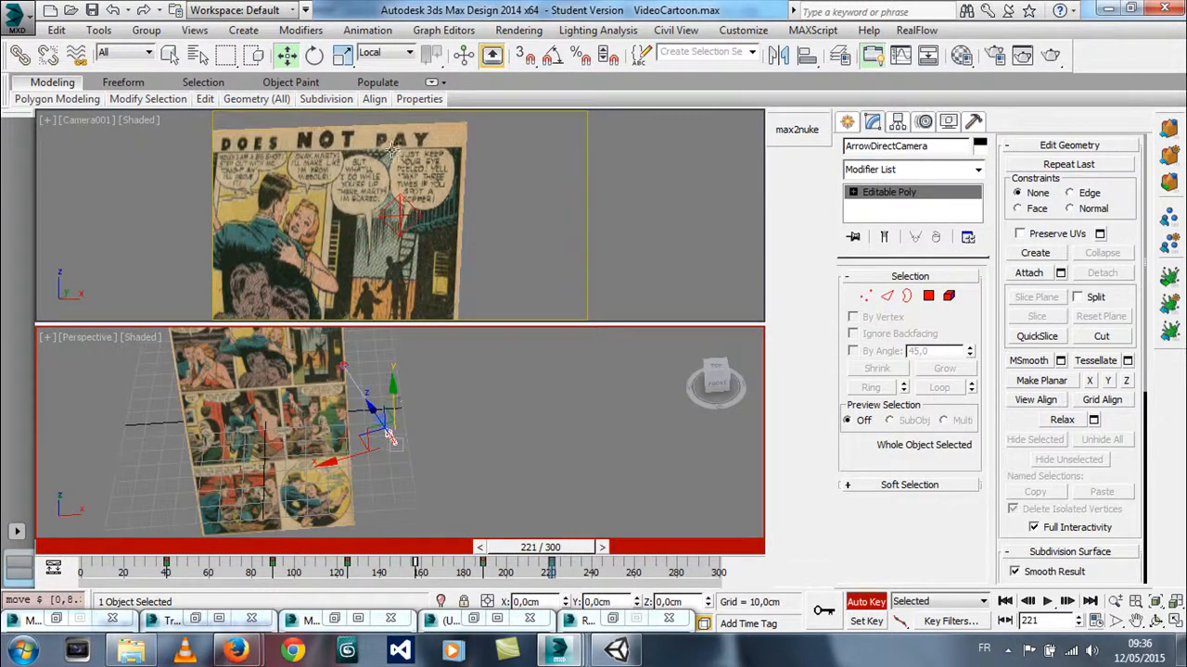
Set rotation to the Local coordinate system and tilt the arrow about 5° around its X axis to frame the silhouettes panel
{"action": "left_click", "coordinate": [314, 56]}
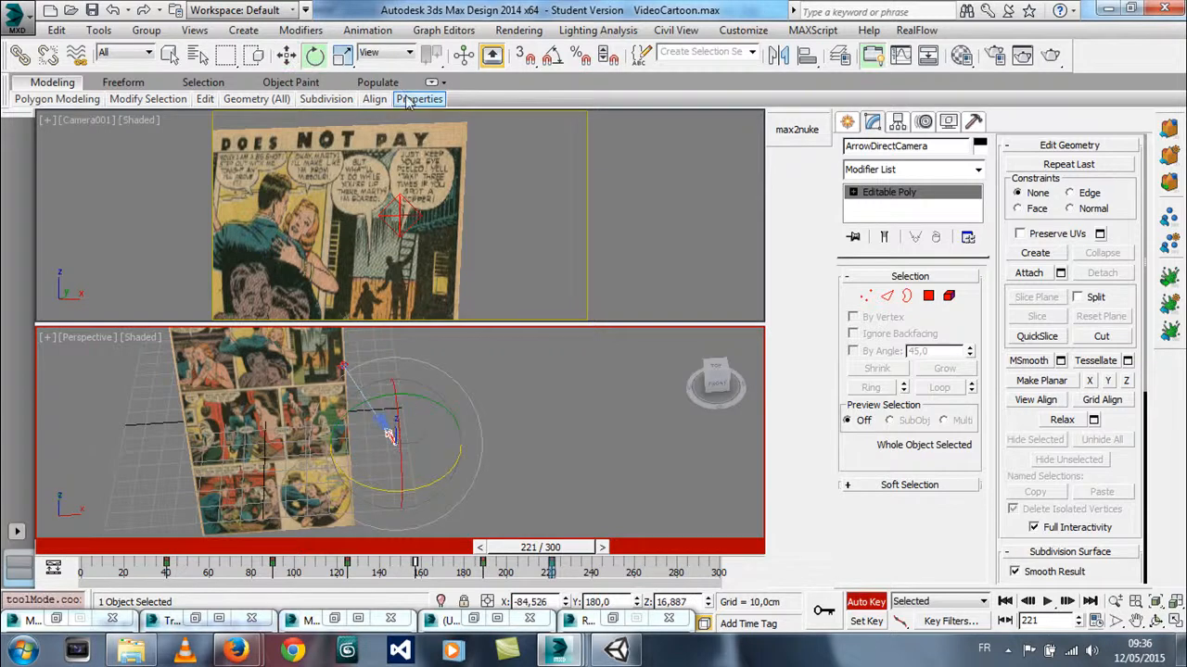
{"action": "left_click", "coordinate": [397, 53]}
{"action": "left_click", "coordinate": [379, 115]}
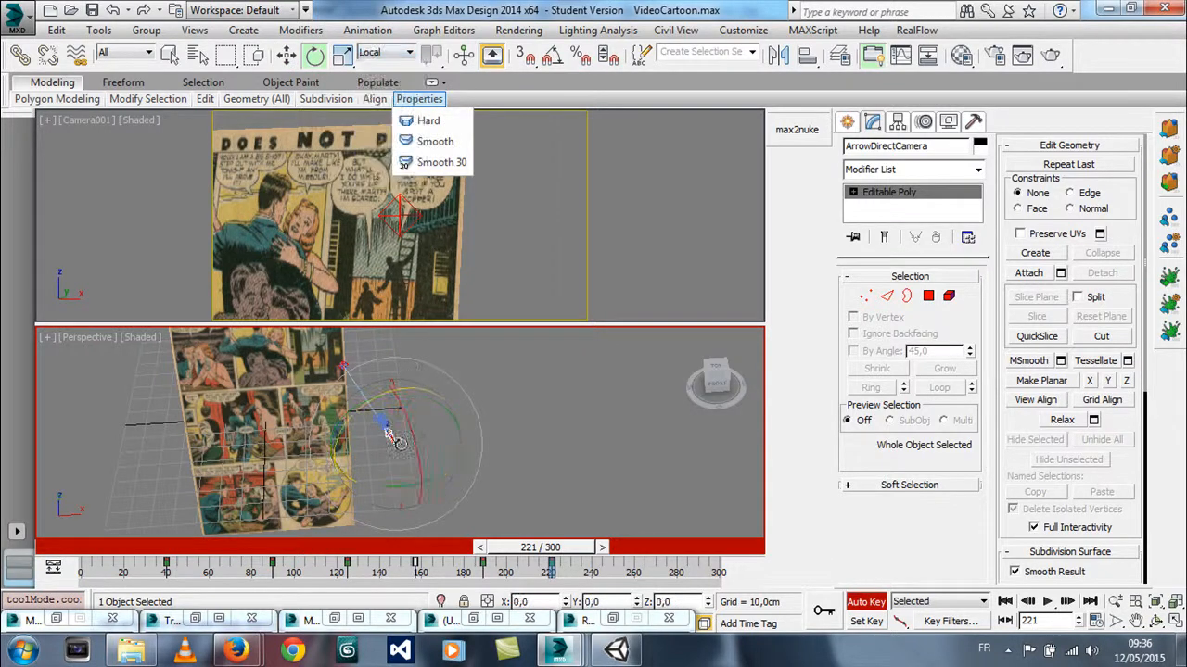
{"action": "left_click_drag", "start_coordinate": [408, 436], "coordinate": [418, 442]}
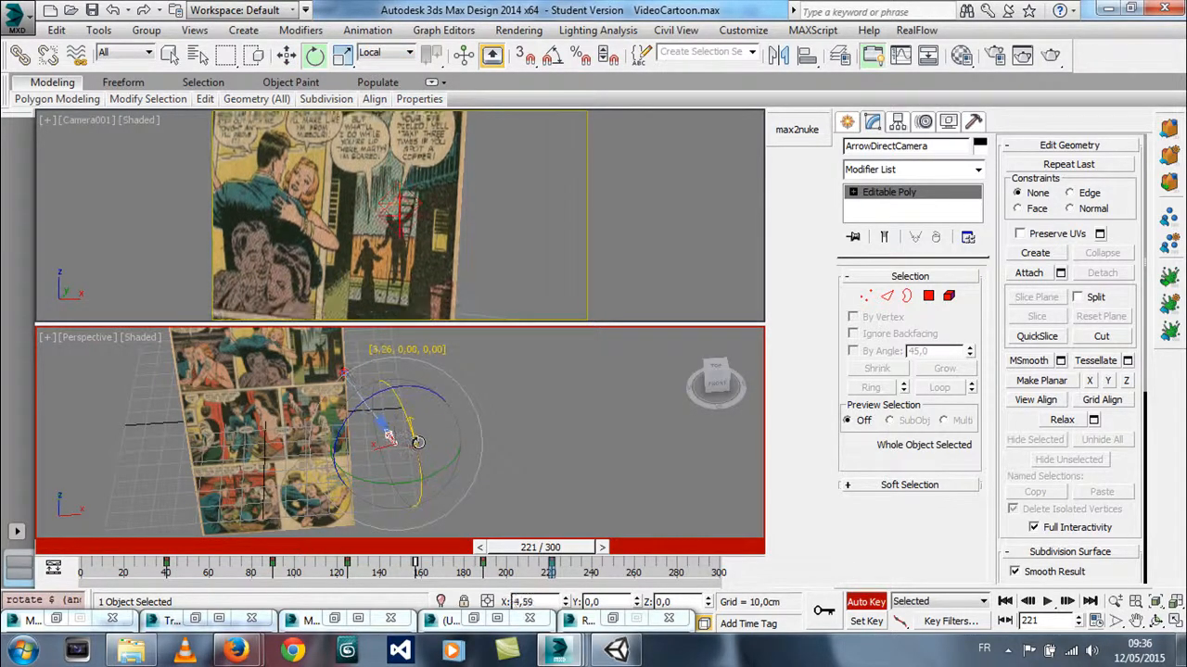
Copy the arrow's frame 221 key to about frame 247 to hold the camera on the silhouettes panel, and scrub back to check
{"action": "mouse_move", "coordinate": [538, 548]}
{"action": "left_mouse_down"}
{"action": "mouse_move", "coordinate": [347, 551]}
{"action": "mouse_move", "coordinate": [535, 540]}
{"action": "left_mouse_up"}
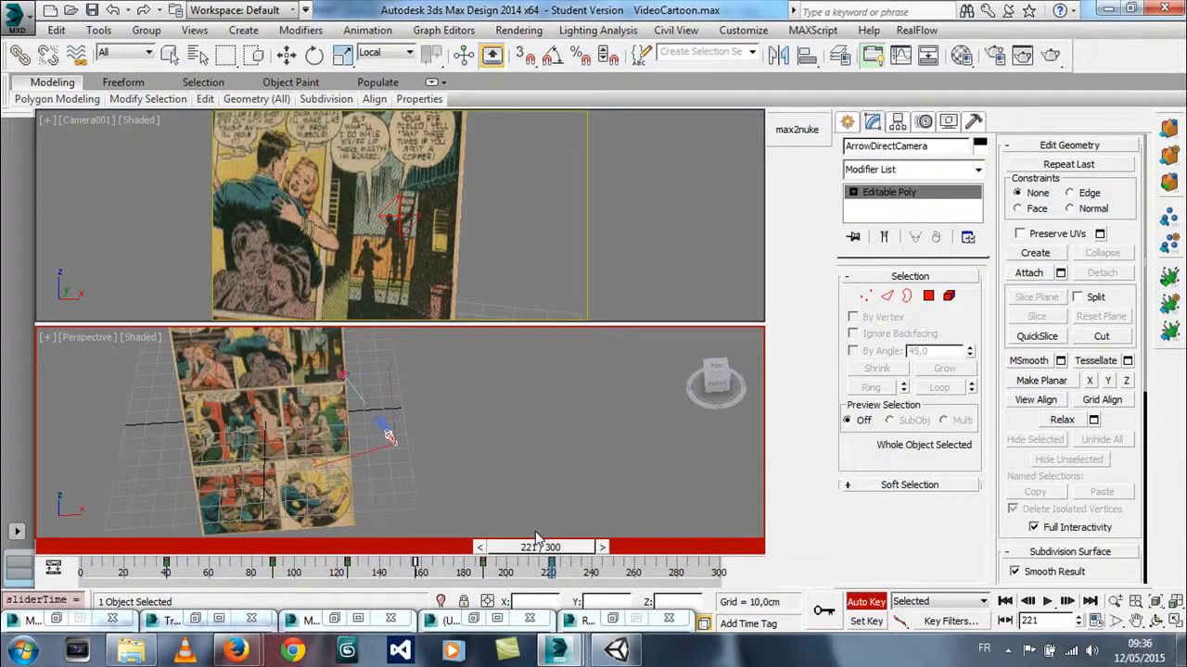
{"action": "key", "text": "e"}
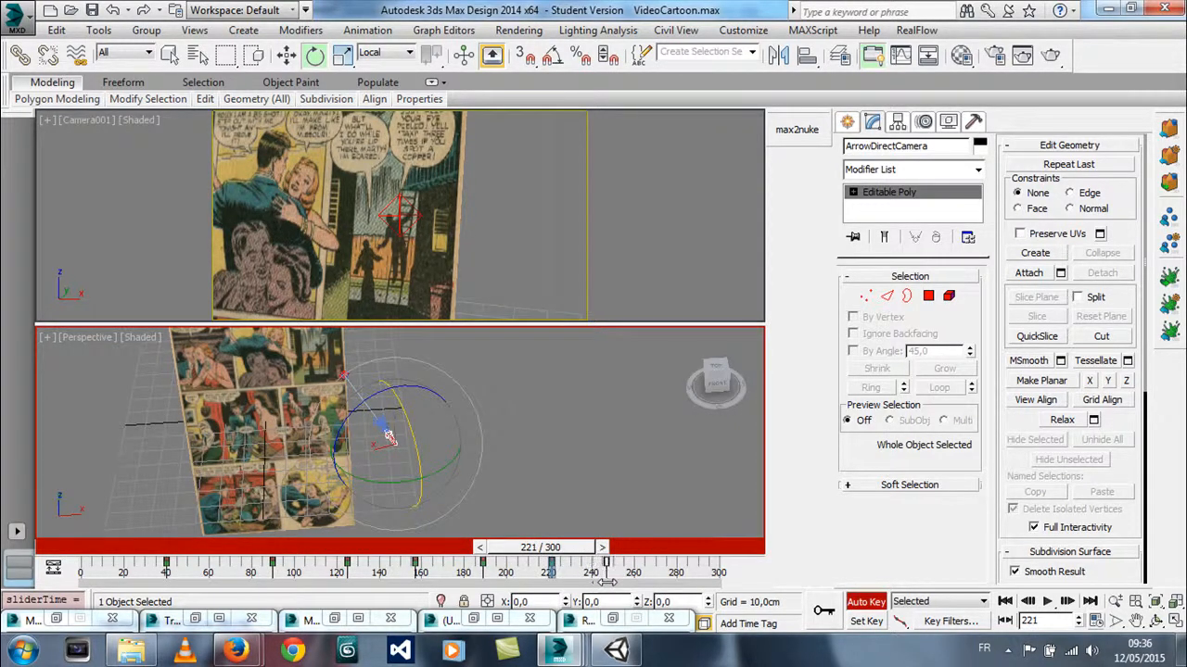
{"action": "mouse_move", "coordinate": [584, 549]}
{"action": "left_mouse_down"}
{"action": "mouse_move", "coordinate": [303, 547]}
{"action": "mouse_move", "coordinate": [563, 546]}
{"action": "left_mouse_up"}
{"action": "key", "text": "e"}
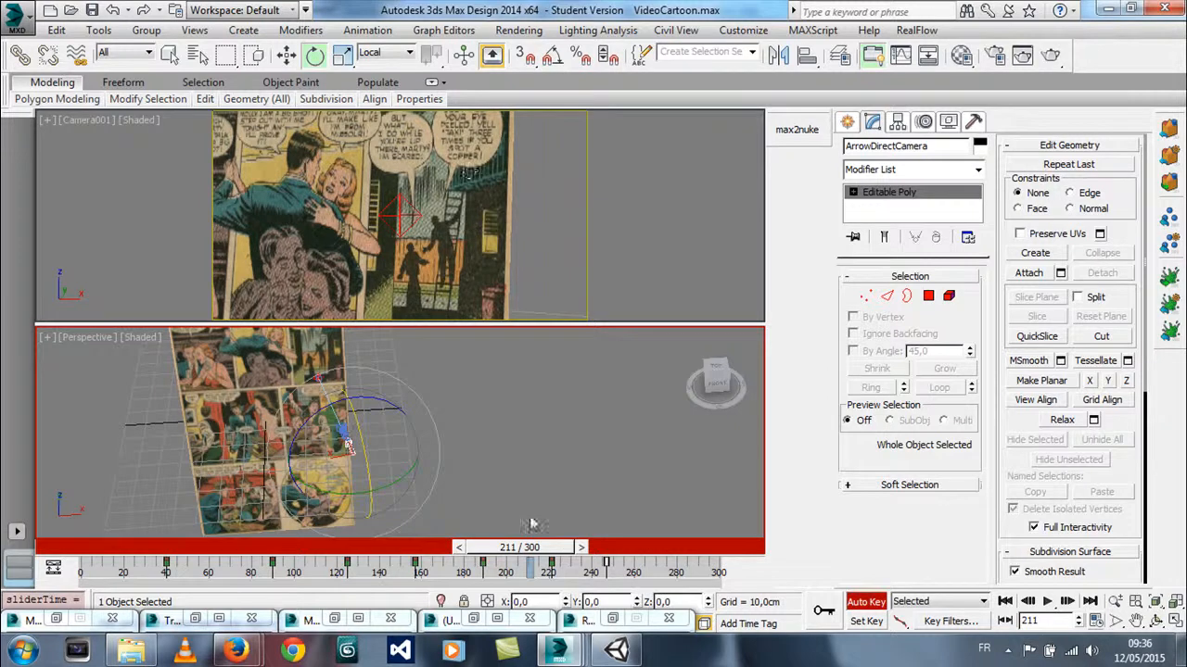
At frame 282, move the arrow across the page to just outside its lower-left corner
{"action": "left_click_drag", "start_coordinate": [515, 545], "coordinate": [627, 572]}
{"action": "key", "text": "e"}
{"action": "key", "text": "e"}
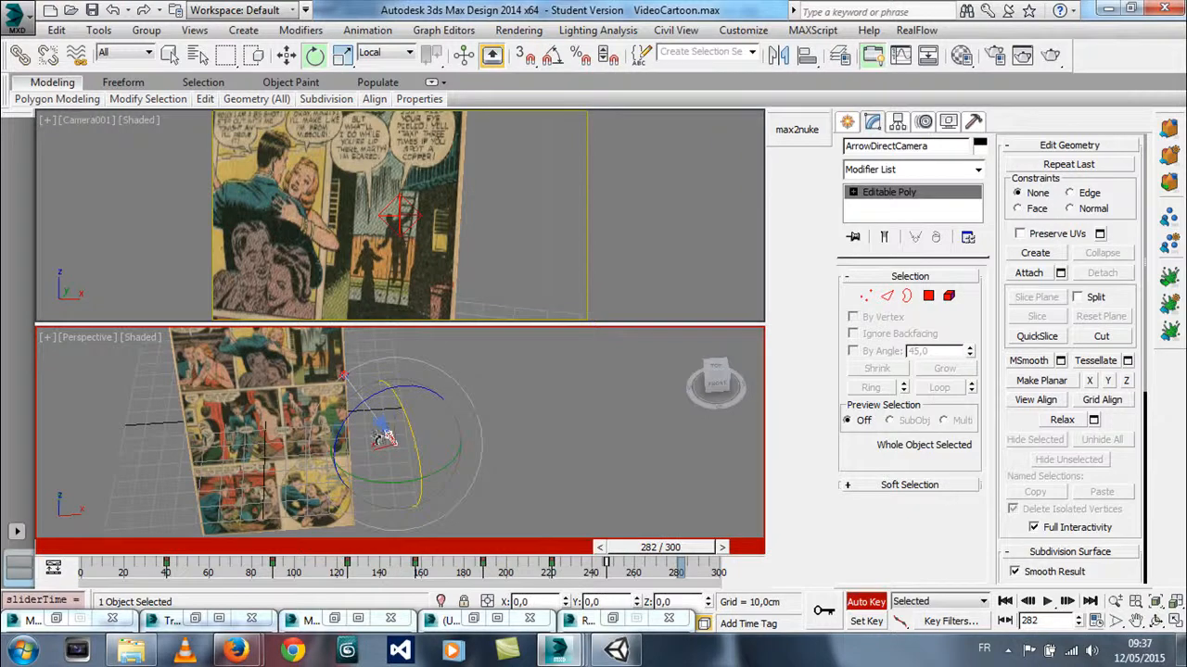
{"action": "key", "text": "w"}
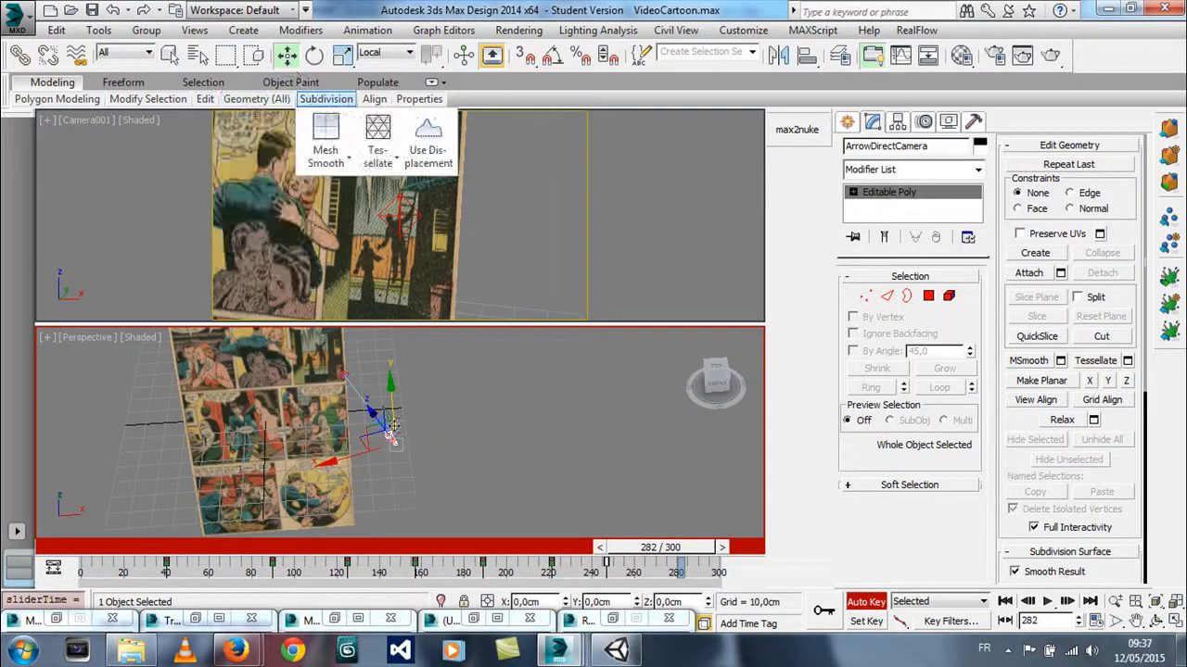
{"action": "left_click_drag", "start_coordinate": [393, 427], "coordinate": [139, 529]}
{"action": "middle_click_drag", "start_coordinate": [247, 445], "coordinate": [329, 411]}
{"action": "scroll", "coordinate": [334, 417], "scroll_direction": "down", "scroll_amount": 3}
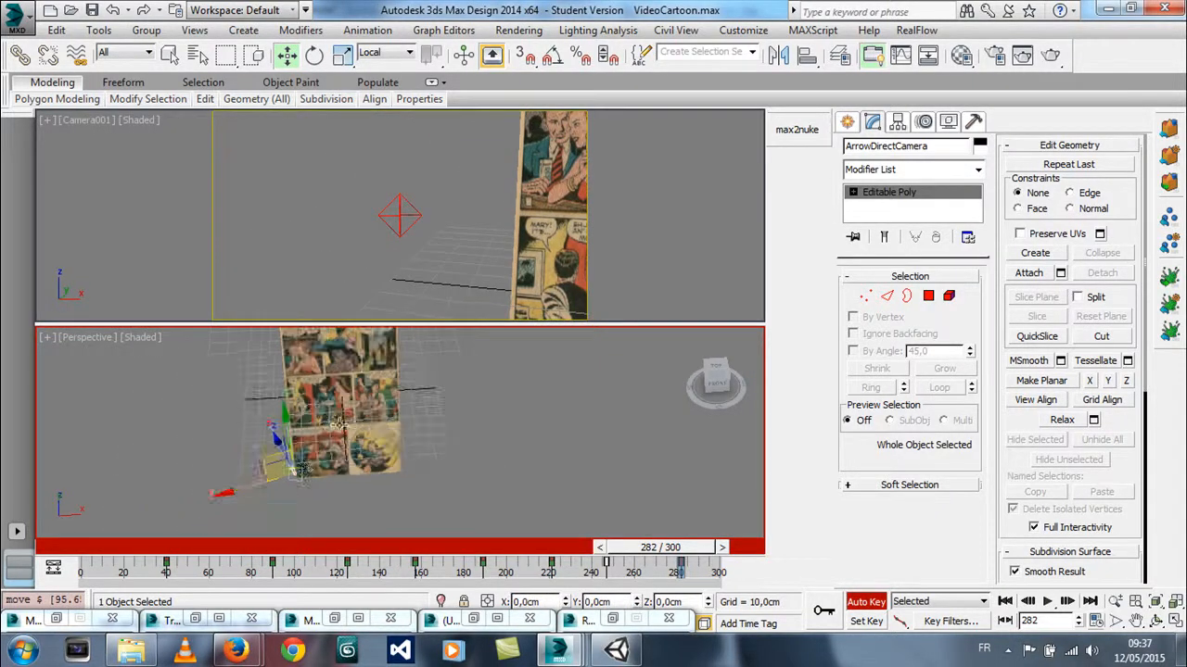
Rotate the arrow at frame 282 so the camera turns back toward the comic page
{"action": "left_click", "coordinate": [315, 55]}
{"action": "left_click_drag", "start_coordinate": [281, 532], "coordinate": [208, 511]}
{"action": "right_click", "coordinate": [303, 475]}
{"action": "left_click", "coordinate": [325, 389]}
Reposition the arrow beside the page's lower-left corner and tilt it around its local X axis to frame the second row of panels
{"action": "right_click", "coordinate": [311, 513]}
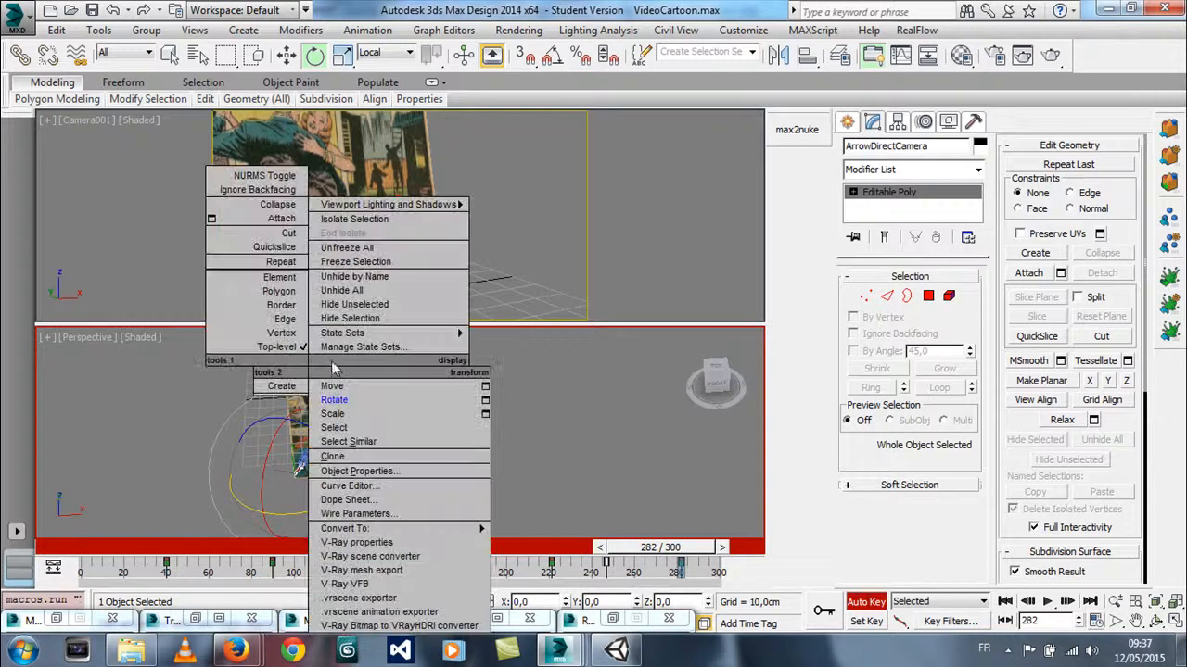
{"action": "left_click", "coordinate": [331, 387]}
{"action": "left_click_drag", "start_coordinate": [247, 462], "coordinate": [238, 411]}
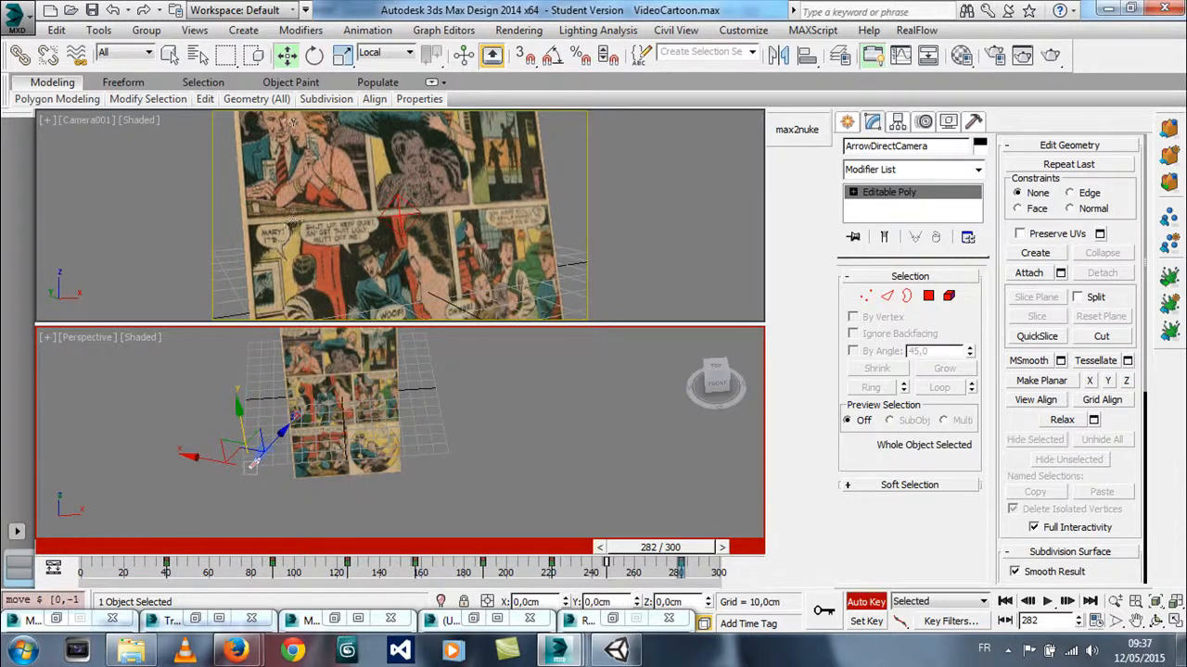
{"action": "left_click", "coordinate": [315, 54]}
{"action": "left_click_drag", "start_coordinate": [219, 449], "coordinate": [225, 429]}
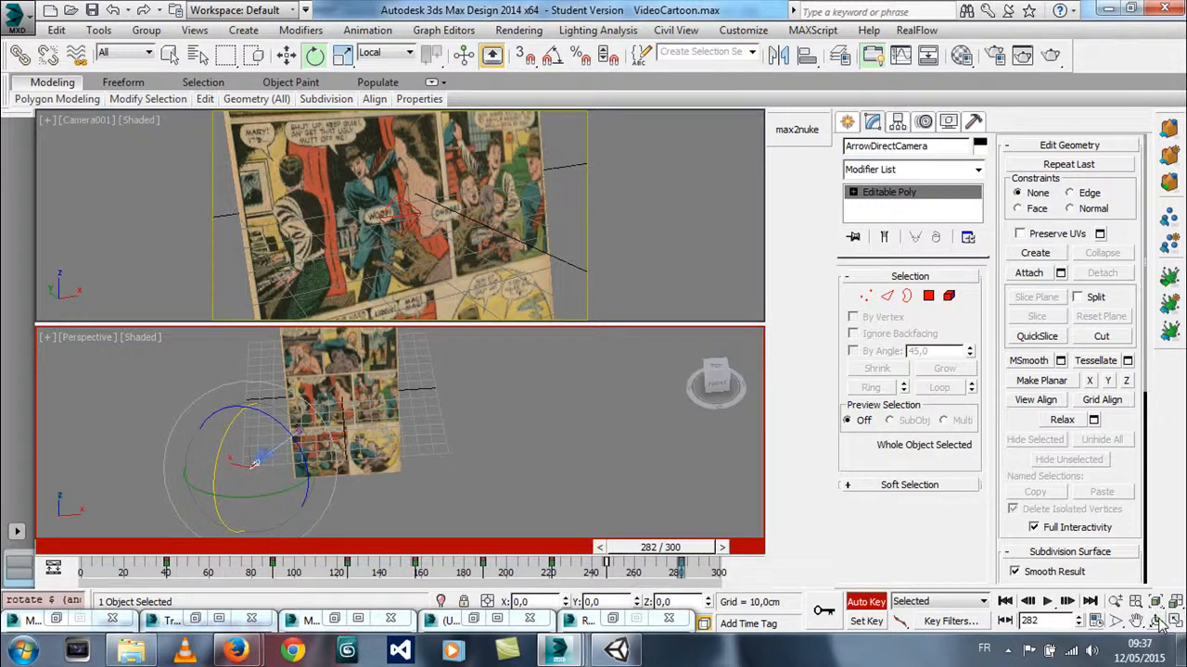
Extend the animation by setting its end time to frame 400 in the time configuration
{"action": "left_click", "coordinate": [1096, 620]}
{"action": "double_click", "coordinate": [552, 353]}
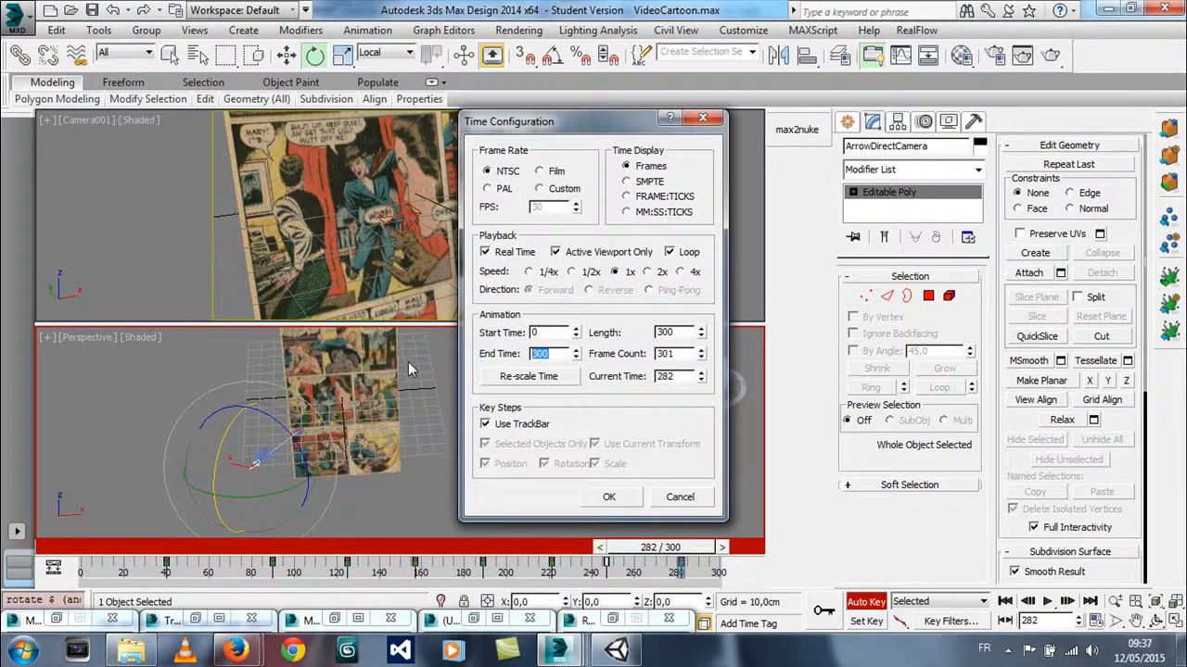
{"action": "key", "text": "Return"}
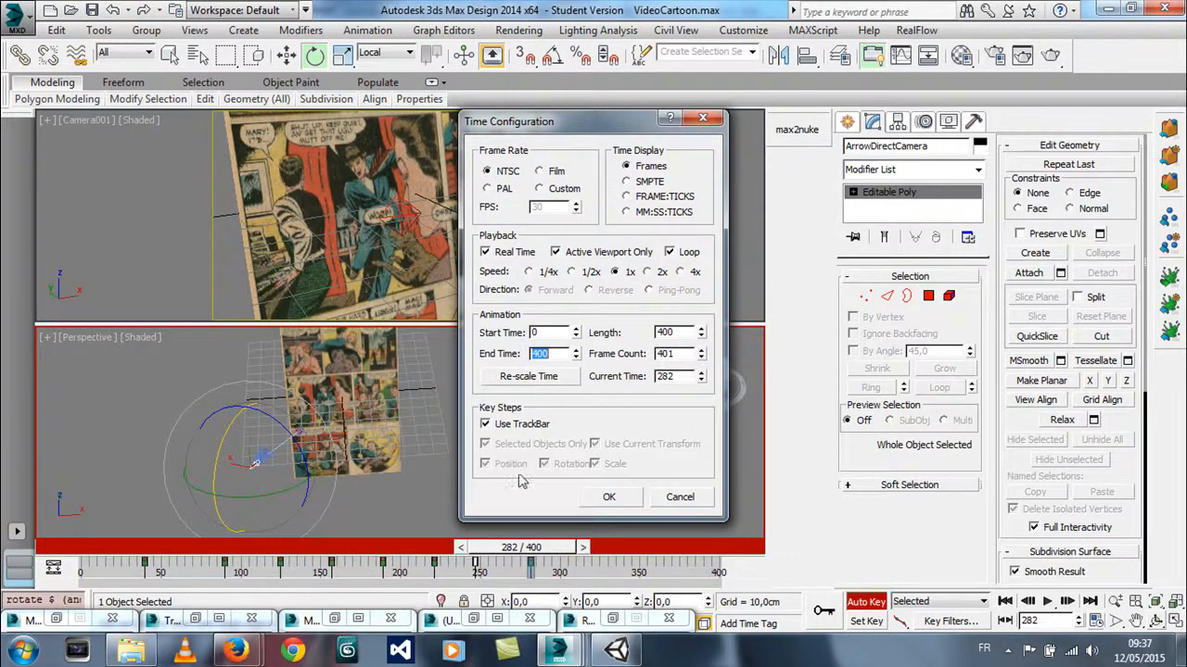
{"action": "left_click", "coordinate": [605, 498]}
Copy the arrow's frame 282 key to about frame 305 to hold the camera on the second row, and go to frame 332
{"action": "mouse_move", "coordinate": [533, 560]}
{"action": "left_mouse_down"}
{"action": "mouse_move", "coordinate": [435, 556]}
{"action": "mouse_move", "coordinate": [539, 555]}
{"action": "left_mouse_up"}
{"action": "key", "text": "e"}
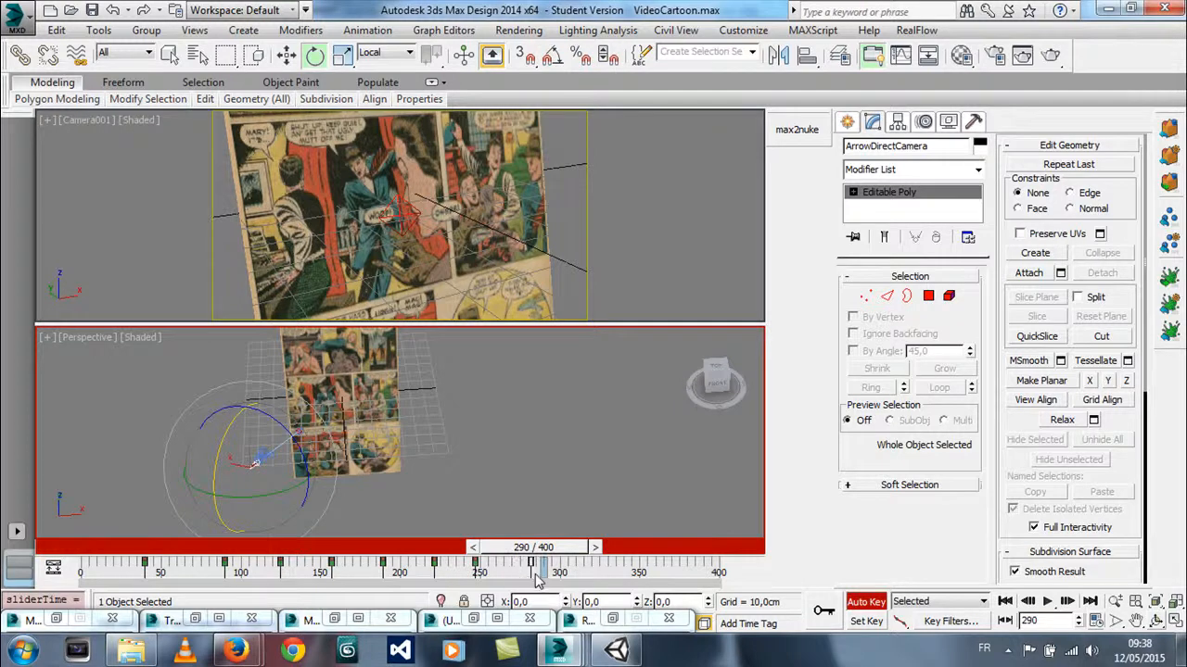
{"action": "left_click_drag", "start_coordinate": [560, 554], "coordinate": [624, 550]}
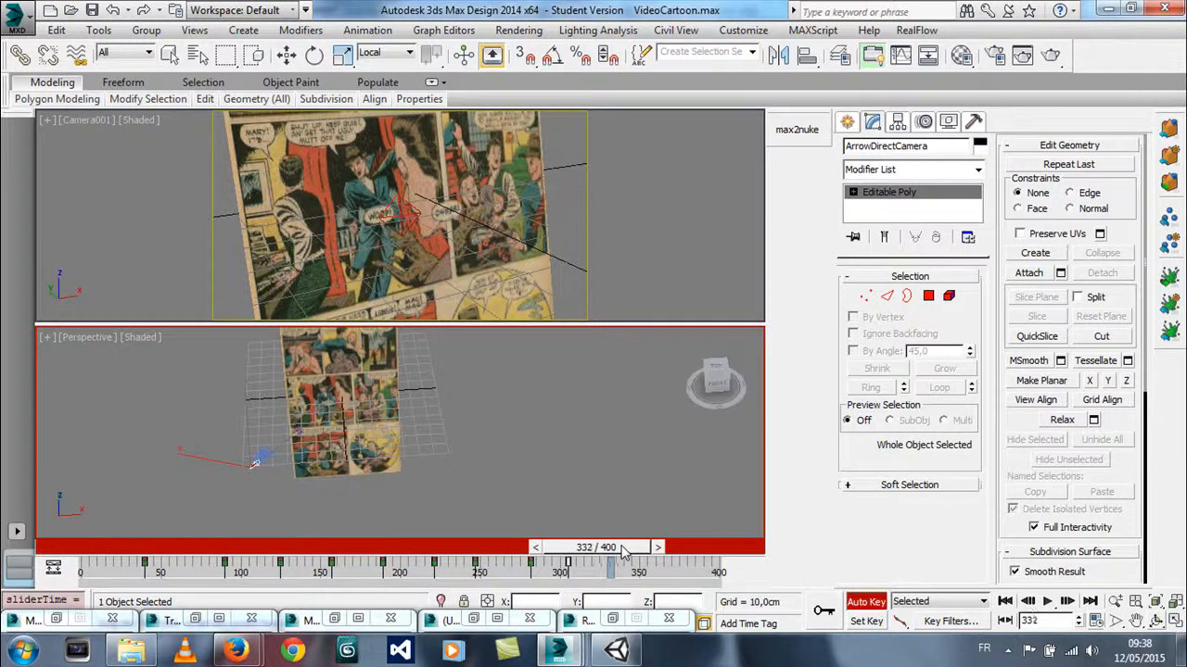
At frame 332, rotate the arrow and move it along the View X axis across to the comic page's right side
{"action": "key", "text": "e"}
{"action": "left_click_drag", "start_coordinate": [258, 493], "coordinate": [368, 483]}
{"action": "right_click", "coordinate": [275, 367]}
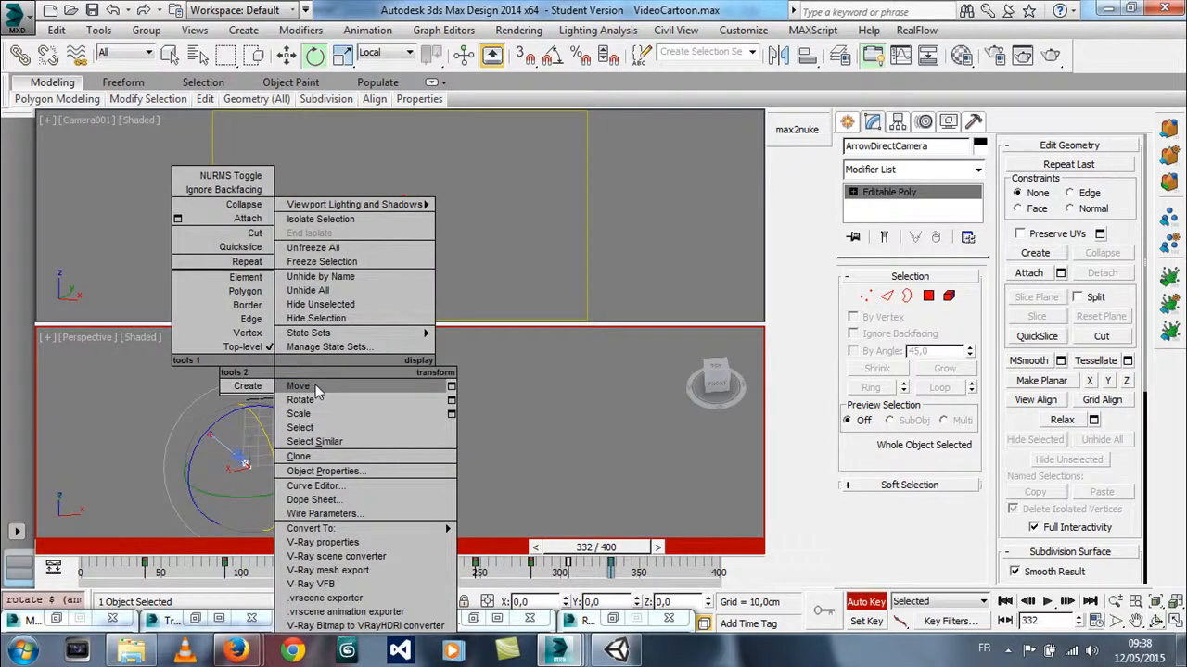
{"action": "left_click", "coordinate": [298, 386]}
{"action": "left_click", "coordinate": [387, 54]}
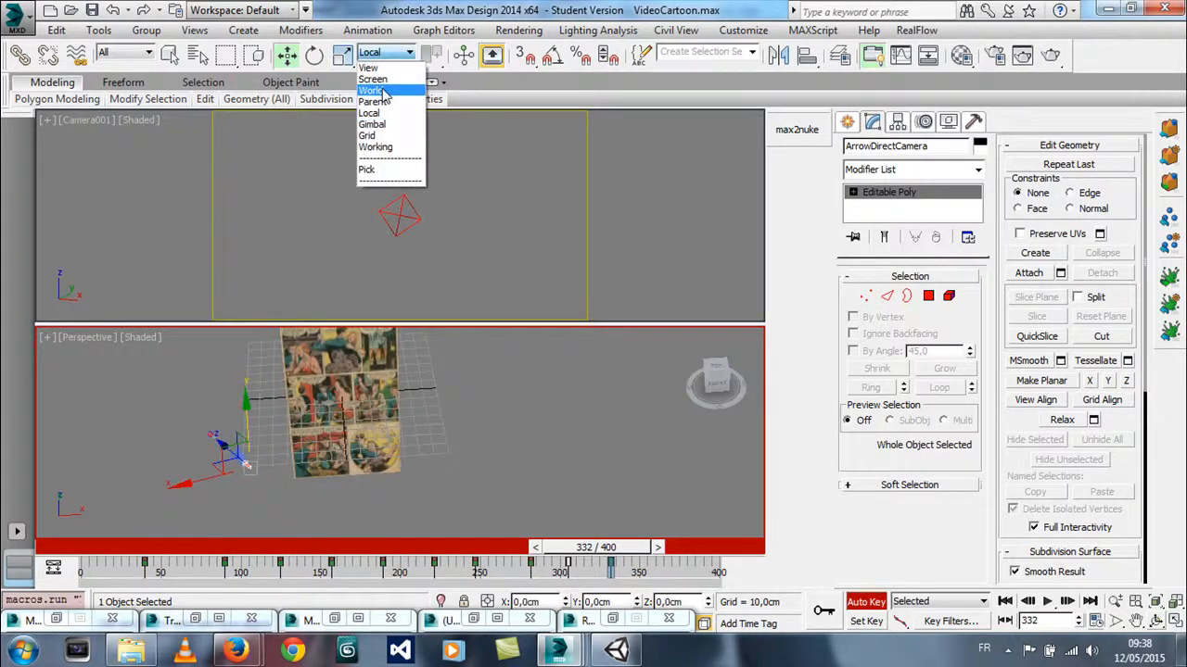
{"action": "left_click", "coordinate": [380, 65]}
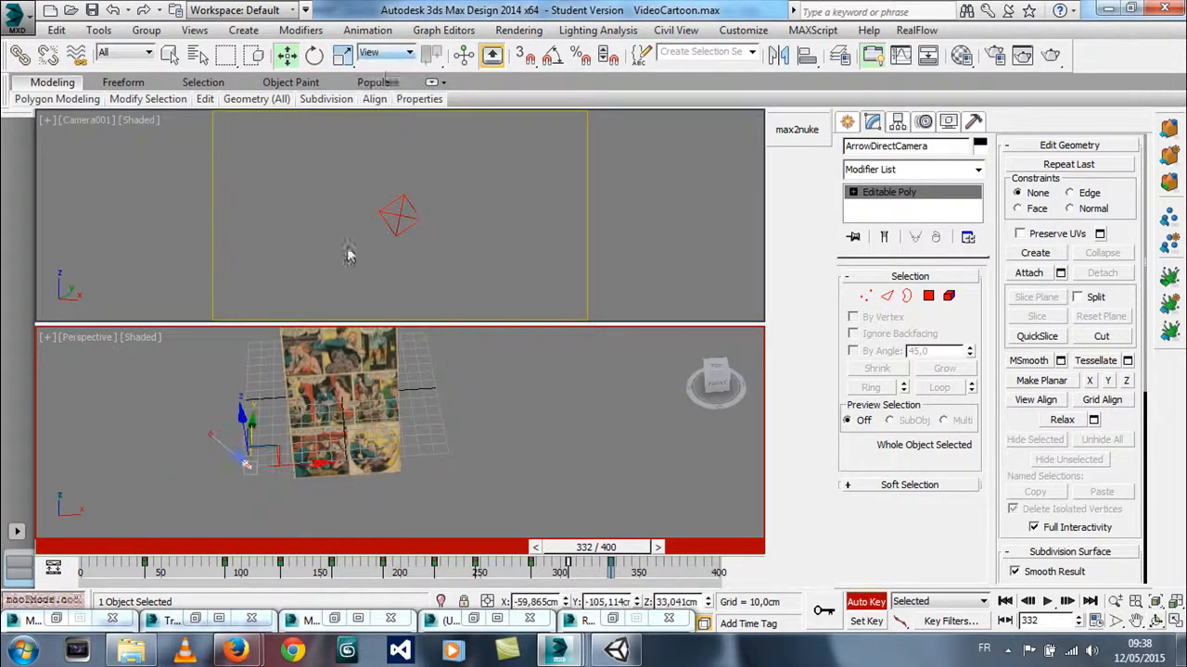
{"action": "left_click", "coordinate": [301, 470]}
{"action": "key", "text": "ctrl+z"}
{"action": "left_click_drag", "start_coordinate": [302, 465], "coordinate": [521, 470]}
Raise the arrow along its local Y axis and tilt it slightly to frame the second row's last panel
{"action": "left_click", "coordinate": [389, 52]}
{"action": "left_click", "coordinate": [375, 126]}
{"action": "left_click_drag", "start_coordinate": [436, 428], "coordinate": [450, 380]}
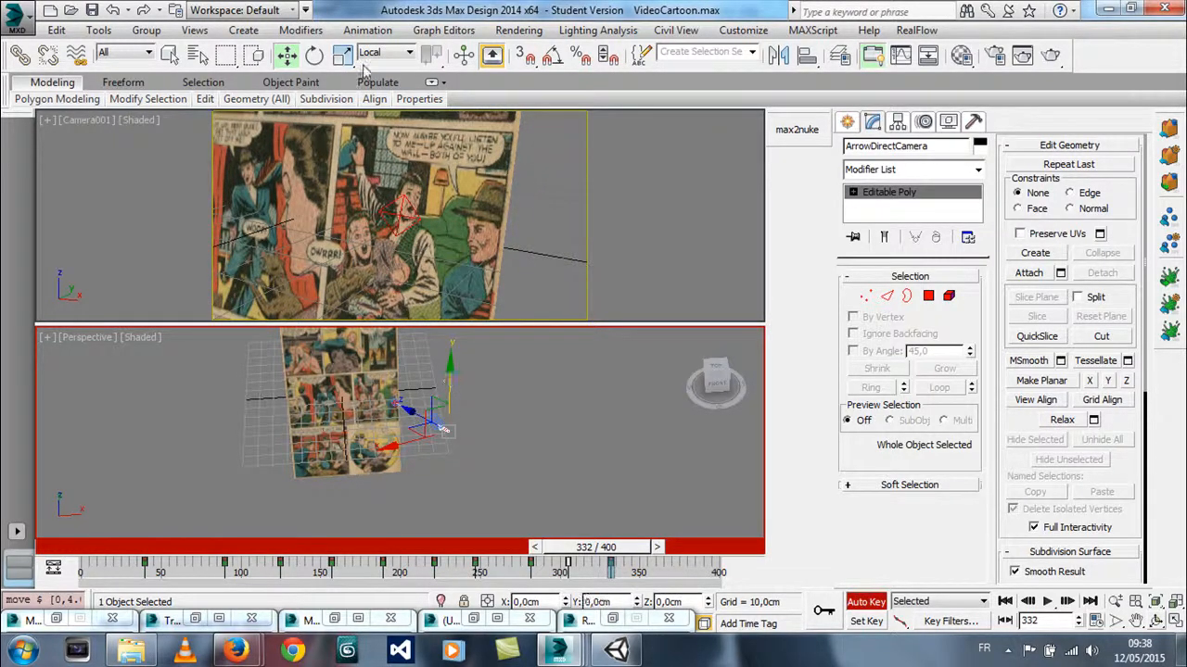
{"action": "key", "text": "e"}
{"action": "left_click_drag", "start_coordinate": [478, 407], "coordinate": [481, 401]}
Scrub back and forth between the latest keys to check the camera move across the second row
{"action": "left_click_drag", "start_coordinate": [598, 548], "coordinate": [563, 566]}
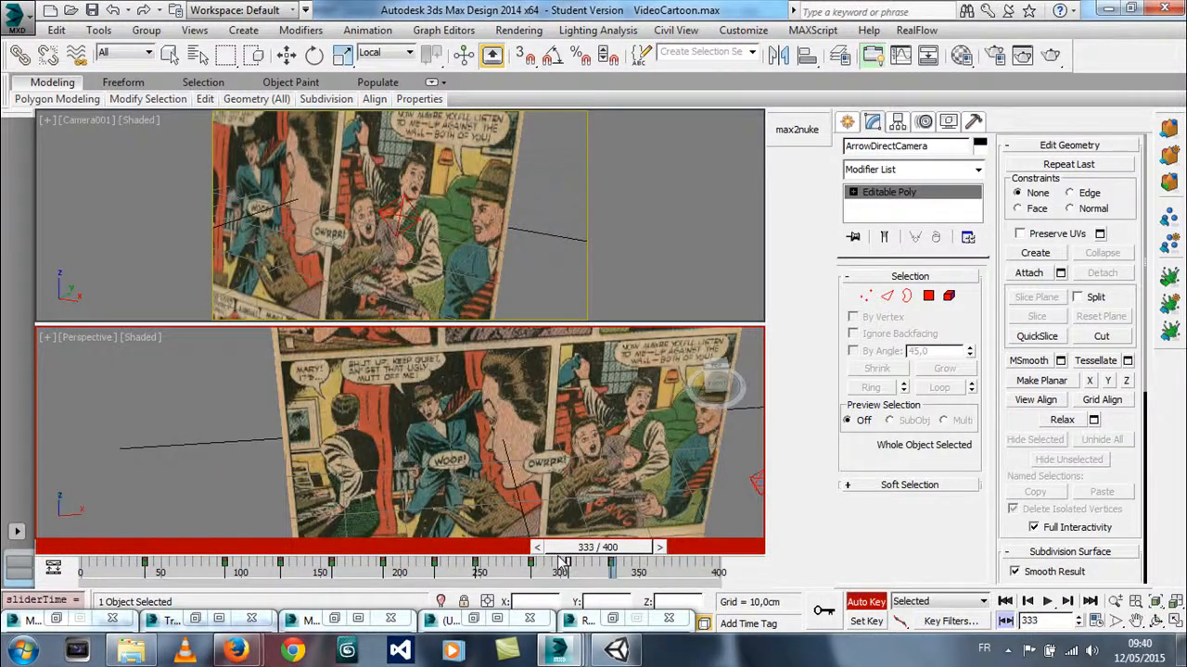
{"action": "key", "text": "w"}
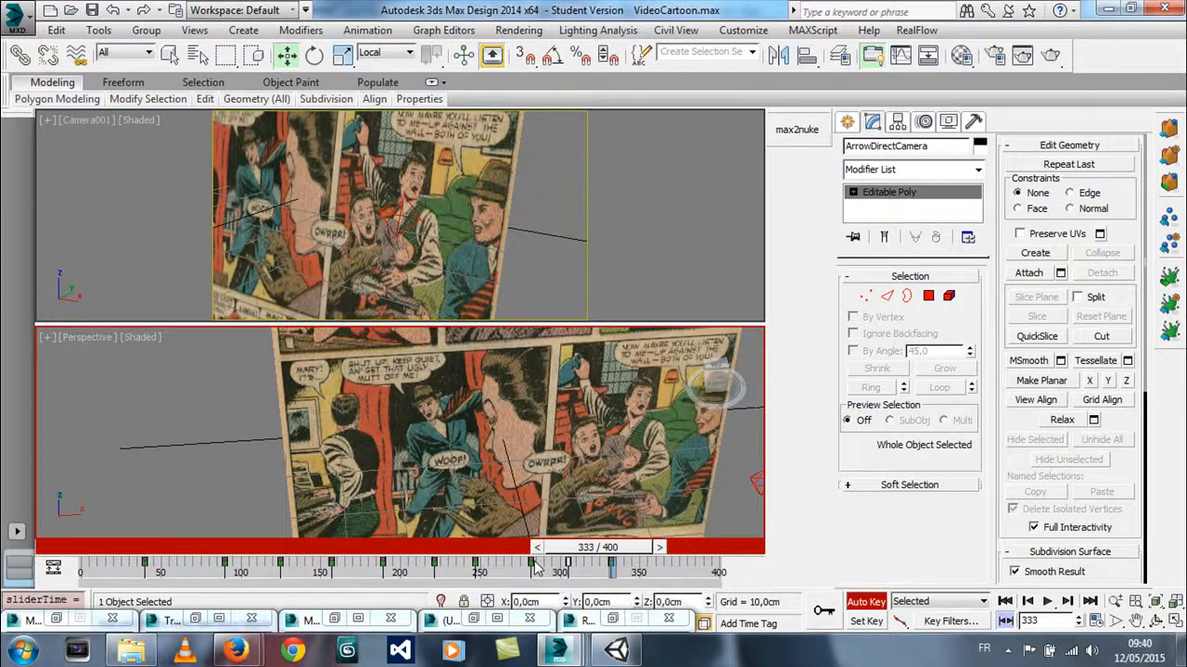
{"action": "left_click_drag", "start_coordinate": [577, 556], "coordinate": [482, 554]}
{"action": "left_click_drag", "start_coordinate": [515, 554], "coordinate": [576, 552]}
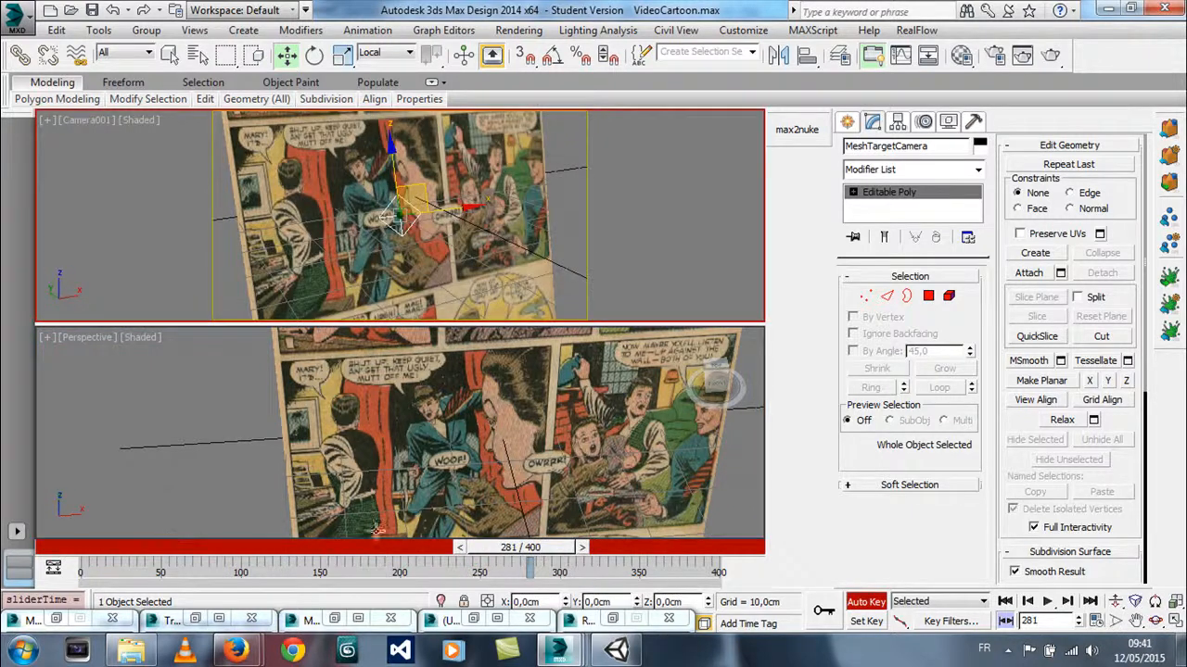
Try to shift the MeshTargetCamera control in the camera view at frame 284
{"action": "mouse_move", "coordinate": [506, 554]}
{"action": "left_mouse_down"}
{"action": "mouse_move", "coordinate": [607, 553]}
{"action": "mouse_move", "coordinate": [64, 558]}
{"action": "mouse_move", "coordinate": [506, 553]}
{"action": "left_mouse_up"}
{"action": "key", "text": "w"}
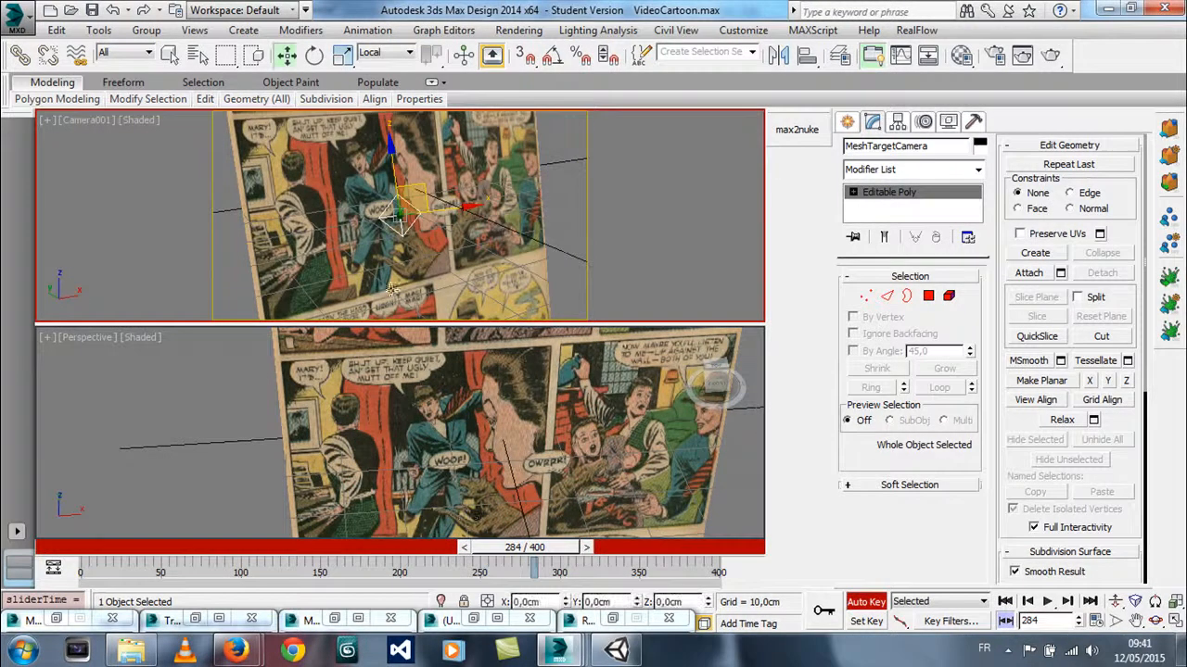
{"action": "left_click_drag", "start_coordinate": [392, 200], "coordinate": [402, 208]}
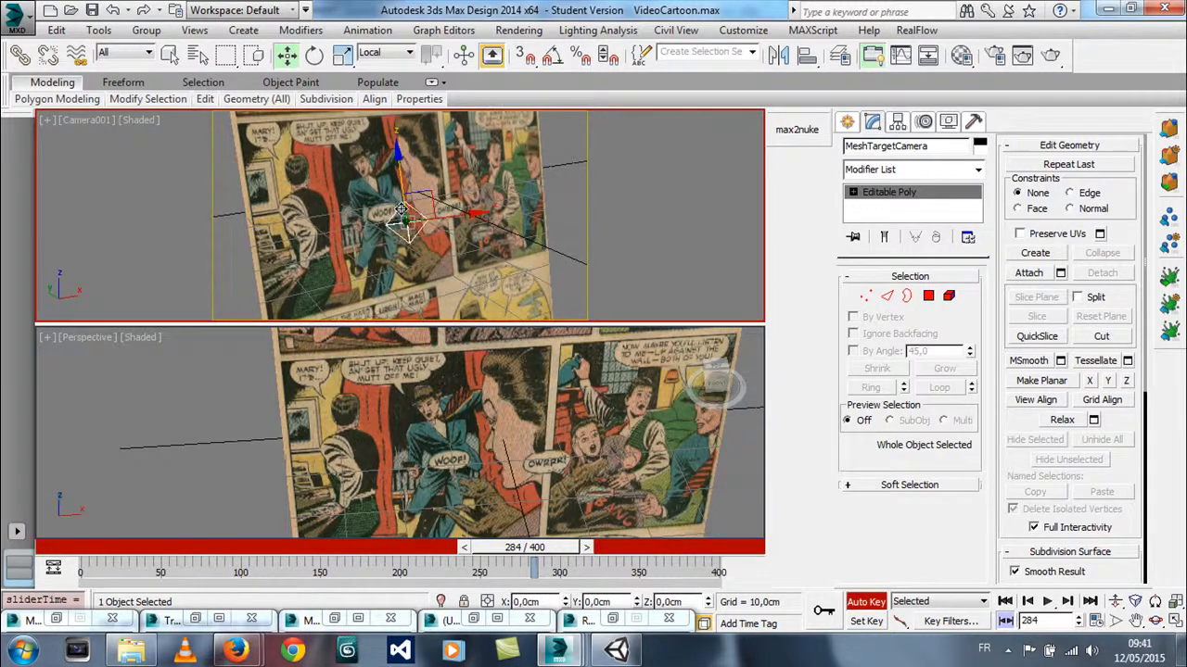
{"action": "right_click", "coordinate": [410, 371]}
Go to frame 216, maximize the Perspective view, and select the comic page together with the whole camera rig
{"action": "left_click_drag", "start_coordinate": [529, 547], "coordinate": [422, 547]}
{"action": "scroll", "coordinate": [425, 405], "scroll_direction": "down", "scroll_amount": 3}
{"action": "middle_click_drag", "start_coordinate": [426, 404], "coordinate": [379, 429]}
{"action": "left_click", "coordinate": [1176, 621]}
{"action": "scroll", "coordinate": [321, 288], "scroll_direction": "up", "scroll_amount": 6}
{"action": "scroll", "coordinate": [321, 289], "scroll_direction": "down", "scroll_amount": 4}
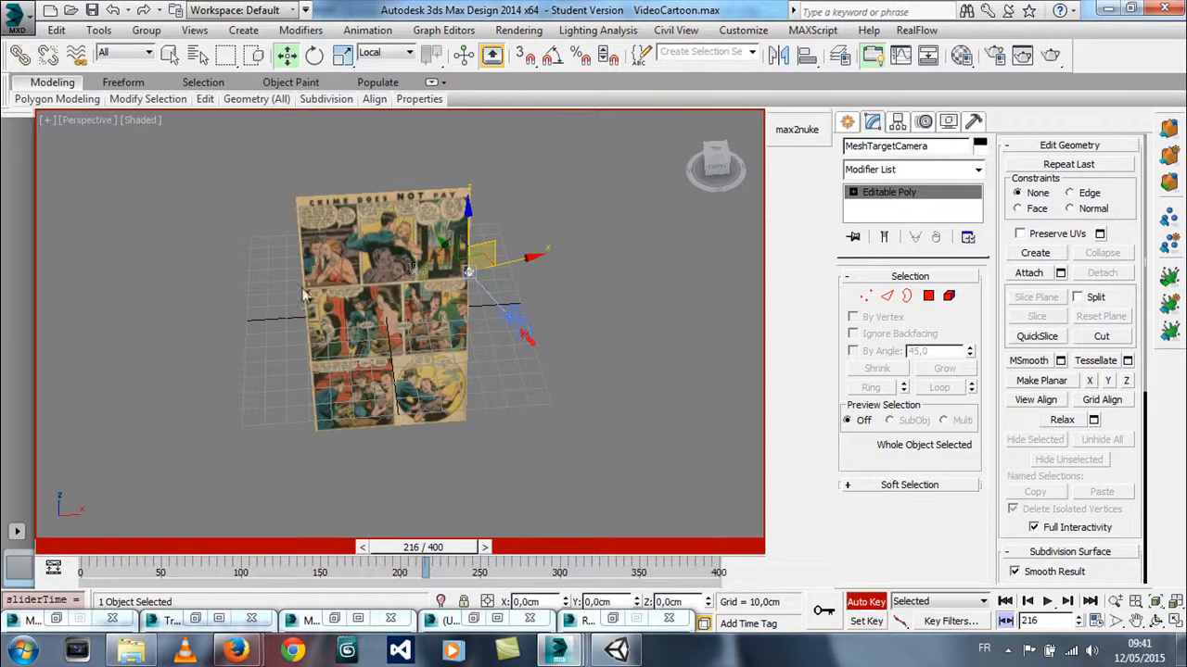
{"action": "left_click_drag", "start_coordinate": [225, 153], "coordinate": [568, 478]}
{"action": "left_click_drag", "start_coordinate": [220, 165], "coordinate": [587, 501]}
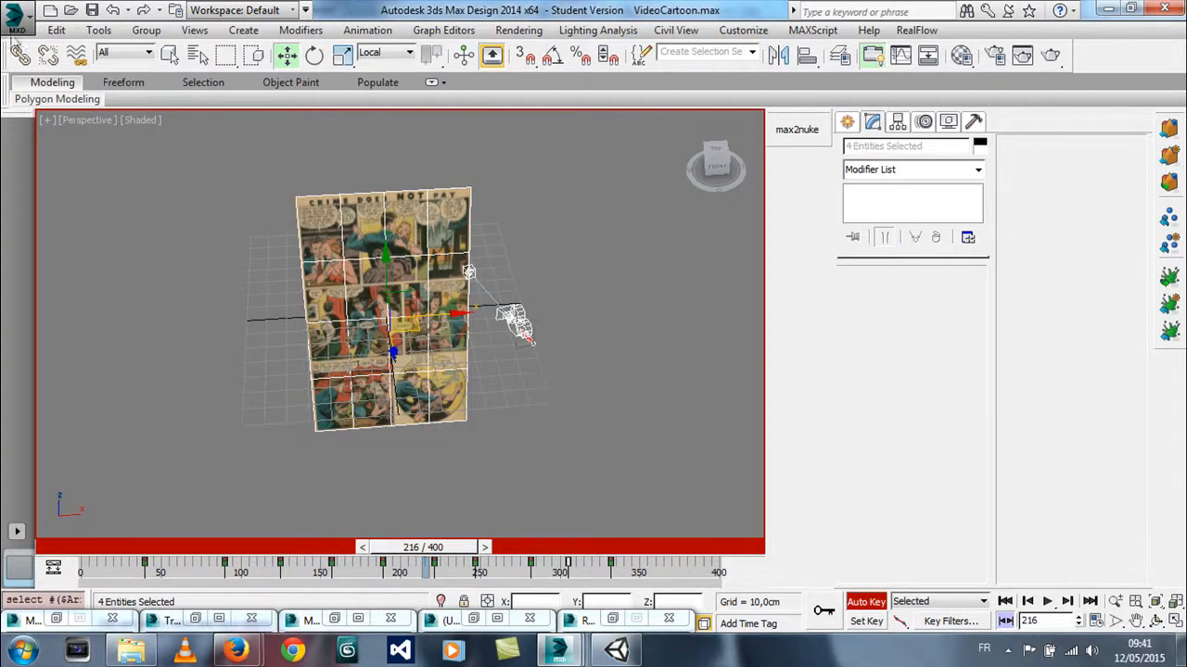
Save the scene as an incremented copy, VideoCartoon01.max, in the PFE_ISAMM folder
{"action": "left_click", "coordinate": [15, 15]}
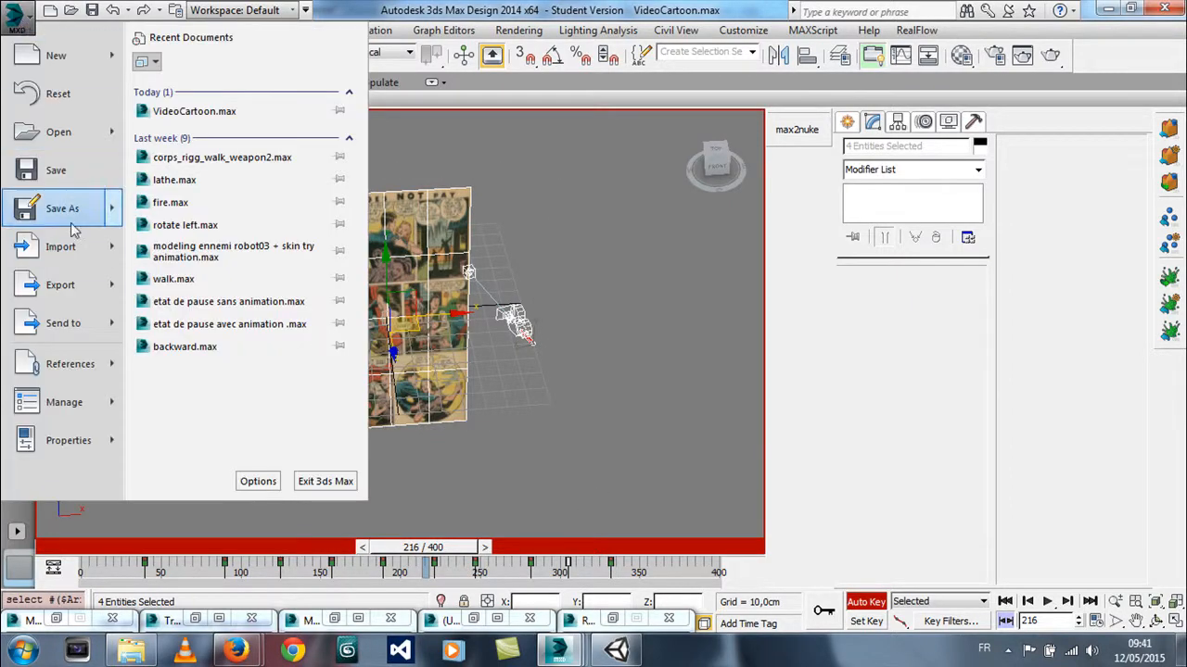
{"action": "left_click", "coordinate": [70, 213]}
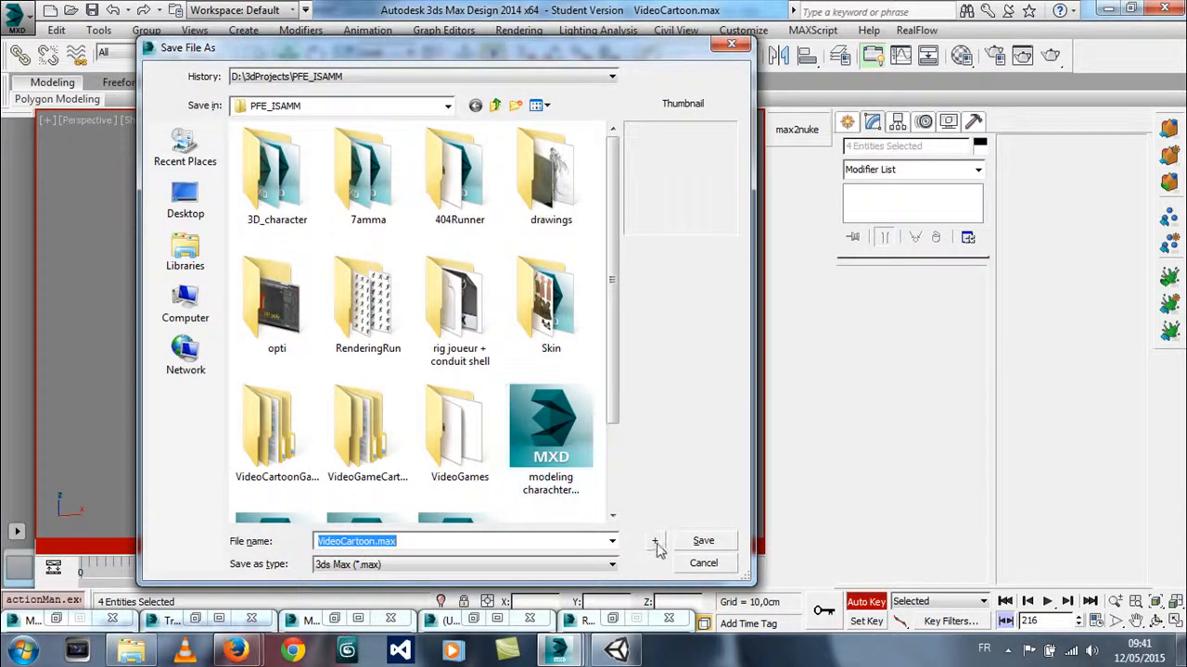
{"action": "left_click", "coordinate": [654, 544]}
Start an FBX export of the comic page and camera rig, and browse to the VideoCartoonGame project's Assets\models folder
{"action": "left_click", "coordinate": [15, 15]}
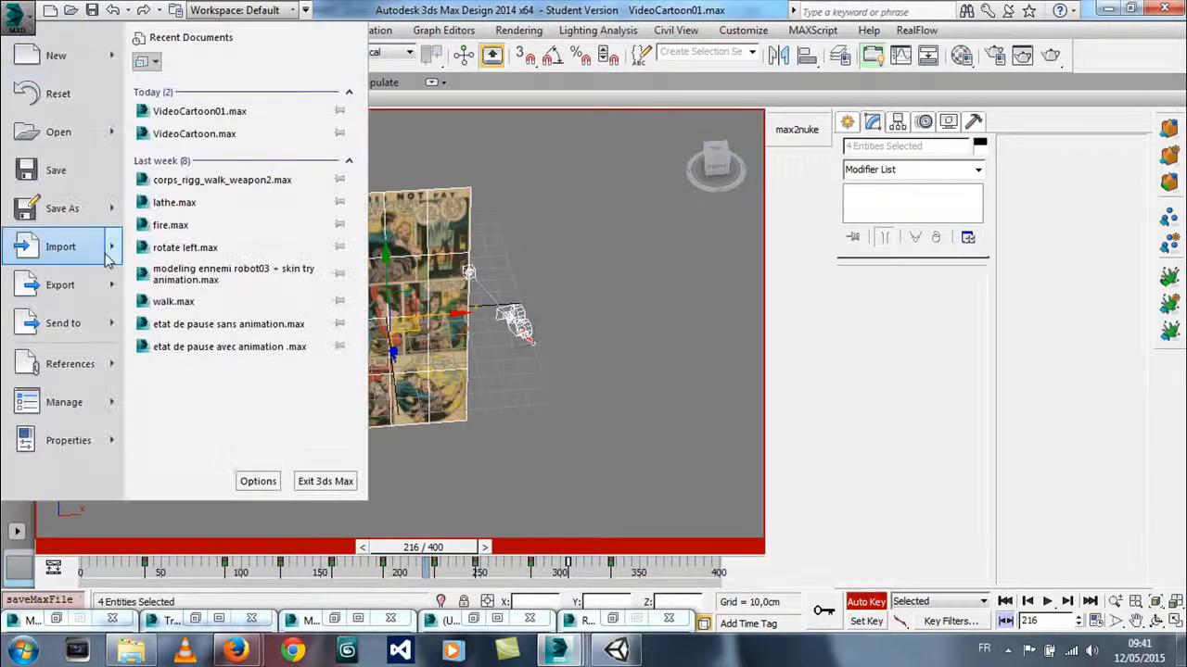
{"action": "mouse_move", "coordinate": [84, 285]}
{"action": "left_click", "coordinate": [188, 159]}
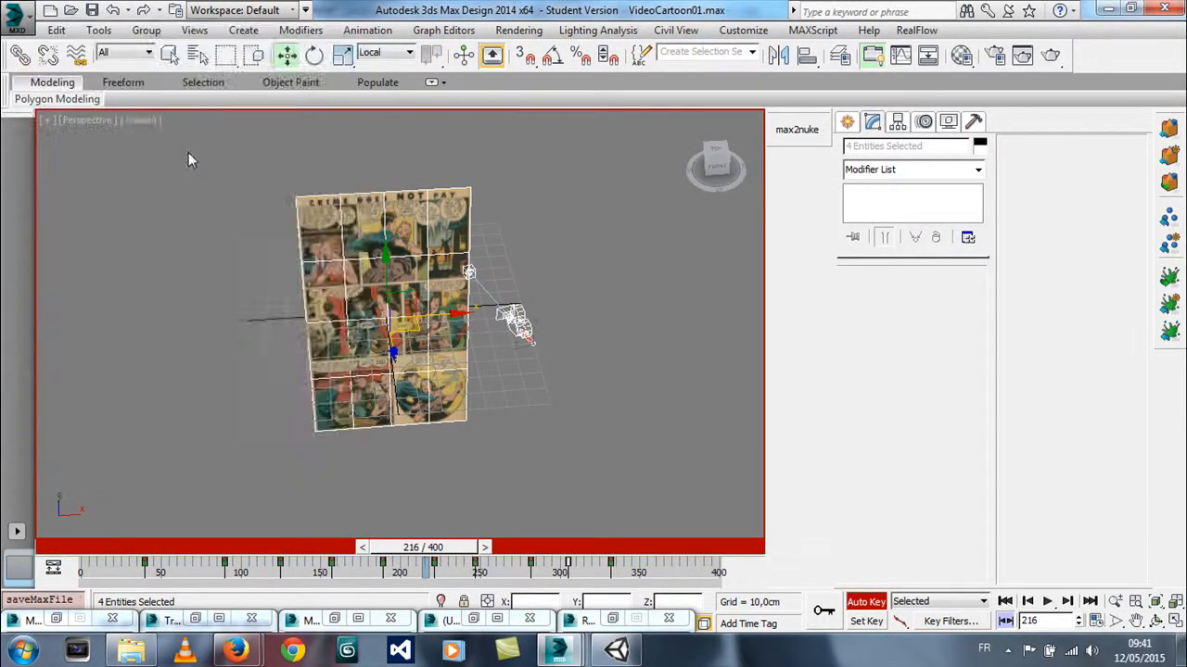
{"action": "left_click_drag", "start_coordinate": [443, 58], "coordinate": [651, 495]}
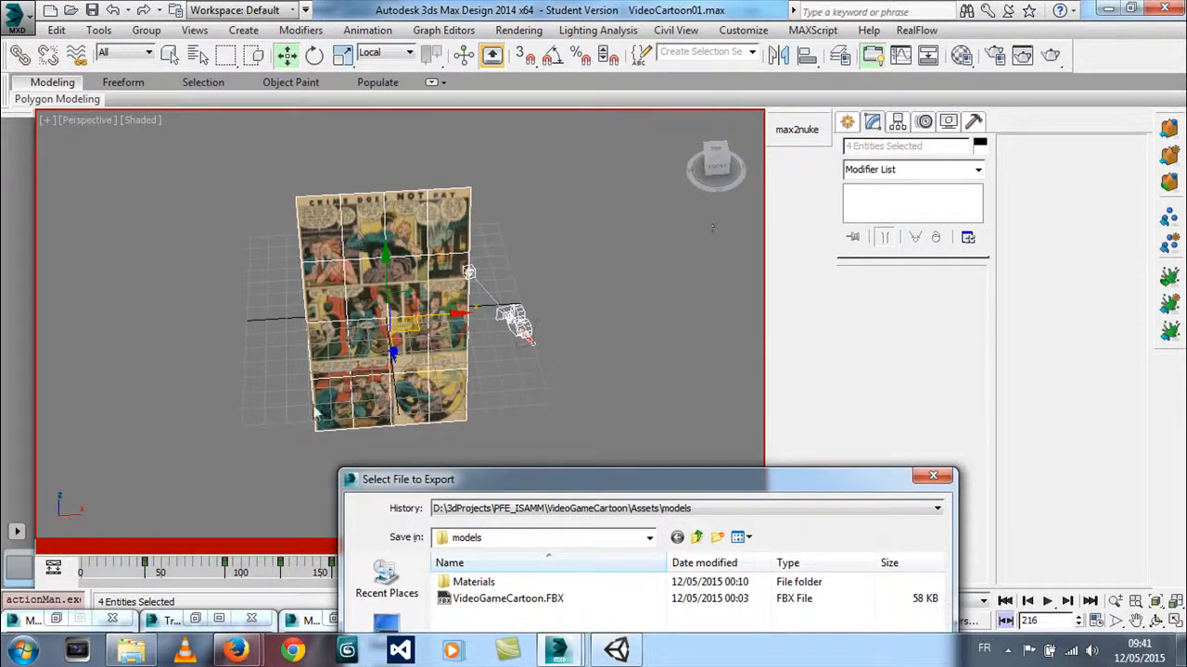
{"action": "left_click_drag", "start_coordinate": [515, 480], "coordinate": [307, 61]}
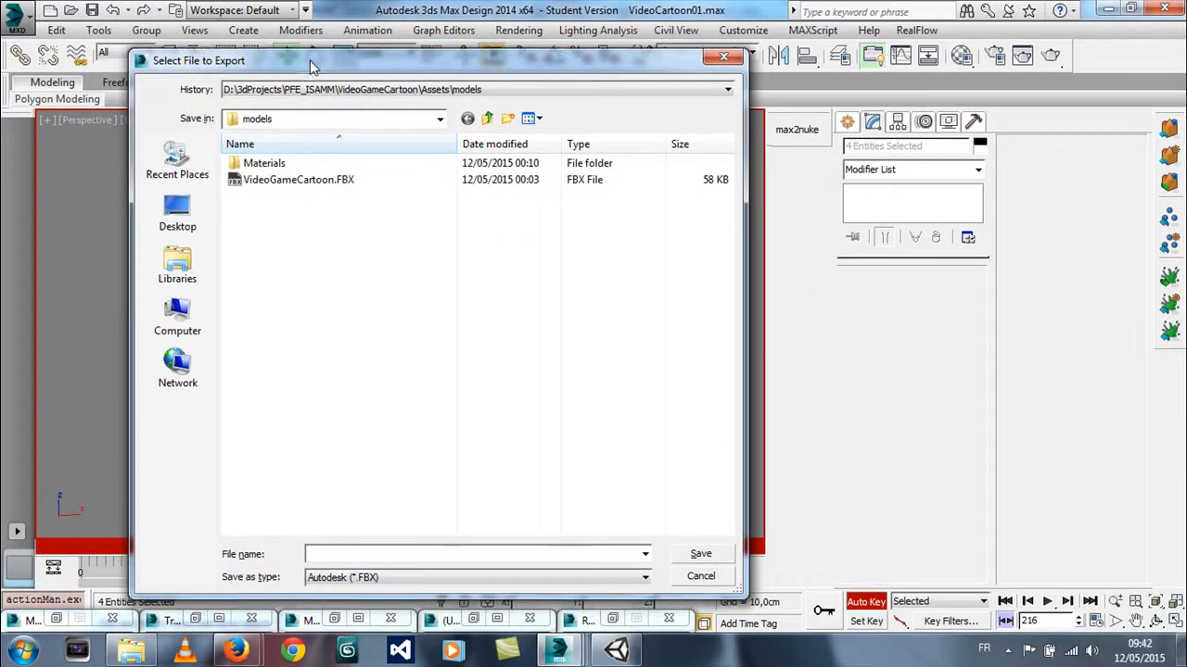
{"action": "left_click", "coordinate": [487, 122]}
{"action": "left_click", "coordinate": [487, 122]}
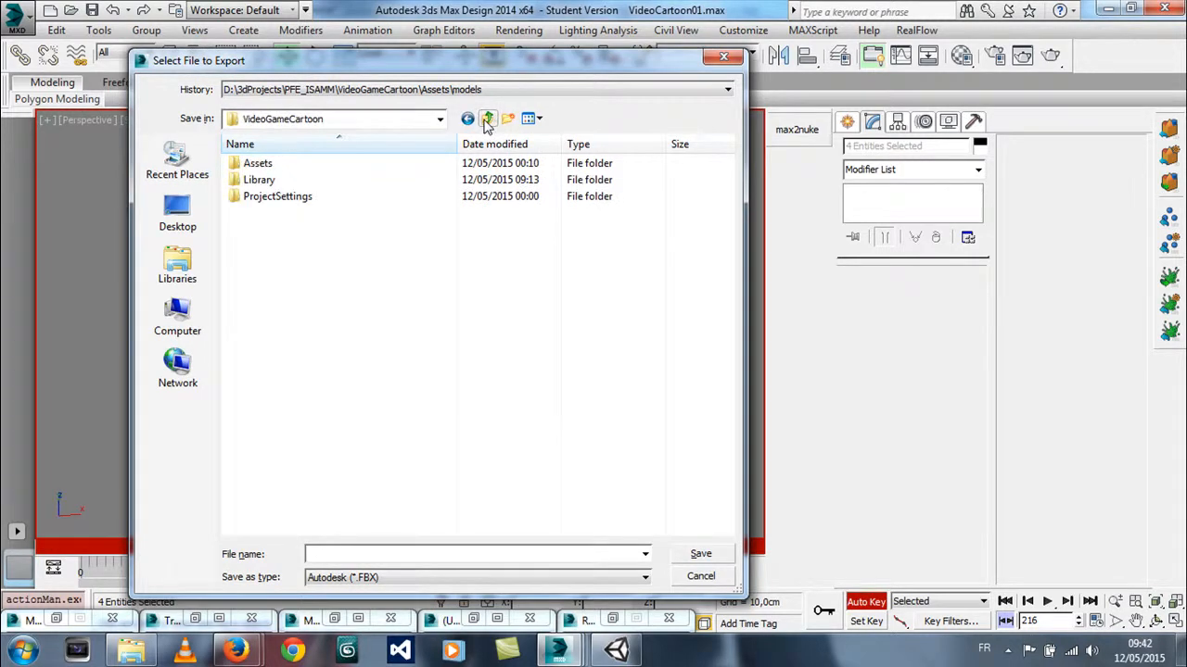
{"action": "left_click", "coordinate": [487, 123]}
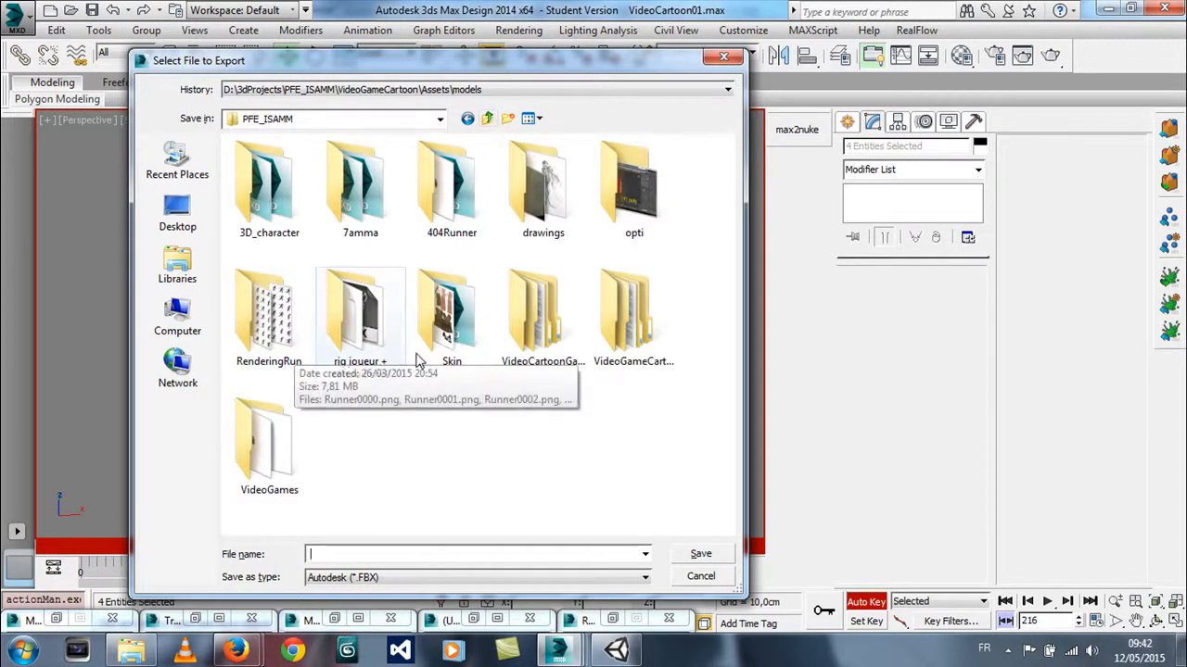
{"action": "double_click", "coordinate": [523, 305]}
{"action": "double_click", "coordinate": [243, 165]}
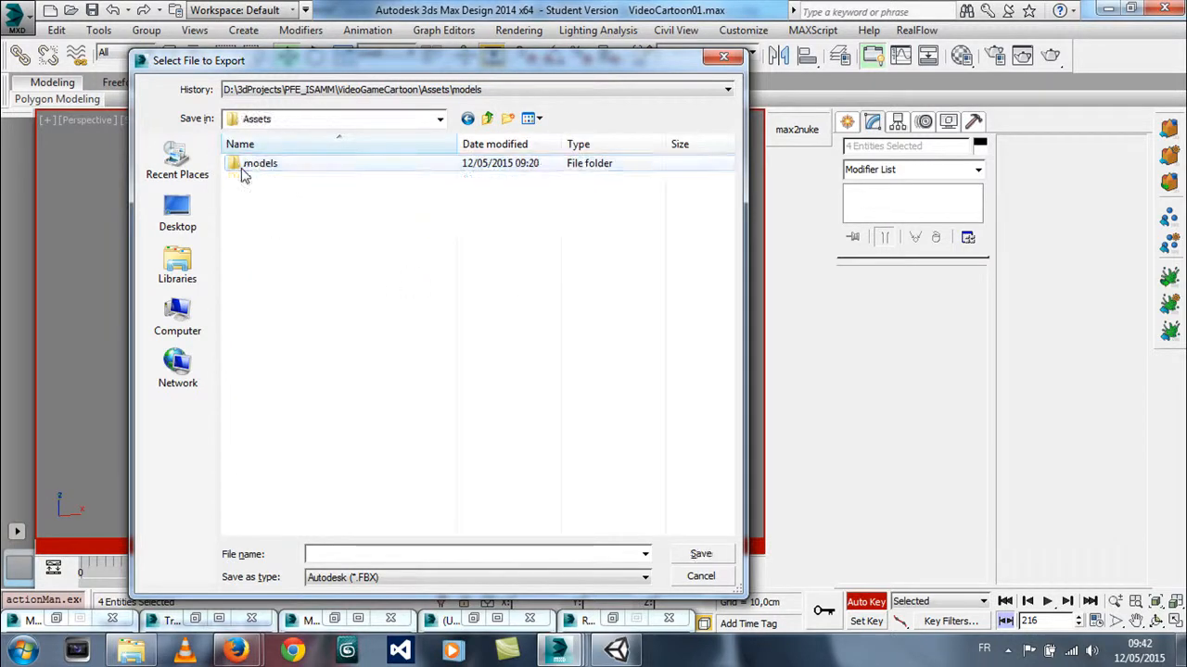
{"action": "double_click", "coordinate": [244, 171]}
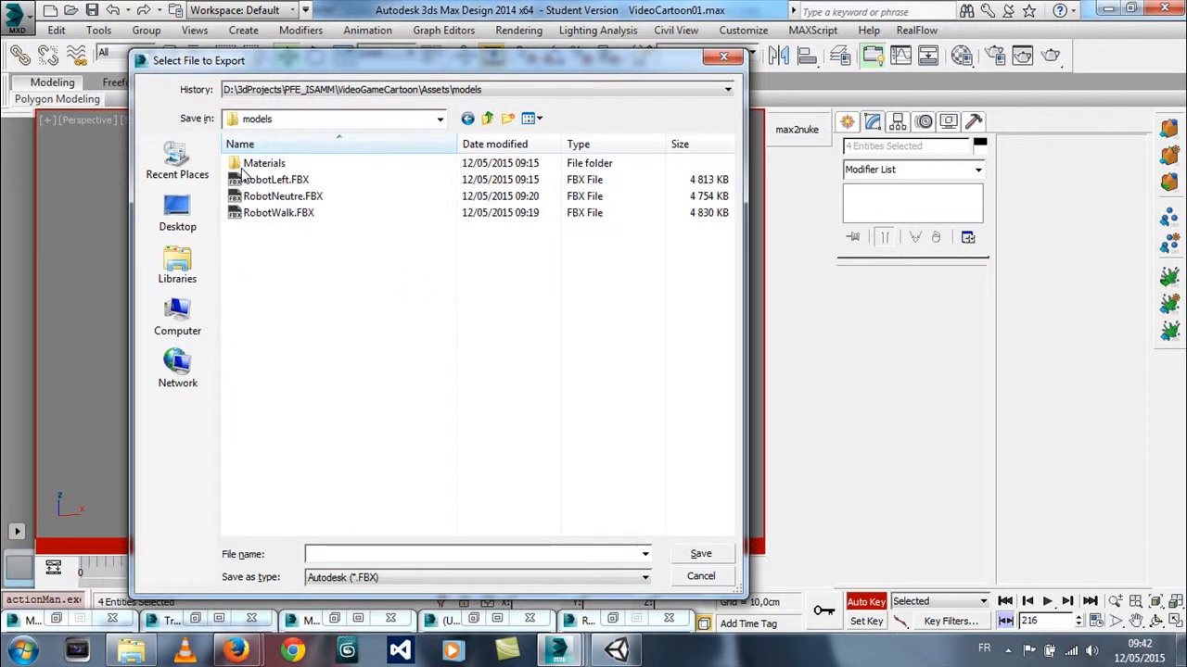
Name the export file CartoonStory and save it as FBX
{"action": "left_click", "coordinate": [362, 553]}
{"action": "type", "text": "CartoonStory"}
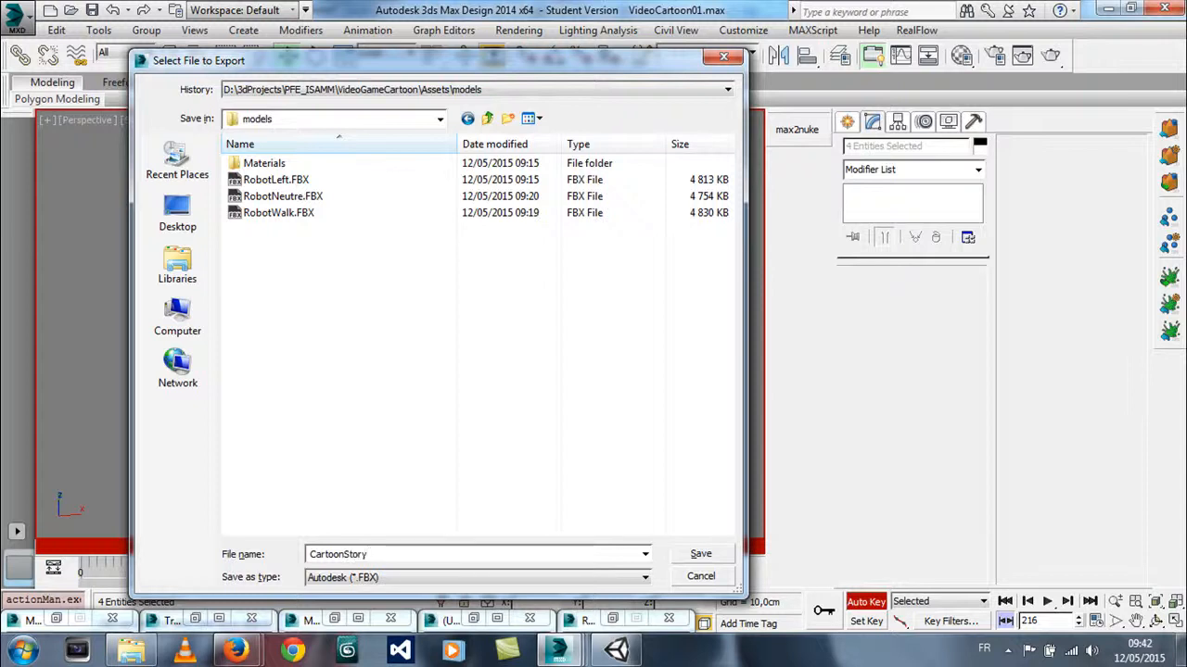
{"action": "left_click", "coordinate": [697, 554]}
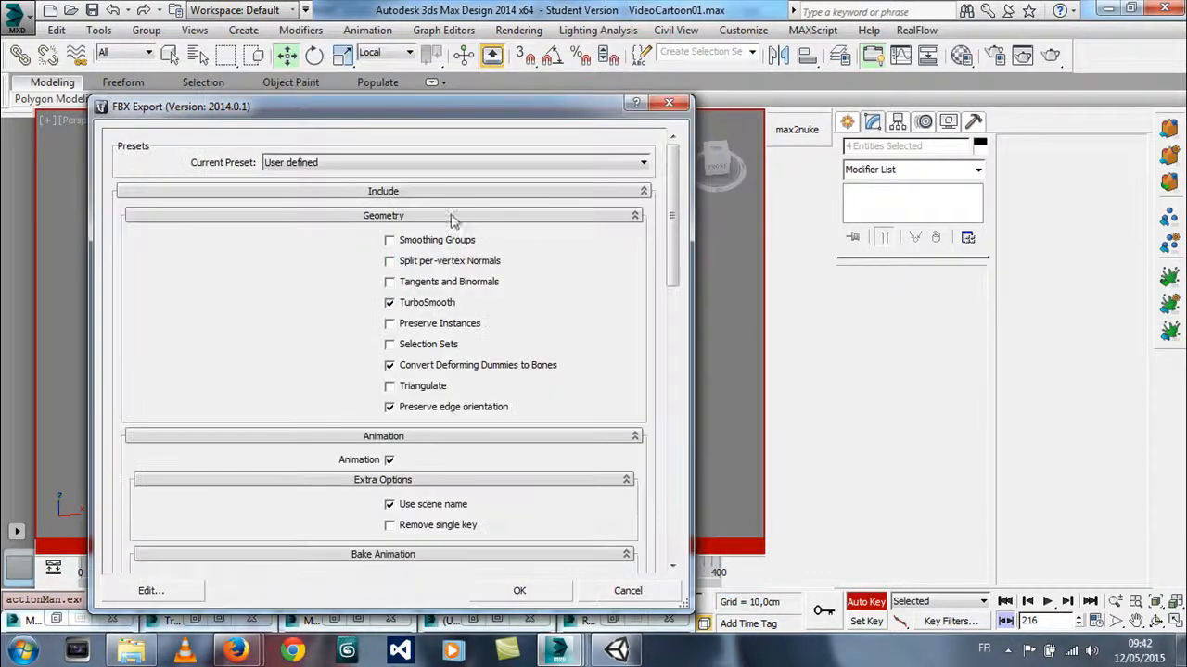
Complete the FBX export with animation baked from frame 0 to 400, cameras included, units in Meters and Y-up axis
{"action": "left_click_drag", "start_coordinate": [673, 271], "coordinate": [662, 383]}
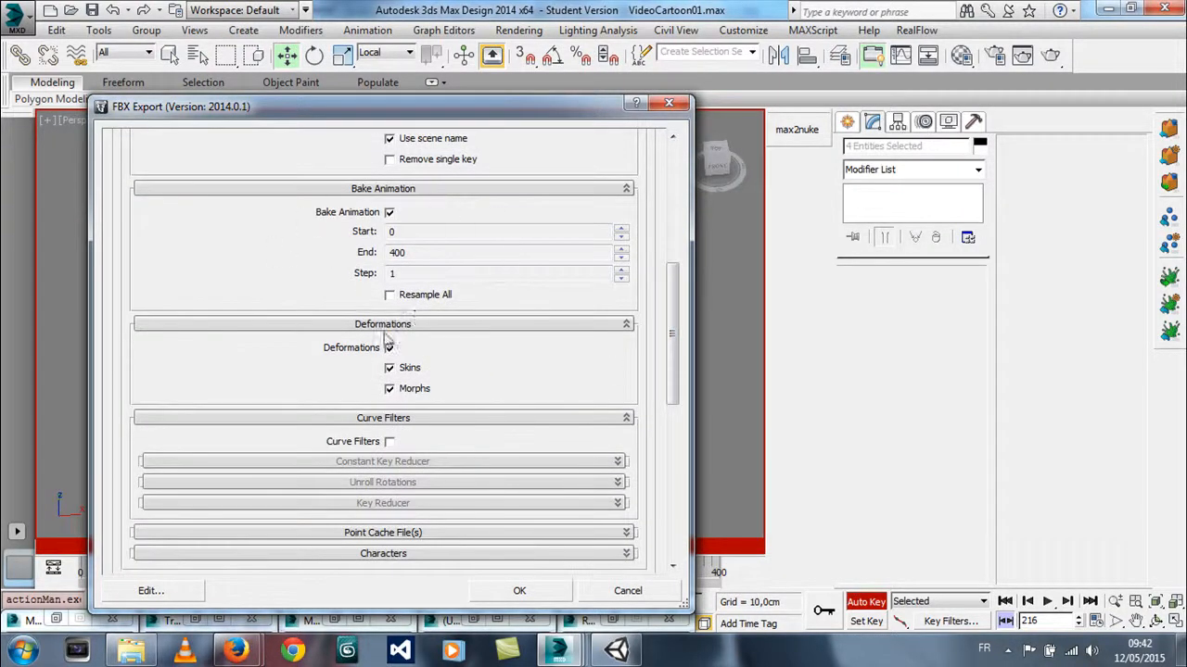
{"action": "left_click_drag", "start_coordinate": [670, 320], "coordinate": [680, 441]}
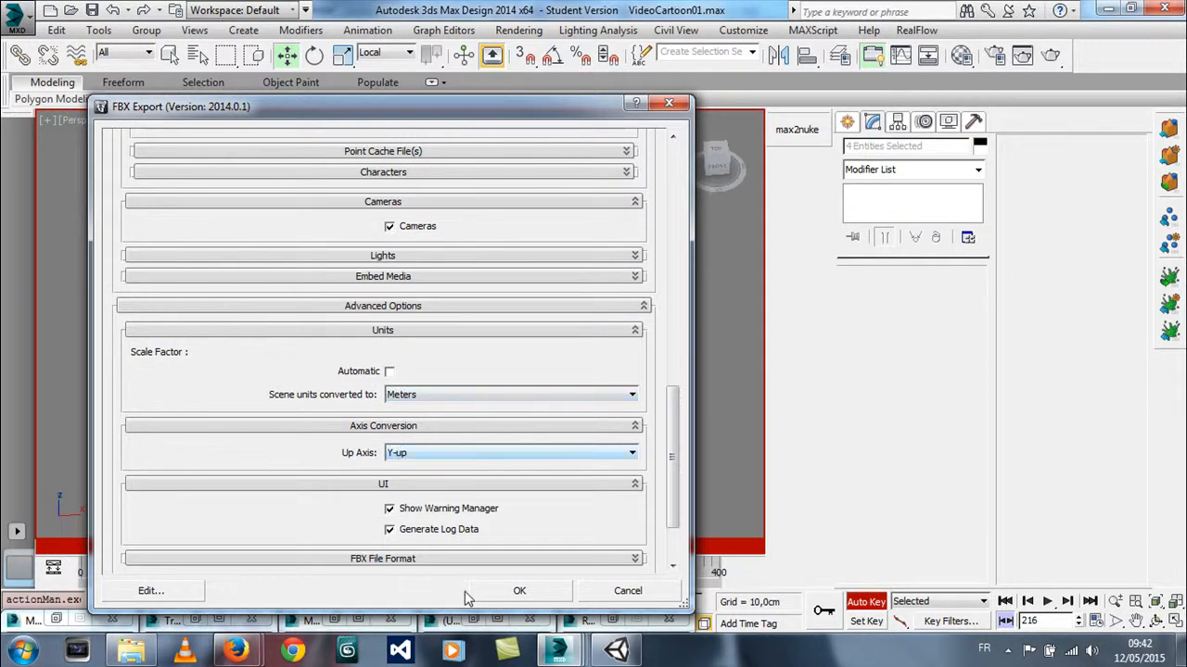
{"action": "left_click", "coordinate": [519, 591]}
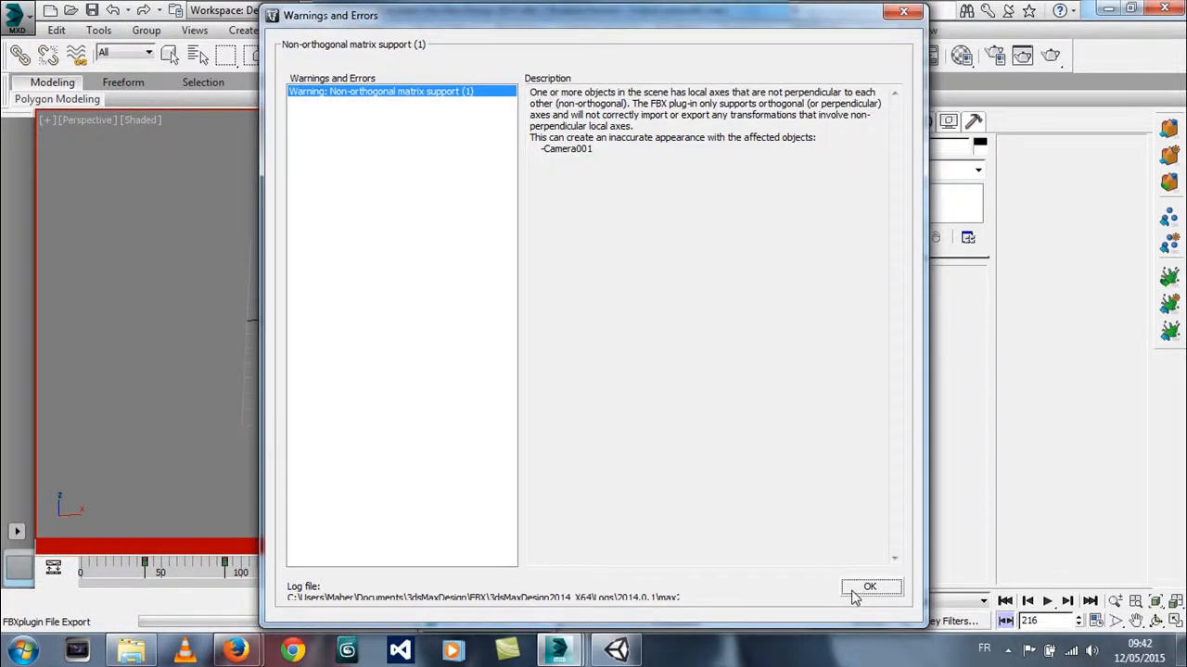
{"action": "left_click", "coordinate": [868, 590]}
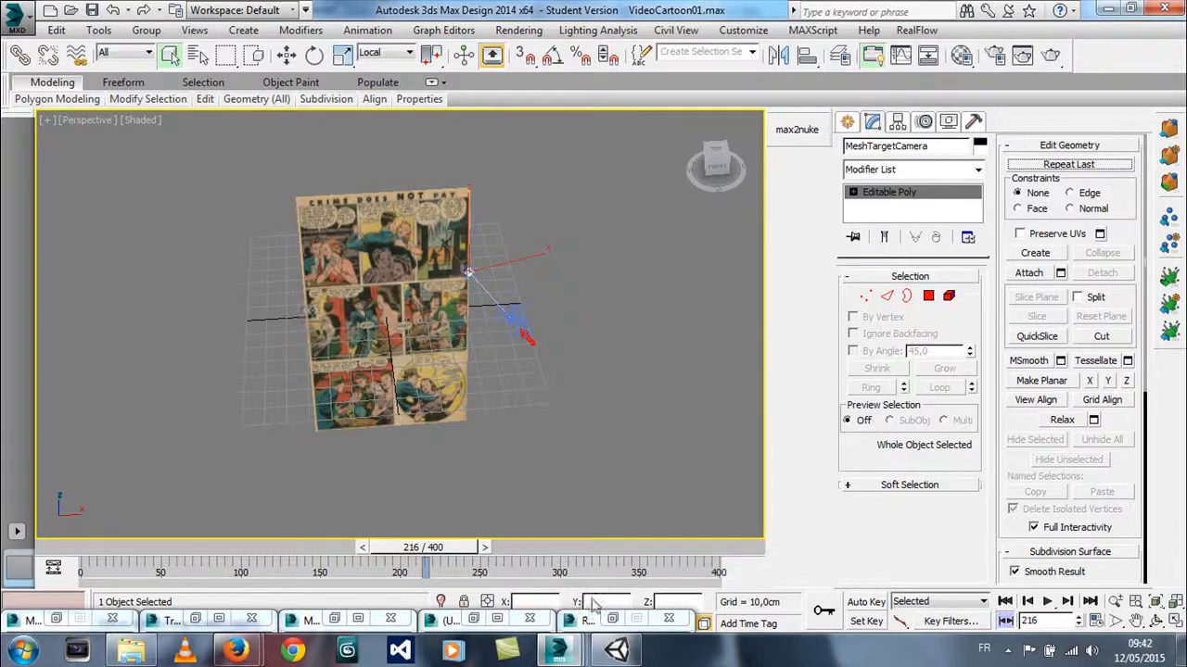
Switch to Unity, select the imported CartoonStory model, and preview its VideoCartoon01 animation clip
{"action": "left_click", "coordinate": [616, 650]}
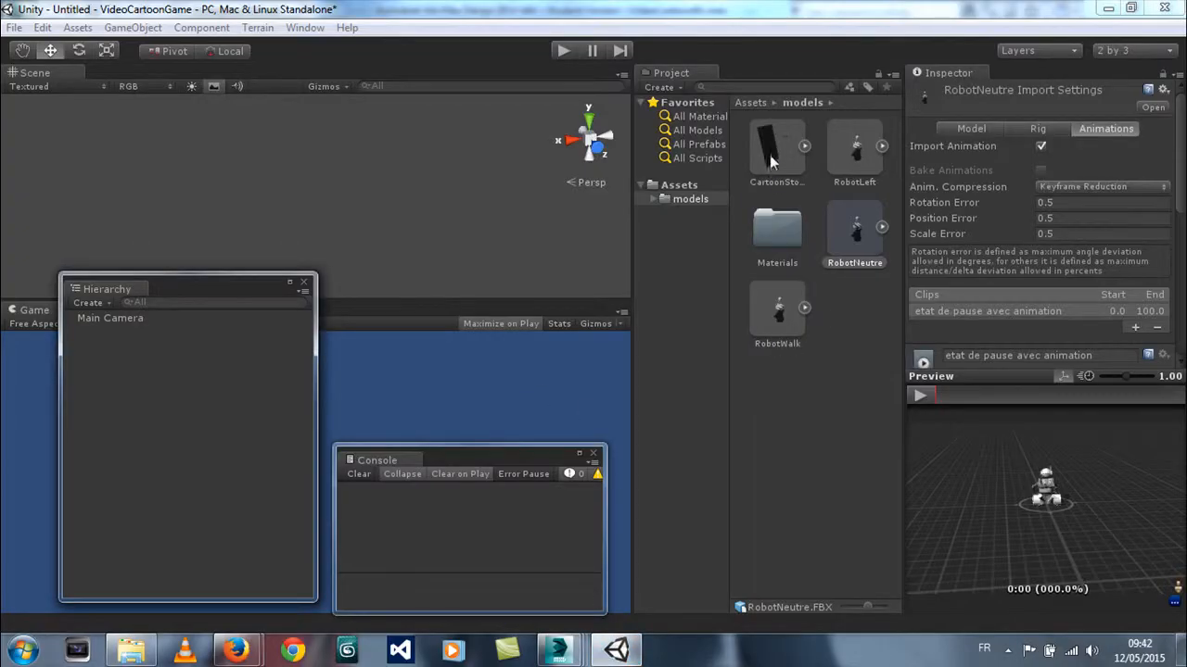
{"action": "left_click", "coordinate": [769, 161]}
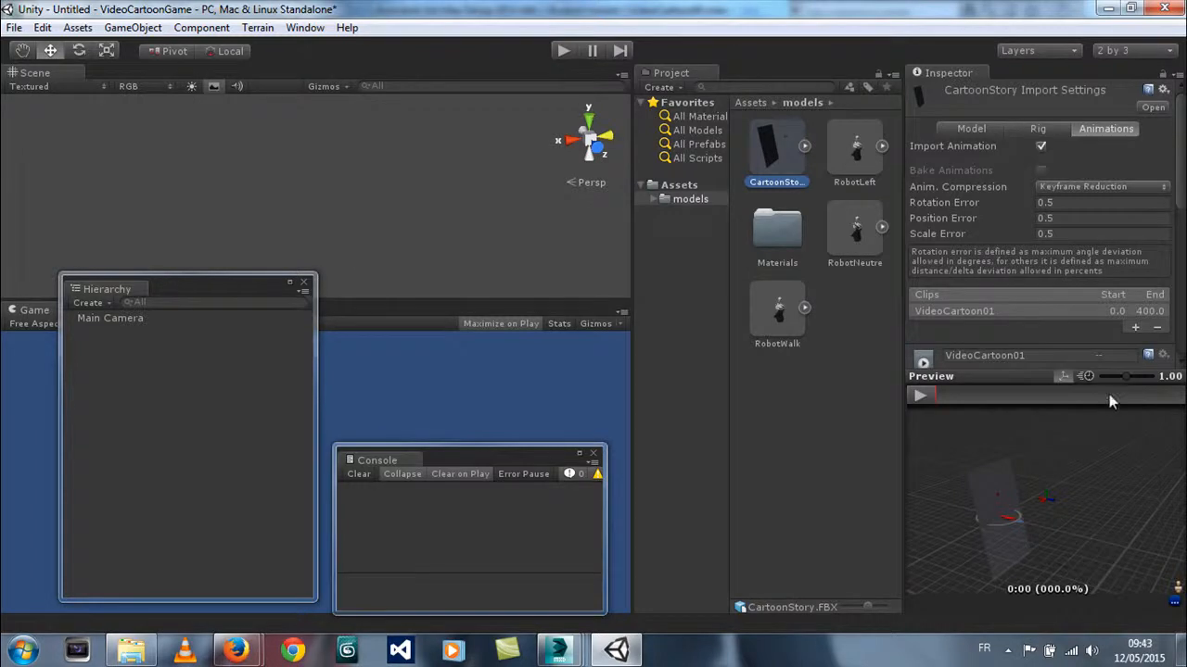
{"action": "left_click", "coordinate": [922, 400]}
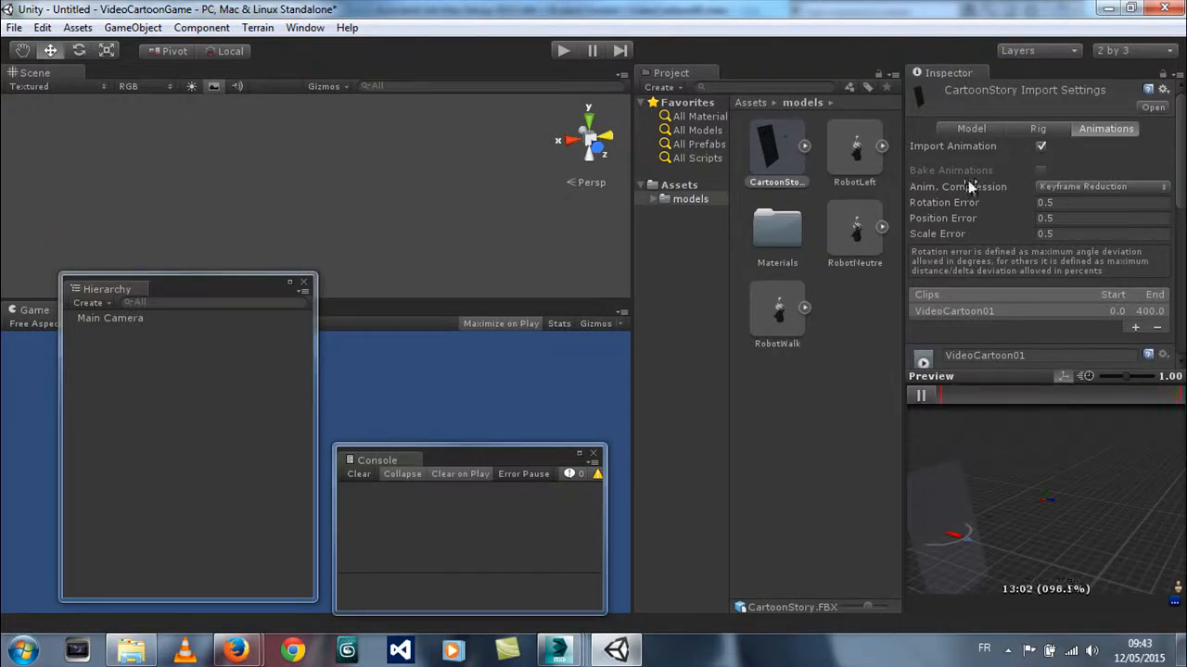
{"action": "left_click", "coordinate": [921, 396]}
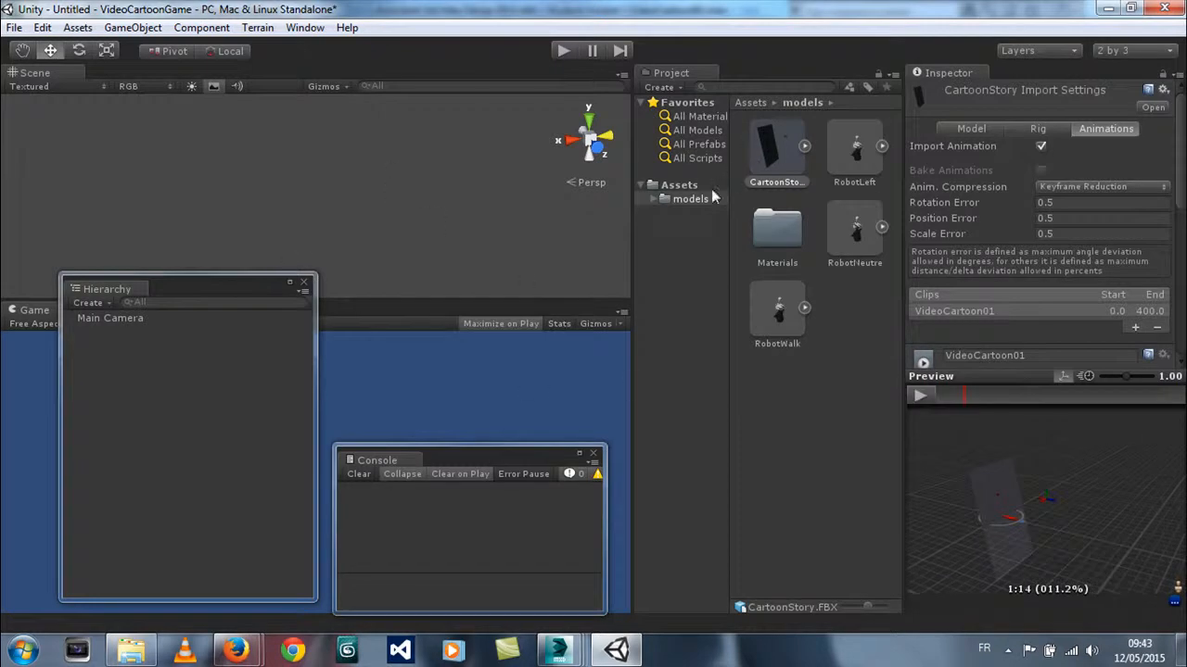
Add the CartoonStory model to the scene and frame it in the Scene view
{"action": "left_click_drag", "start_coordinate": [774, 149], "coordinate": [121, 396]}
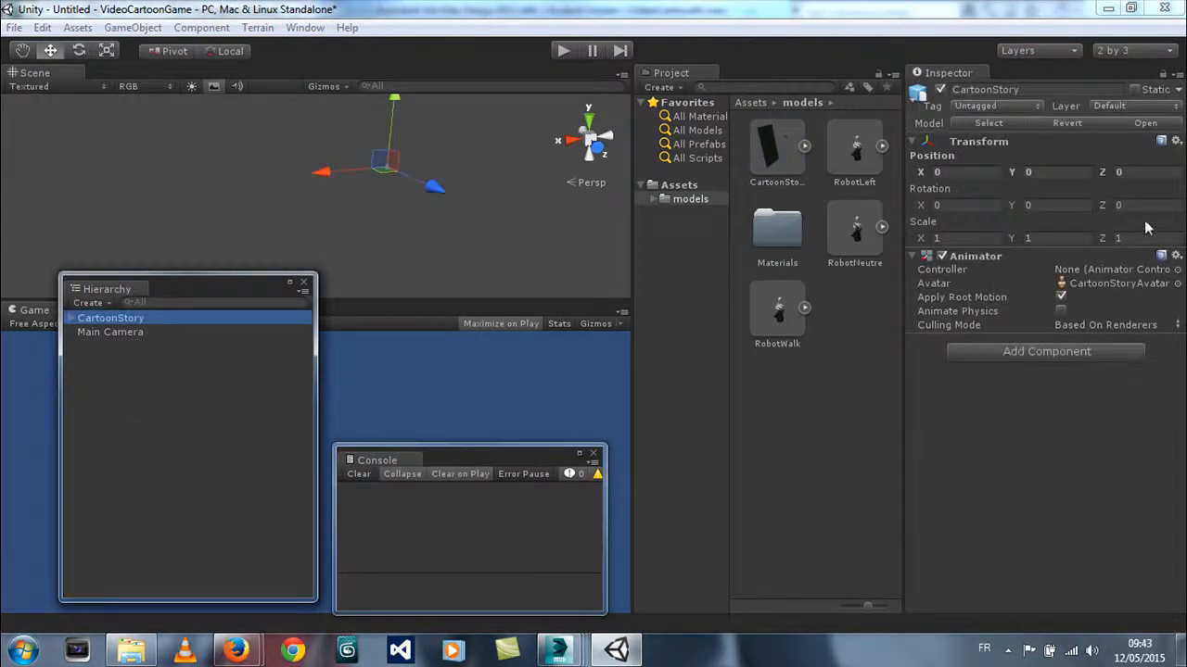
{"action": "double_click", "coordinate": [132, 319]}
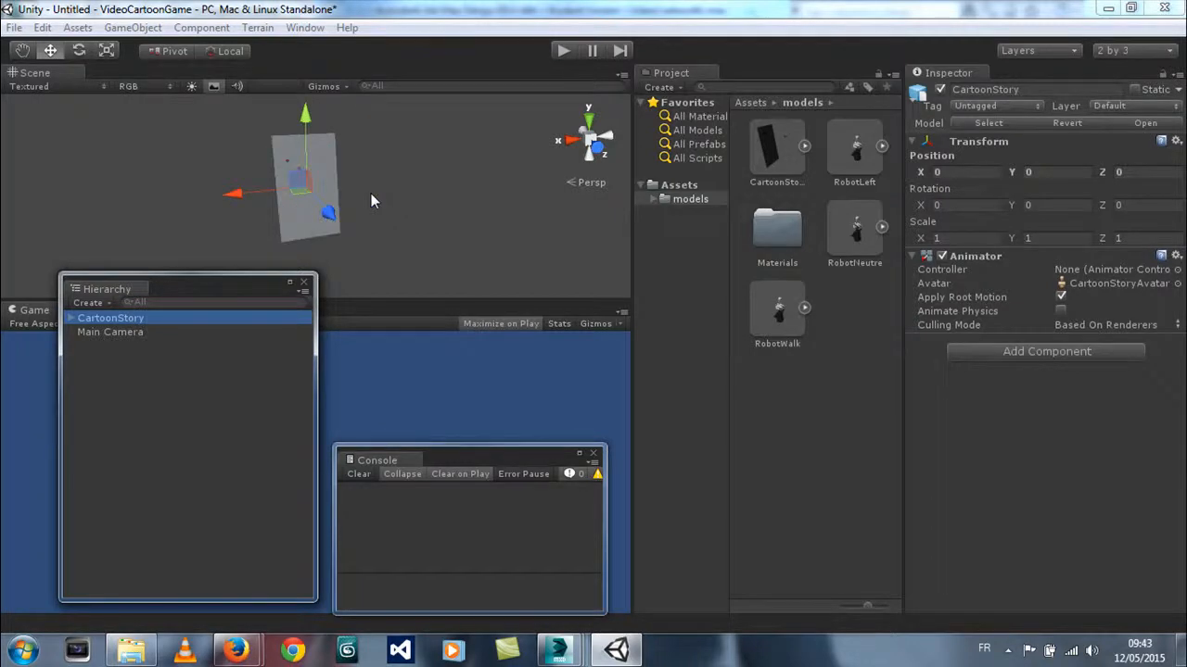
Set the CartoonStory model's rig Animation Type to Legacy and apply the import change
{"action": "left_click", "coordinate": [777, 159]}
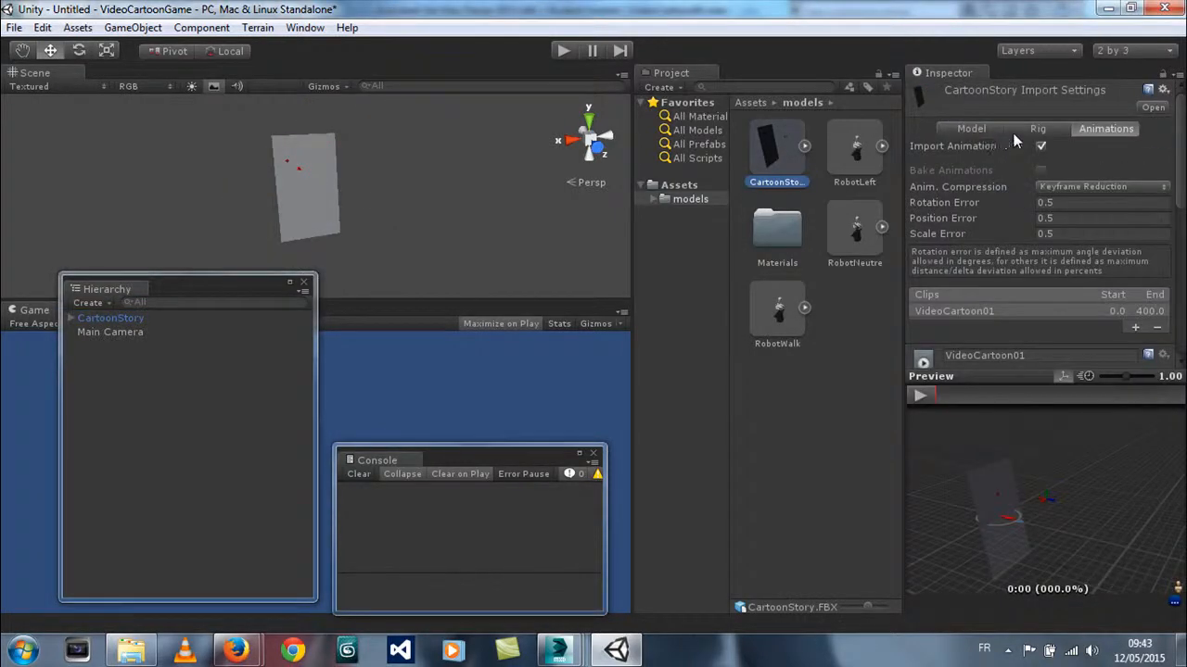
{"action": "left_click", "coordinate": [1038, 135]}
{"action": "left_click", "coordinate": [1078, 146]}
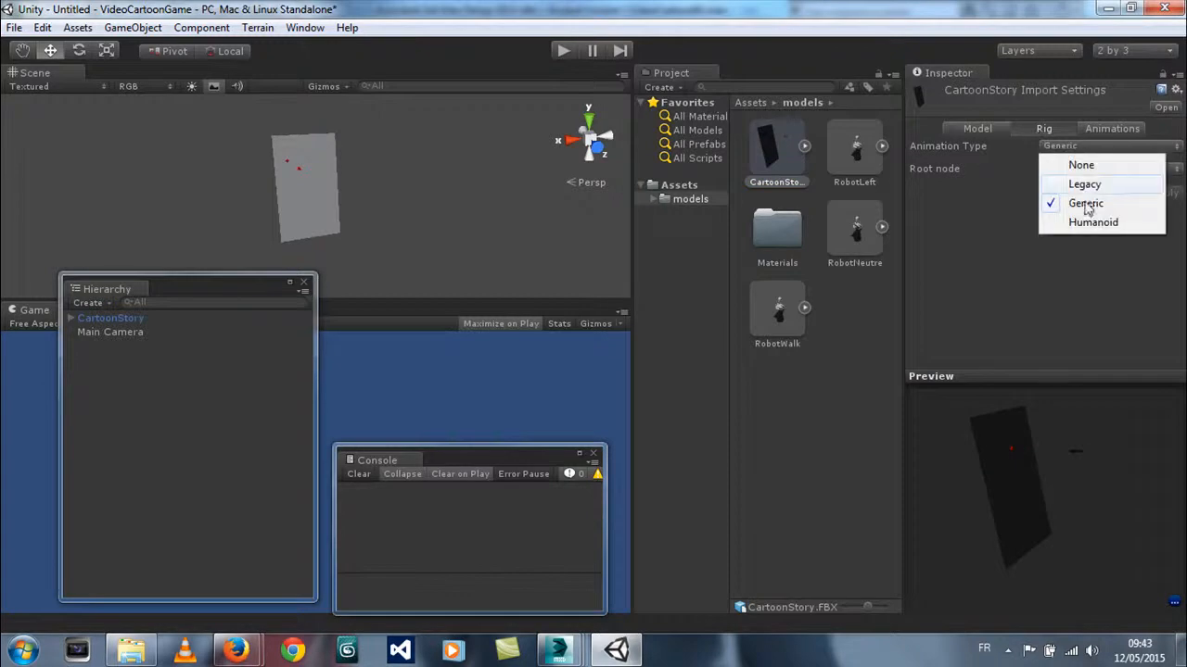
{"action": "left_click", "coordinate": [1084, 185]}
{"action": "left_click", "coordinate": [1165, 193]}
Set the CartoonStory model's import Scale Factor to 1 and apply it
{"action": "left_click", "coordinate": [1000, 131]}
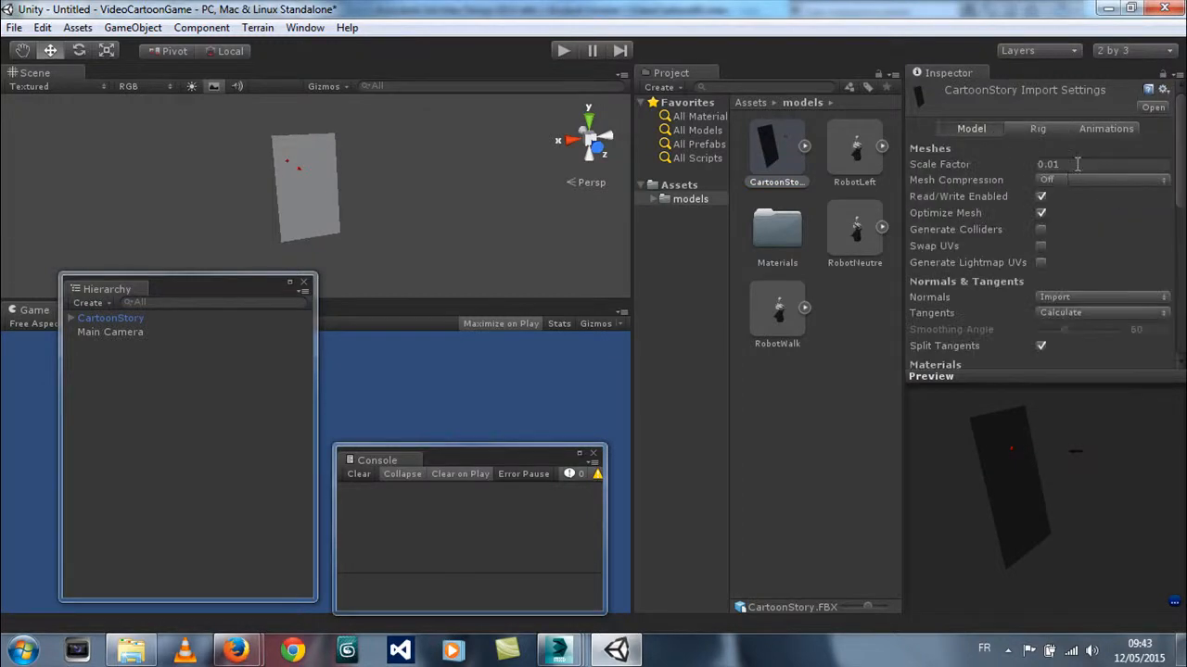
{"action": "left_click", "coordinate": [979, 165]}
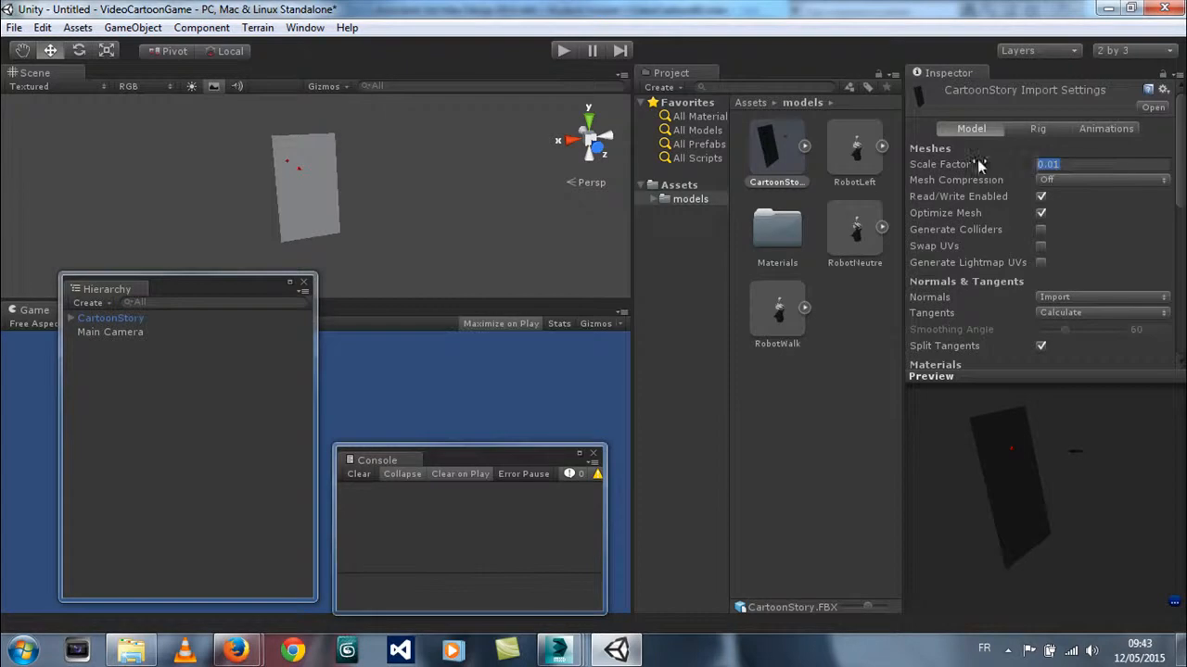
{"action": "double_click", "coordinate": [1046, 165]}
{"action": "type", "text": "1"}
{"action": "scroll", "coordinate": [1159, 218], "scroll_direction": "down", "scroll_amount": 5}
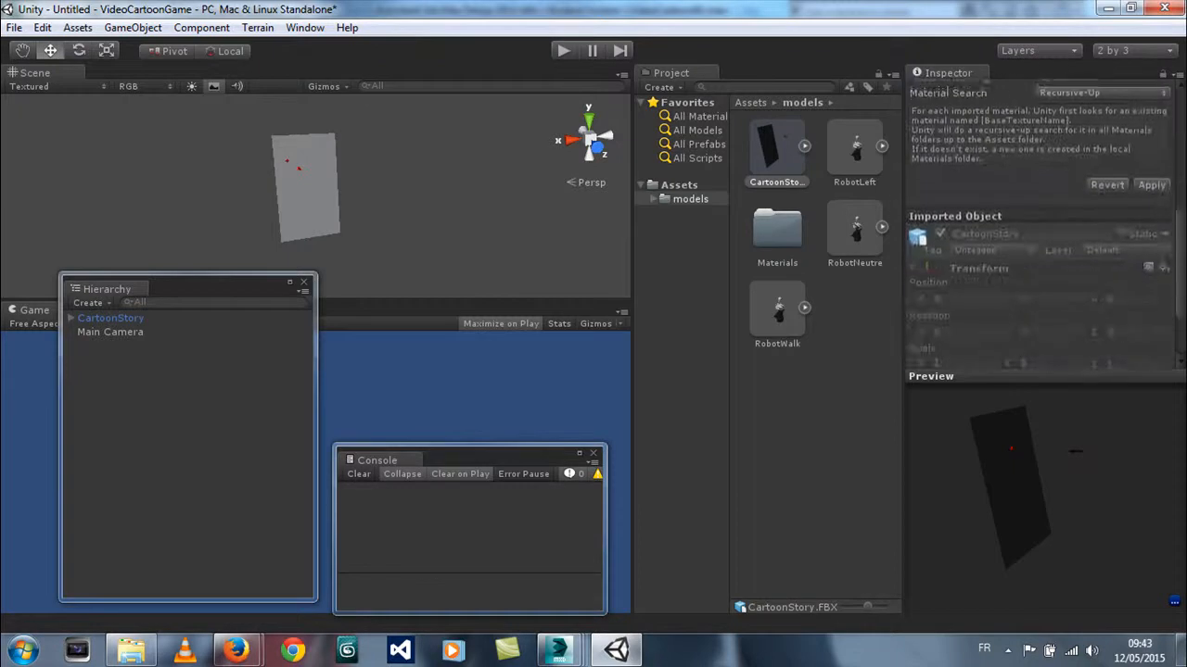
{"action": "left_click", "coordinate": [1152, 184]}
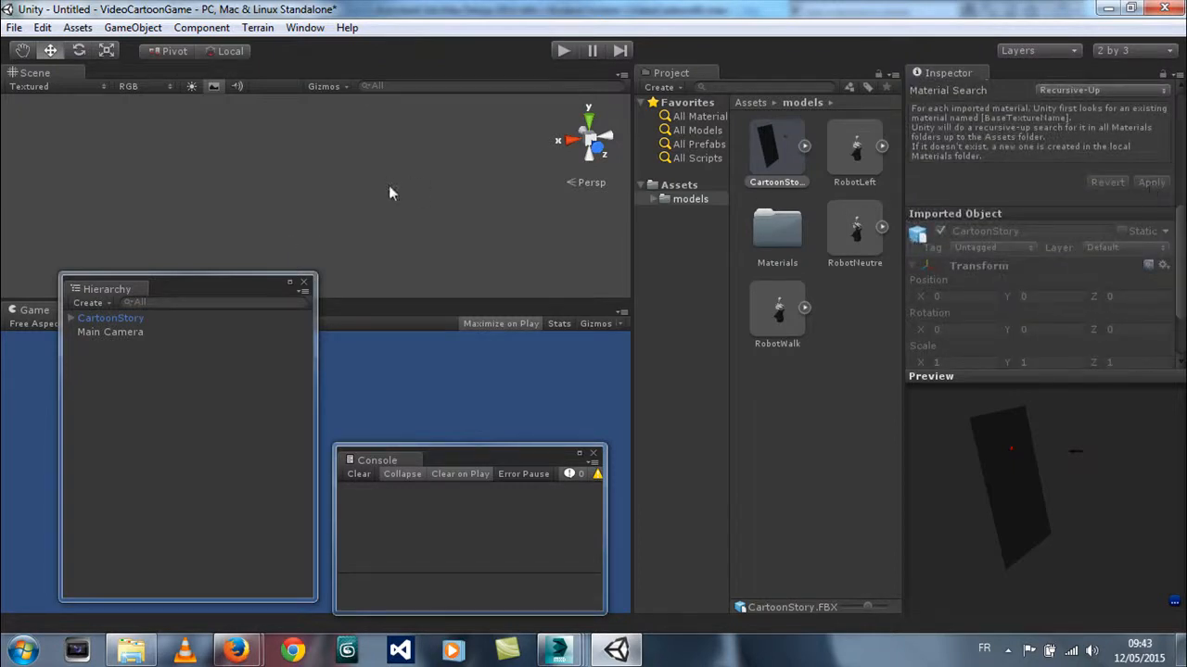
Examine the ArrowDirectCamera and MeshTargetCamera objects of the imported rig in the scene and hierarchy
{"action": "scroll", "coordinate": [395, 215], "scroll_direction": "down", "scroll_amount": 3}
{"action": "middle_click_drag", "start_coordinate": [371, 191], "coordinate": [425, 204]}
{"action": "scroll", "coordinate": [425, 206], "scroll_direction": "up", "scroll_amount": 2}
{"action": "left_click", "coordinate": [456, 193]}
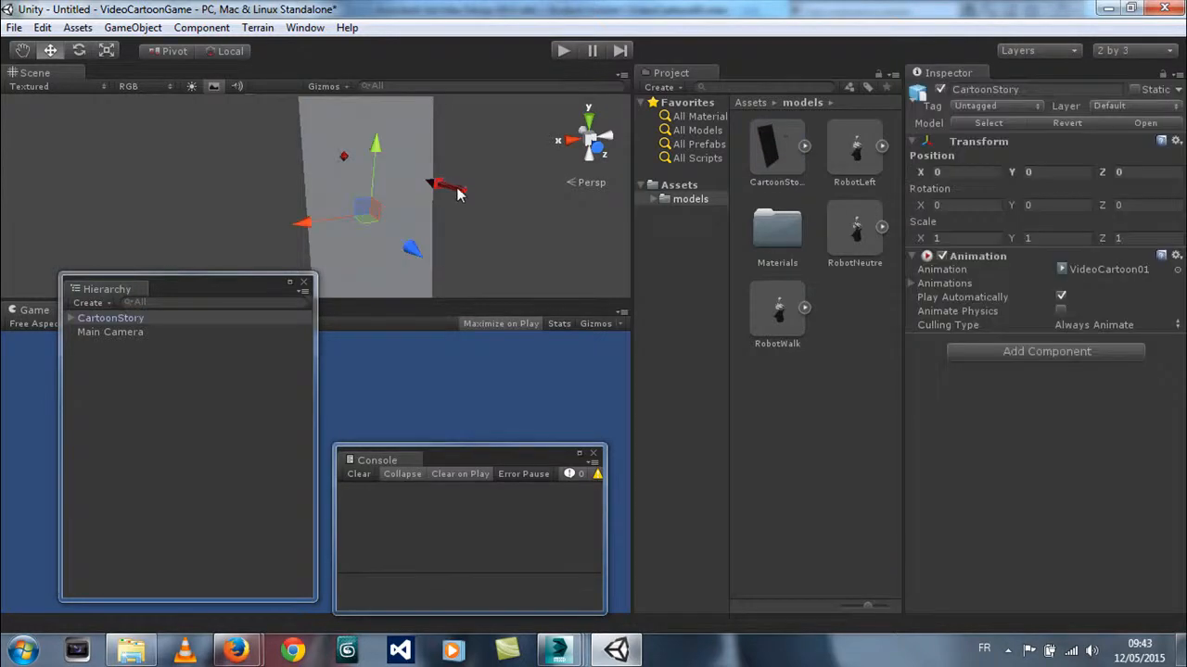
{"action": "left_click", "coordinate": [456, 193]}
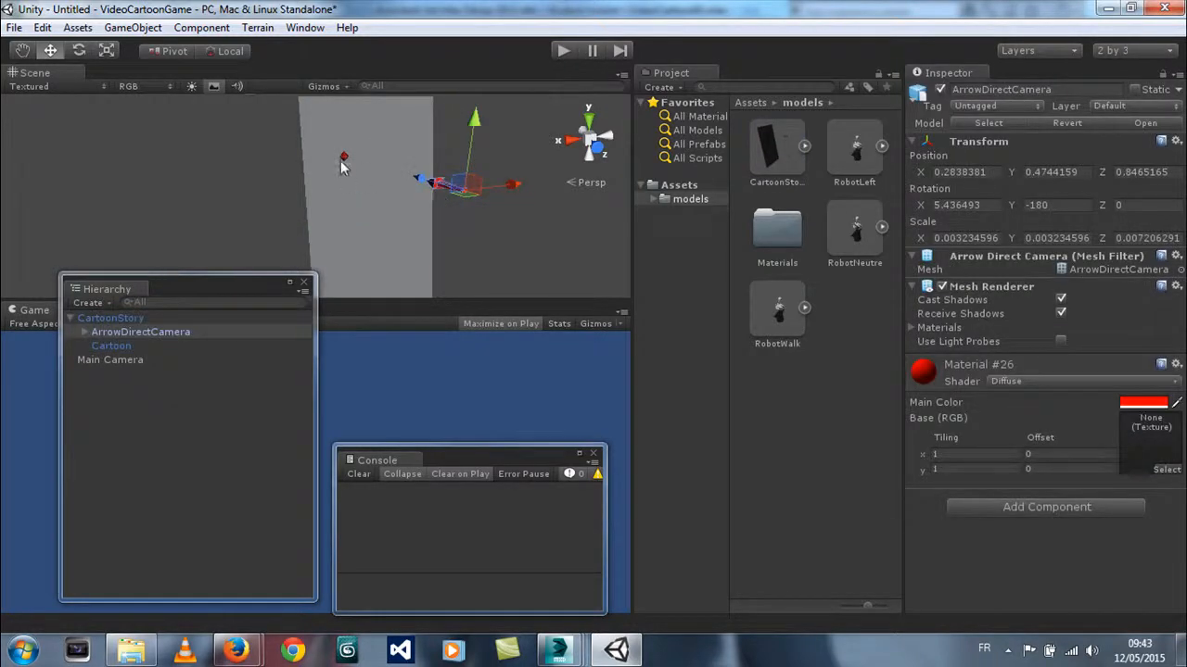
{"action": "left_click", "coordinate": [344, 155]}
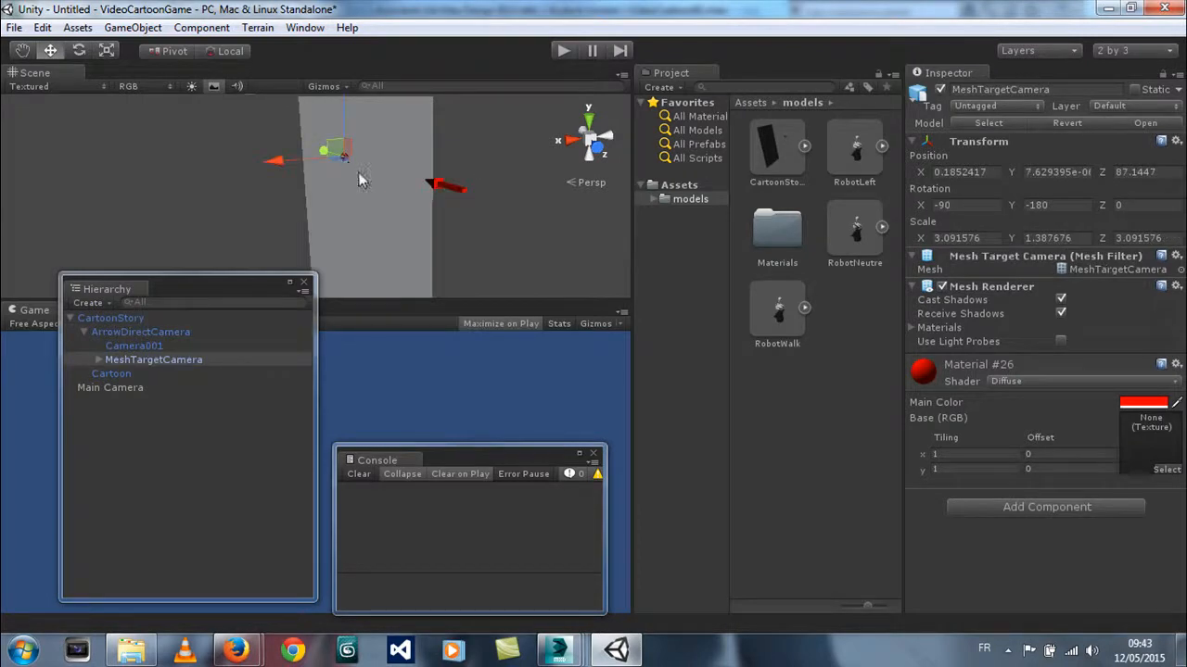
{"action": "mouse_move", "coordinate": [389, 217]}
{"action": "middle_mouse_down"}
{"action": "mouse_move", "coordinate": [422, 222]}
{"action": "mouse_move", "coordinate": [407, 220]}
{"action": "middle_mouse_up"}
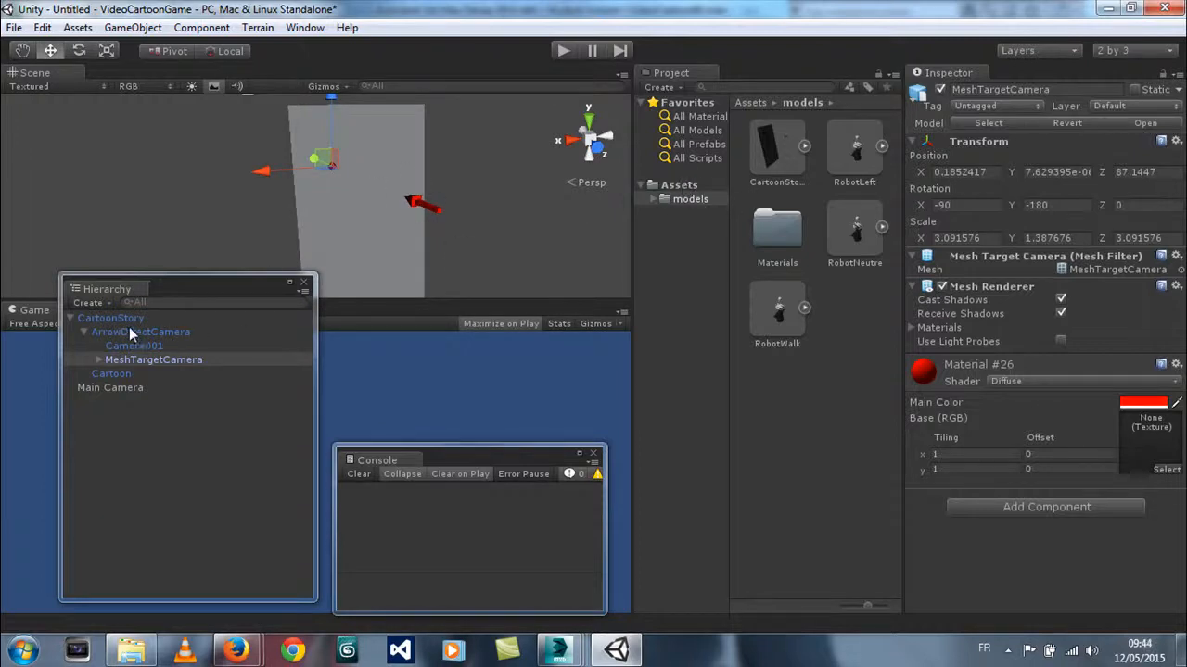
Make Main Camera a child of ArrowDirectCamera and compare its components with those of Camera001
{"action": "left_click", "coordinate": [116, 390]}
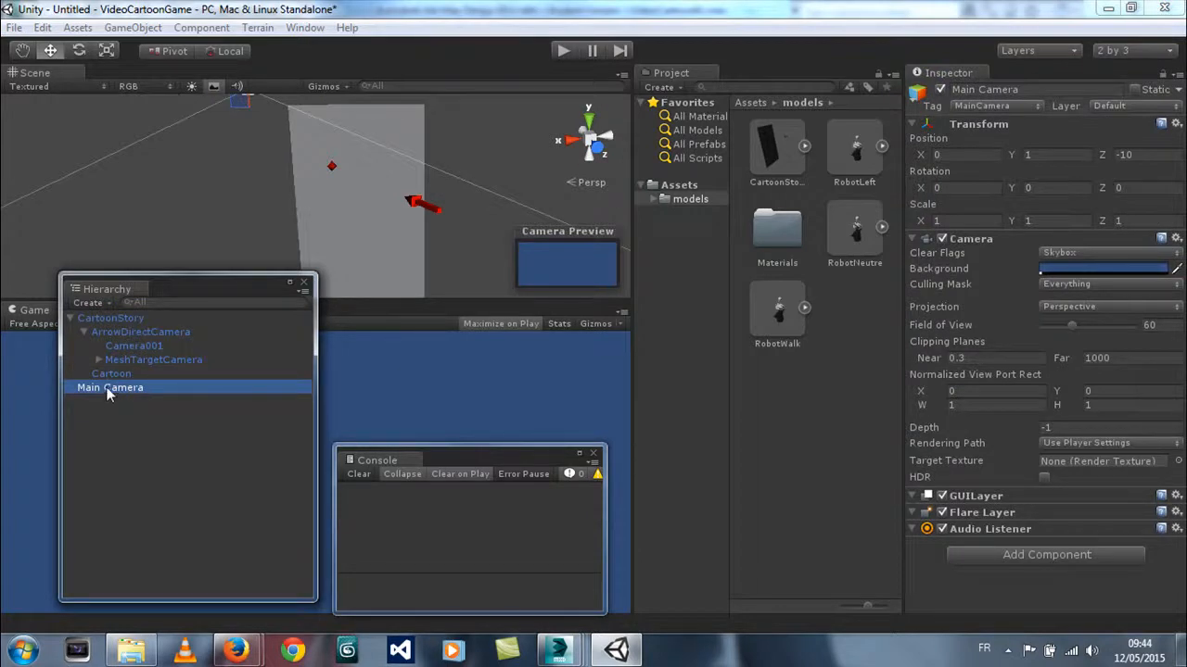
{"action": "left_click_drag", "start_coordinate": [107, 394], "coordinate": [140, 332]}
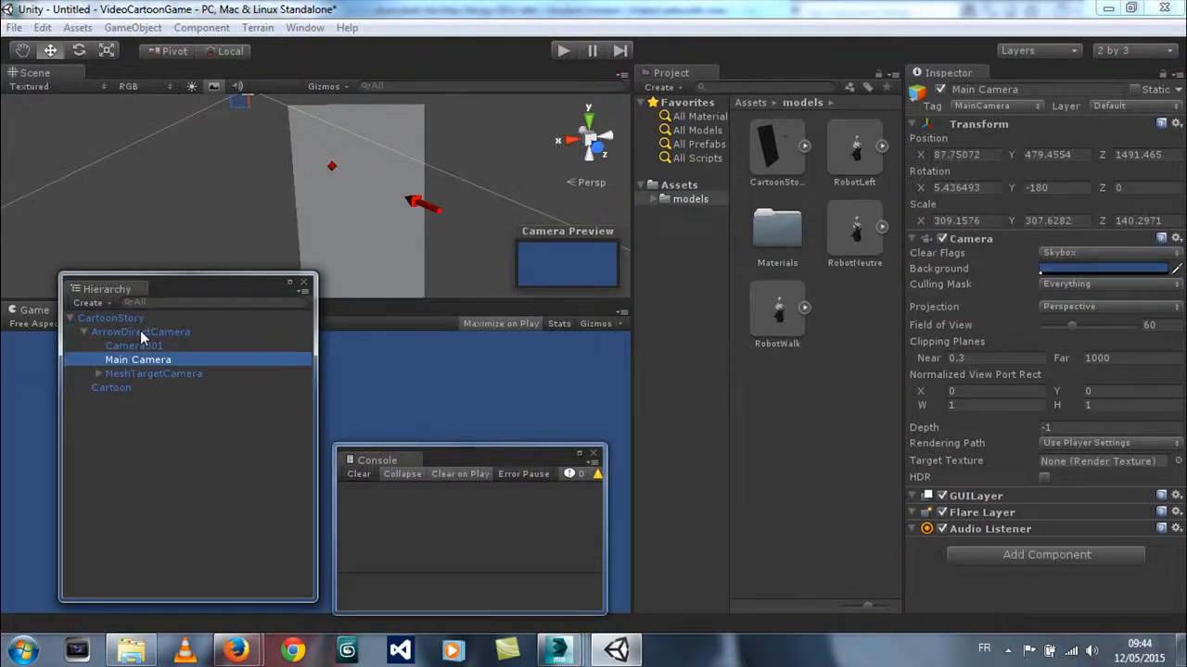
{"action": "left_click", "coordinate": [134, 347]}
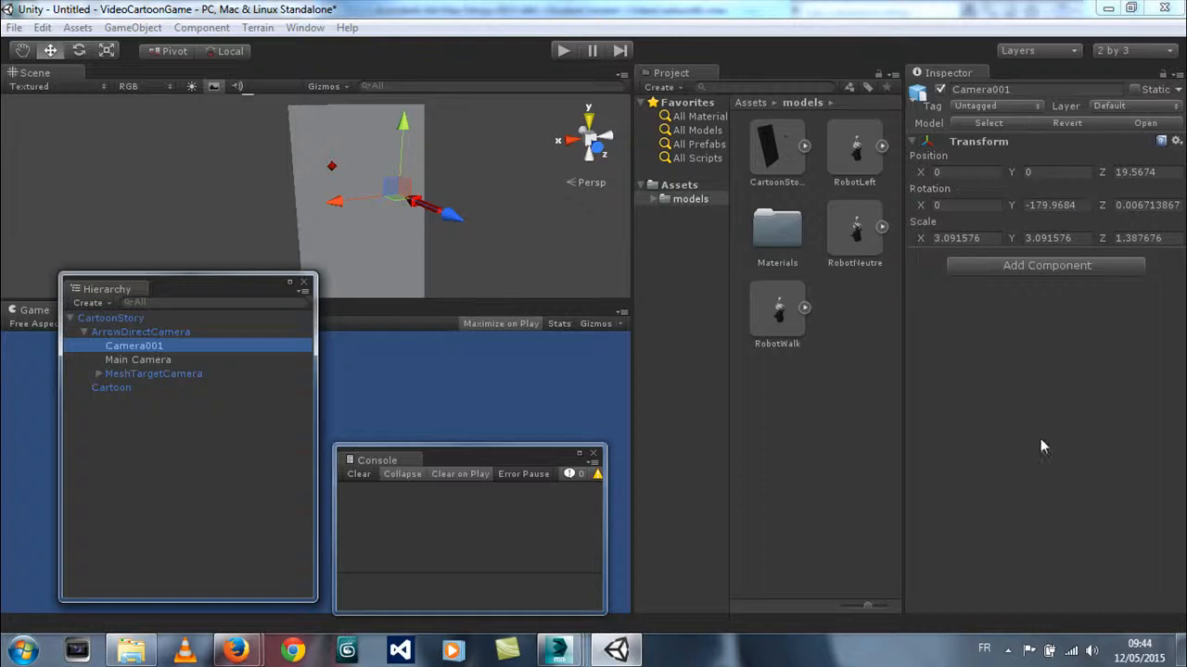
{"action": "left_click", "coordinate": [143, 360]}
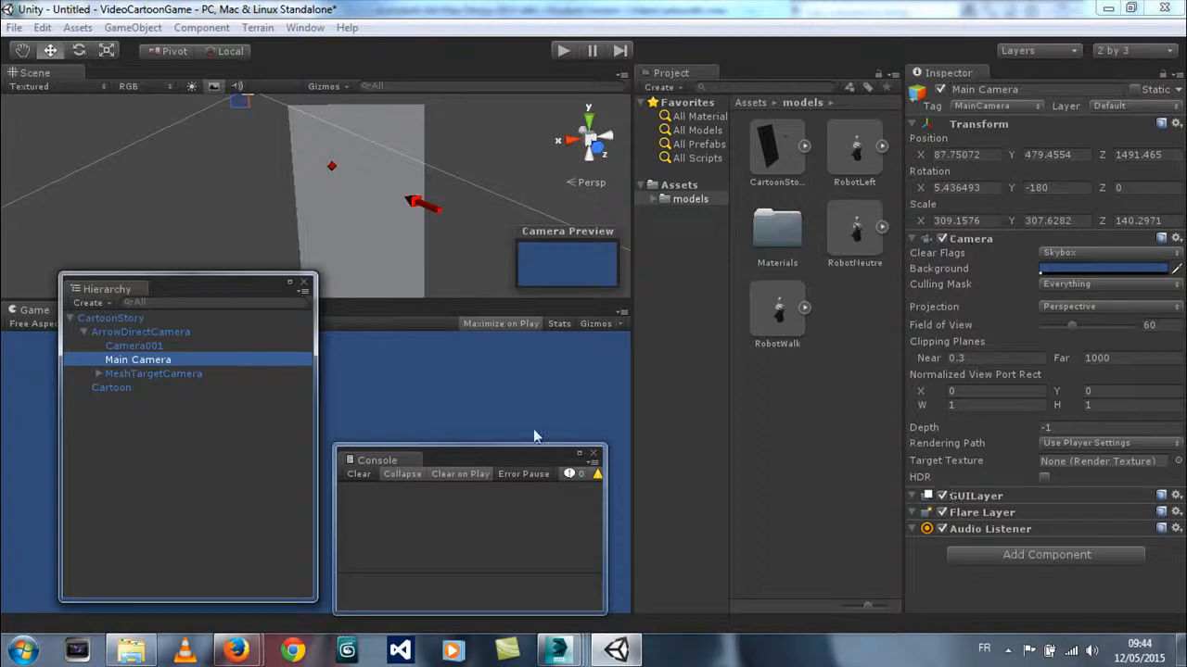
{"action": "left_click", "coordinate": [149, 348]}
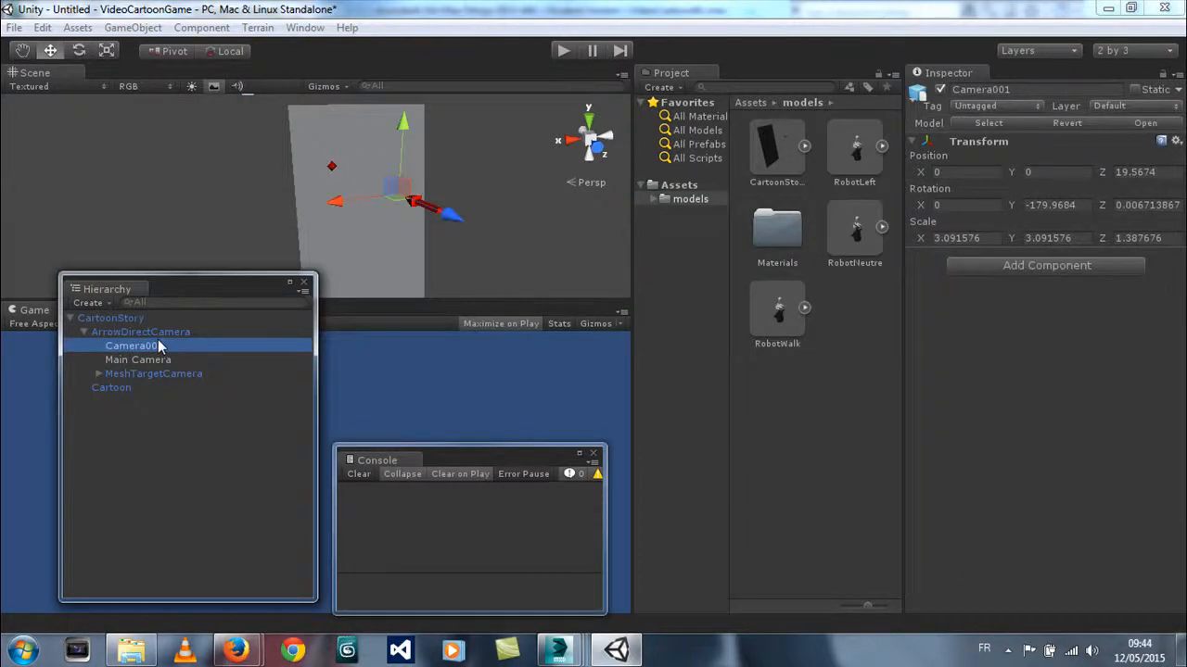
Set Main Camera's position to 0 on X, Y and Z under ArrowDirectCamera and frame it in the Scene view
{"action": "left_click", "coordinate": [139, 360]}
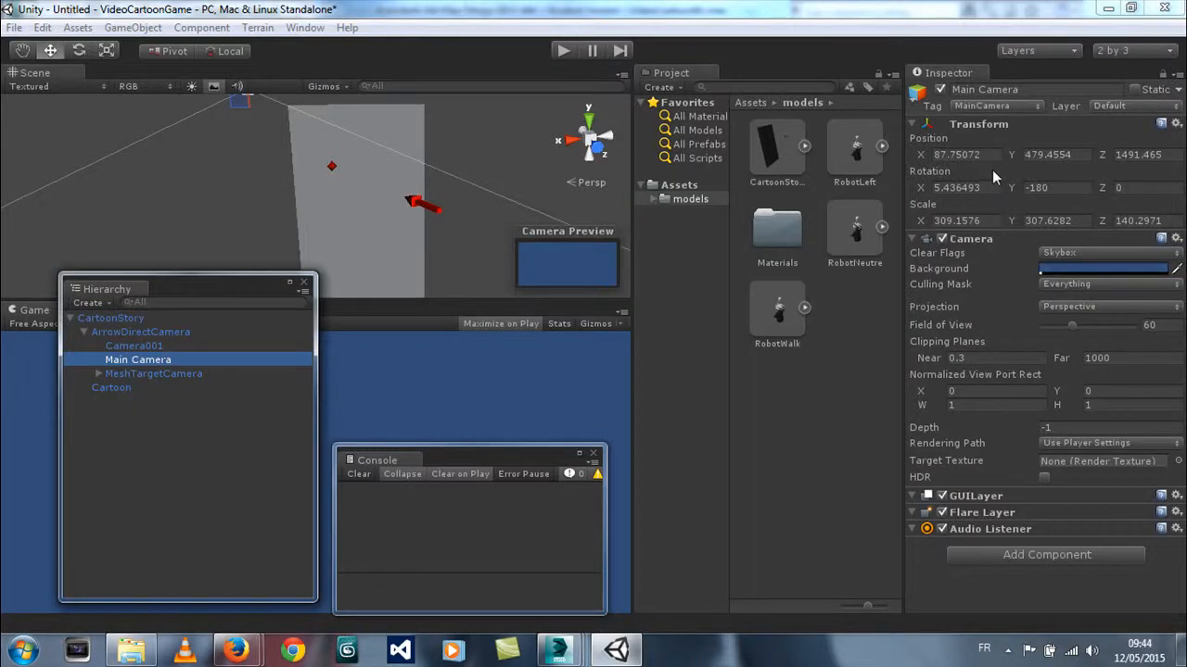
{"action": "left_click", "coordinate": [956, 155]}
{"action": "type", "text": "0"}
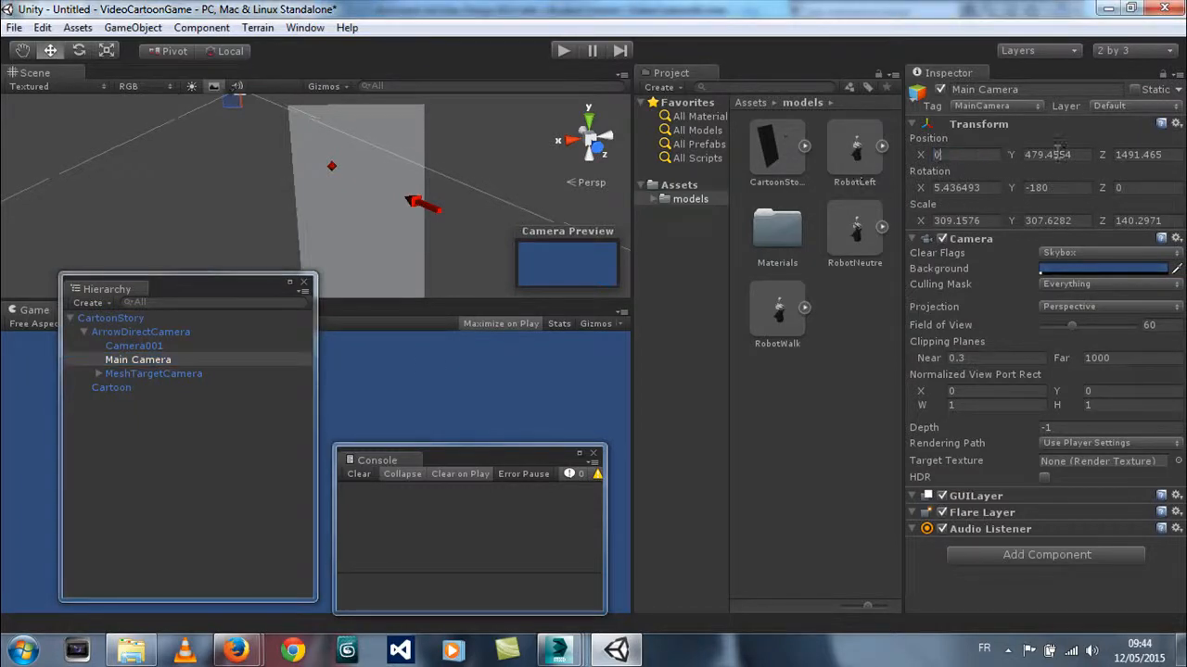
{"action": "left_click", "coordinate": [1064, 155]}
{"action": "type", "text": "0"}
{"action": "left_click", "coordinate": [1157, 154]}
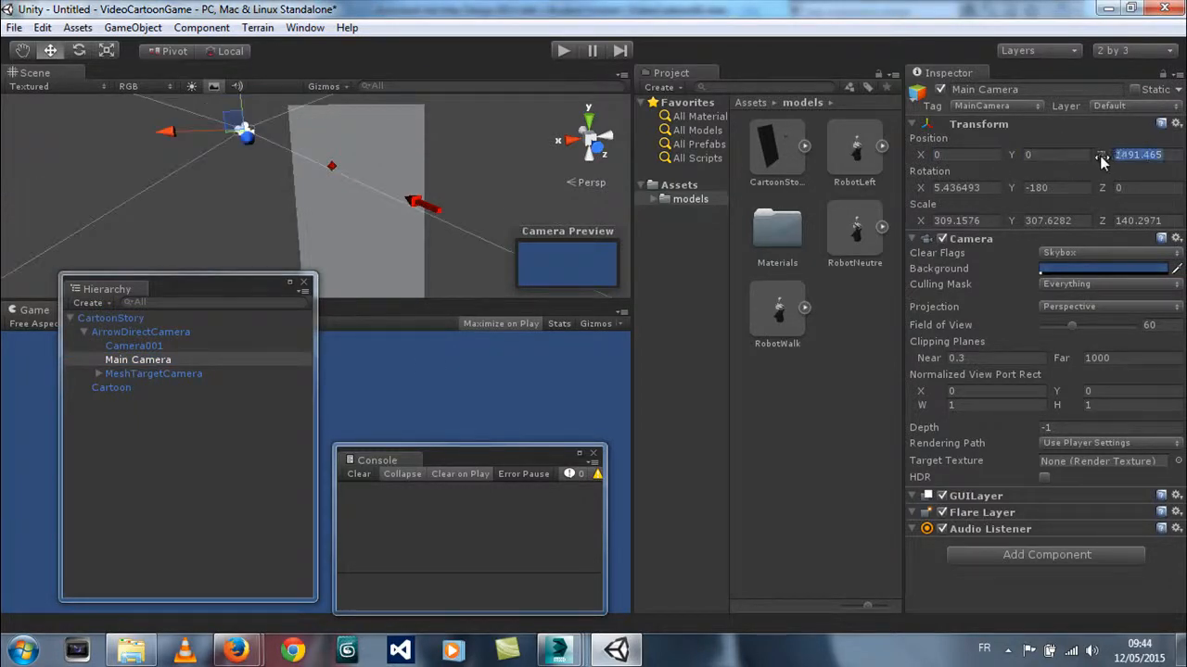
{"action": "type", "text": "0"}
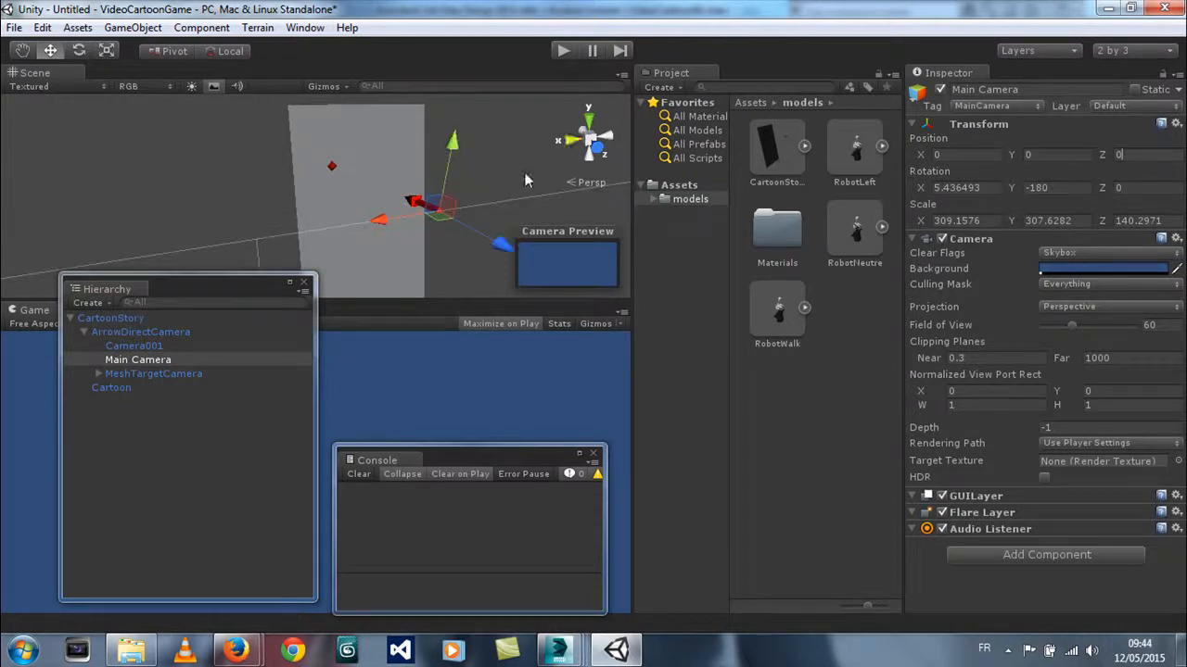
{"action": "type", "text": "f"}
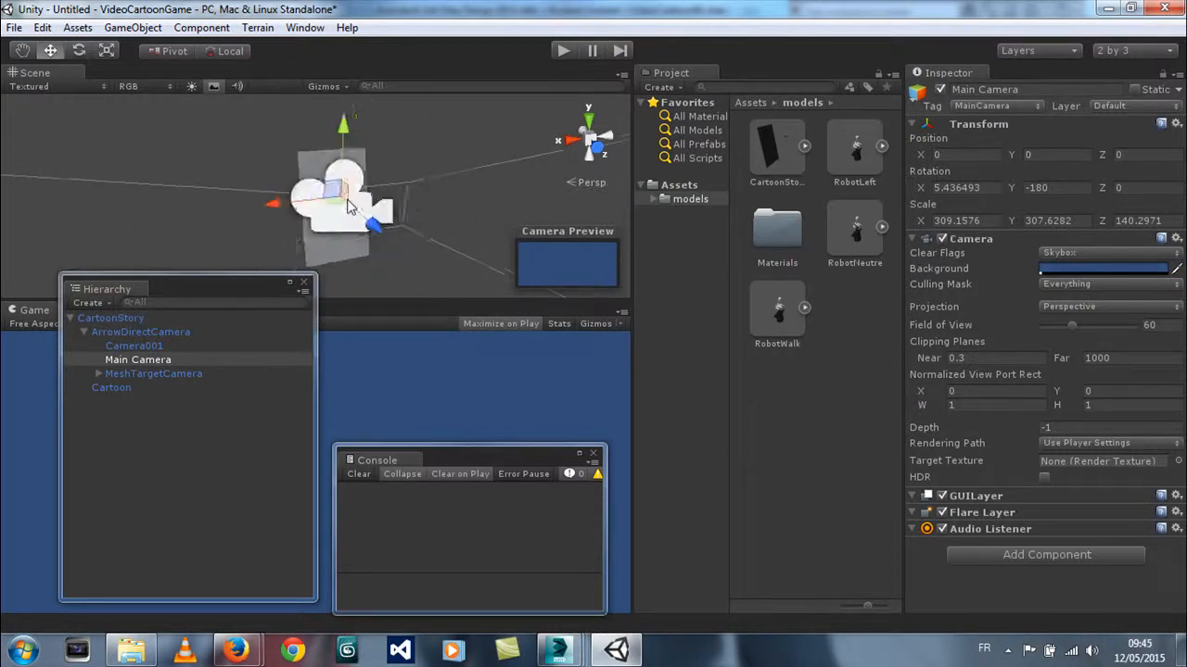
Set Main Camera's X and Y rotation to 0 so it aligns with its parent arrow
{"action": "mouse_move", "coordinate": [356, 197]}
{"action": "left_mouse_down", "text": "alt"}
{"action": "mouse_move", "coordinate": [380, 248]}
{"action": "mouse_move", "coordinate": [371, 243]}
{"action": "mouse_move", "coordinate": [389, 195]}
{"action": "mouse_move", "coordinate": [389, 241]}
{"action": "mouse_move", "coordinate": [380, 193]}
{"action": "left_mouse_up", "text": "alt"}
{"action": "right_click_drag", "start_coordinate": [369, 223], "coordinate": [756, 216], "text": "alt"}
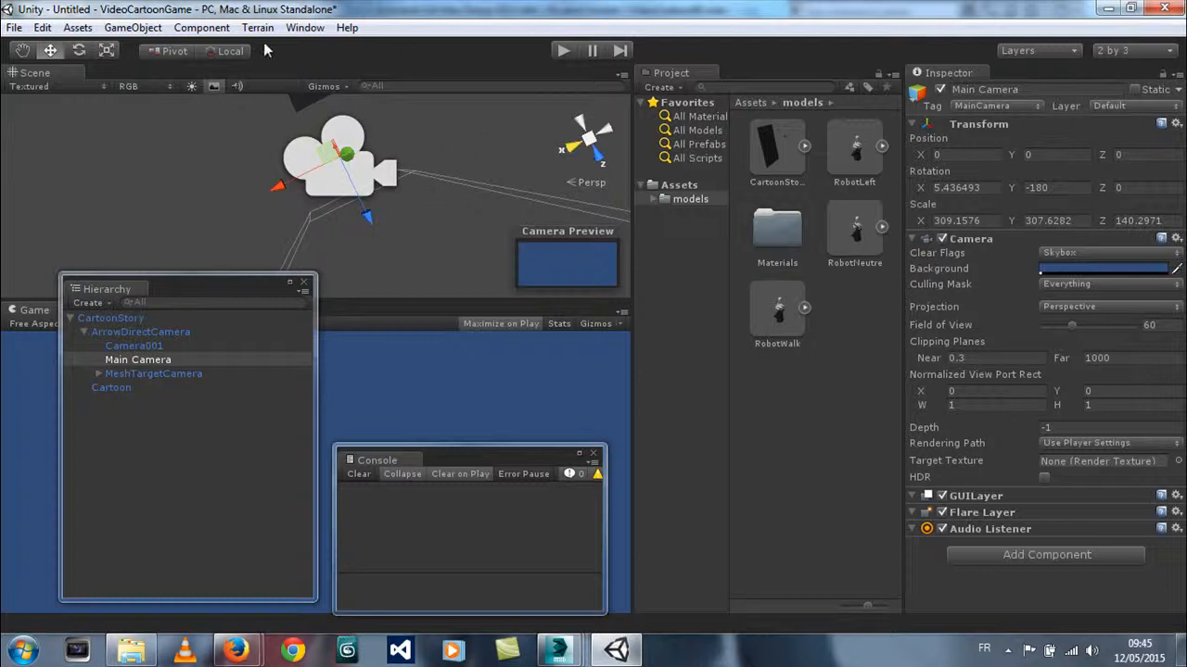
{"action": "left_click", "coordinate": [80, 51]}
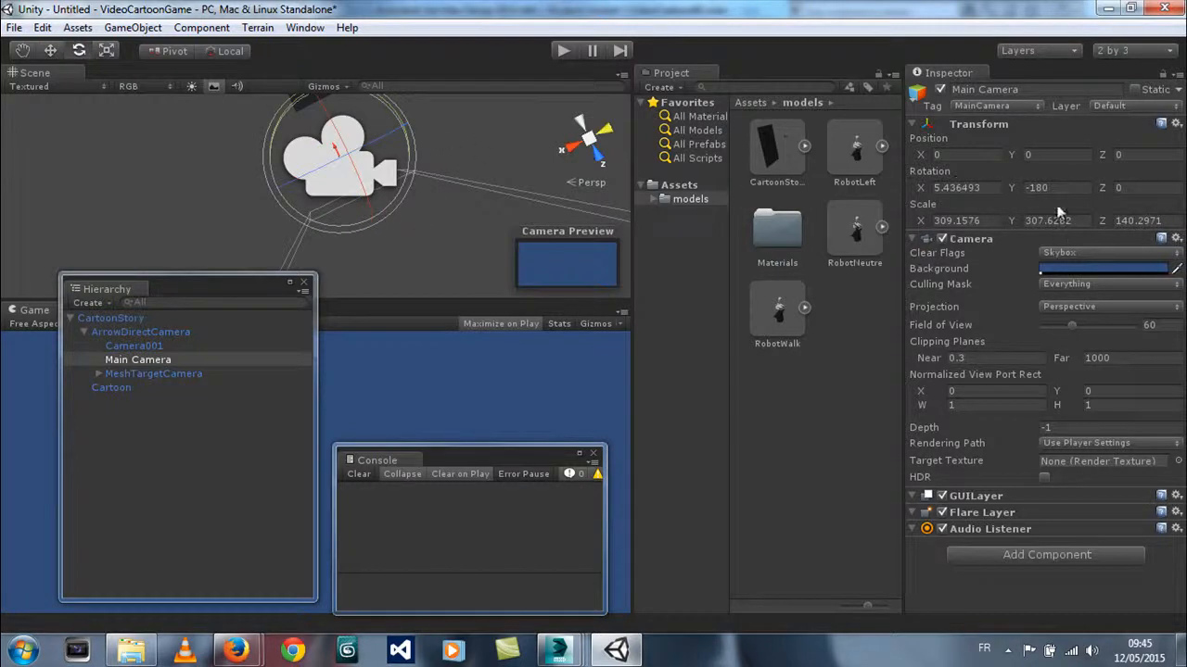
{"action": "left_click", "coordinate": [969, 189]}
{"action": "type", "text": "0"}
{"action": "key", "text": "Return"}
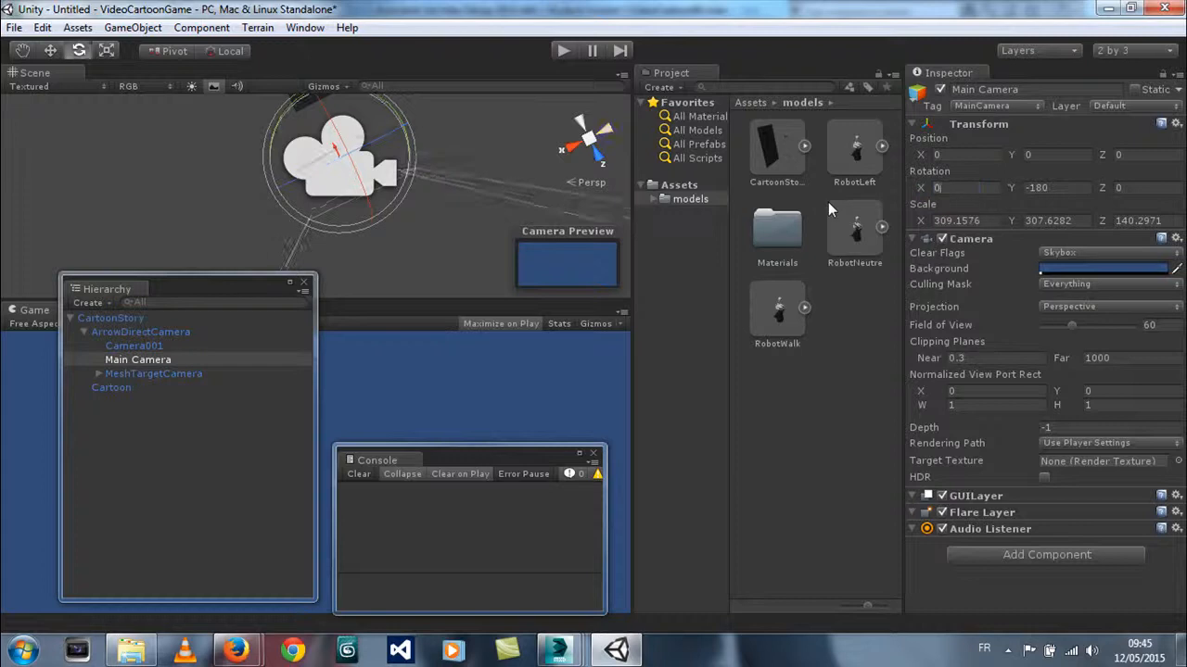
{"action": "left_click", "coordinate": [1063, 189]}
{"action": "type", "text": "0"}
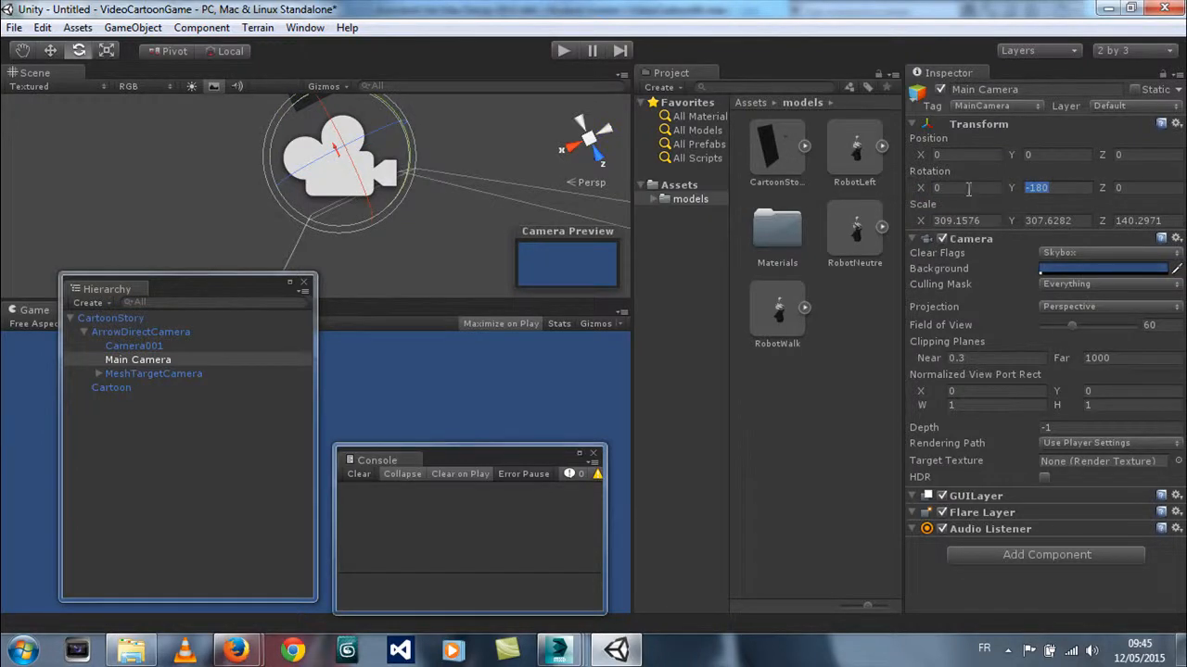
{"action": "key", "text": "Return"}
Move the floating Hierarchy and Console windows off the Game view and reduce Main Camera's Field of View to 24
{"action": "middle_click_drag", "start_coordinate": [445, 108], "coordinate": [467, 177]}
{"action": "scroll", "coordinate": [466, 177], "scroll_direction": "down", "scroll_amount": 4}
{"action": "left_click_drag", "start_coordinate": [357, 206], "coordinate": [274, 77], "text": "alt"}
{"action": "left_click_drag", "start_coordinate": [247, 282], "coordinate": [167, 279]}
{"action": "left_click_drag", "start_coordinate": [475, 459], "coordinate": [122, 209]}
{"action": "left_click_drag", "start_coordinate": [1076, 327], "coordinate": [1054, 326]}
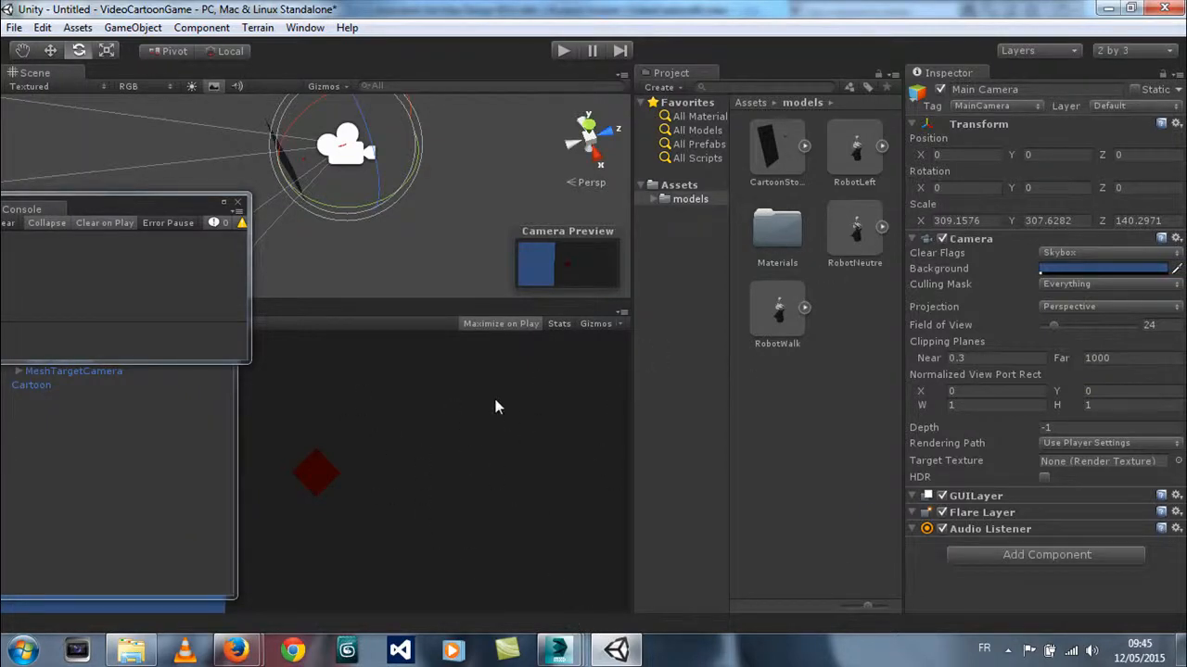
Create a folder named texture in the project's Assets and open it
{"action": "left_click", "coordinate": [677, 187]}
{"action": "right_click", "coordinate": [677, 186]}
{"action": "mouse_move", "coordinate": [730, 197]}
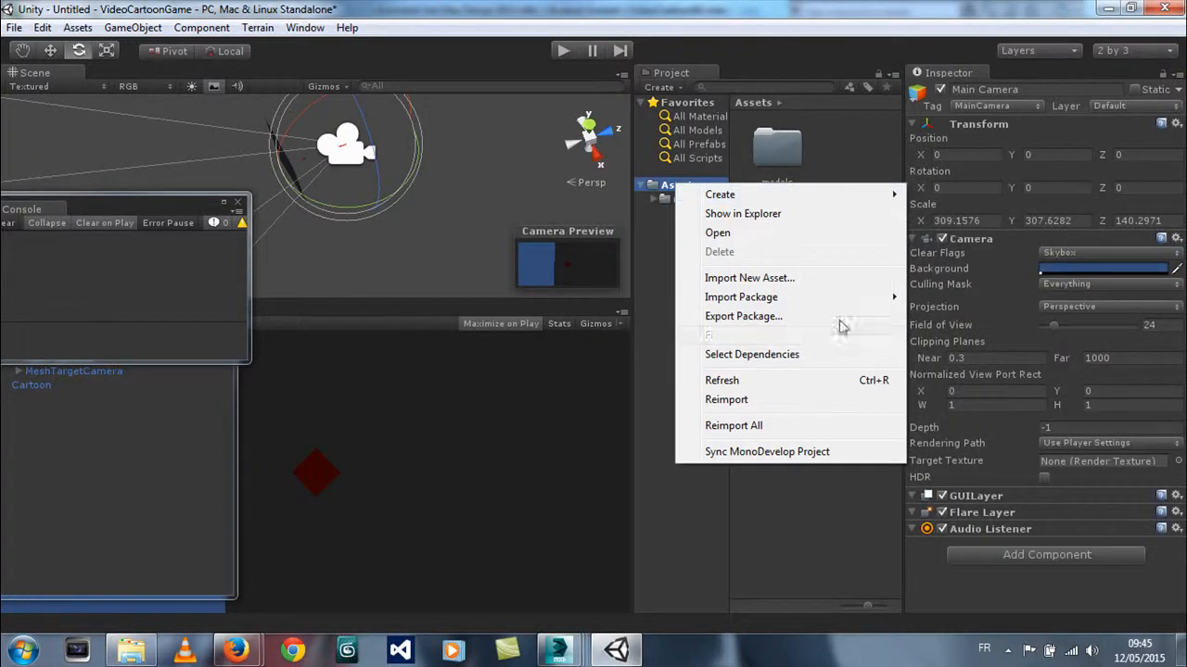
{"action": "left_click", "coordinate": [976, 196]}
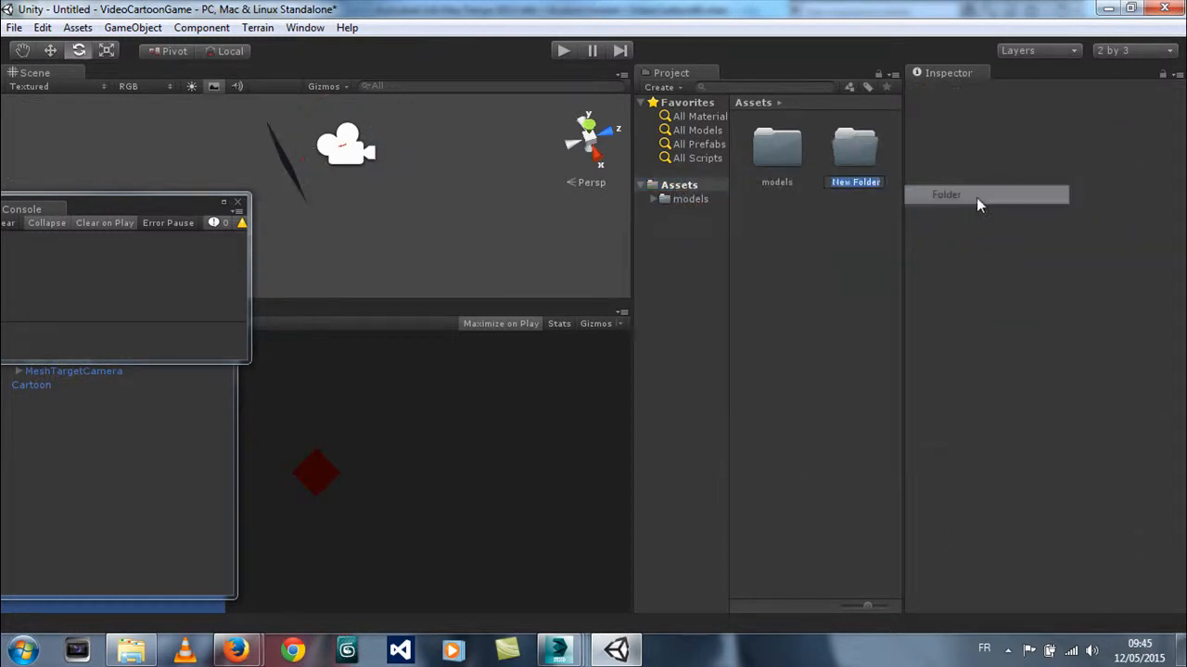
{"action": "type", "text": "t"}
{"action": "key", "text": "BackSpace"}
{"action": "type", "text": "T"}
{"action": "key", "text": "BackSpace"}
{"action": "type", "text": "texture"}
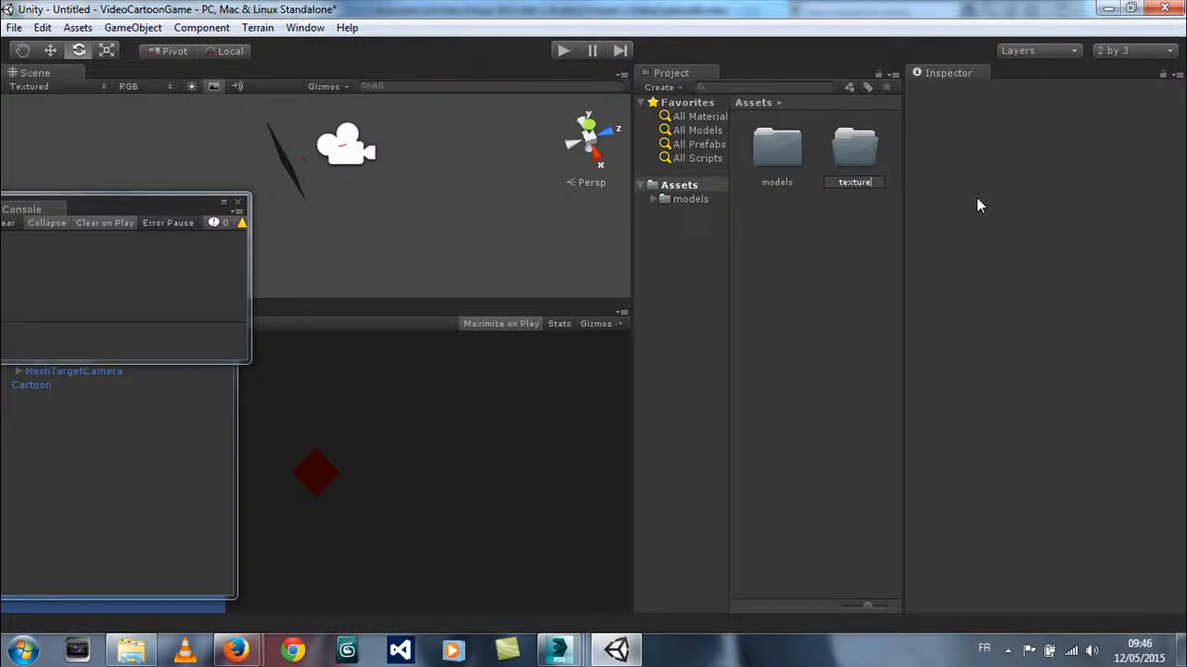
{"action": "key", "text": "Return"}
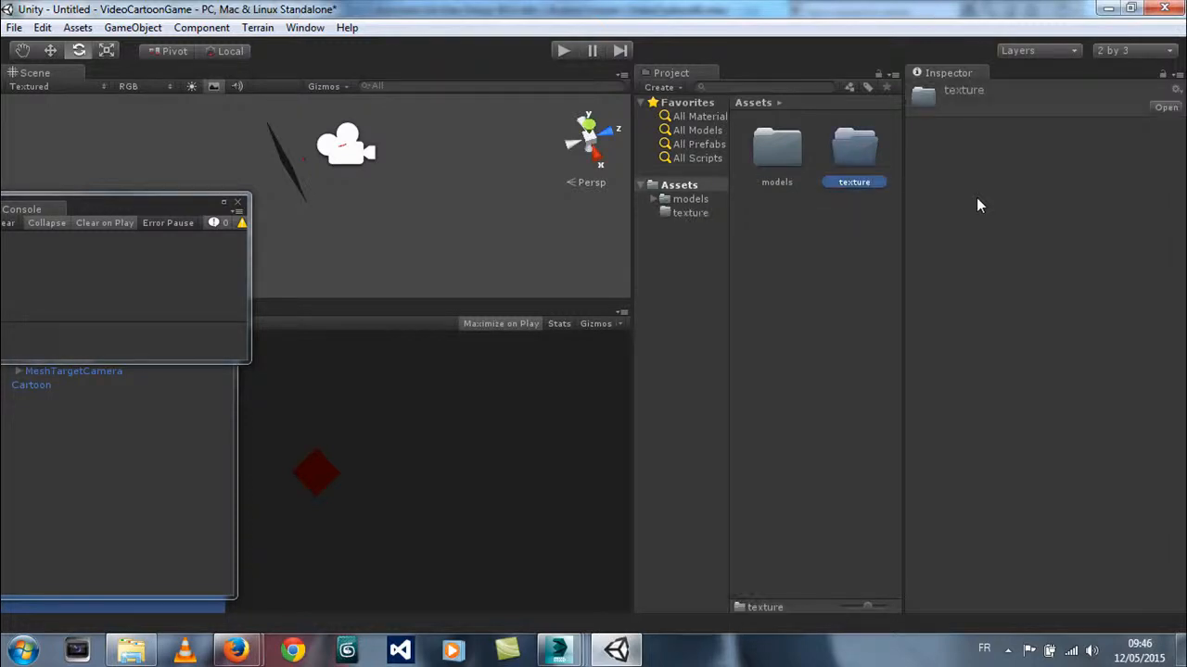
{"action": "double_click", "coordinate": [853, 155]}
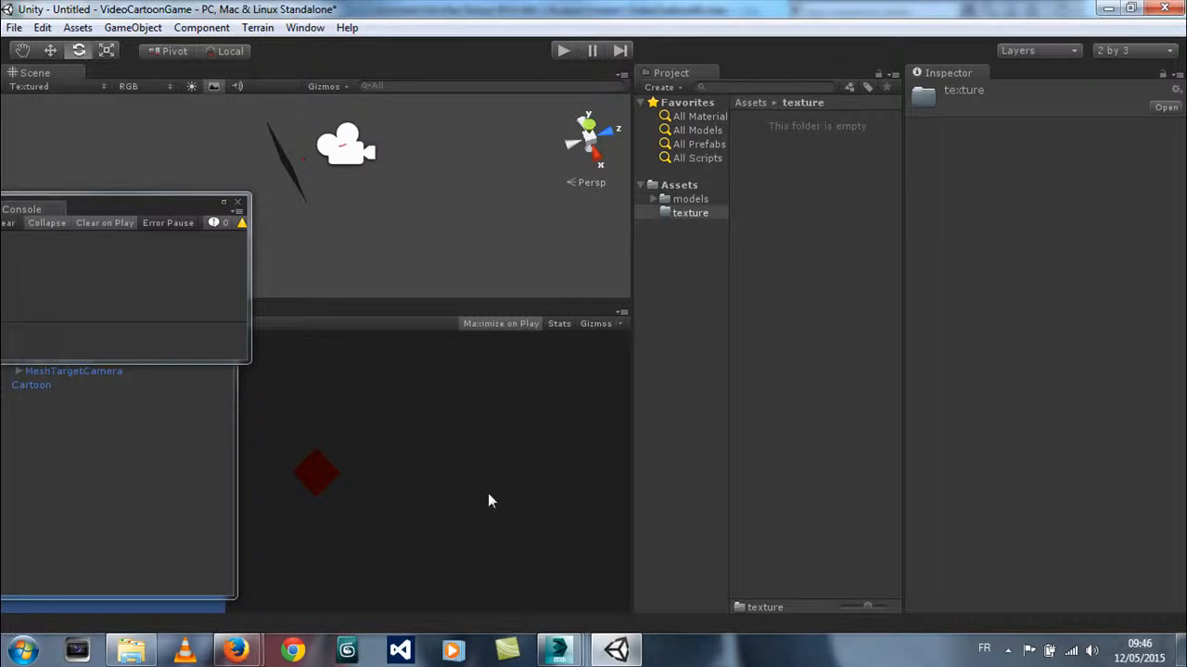
Switch to Windows Explorer and copy crime04-big.jpg and crime07-big.jpg from the VideoGameCartoon Textures folder
{"action": "left_click", "coordinate": [131, 650]}
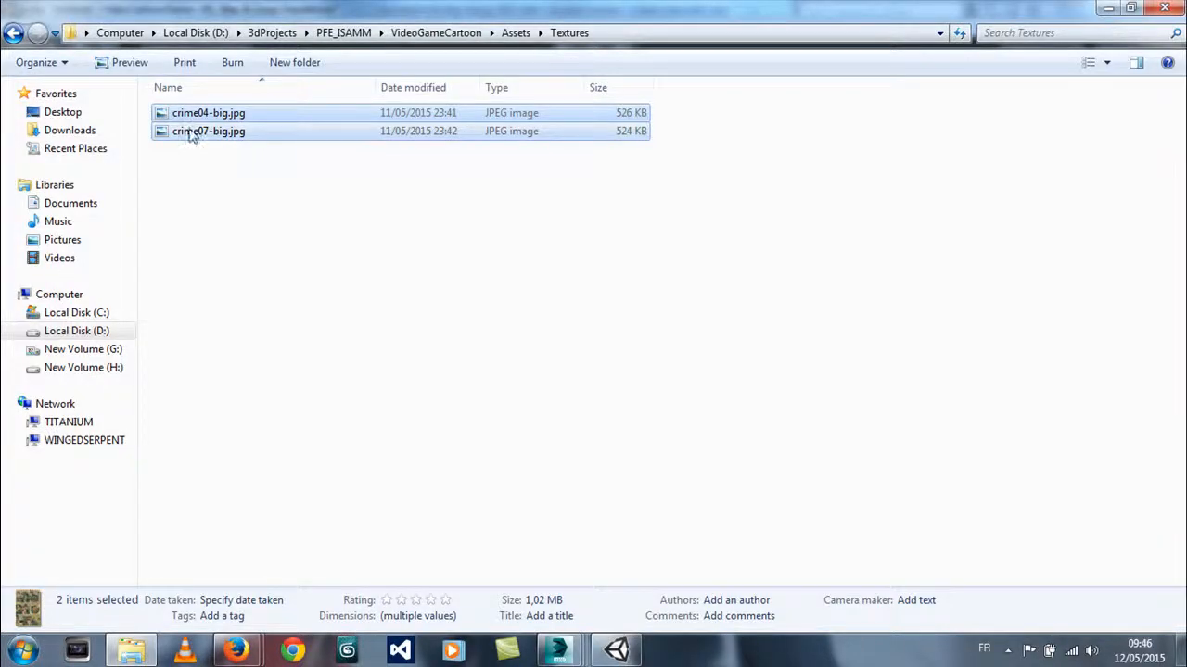
{"action": "right_click", "coordinate": [194, 132]}
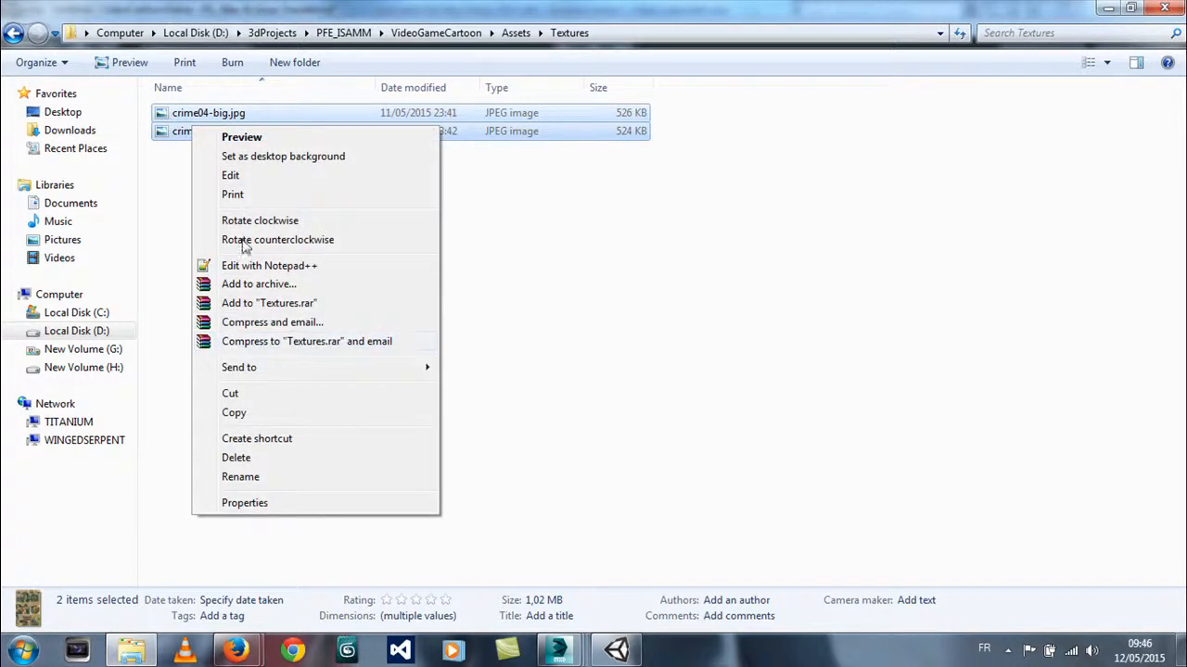
{"action": "left_click", "coordinate": [234, 413]}
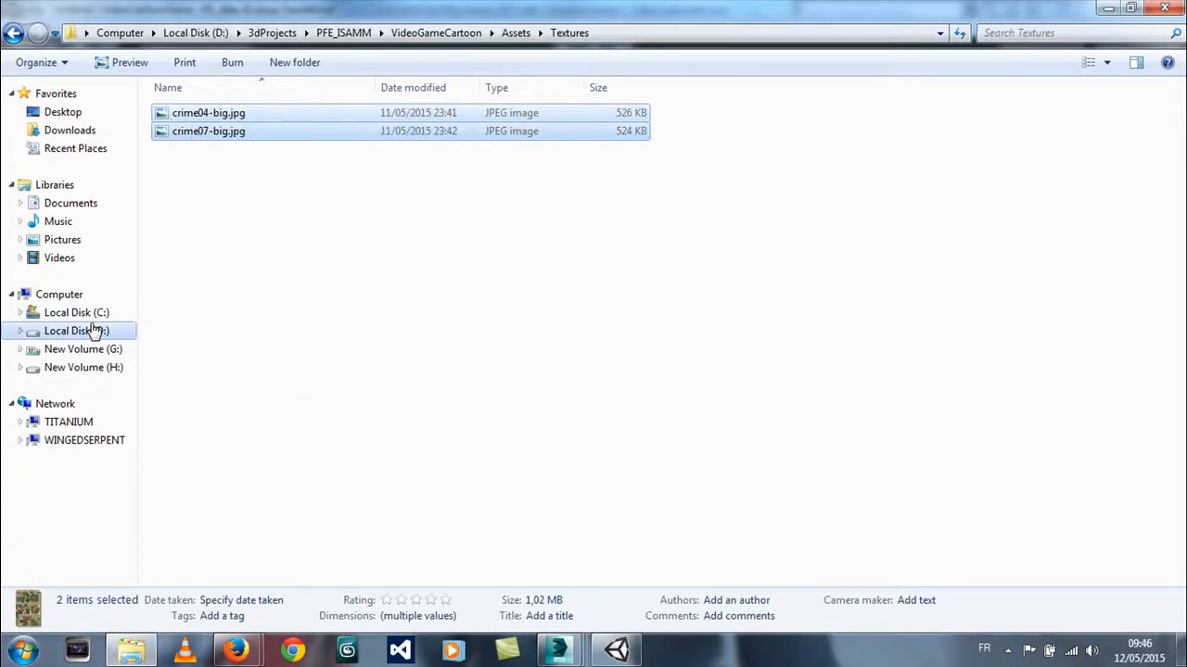
Paste the two copied crime images into the VideoCartoonGame project's Assets texture folder and return to Unity
{"action": "left_click", "coordinate": [369, 33]}
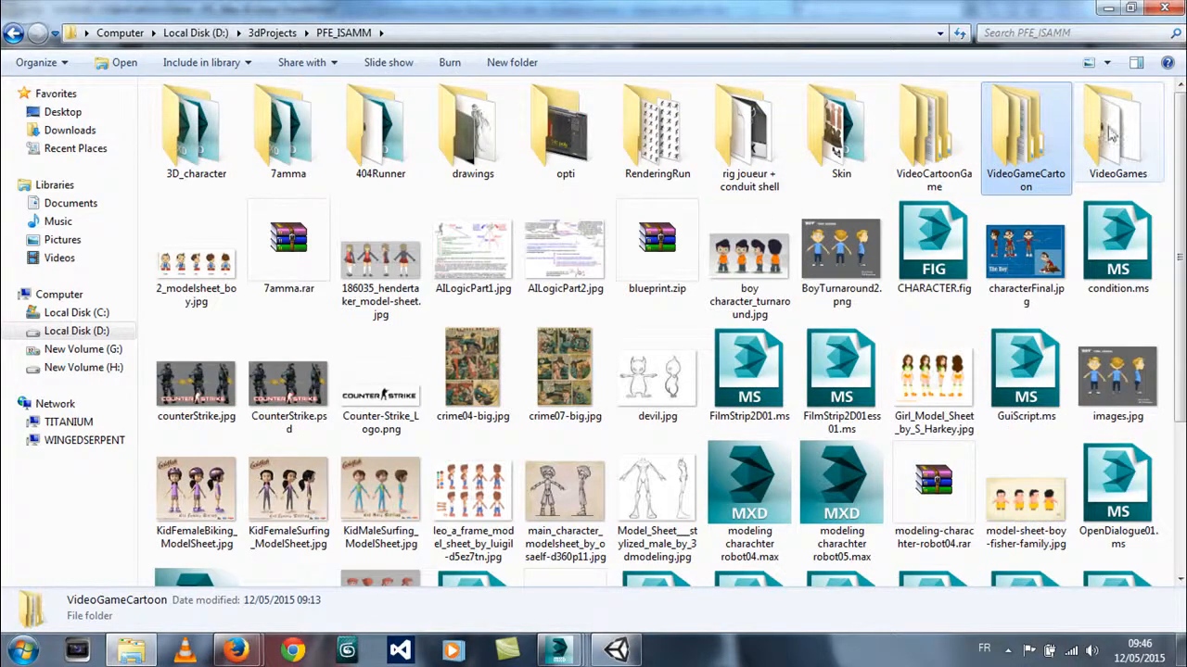
{"action": "double_click", "coordinate": [933, 135]}
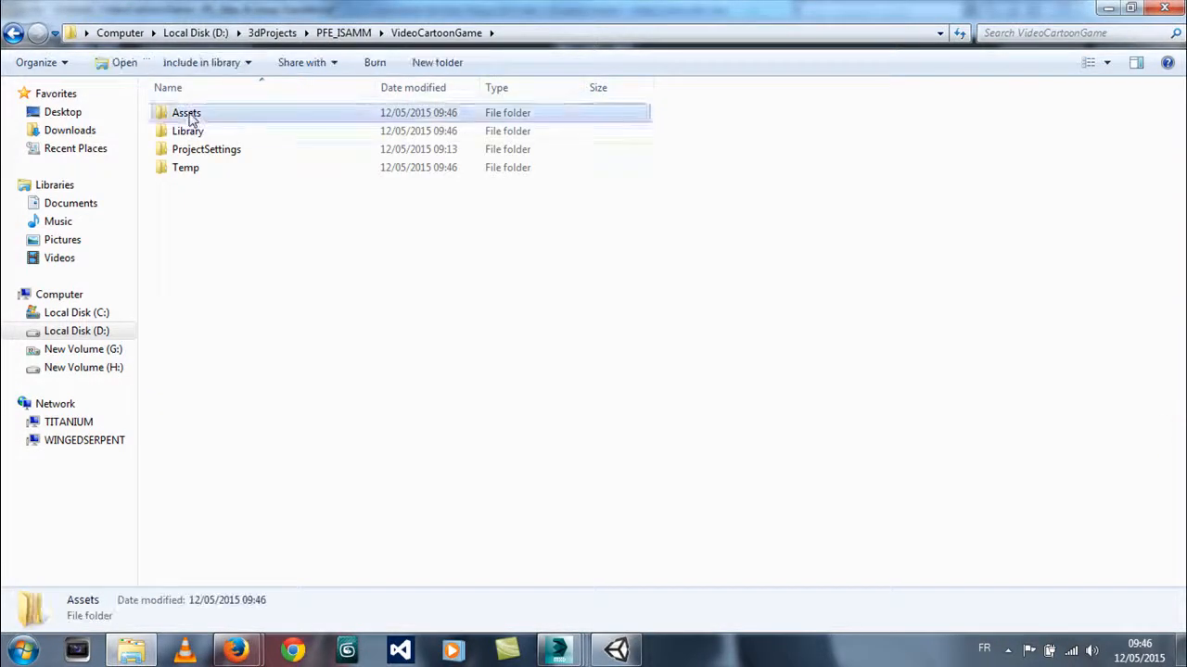
{"action": "double_click", "coordinate": [190, 113]}
{"action": "left_click", "coordinate": [197, 117]}
{"action": "double_click", "coordinate": [191, 131]}
{"action": "right_click", "coordinate": [244, 212]}
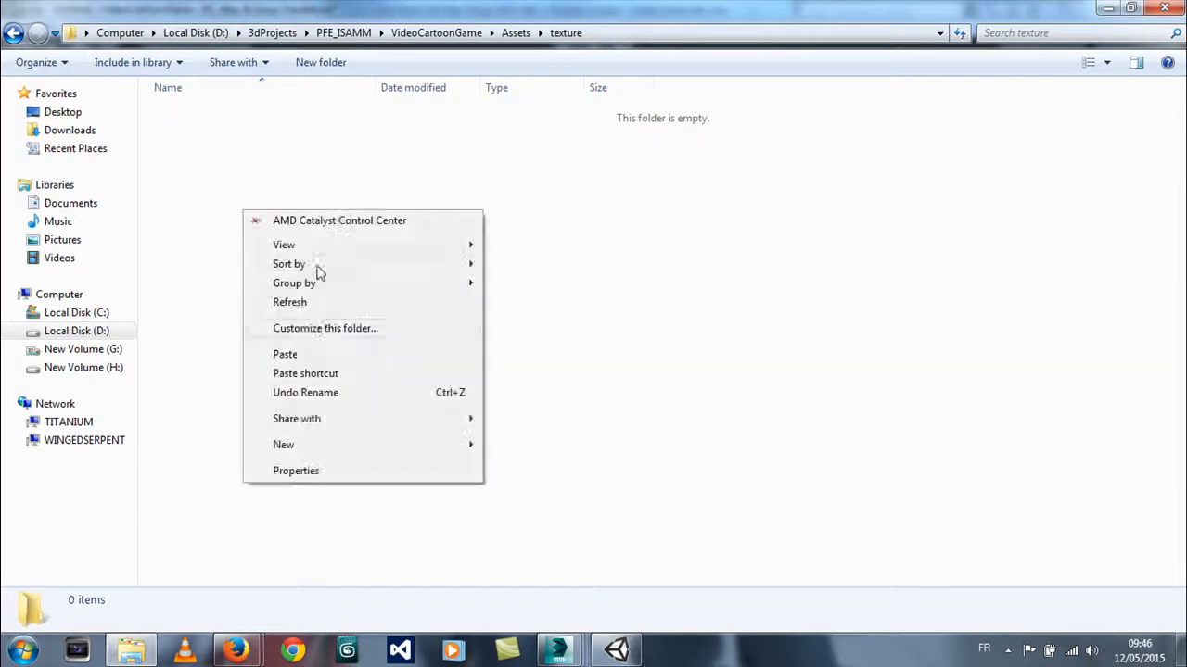
{"action": "left_click", "coordinate": [299, 360]}
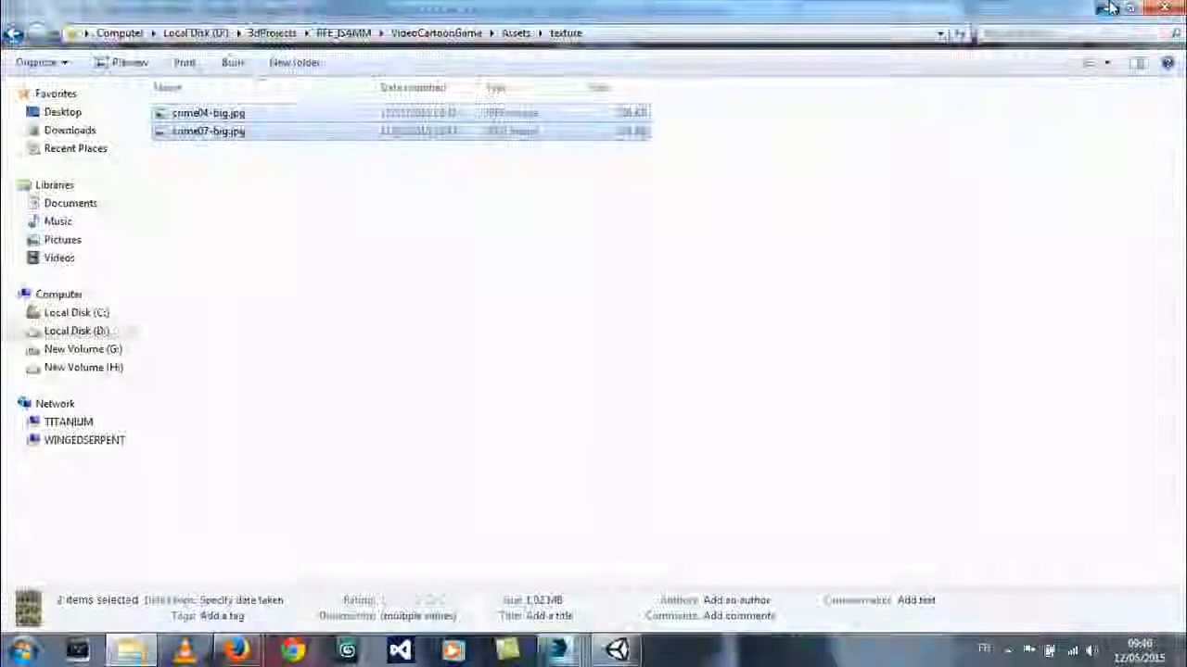
{"action": "left_click", "coordinate": [1109, 8]}
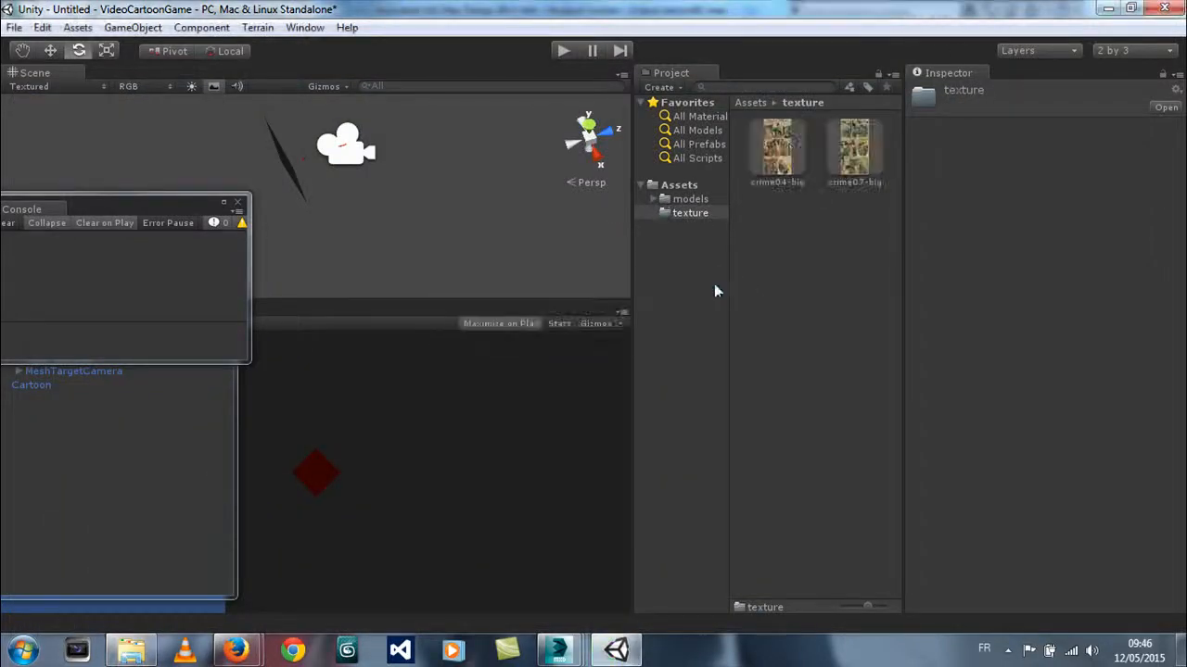
Set the crime04-big image's texture type to GUI and apply the import settings
{"action": "left_click", "coordinate": [789, 147]}
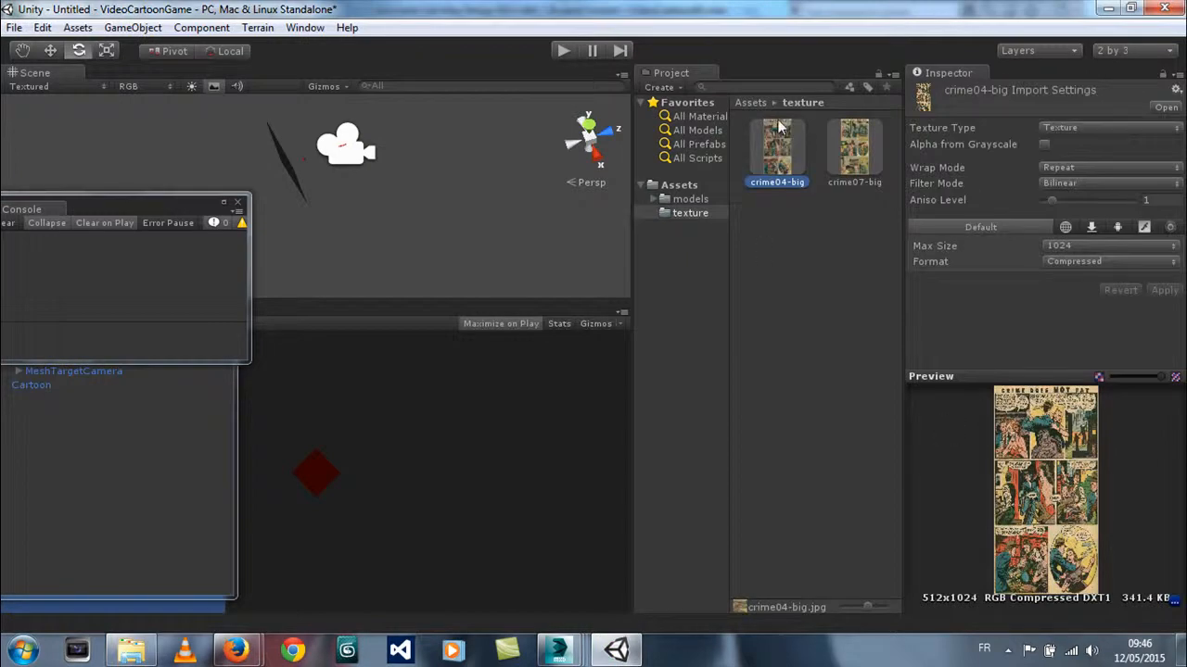
{"action": "left_click", "coordinate": [1089, 130]}
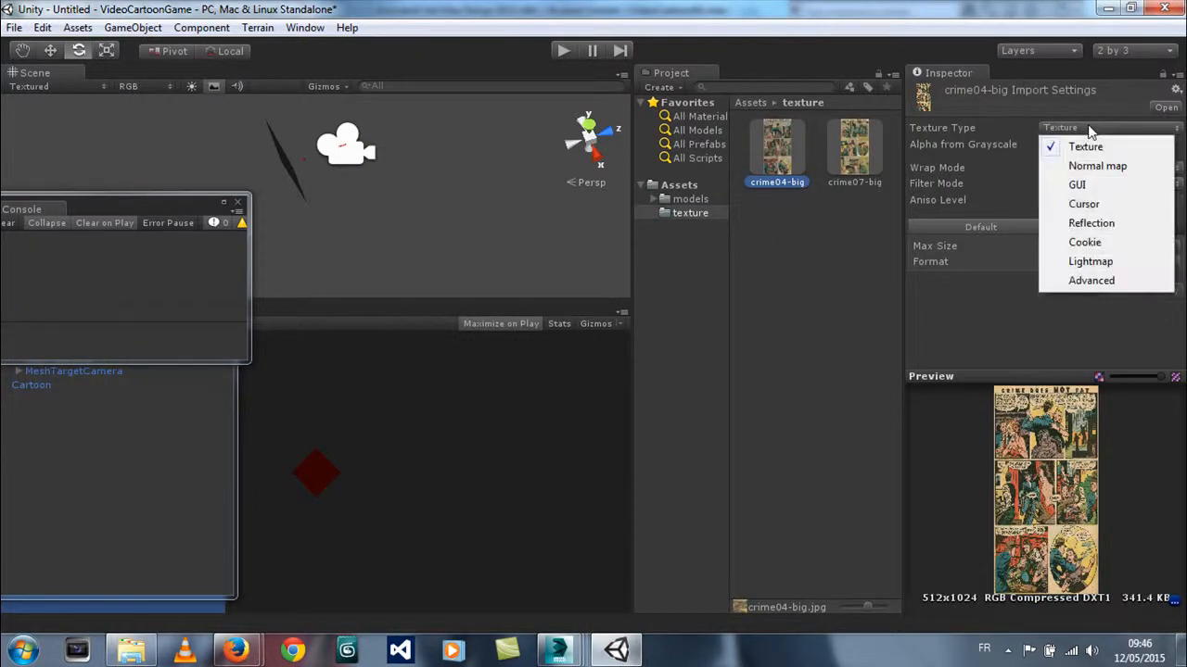
{"action": "left_click", "coordinate": [1086, 186]}
{"action": "left_click", "coordinate": [1157, 241]}
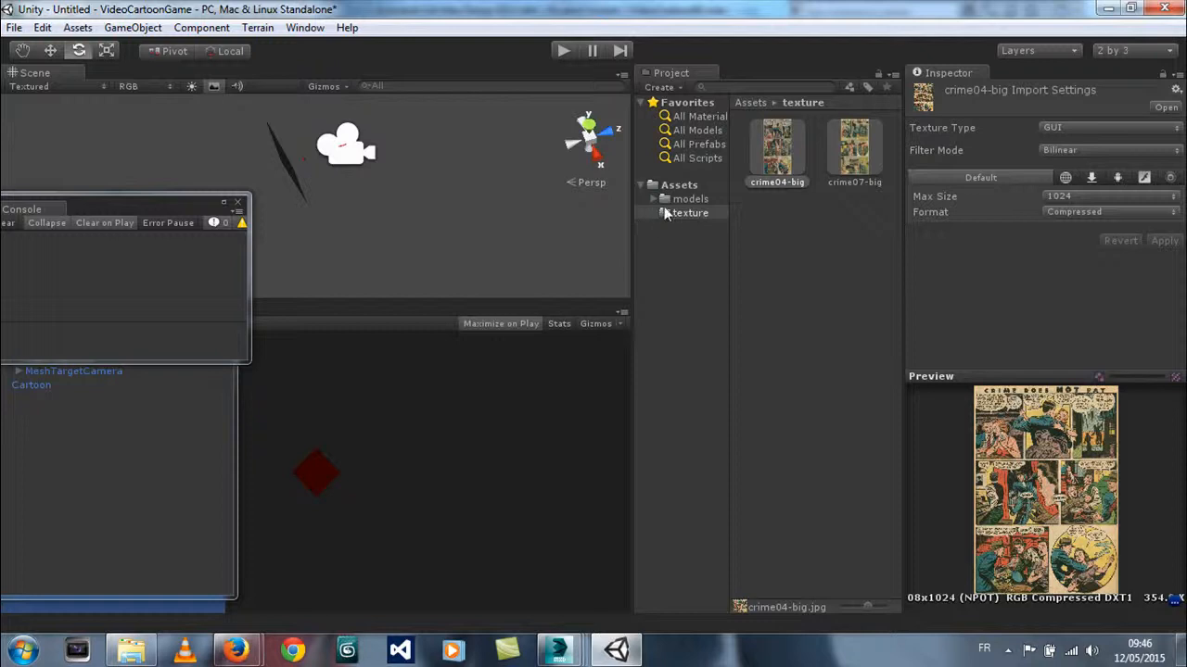
Select the Cartoon page object and move the floating Hierarchy and Console windows clear of its material settings
{"action": "left_click", "coordinate": [282, 168]}
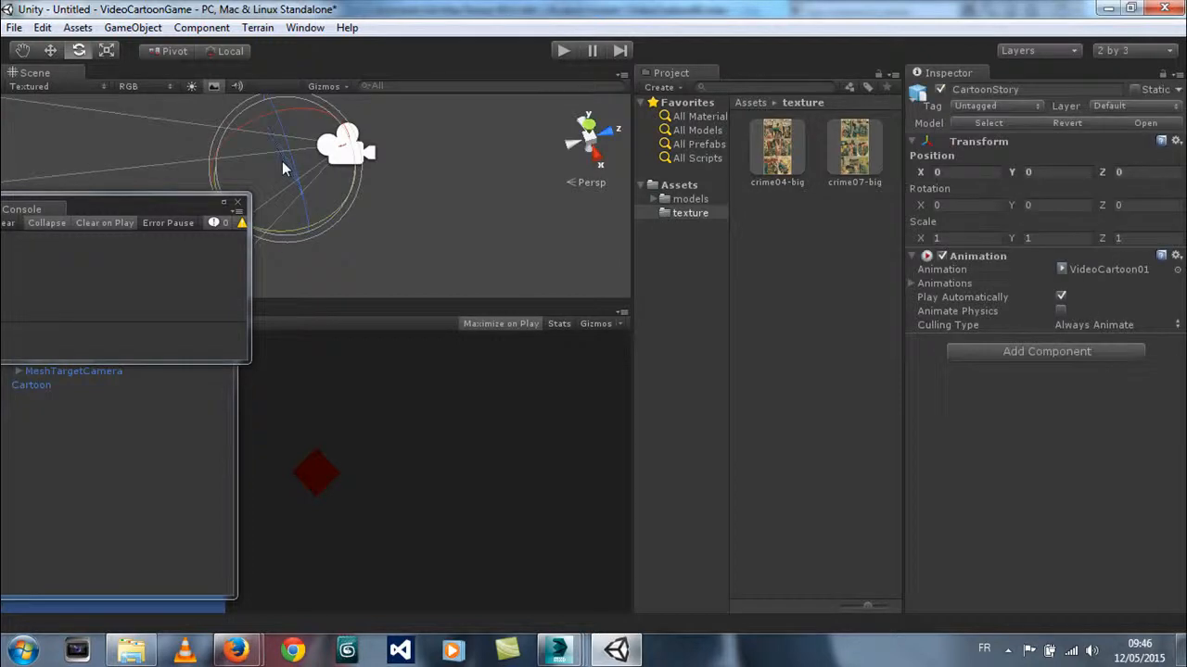
{"action": "left_click_drag", "start_coordinate": [84, 204], "coordinate": [931, 417]}
{"action": "left_click_drag", "start_coordinate": [137, 287], "coordinate": [772, 303]}
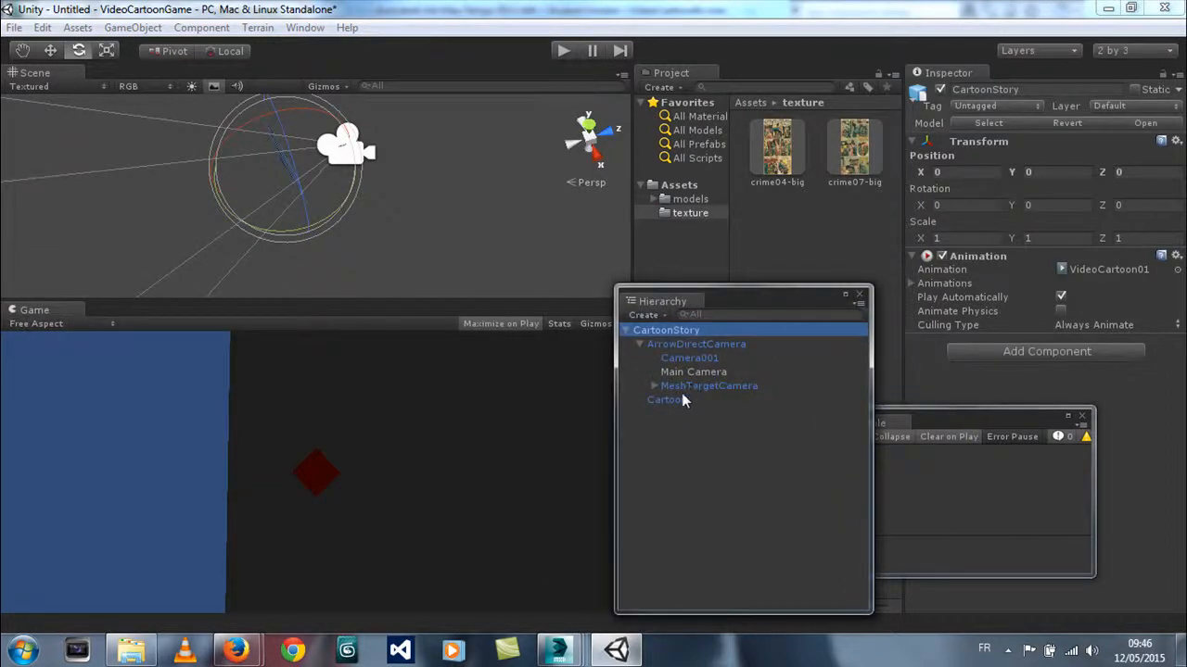
{"action": "left_click", "coordinate": [653, 385]}
{"action": "left_click", "coordinate": [667, 413]}
{"action": "left_click_drag", "start_coordinate": [415, 213], "coordinate": [203, 156], "text": "alt"}
{"action": "middle_click_drag", "start_coordinate": [344, 186], "coordinate": [312, 252], "text": "alt"}
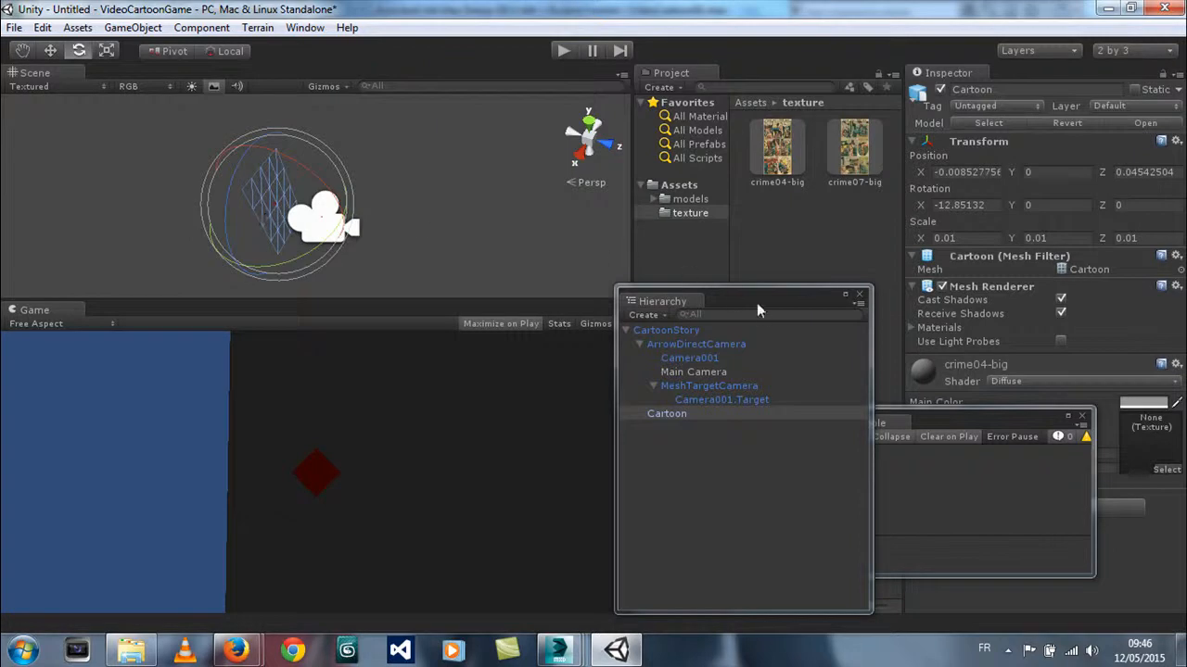
{"action": "left_click_drag", "start_coordinate": [762, 312], "coordinate": [498, 302]}
{"action": "left_click_drag", "start_coordinate": [973, 422], "coordinate": [672, 384]}
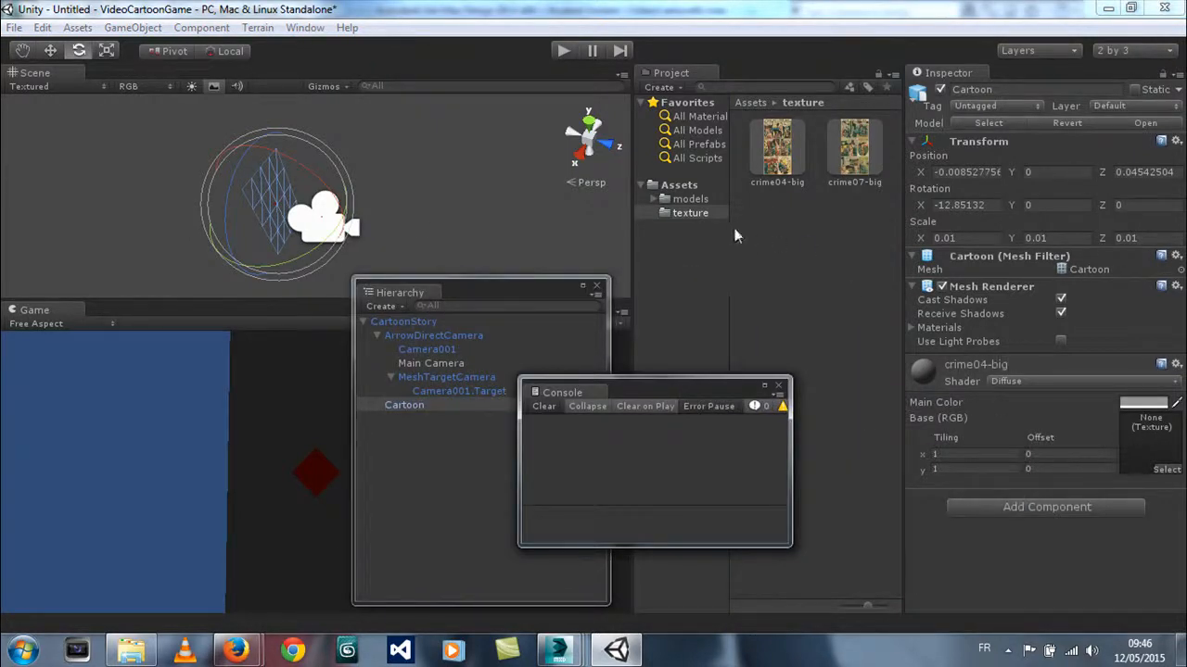
Create a folder named material in the project's Assets
{"action": "left_click", "coordinate": [691, 187]}
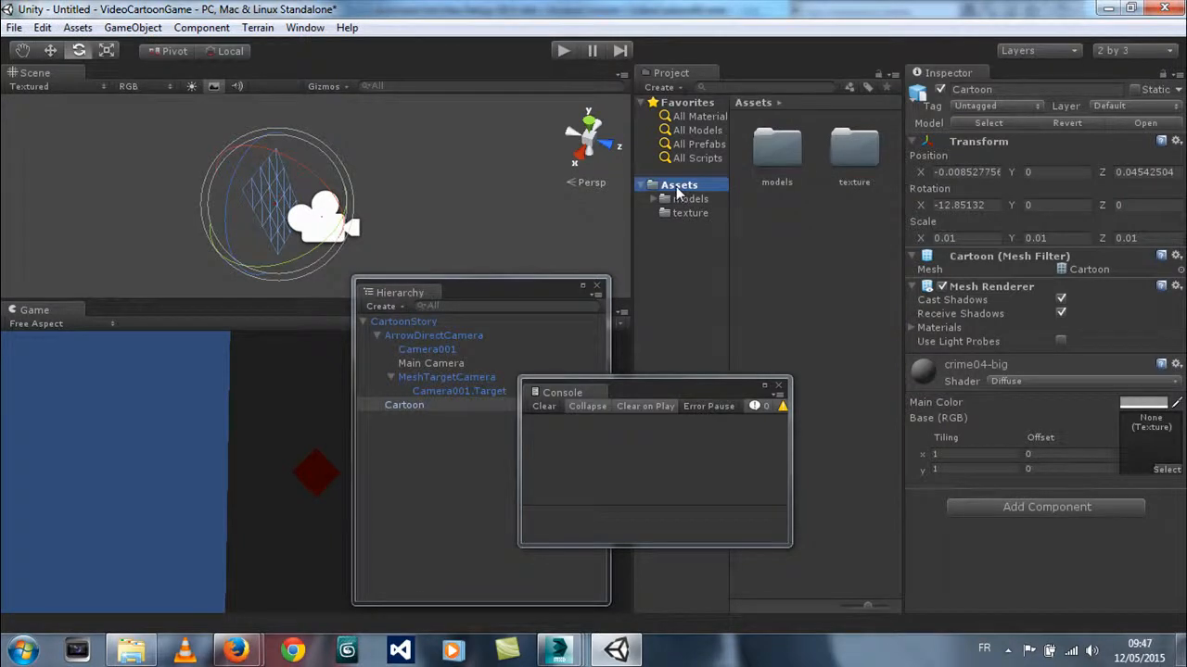
{"action": "right_click", "coordinate": [678, 190]}
{"action": "mouse_move", "coordinate": [727, 198]}
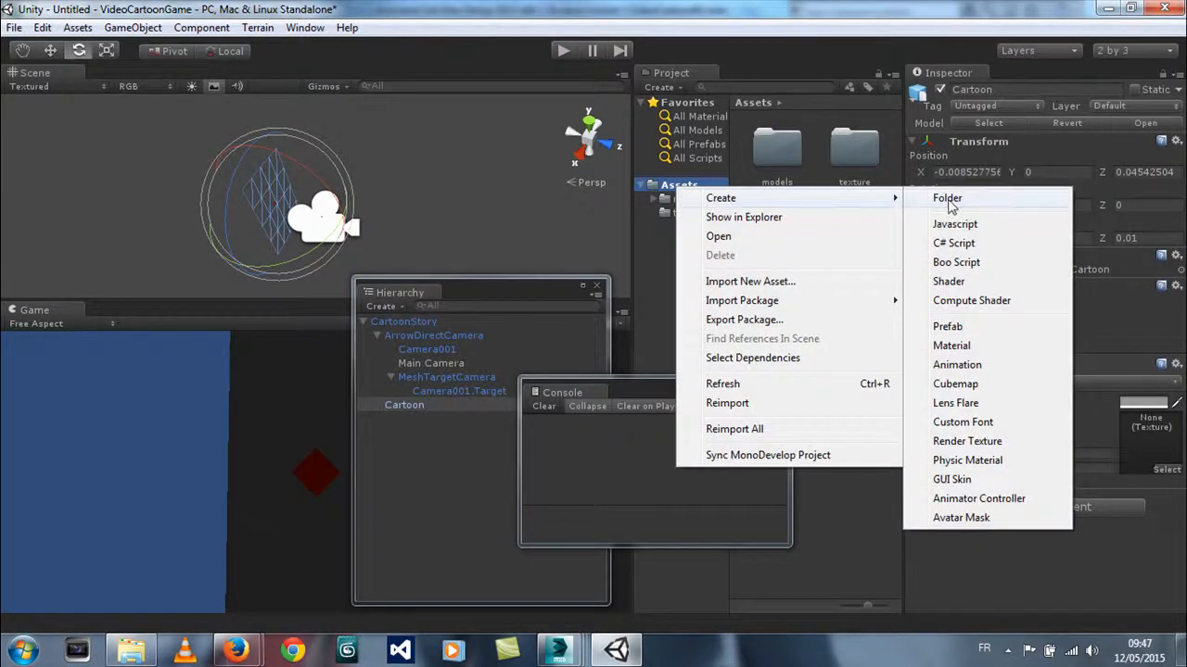
{"action": "left_click", "coordinate": [947, 199]}
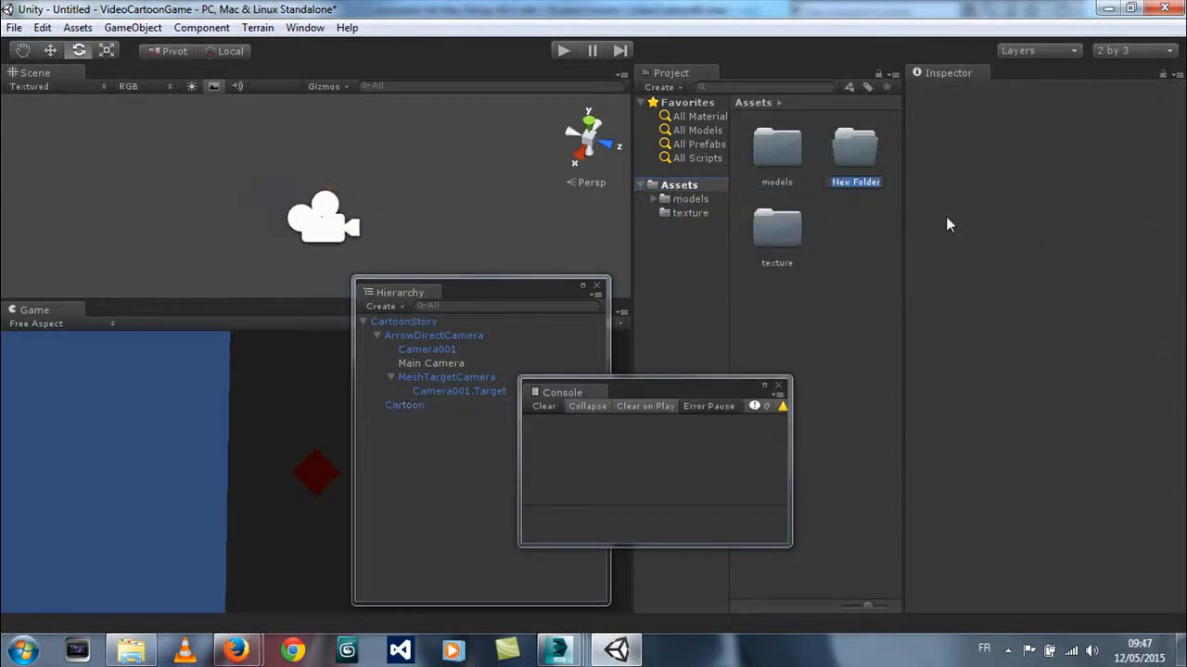
{"action": "type", "text": "Material"}
{"action": "key", "text": "BackSpace"}
{"action": "key", "text": "BackSpace"}
{"action": "key", "text": "BackSpace"}
{"action": "key", "text": "BackSpace"}
{"action": "key", "text": "BackSpace"}
{"action": "key", "text": "BackSpace"}
{"action": "key", "text": "BackSpace"}
{"action": "key", "text": "BackSpace"}
{"action": "type", "text": "material"}
{"action": "key", "text": "Return"}
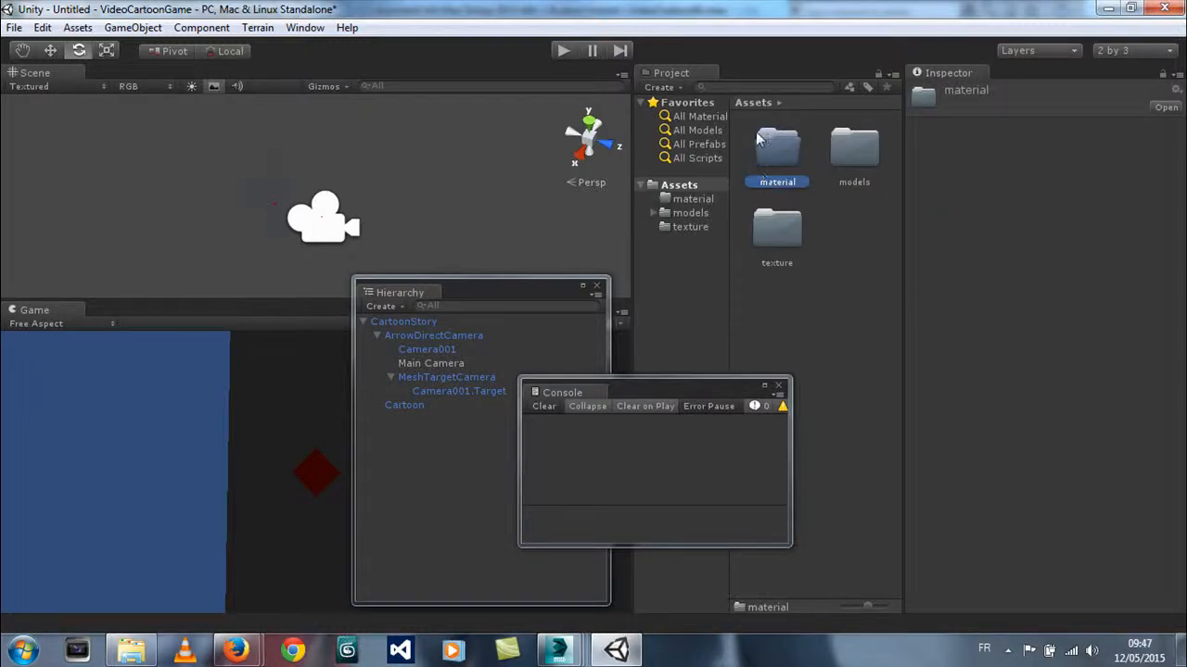
Create a new material named CartoonMaterial inside the material folder
{"action": "double_click", "coordinate": [779, 157]}
{"action": "right_click", "coordinate": [698, 198]}
{"action": "mouse_move", "coordinate": [742, 208]}
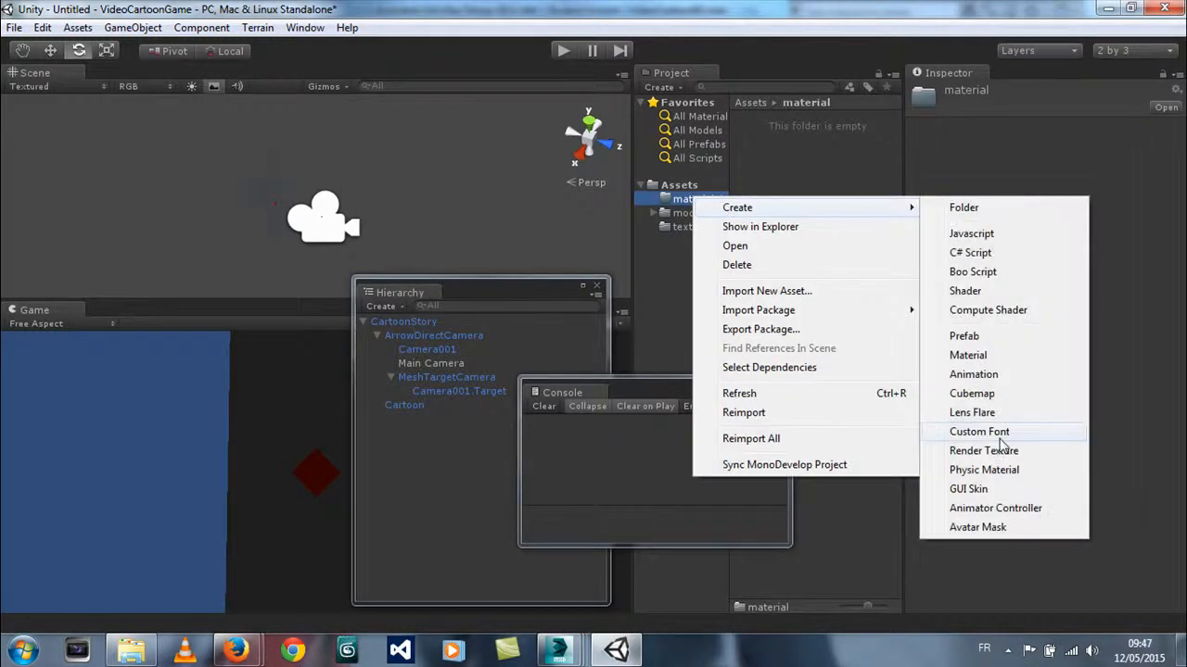
{"action": "left_click", "coordinate": [985, 360]}
{"action": "type", "text": "Cartonono"}
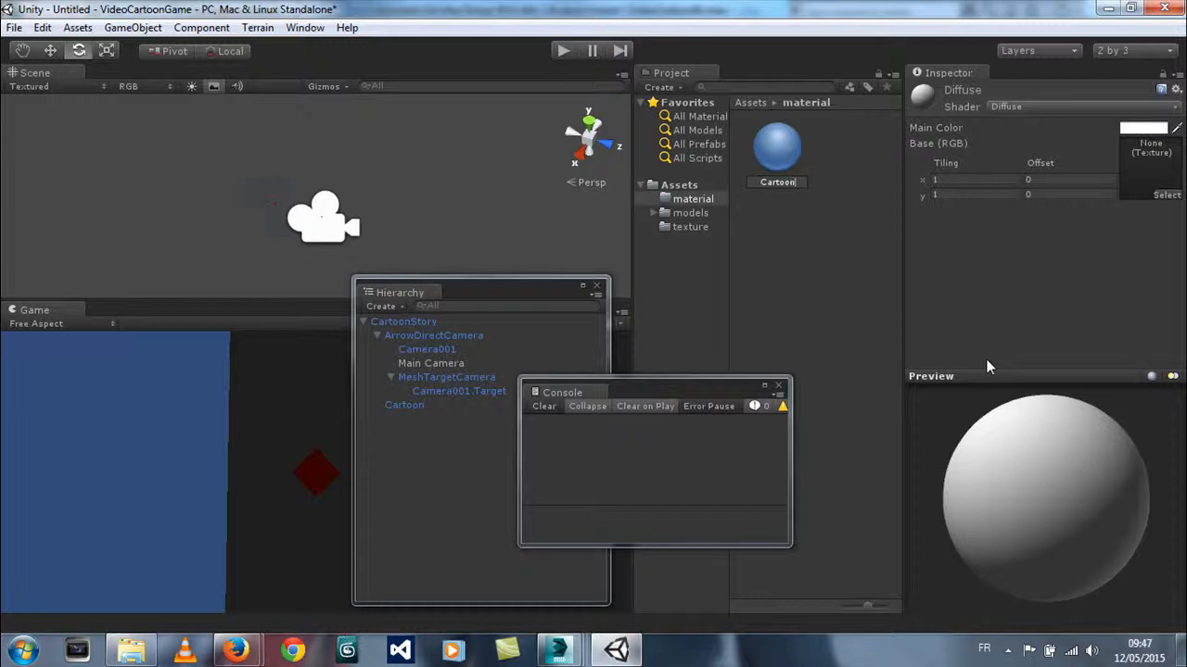
{"action": "type", "text": "Material"}
{"action": "key", "text": "Return"}
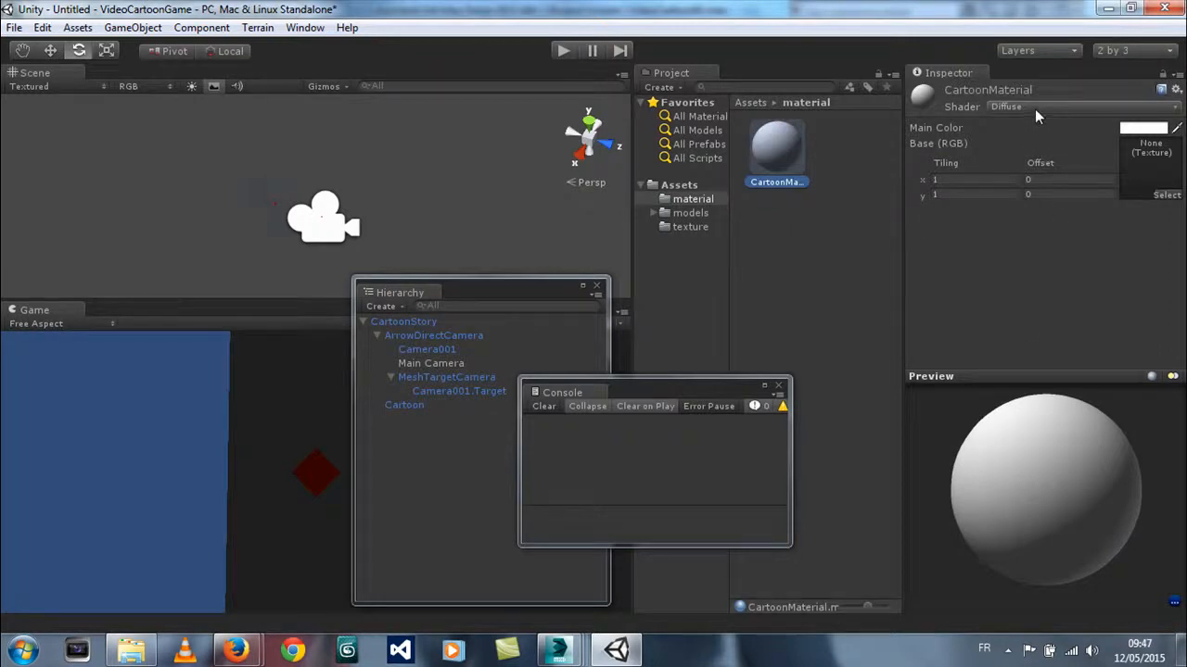
Set CartoonMaterial's shader to Self-Illumin/Specular
{"action": "left_click", "coordinate": [1034, 110]}
{"action": "mouse_move", "coordinate": [1043, 431]}
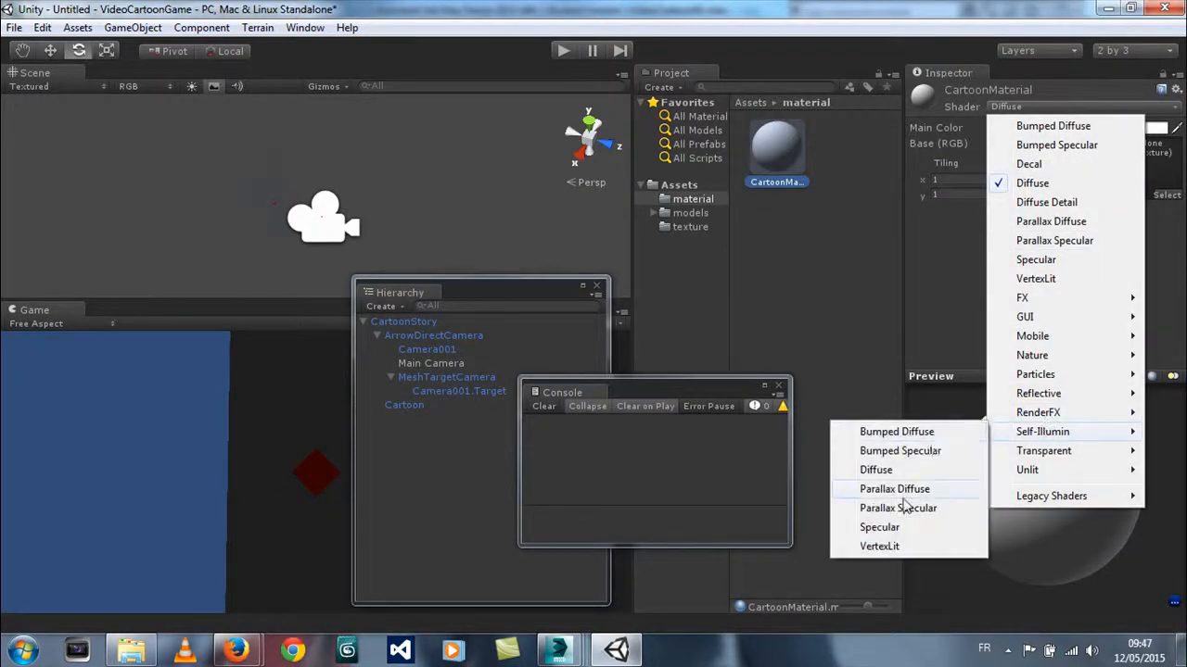
{"action": "left_click", "coordinate": [879, 528]}
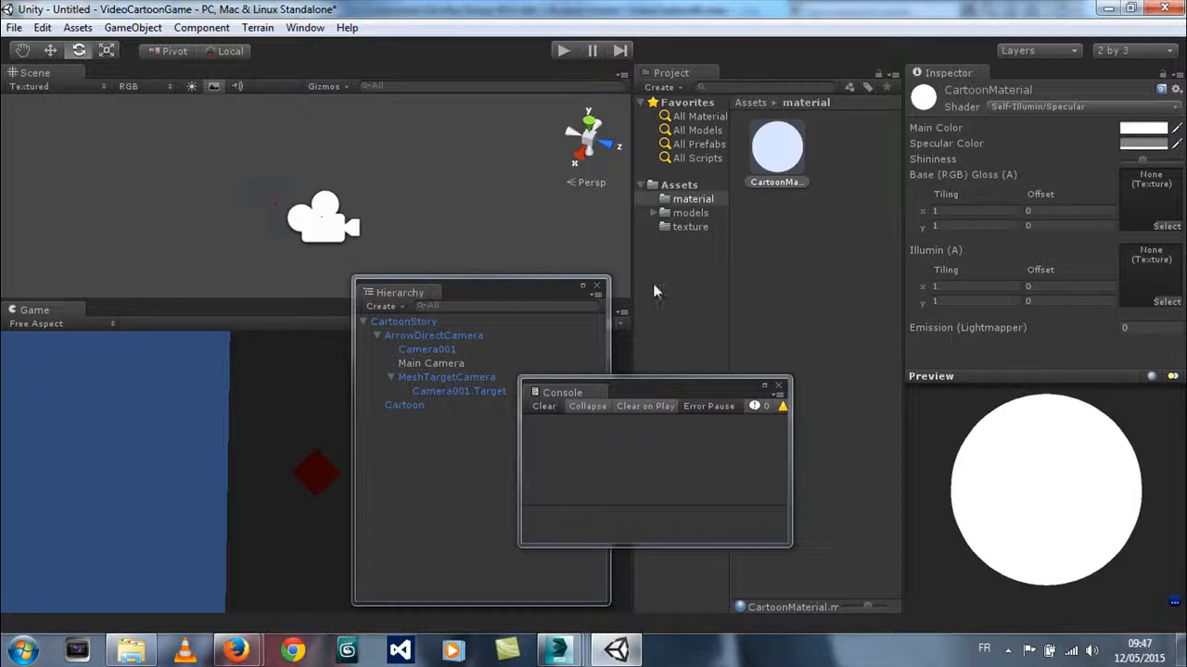
Assign CartoonMaterial to the Cartoon object and set crime04-big as the material's Base (RGB) Gloss texture
{"action": "left_click_drag", "start_coordinate": [469, 292], "coordinate": [126, 310]}
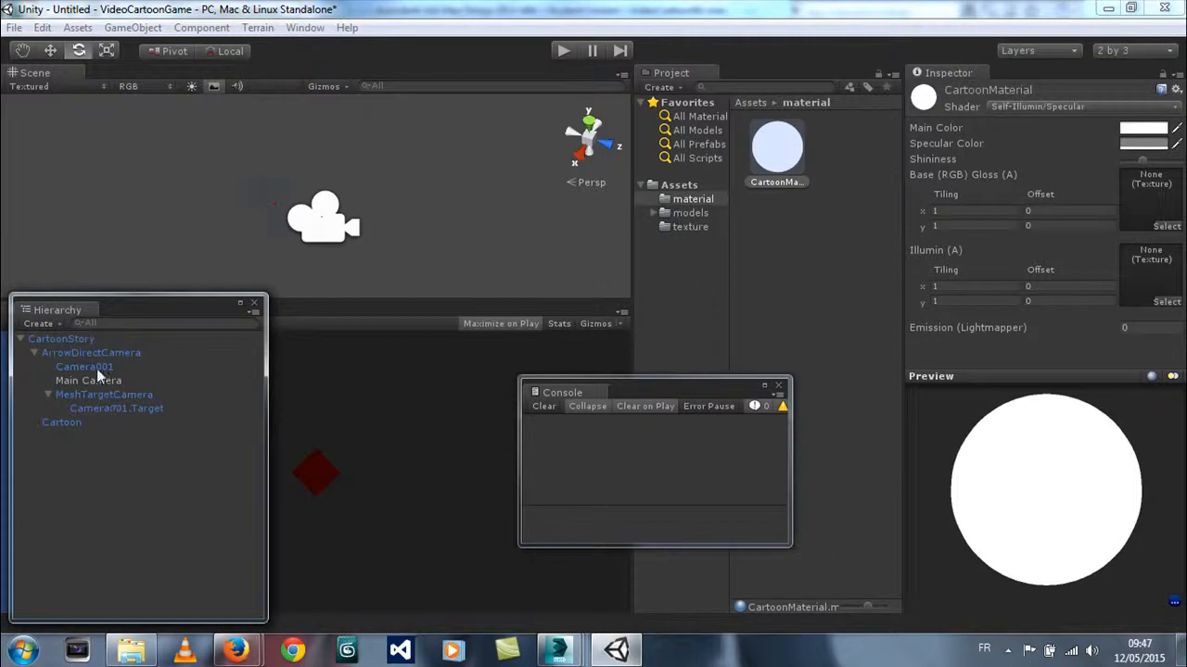
{"action": "left_click", "coordinate": [73, 423]}
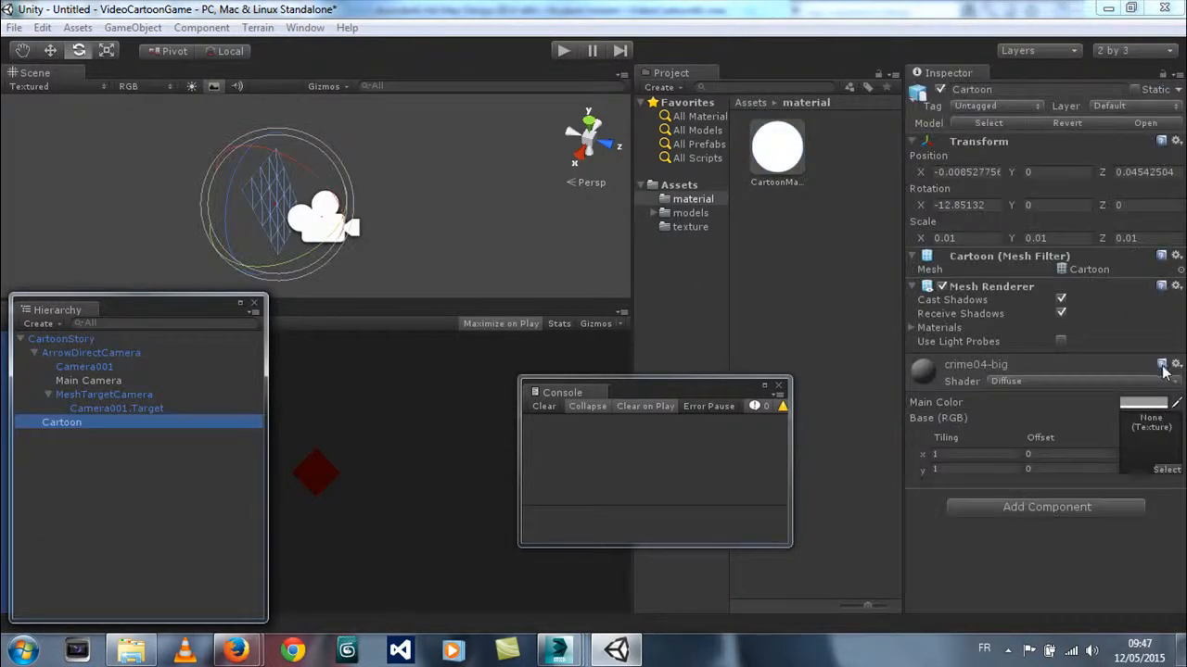
{"action": "left_click", "coordinate": [1177, 368]}
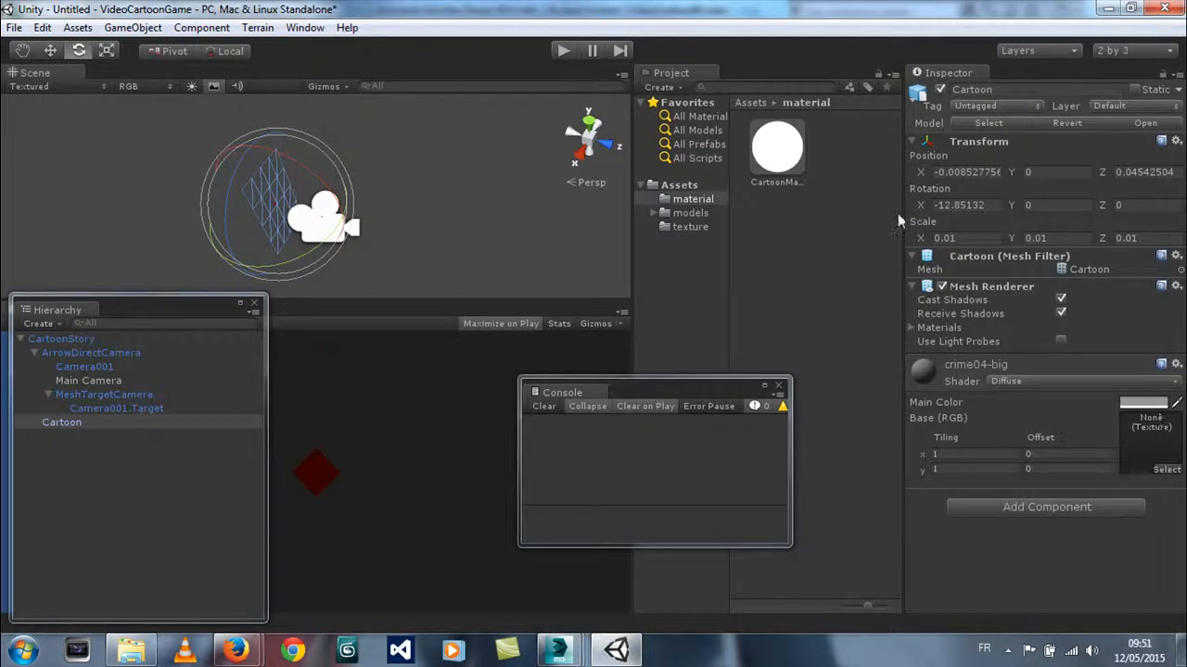
{"action": "left_click", "coordinate": [1175, 365]}
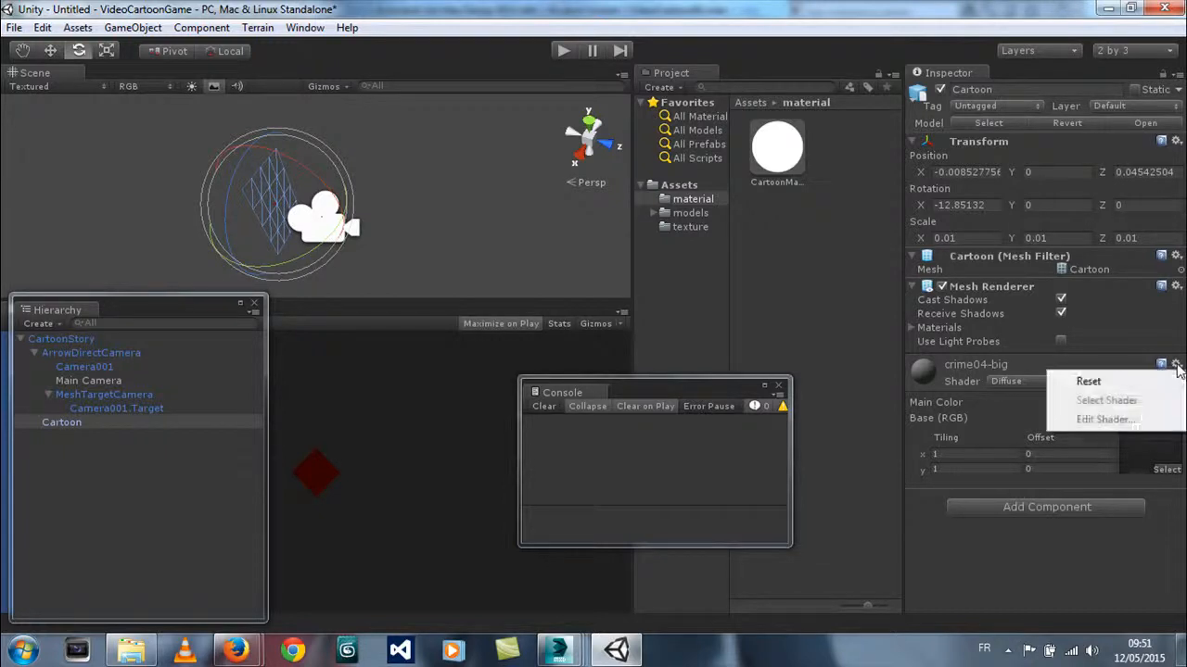
{"action": "left_click_drag", "start_coordinate": [783, 172], "coordinate": [983, 563]}
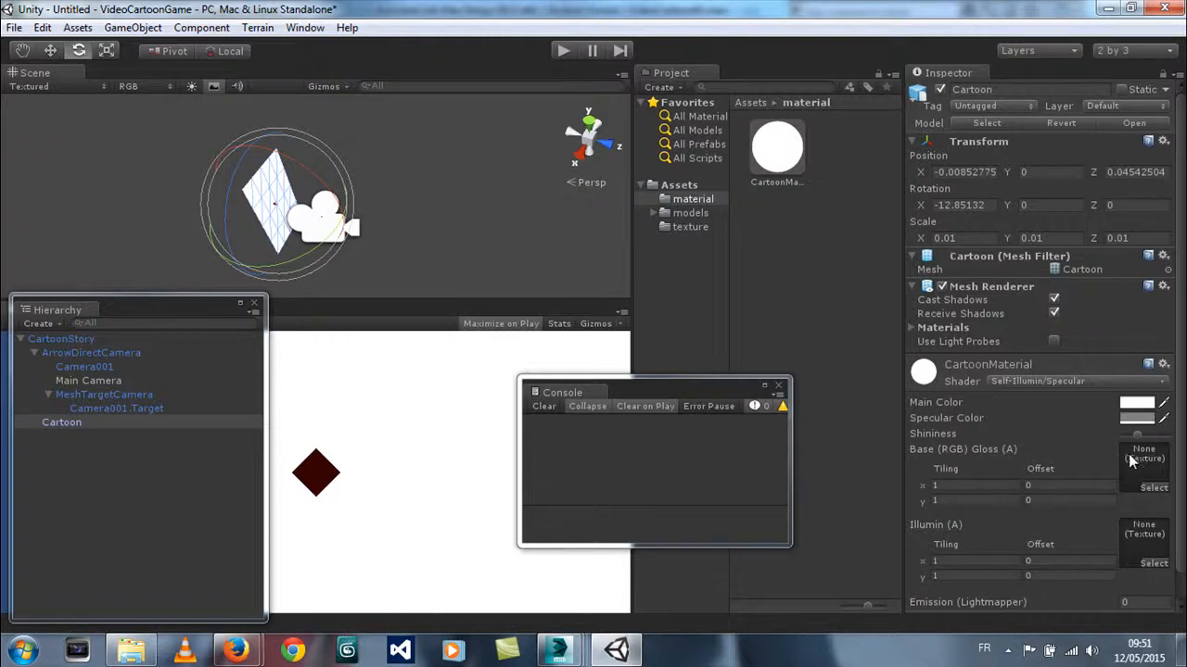
{"action": "left_click", "coordinate": [667, 227]}
{"action": "left_click_drag", "start_coordinate": [777, 153], "coordinate": [1122, 463]}
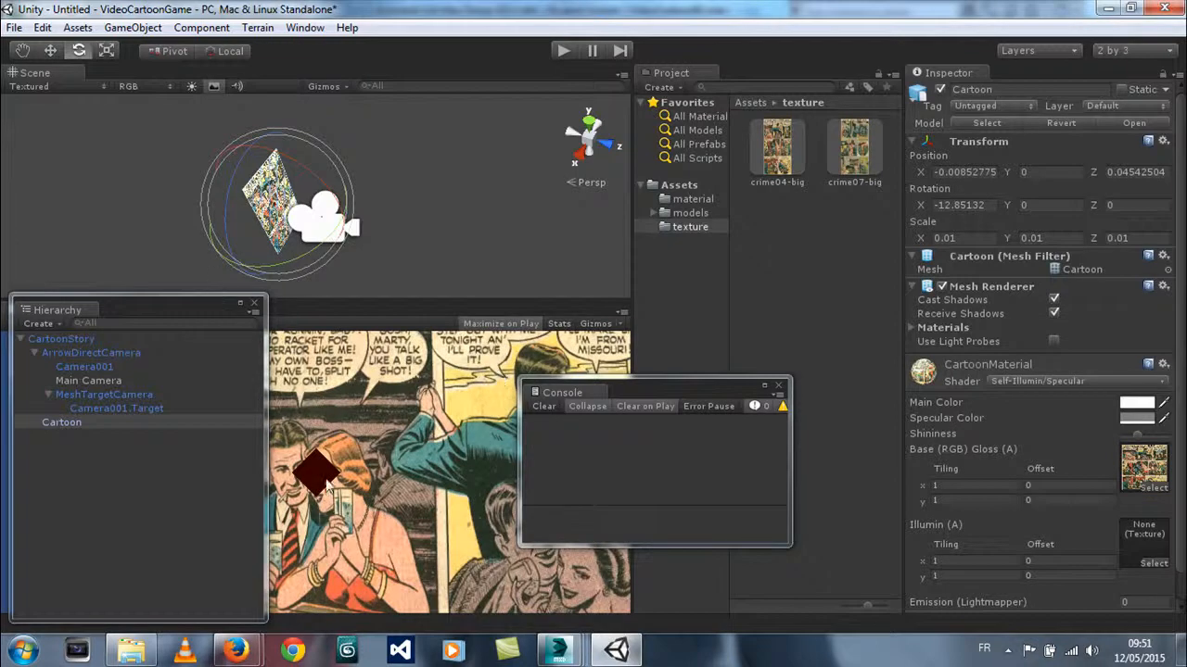
Remove the Mesh Renderer and Mesh Filter components from the ArrowDirectCamera object
{"action": "scroll", "coordinate": [333, 232], "scroll_direction": "up", "scroll_amount": 5}
{"action": "left_click_drag", "start_coordinate": [329, 173], "coordinate": [380, 221], "text": "alt"}
{"action": "left_click", "coordinate": [380, 220]}
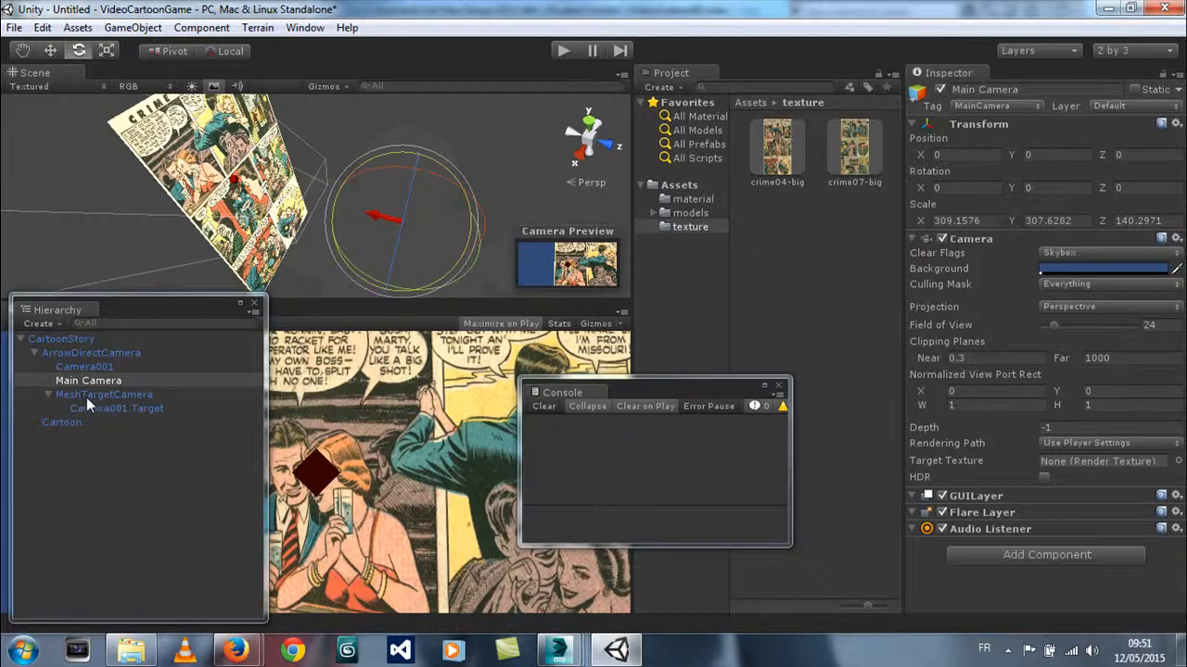
{"action": "left_click", "coordinate": [89, 355]}
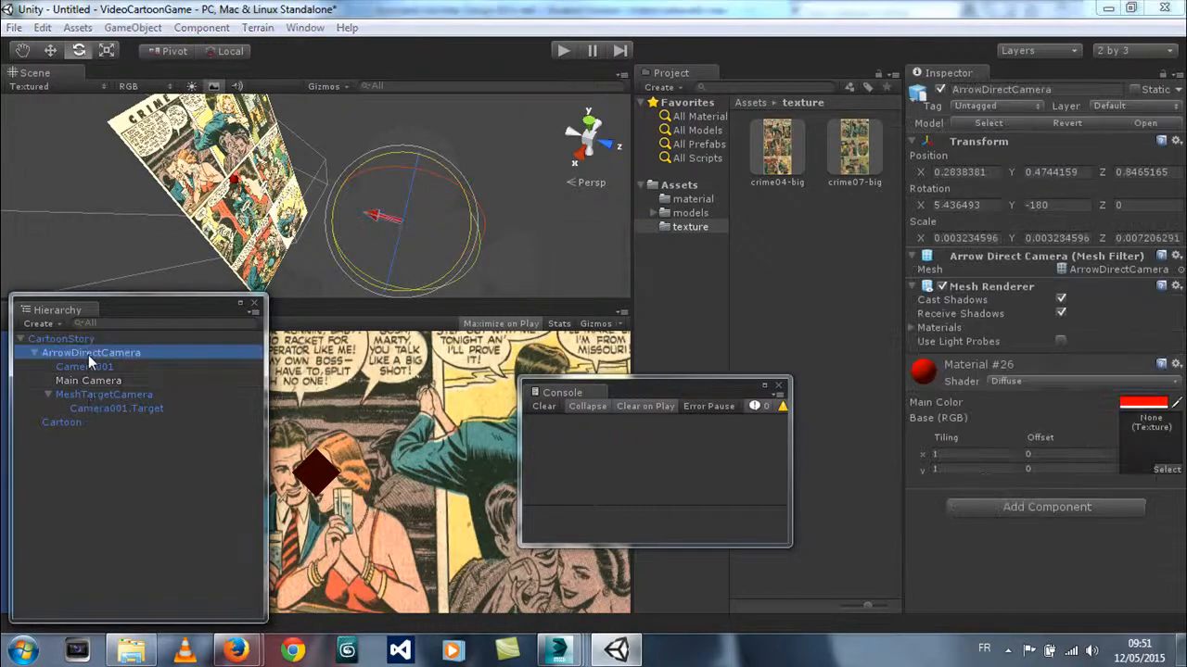
{"action": "left_click", "coordinate": [1175, 287]}
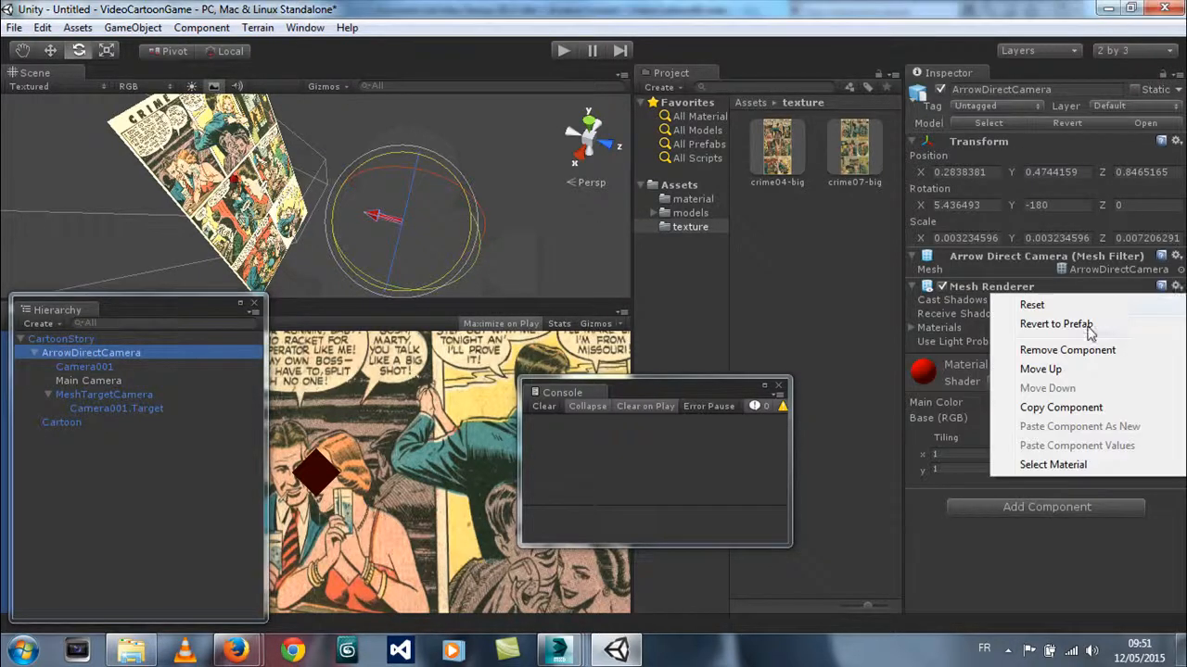
{"action": "left_click", "coordinate": [1076, 351]}
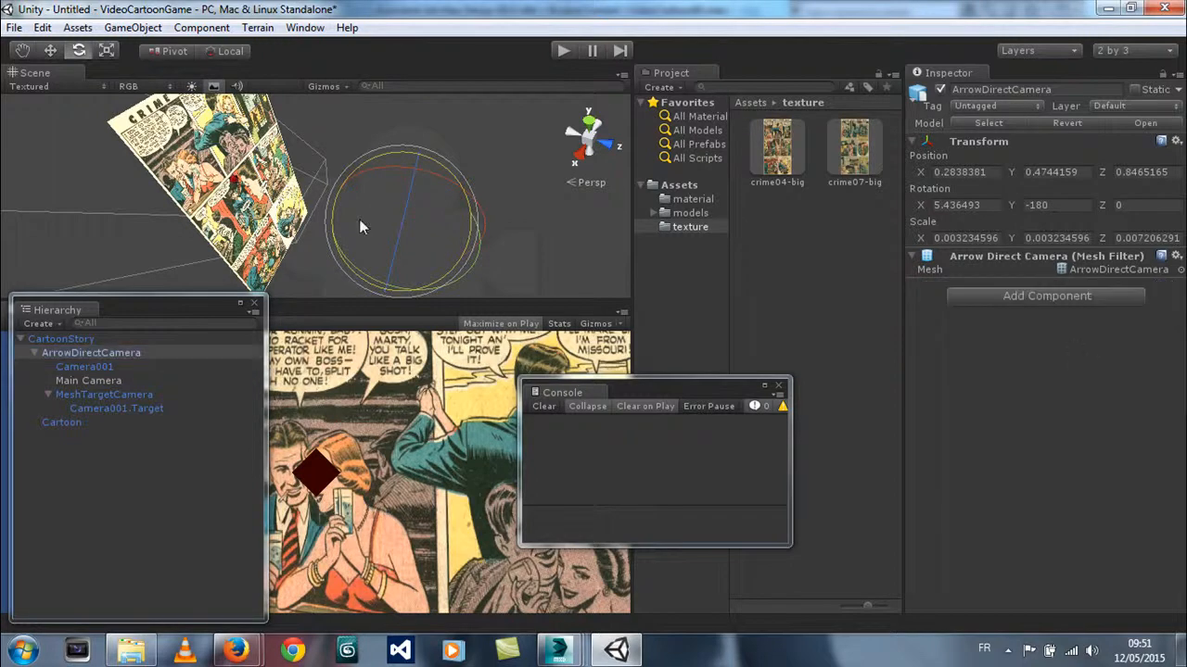
{"action": "left_click", "coordinate": [1176, 257]}
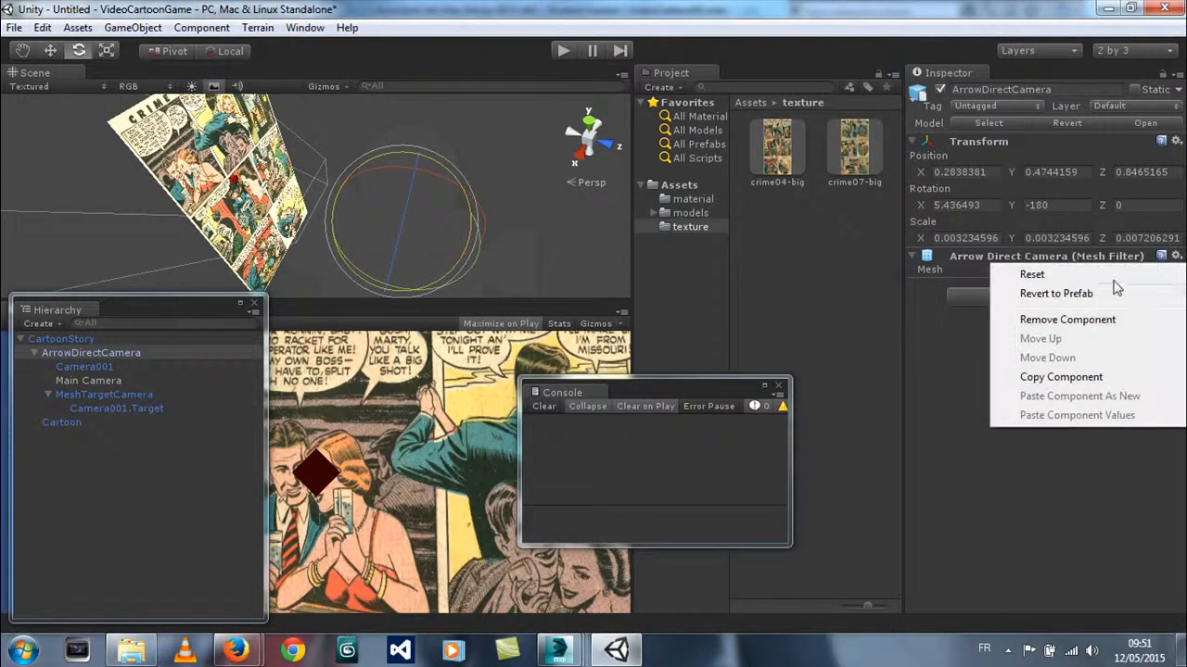
{"action": "left_click", "coordinate": [1078, 320]}
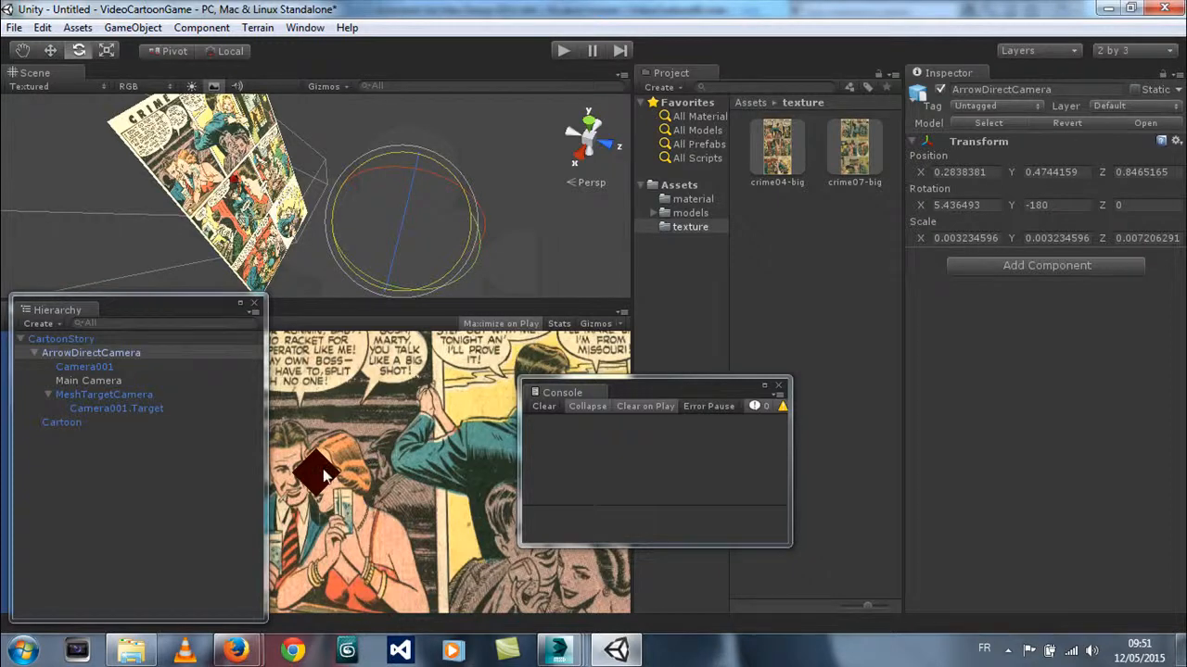
Remove the Mesh Renderer and Mesh Filter components from the MeshTargetCamera object
{"action": "middle_click_drag", "start_coordinate": [252, 191], "coordinate": [341, 225]}
{"action": "scroll", "coordinate": [451, 265], "scroll_direction": "up", "scroll_amount": 5}
{"action": "middle_click_drag", "start_coordinate": [454, 258], "coordinate": [429, 229]}
{"action": "left_click", "coordinate": [427, 228]}
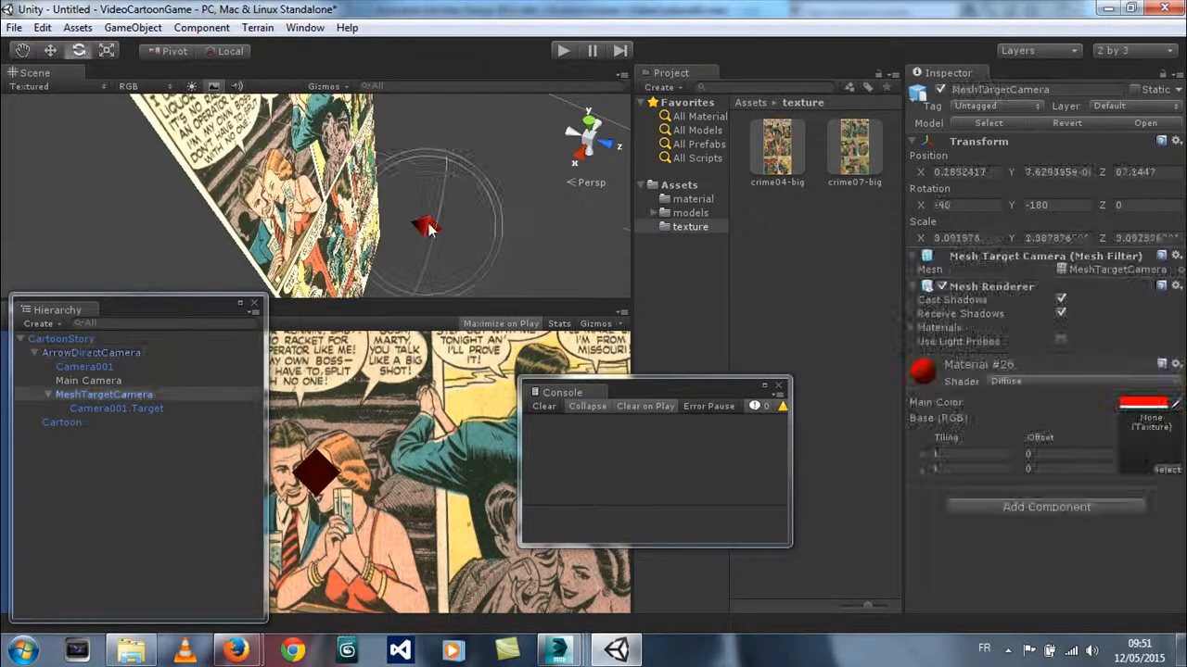
{"action": "left_click", "coordinate": [1175, 286]}
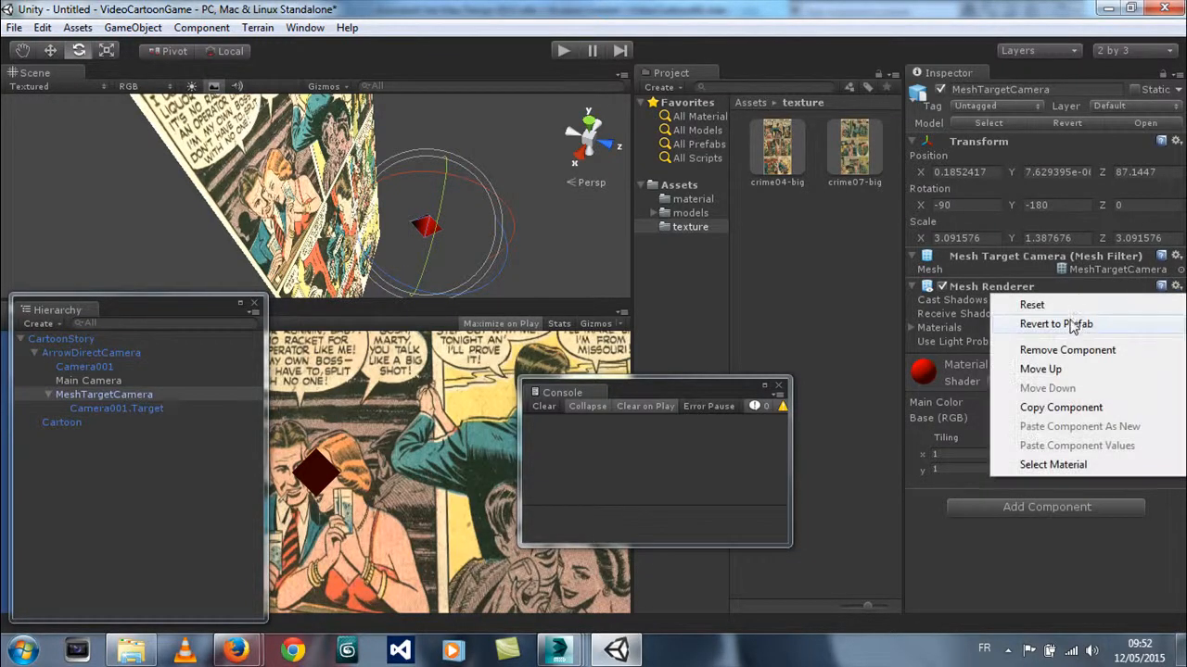
{"action": "left_click", "coordinate": [1067, 351]}
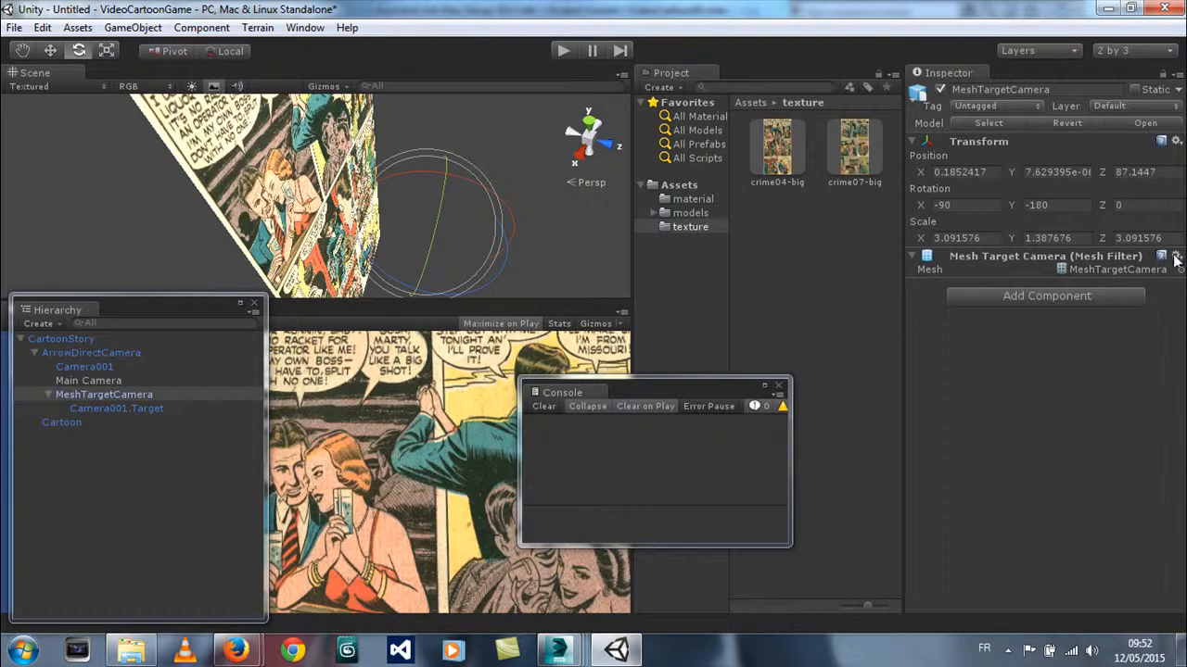
{"action": "left_click", "coordinate": [1175, 256]}
{"action": "left_click", "coordinate": [1063, 318]}
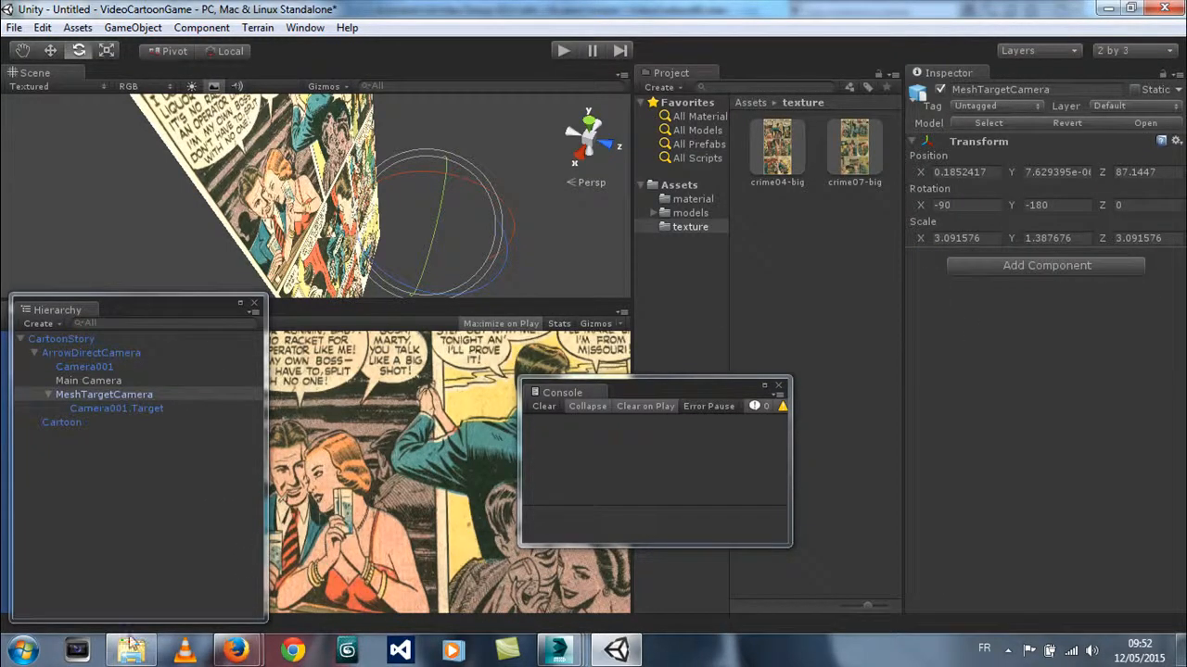
Inspect the CartoonStory object's components and the rig and animation import settings of the CartoonStory model, including its VideoCartoon01 clip
{"action": "left_click_drag", "start_coordinate": [188, 312], "coordinate": [203, 118]}
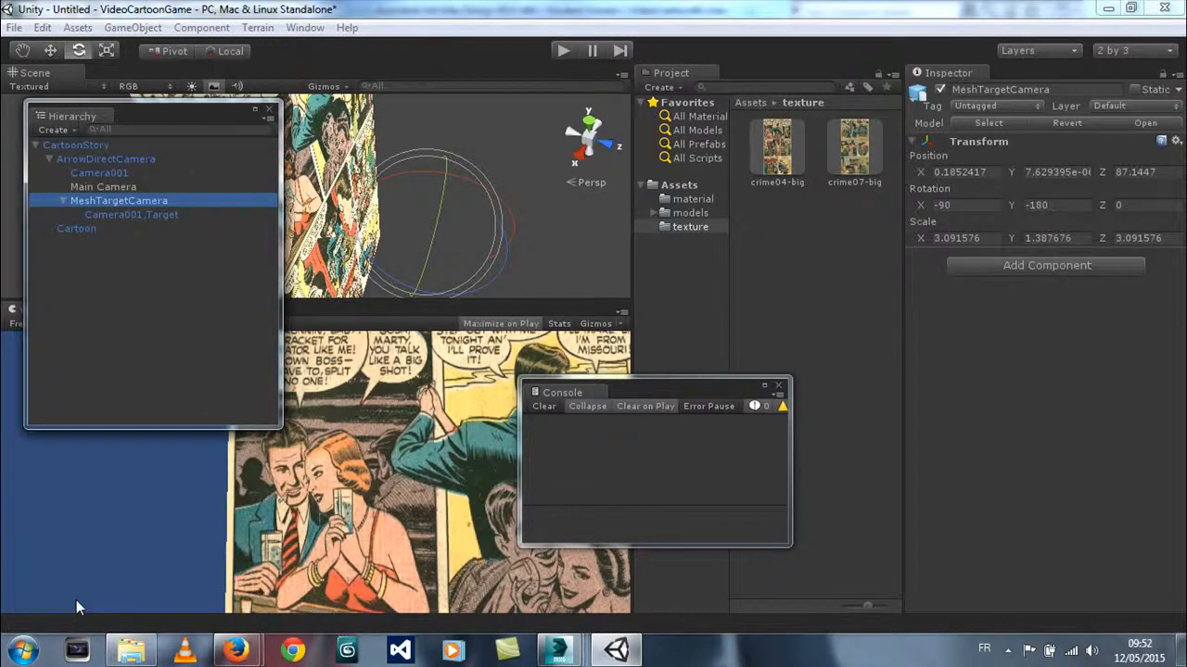
{"action": "left_click_drag", "start_coordinate": [211, 108], "coordinate": [236, 251]}
{"action": "left_click", "coordinate": [103, 290]}
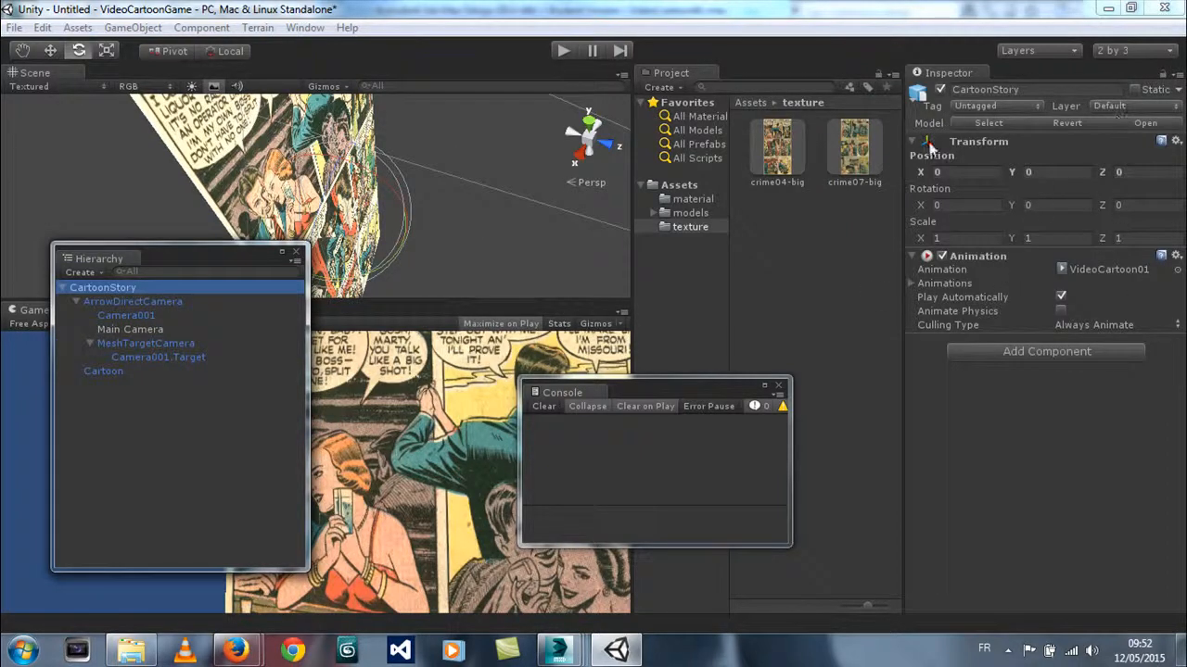
{"action": "left_click", "coordinate": [686, 213]}
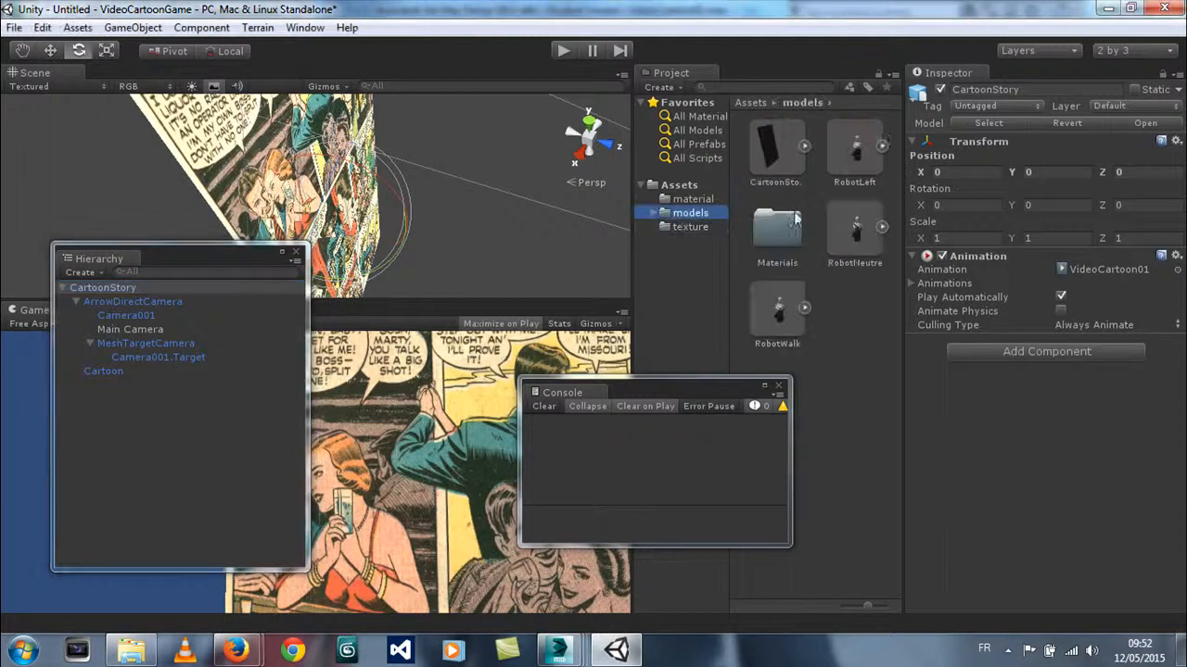
{"action": "left_click", "coordinate": [776, 151]}
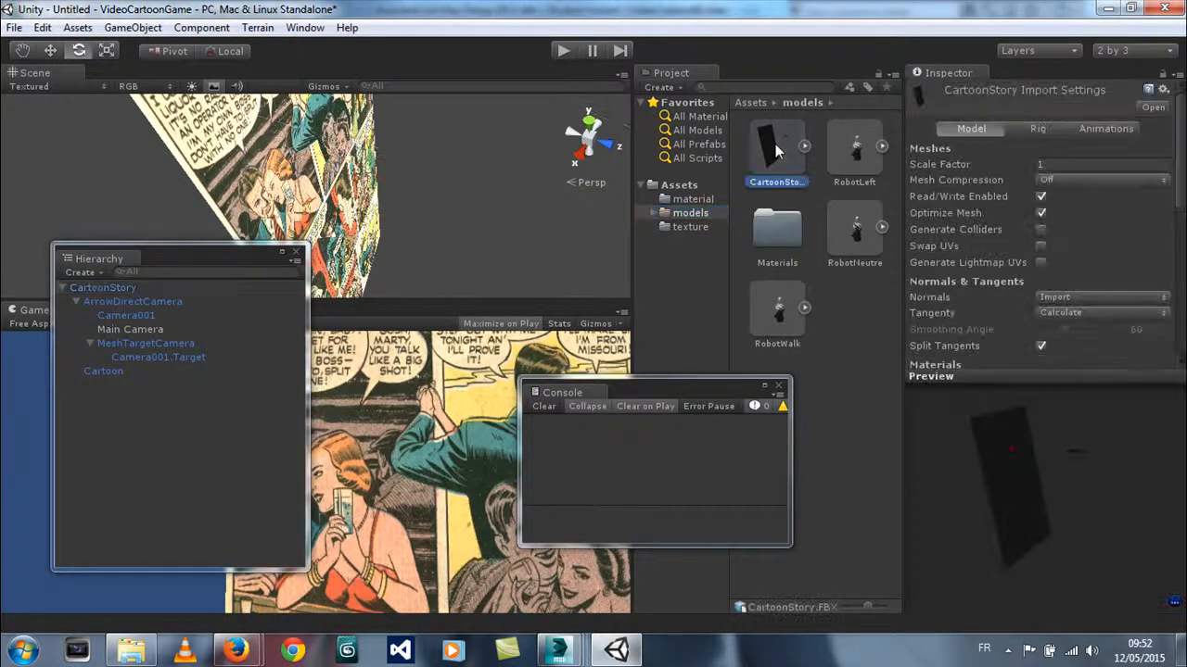
{"action": "left_click", "coordinate": [1029, 128]}
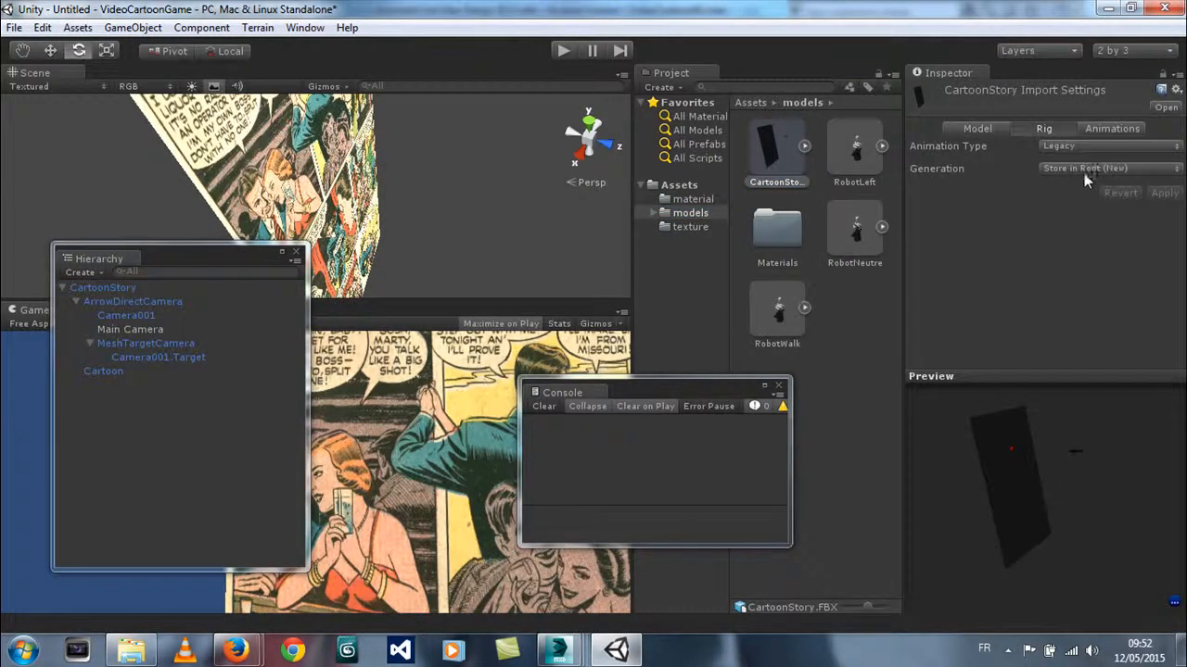
{"action": "left_click", "coordinate": [1105, 127]}
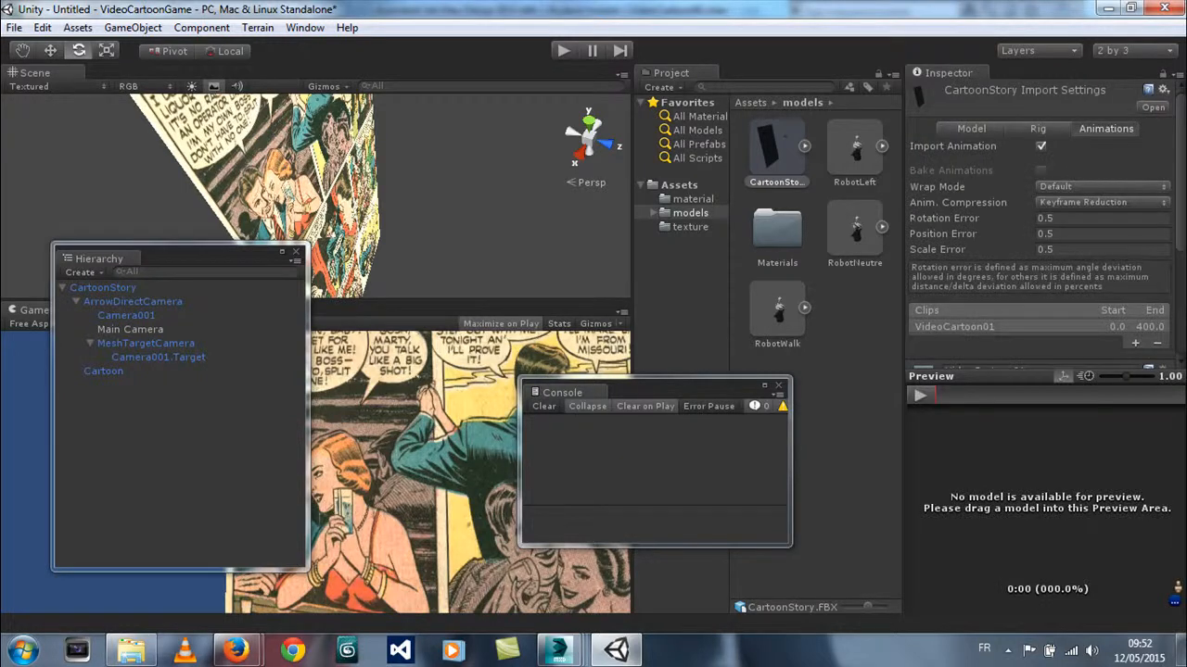
{"action": "scroll", "coordinate": [1179, 201], "scroll_direction": "down", "scroll_amount": 5}
{"action": "scroll", "coordinate": [1038, 232], "scroll_direction": "down", "scroll_amount": 3}
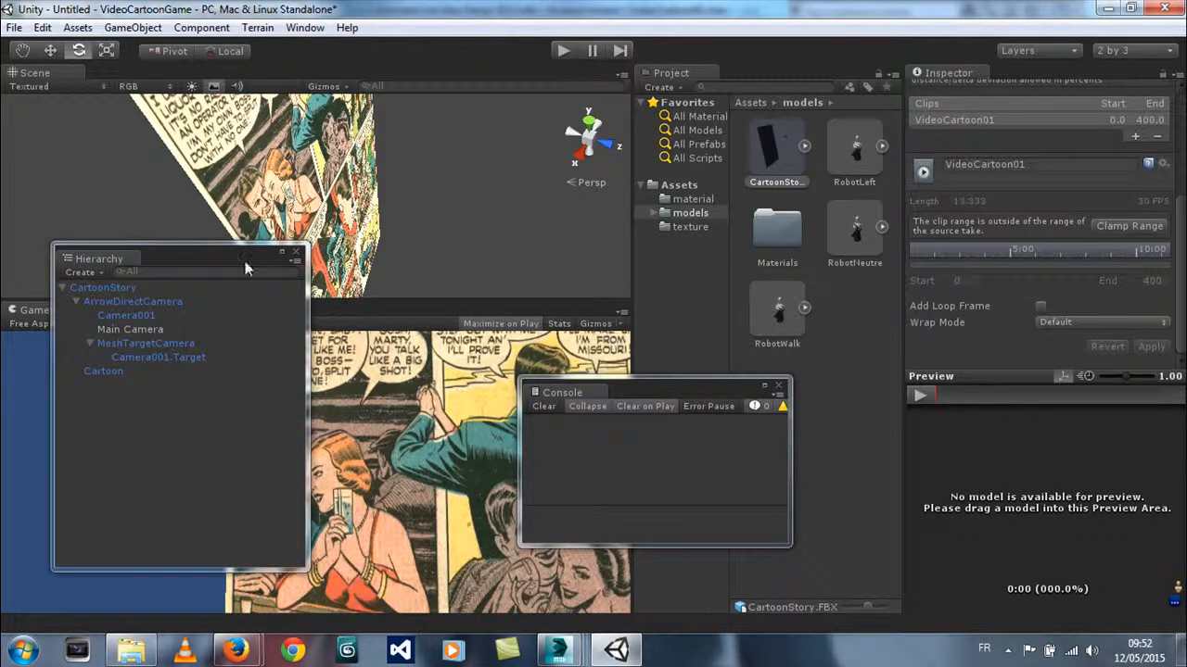
Move the Hierarchy and Console windows aside, play the scene to watch the comic camera animation, and stop it
{"action": "left_click_drag", "start_coordinate": [233, 264], "coordinate": [168, 208]}
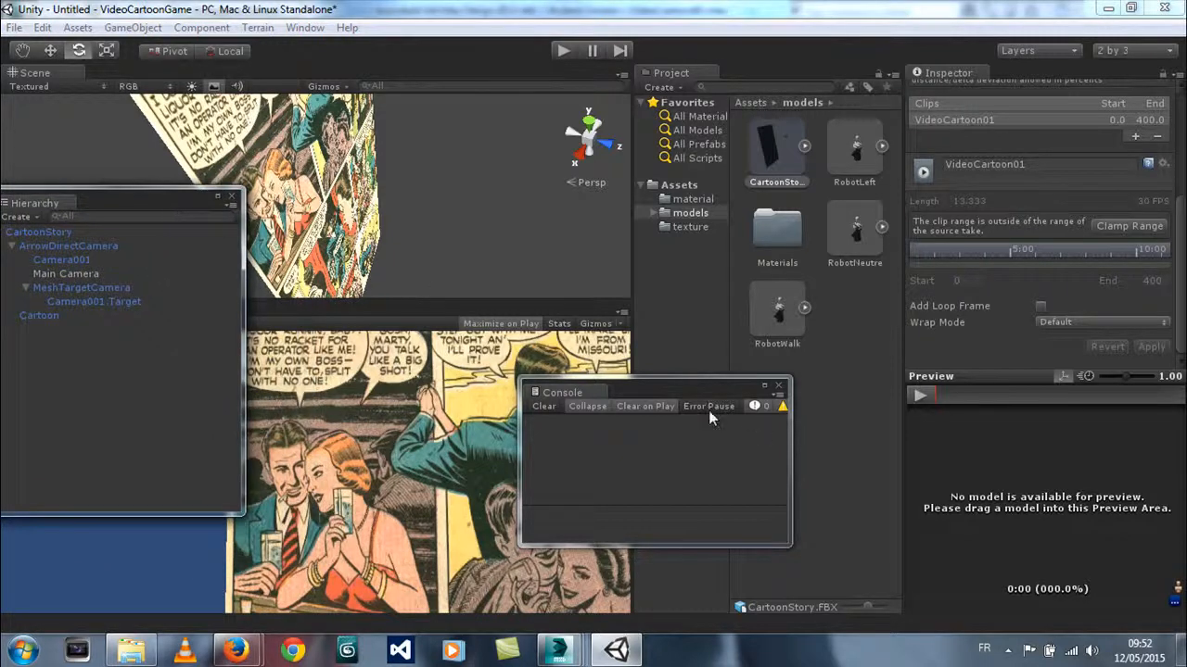
{"action": "left_click_drag", "start_coordinate": [702, 395], "coordinate": [863, 390]}
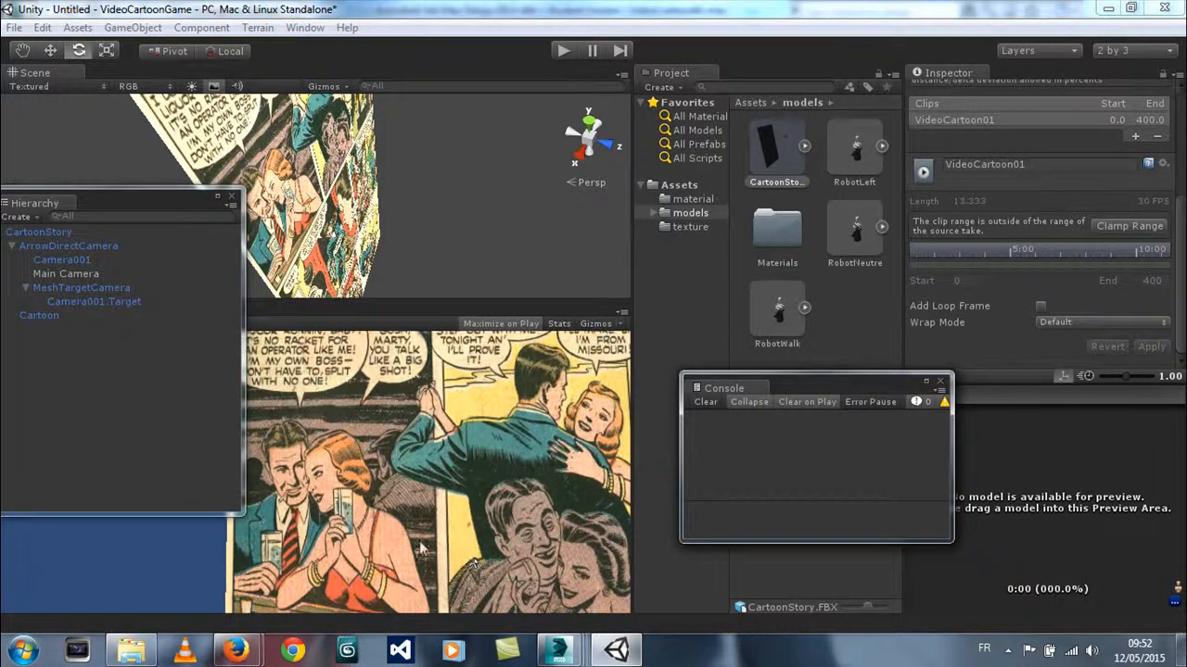
{"action": "left_click", "coordinate": [562, 51]}
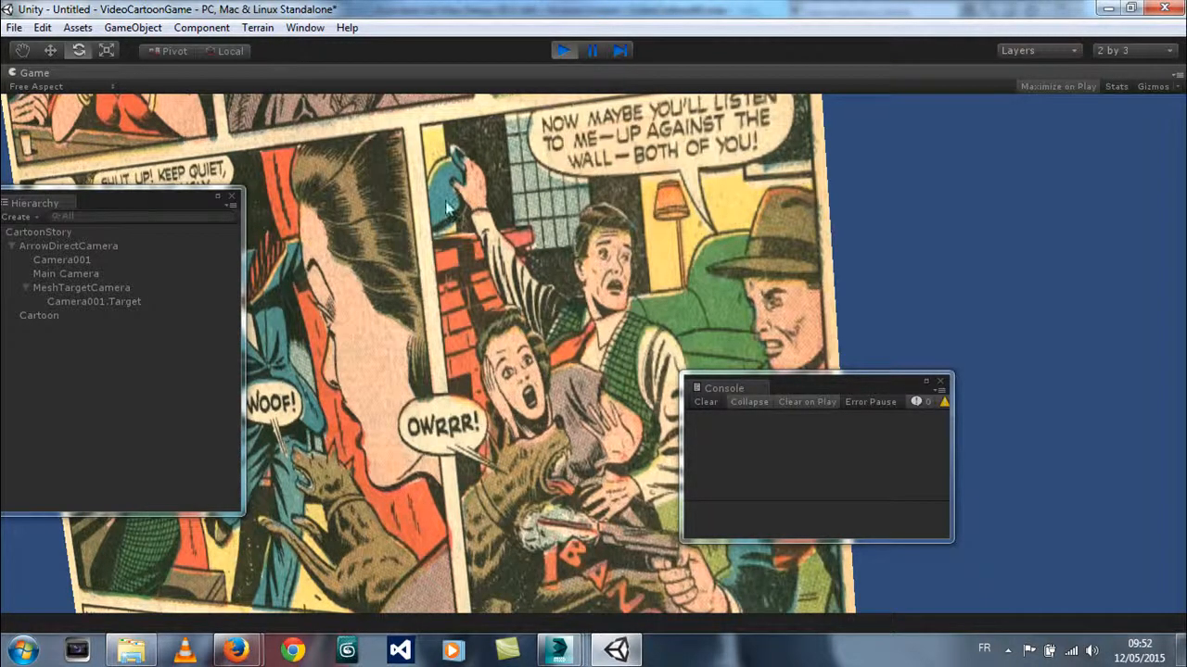
{"action": "left_click", "coordinate": [568, 51]}
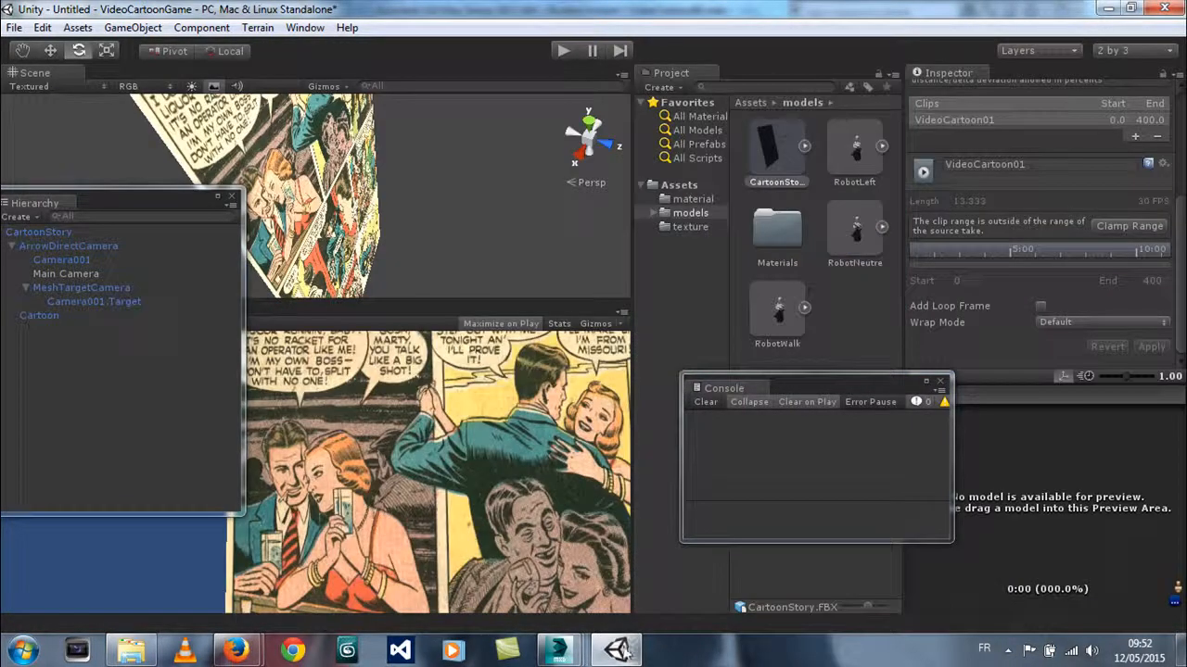
Switch to 3ds Max, view the scene through Camera001, and play its animation from the first frame for comparison
{"action": "mouse_move", "coordinate": [558, 650]}
{"action": "left_click", "coordinate": [295, 566]}
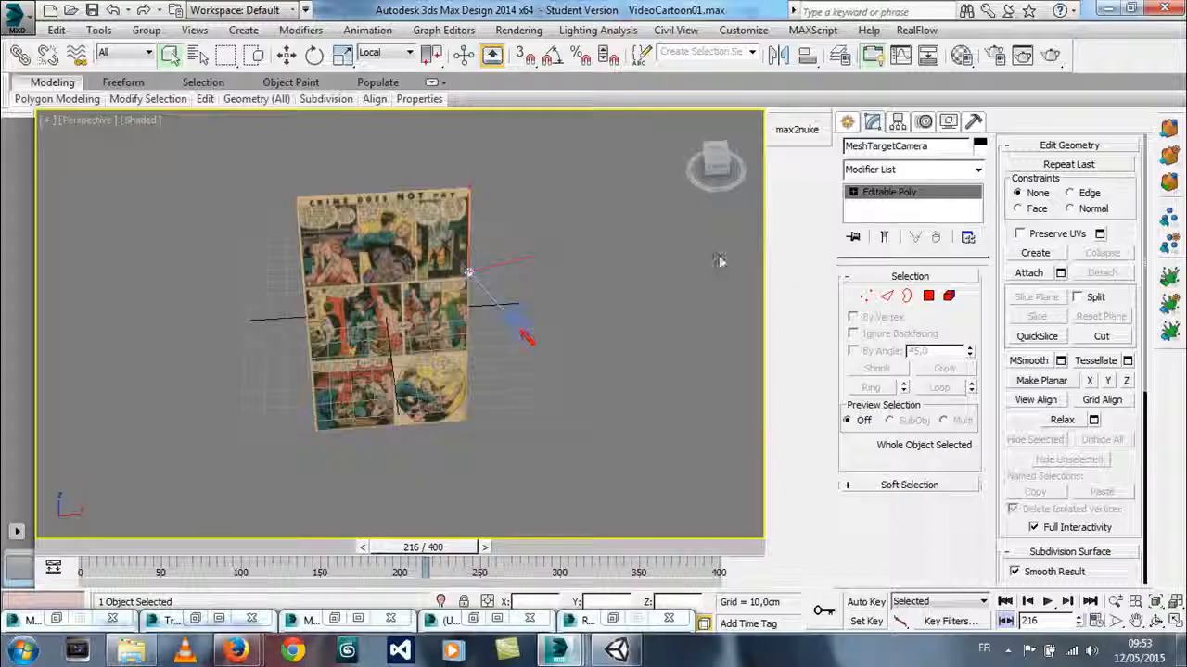
{"action": "left_click", "coordinate": [102, 128]}
{"action": "mouse_move", "coordinate": [130, 139]}
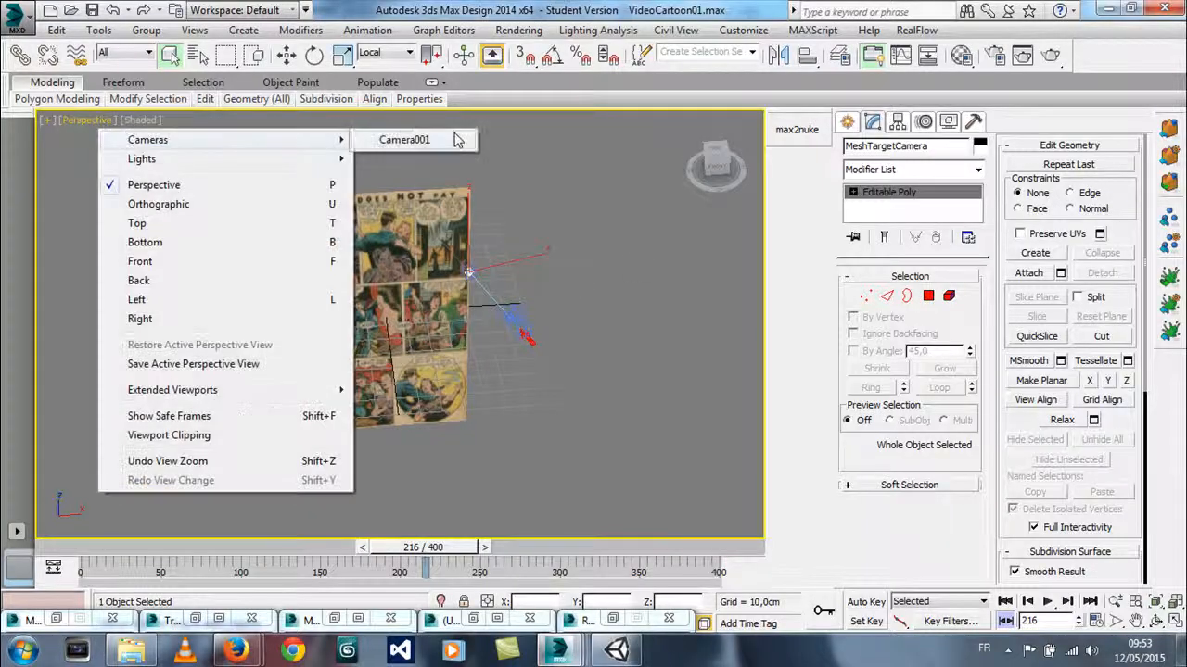
{"action": "left_click", "coordinate": [417, 139]}
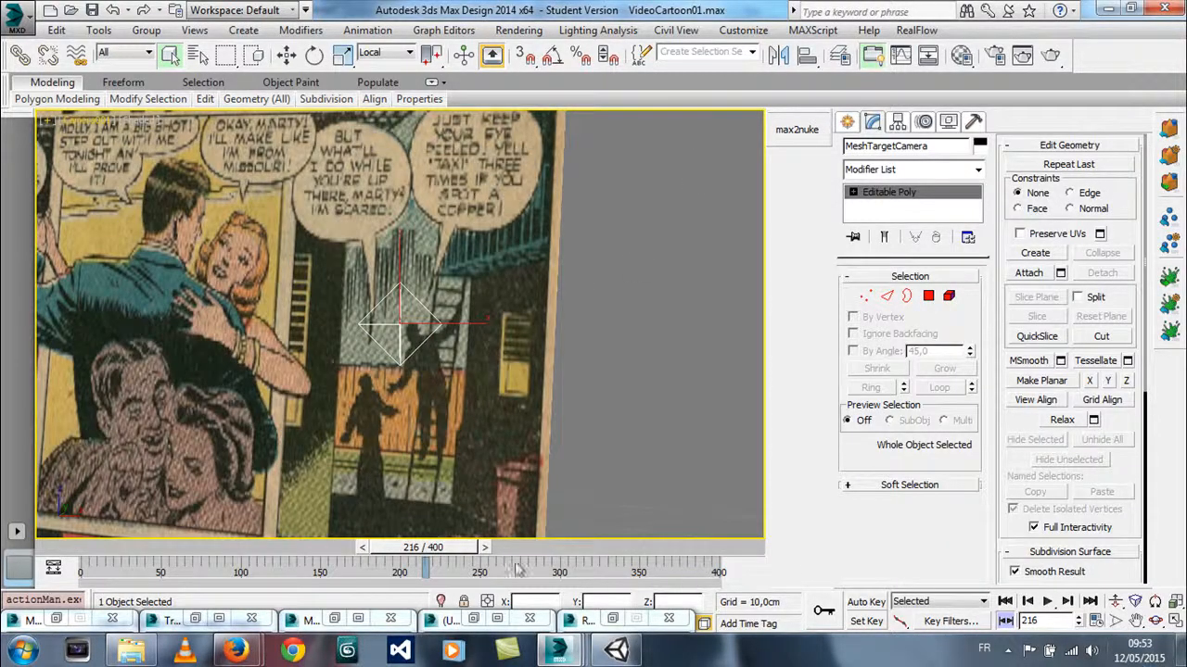
{"action": "left_click_drag", "start_coordinate": [421, 547], "coordinate": [4, 553]}
{"action": "left_click", "coordinate": [1047, 602]}
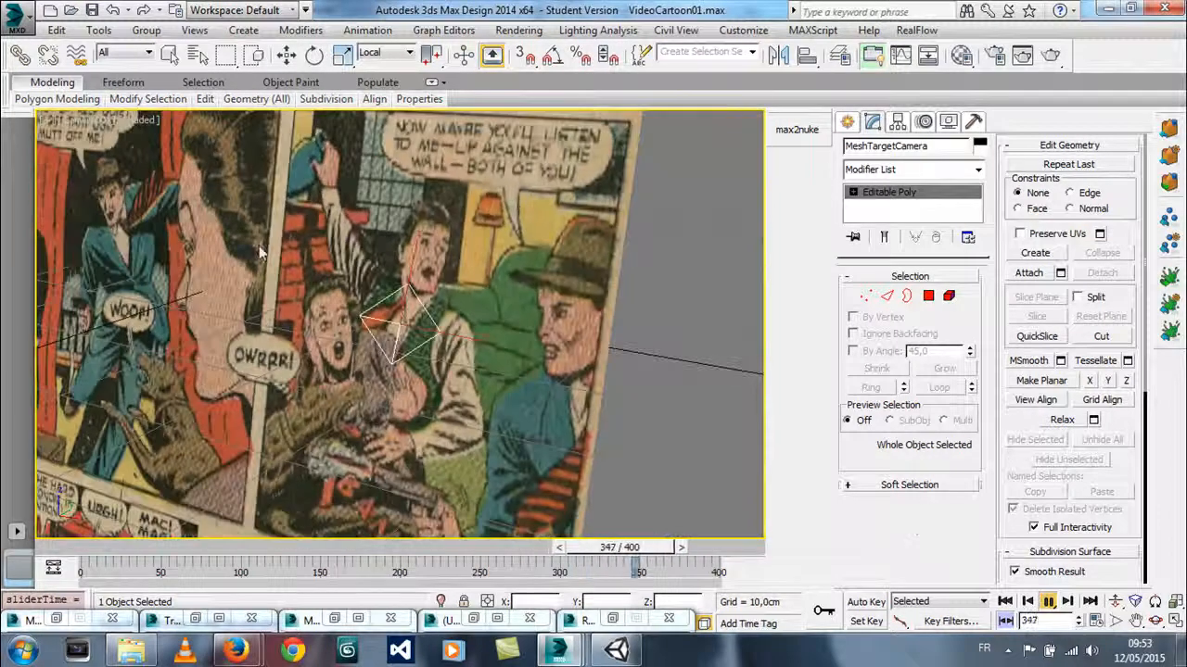
{"action": "key", "text": "/"}
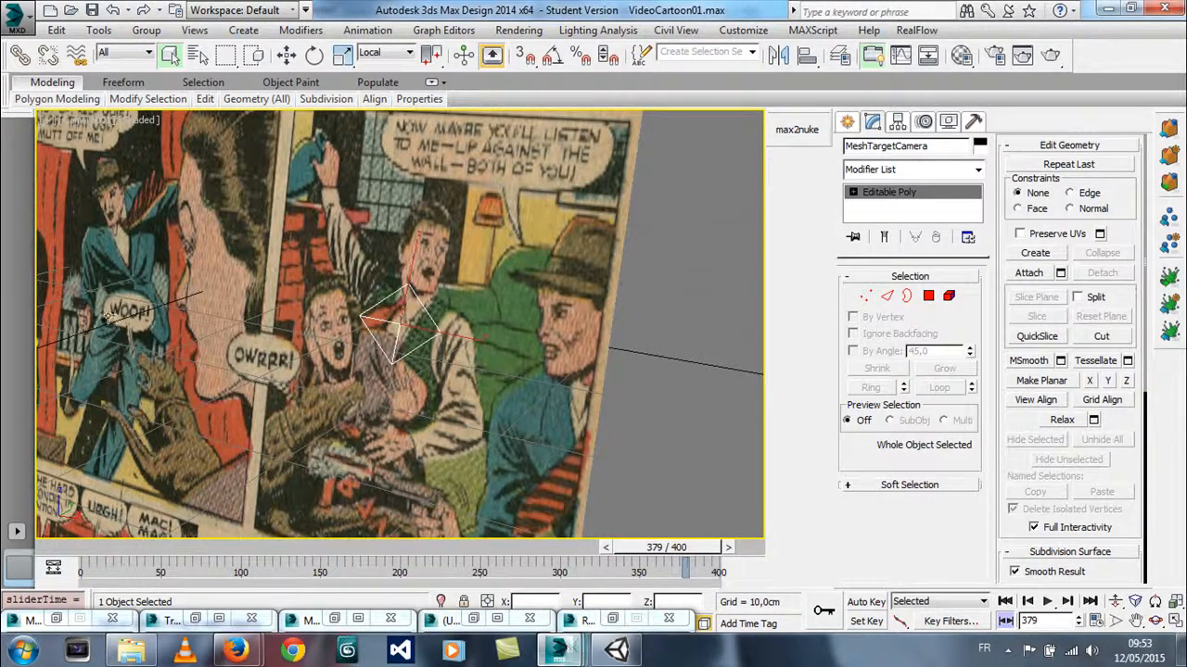
Return to Unity and play the scene again to compare the camera animation, stopping it at the end
{"action": "left_click", "coordinate": [617, 651]}
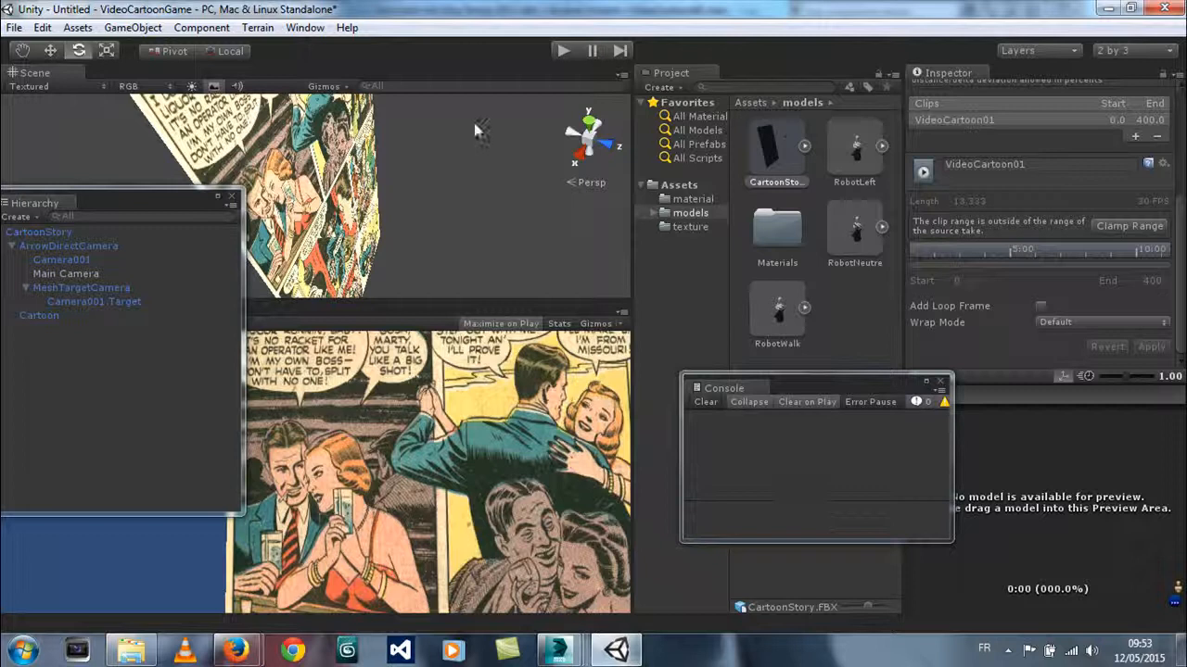
{"action": "left_click", "coordinate": [563, 51]}
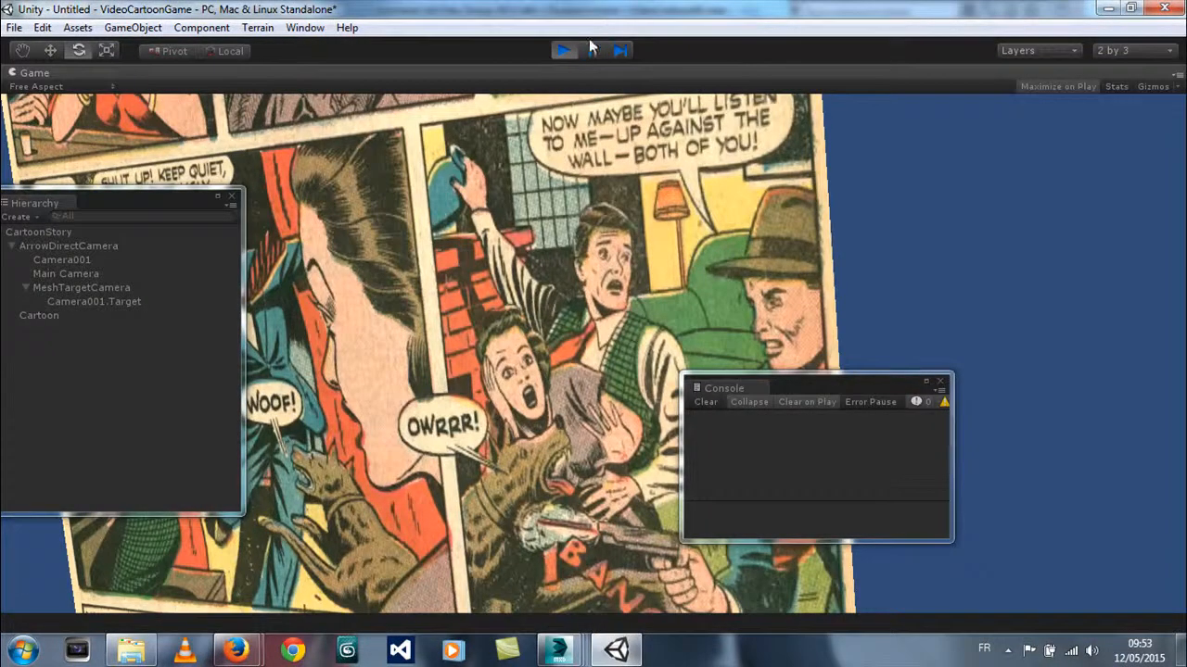
{"action": "left_click", "coordinate": [564, 50]}
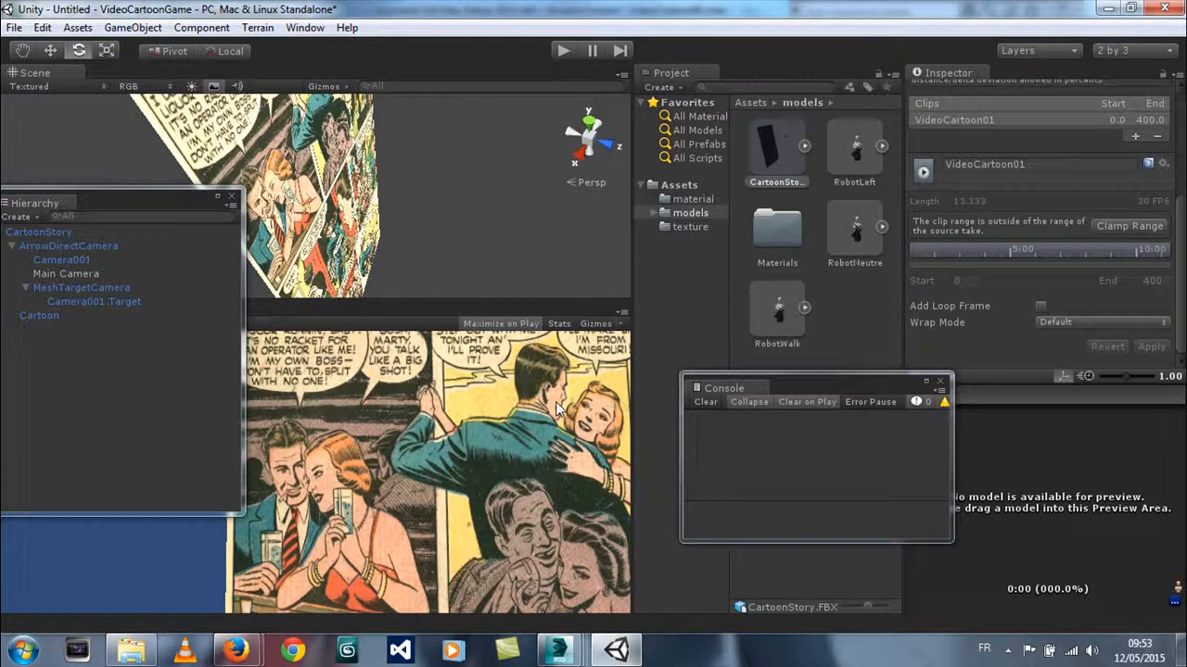
Move the floating Console and Hierarchy windows clear of the Scene and Game views
{"action": "left_click_drag", "start_coordinate": [763, 388], "coordinate": [815, 419]}
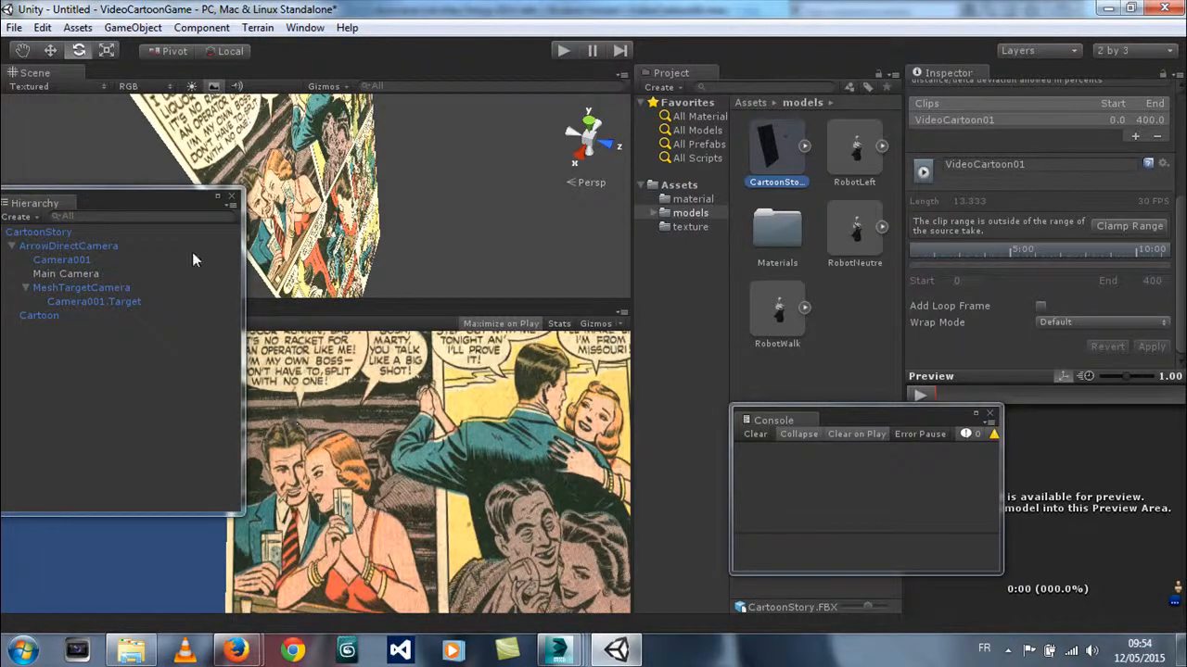
{"action": "left_click_drag", "start_coordinate": [152, 201], "coordinate": [1028, 246]}
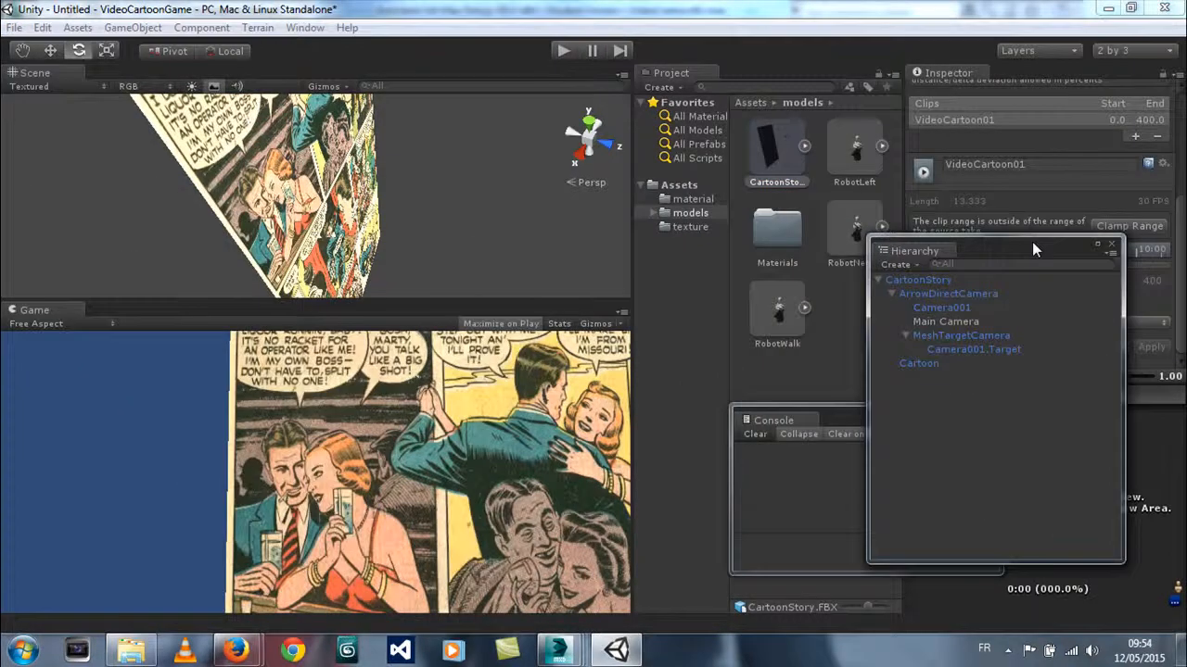